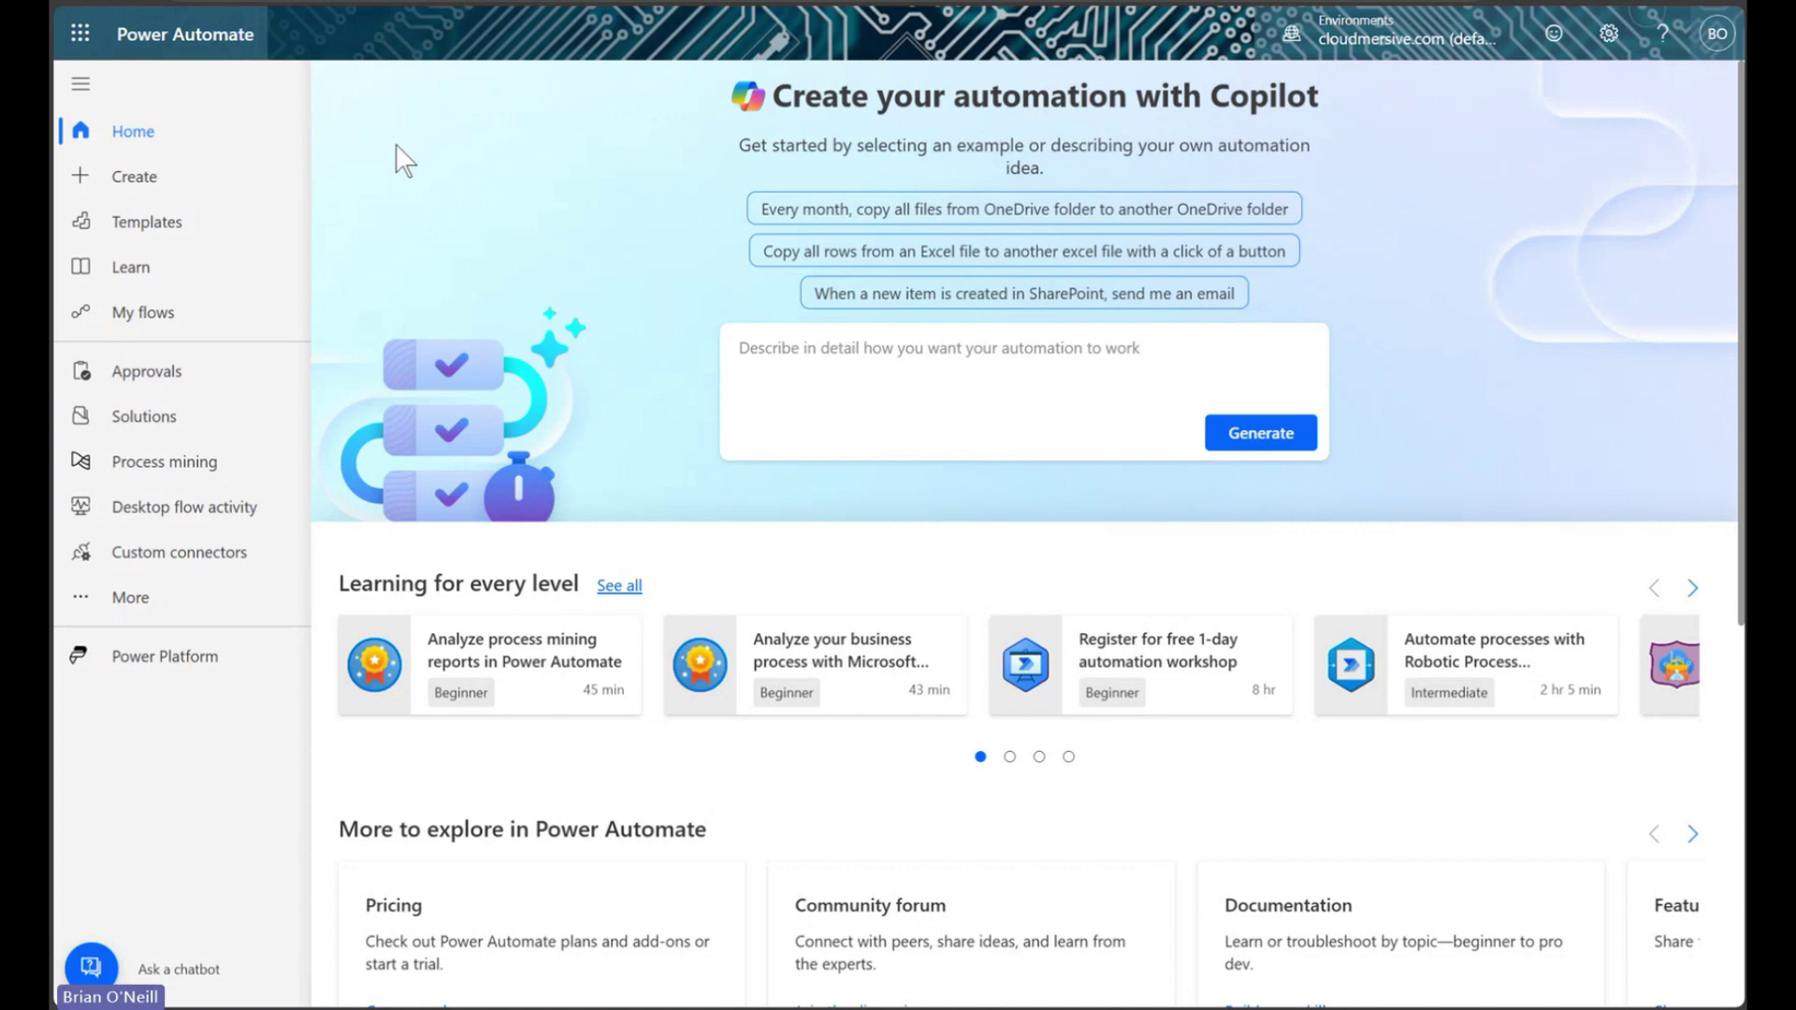
Create a new instant cloud flow using the 'Manually trigger a flow' trigger
left_click(210, 179)
left_click(672, 313)
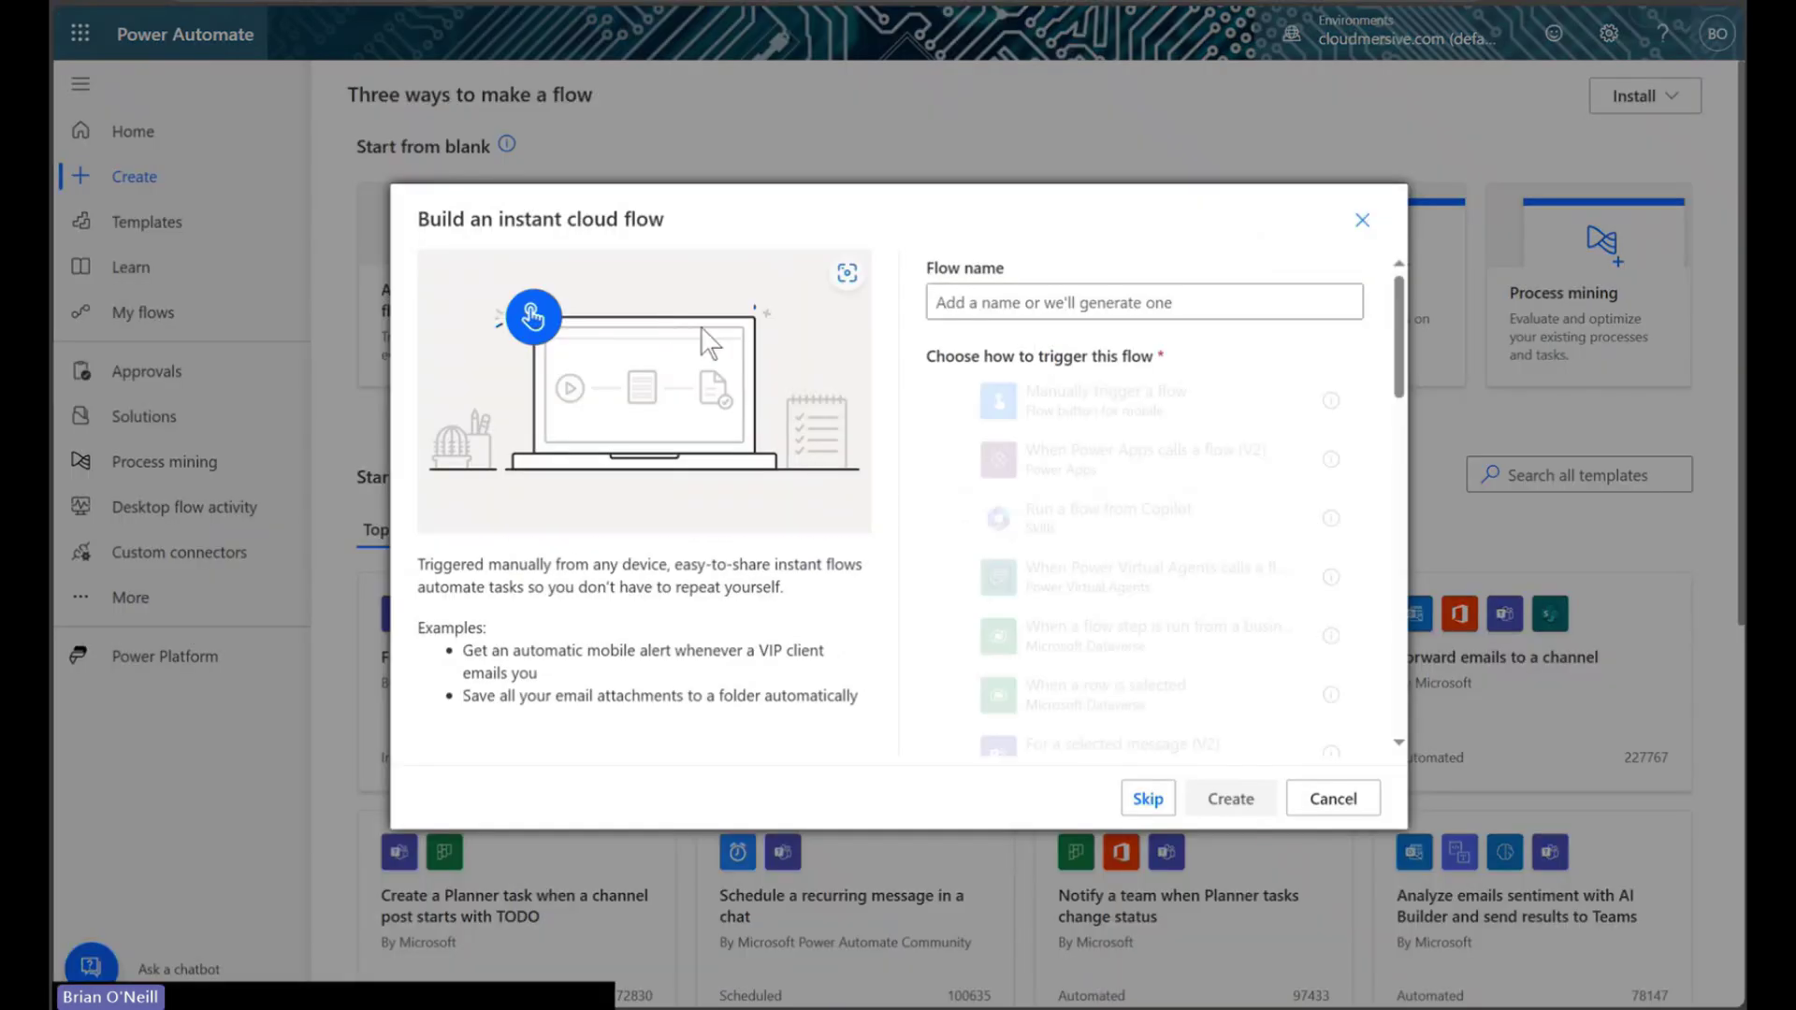
left_click(1170, 400)
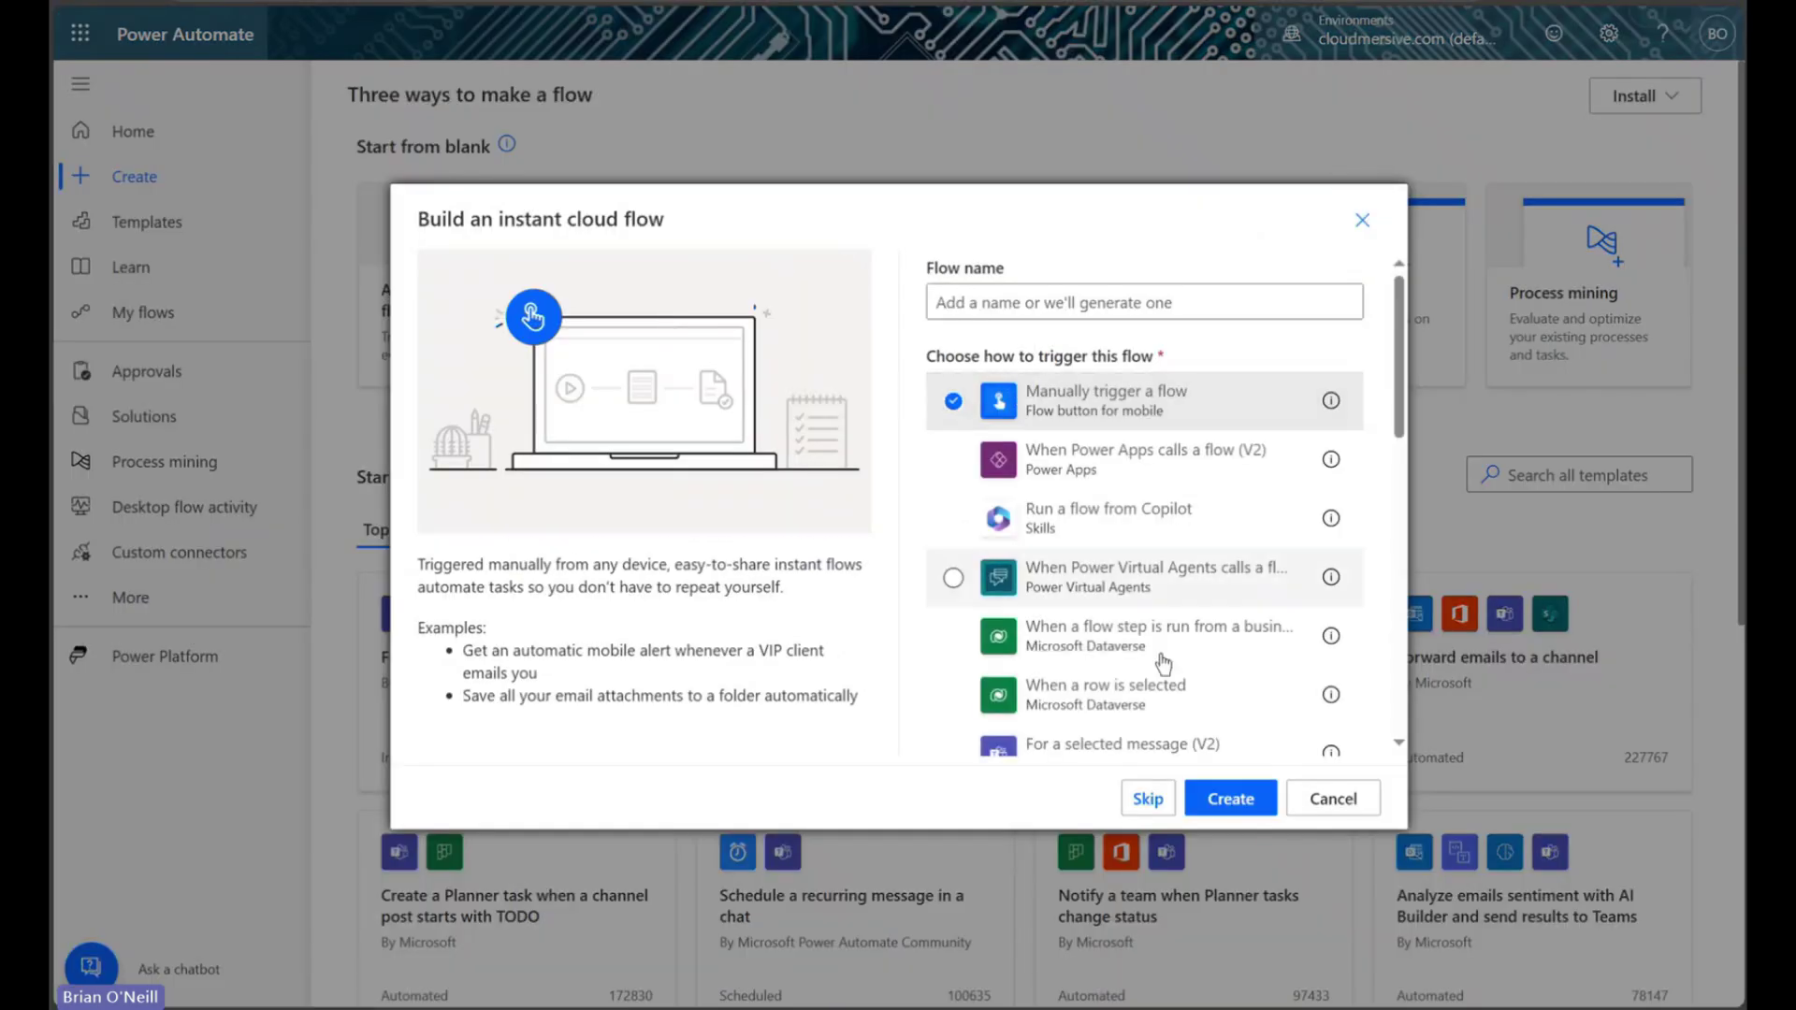
left_click(1243, 800)
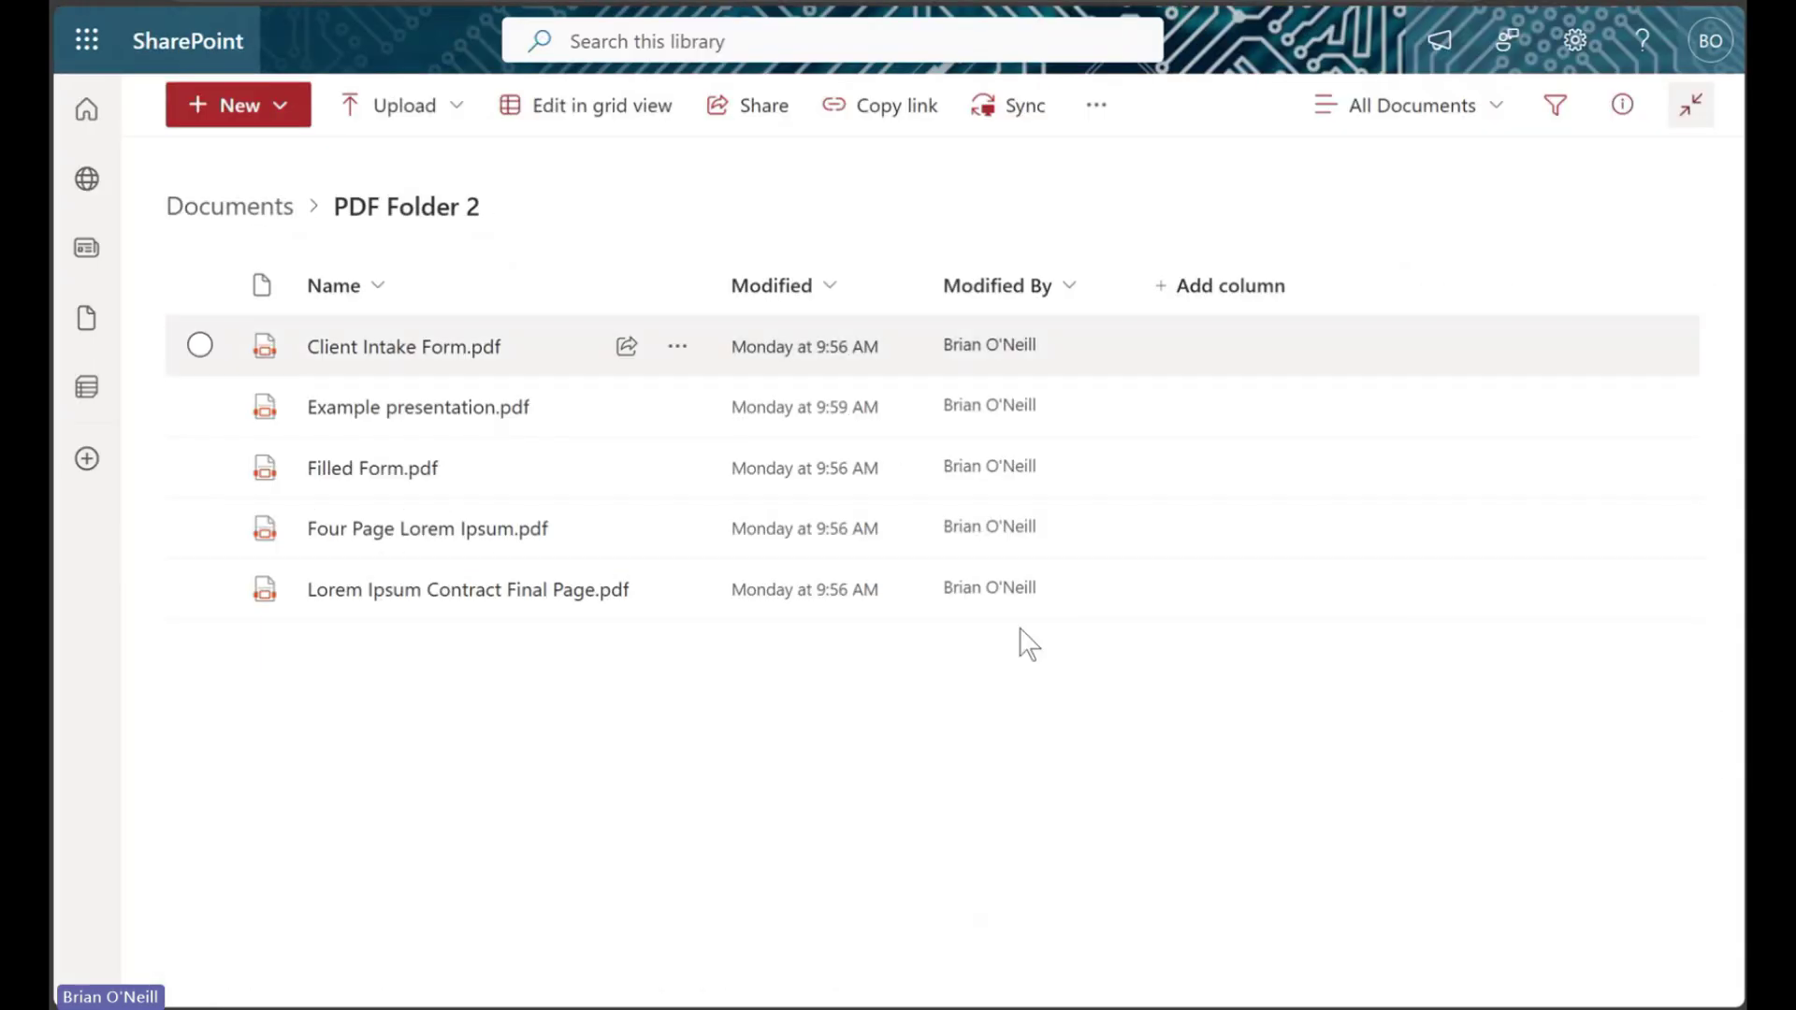
Select and deselect the five folder PDFs, then pan the designer canvas around the trigger
left_click_drag(1092, 727, 140, 181)
left_click(1201, 672)
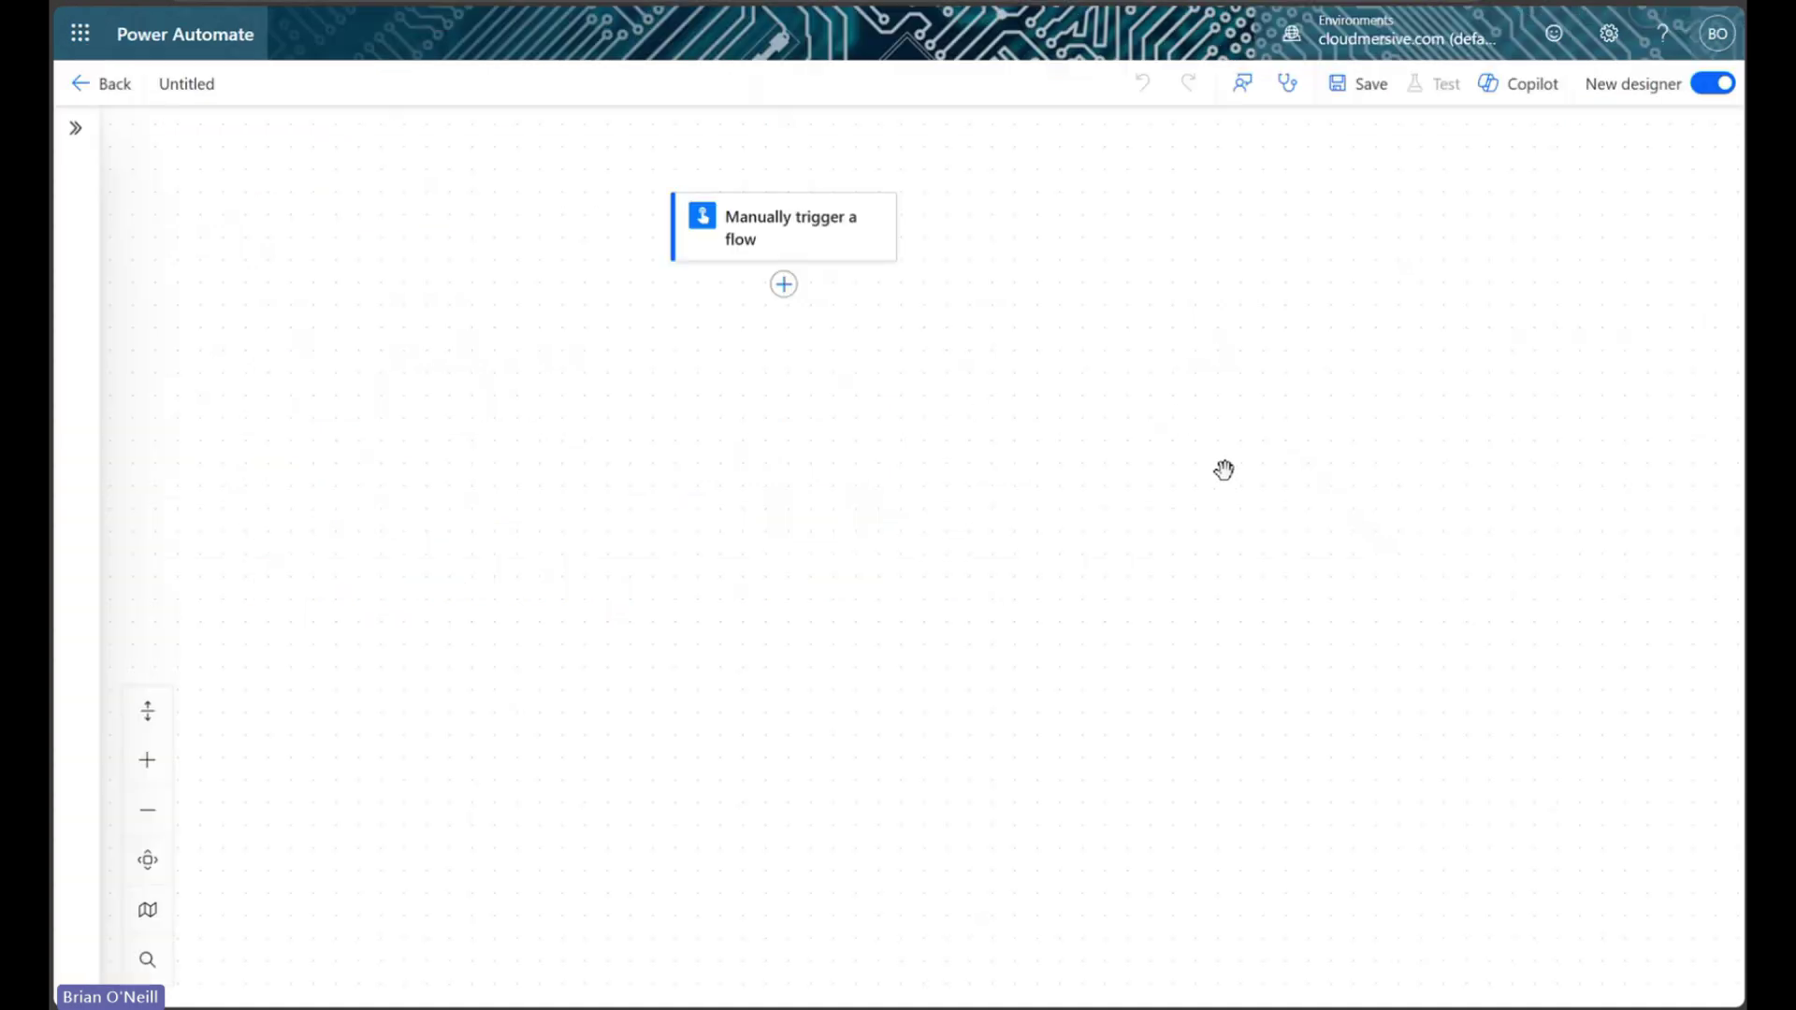
left_click_drag(1224, 467, 1162, 488)
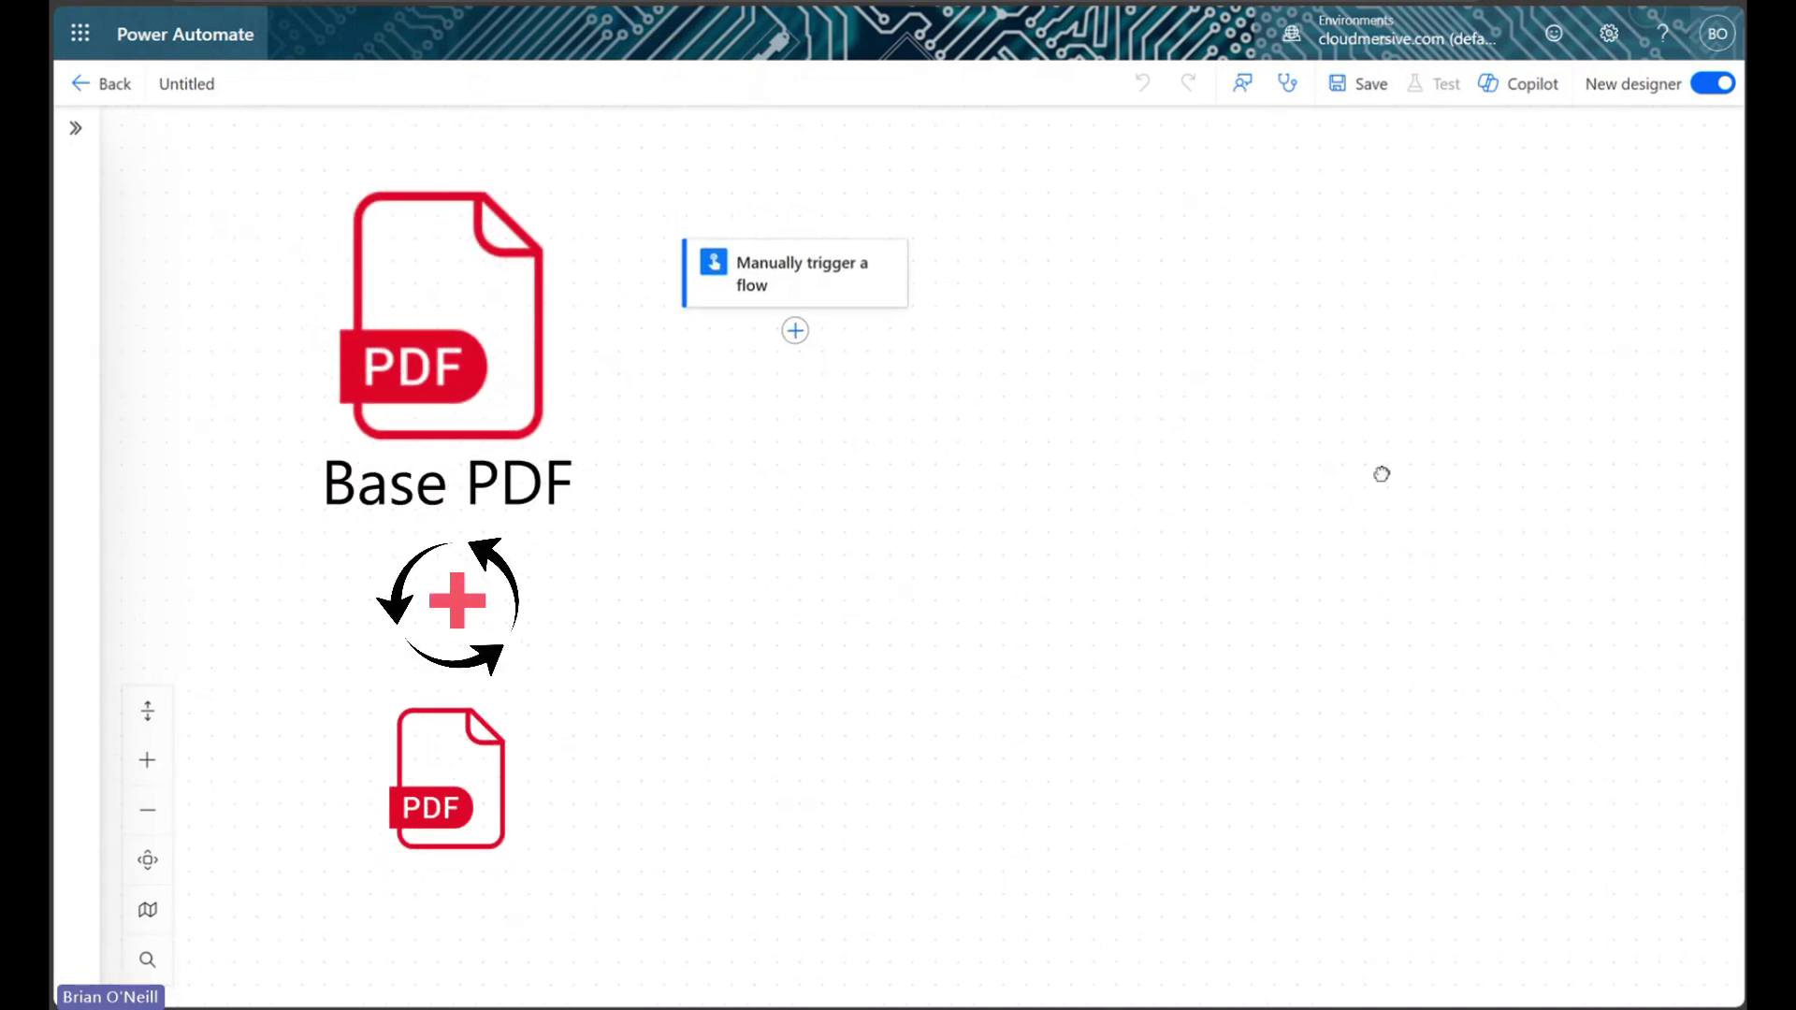
left_click_drag(1381, 474, 1384, 483)
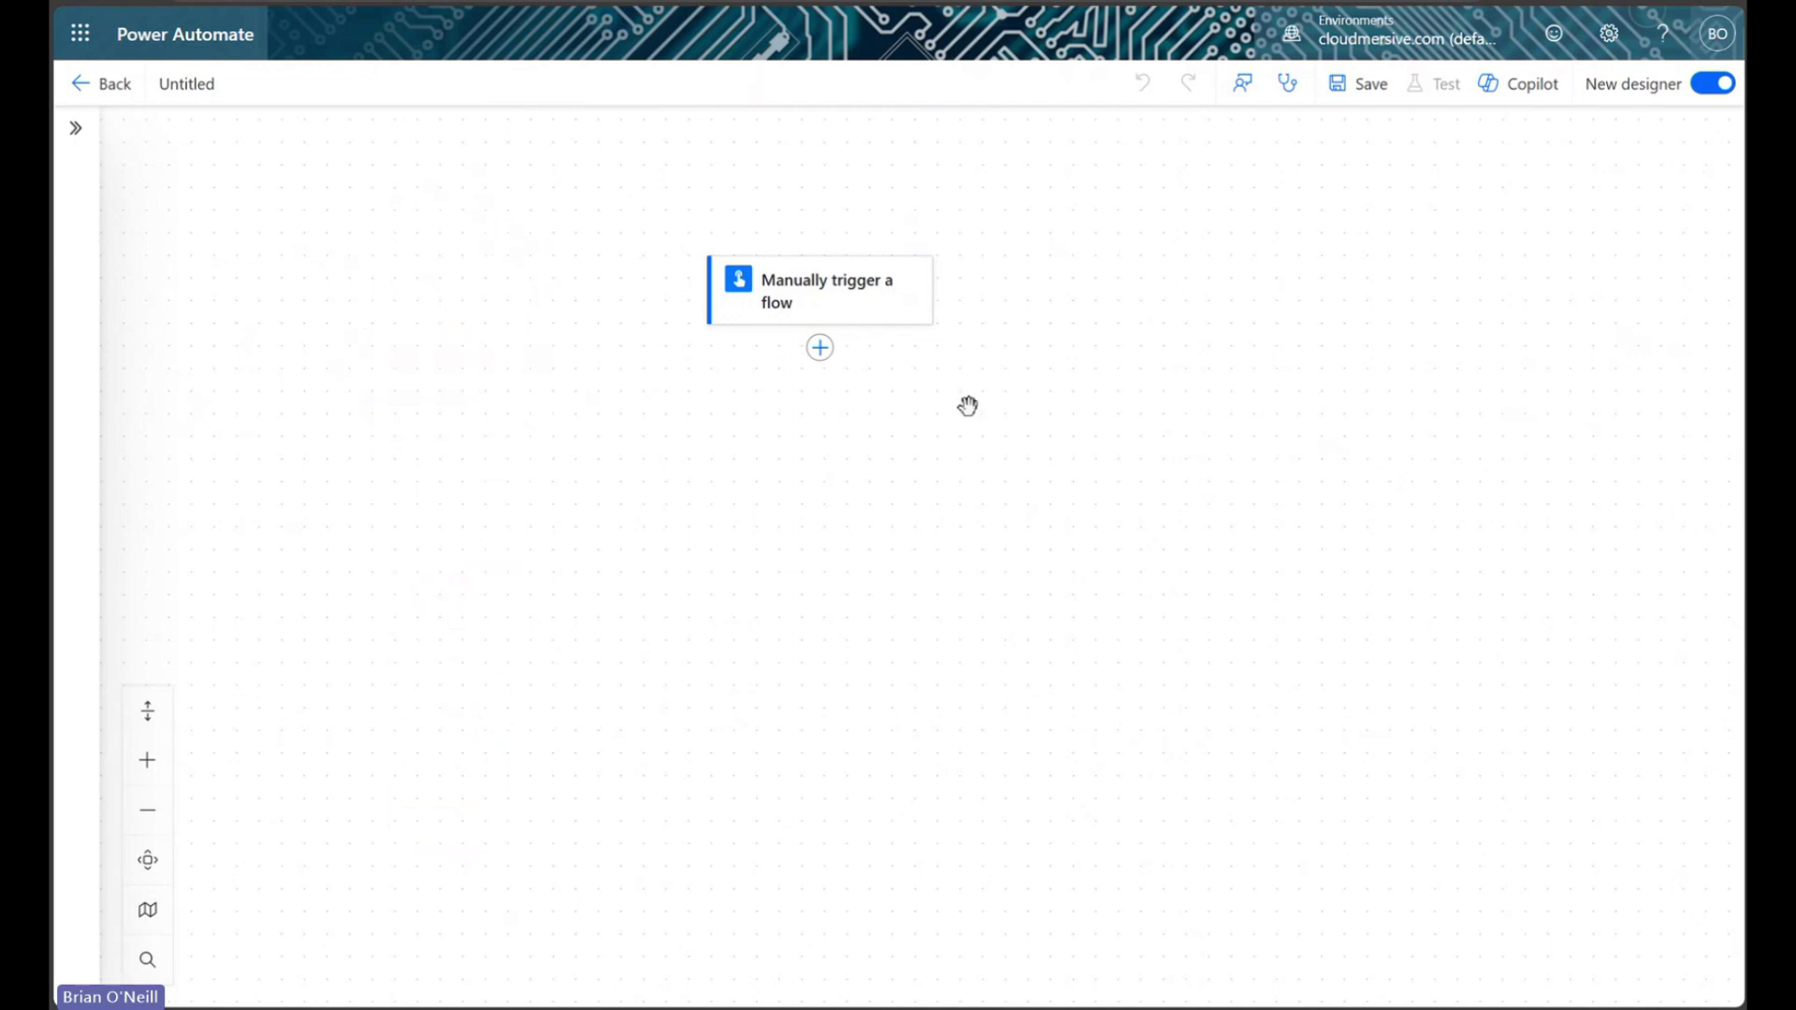
Add a Scope action directly after the manual trigger
left_click(818, 350)
type("scope")
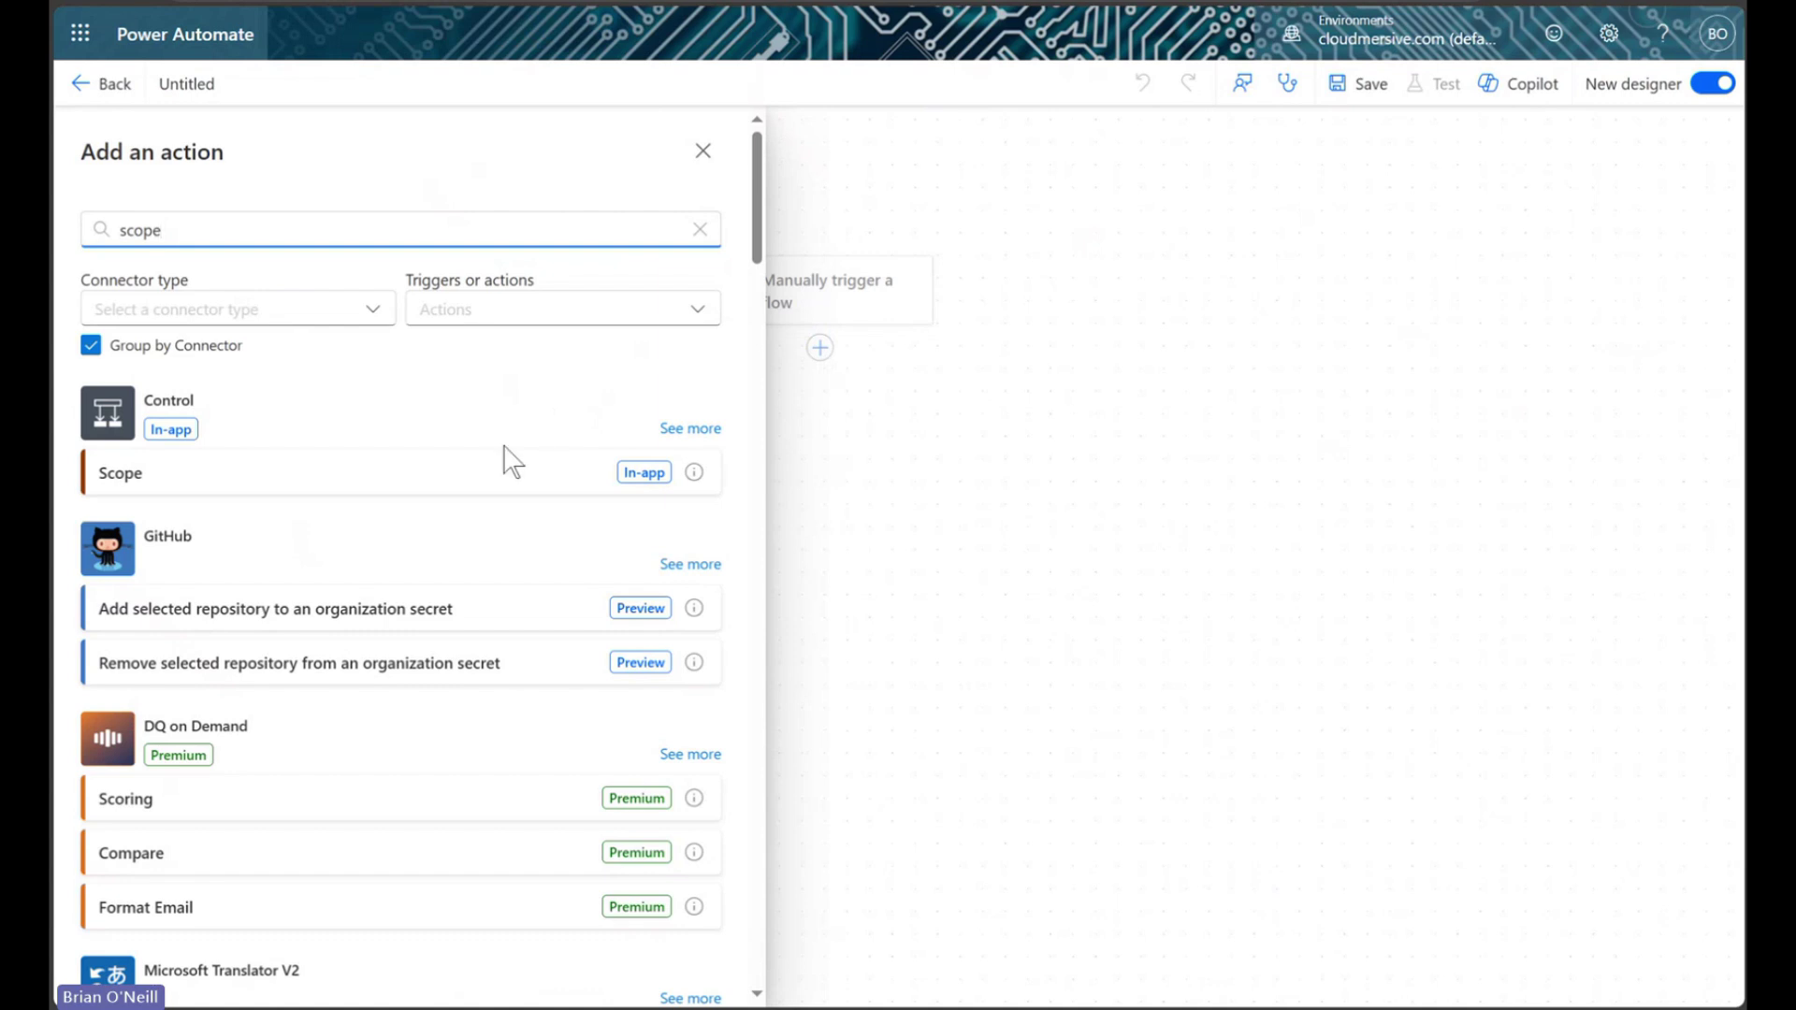
left_click(505, 471)
left_click_drag(1542, 506, 1432, 384)
left_click(748, 143)
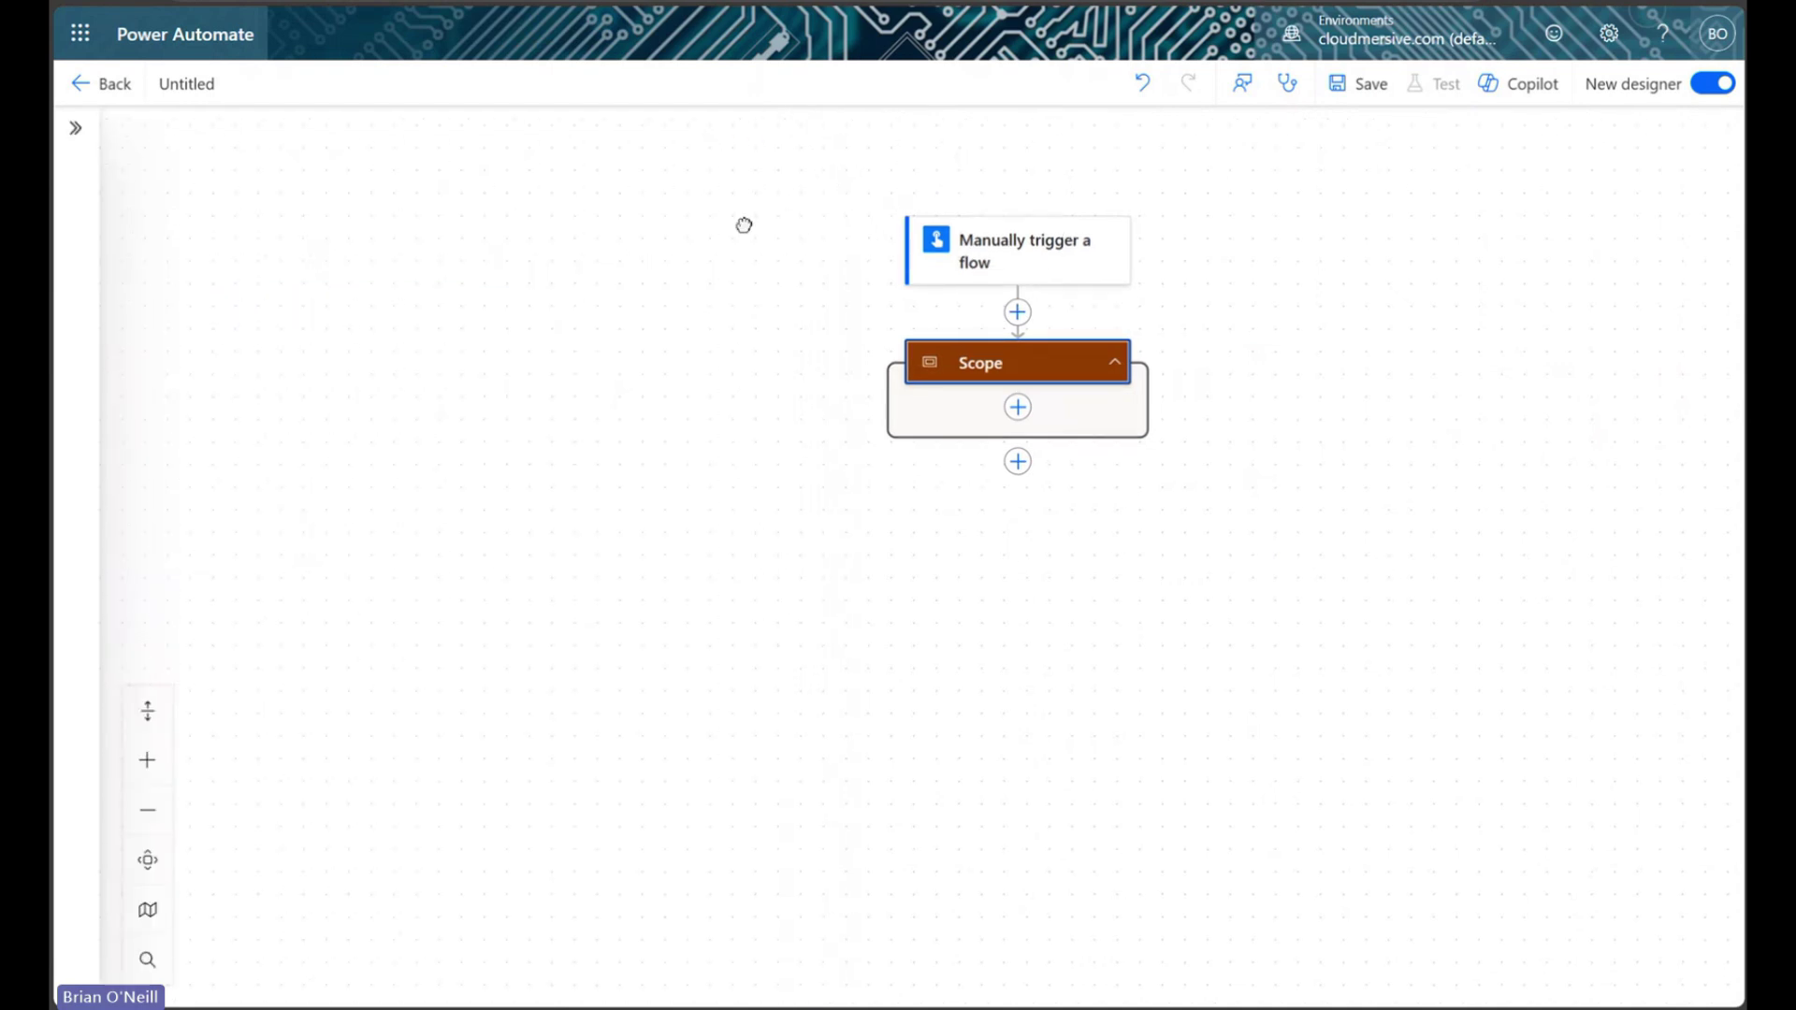
left_click_drag(746, 224, 613, 234)
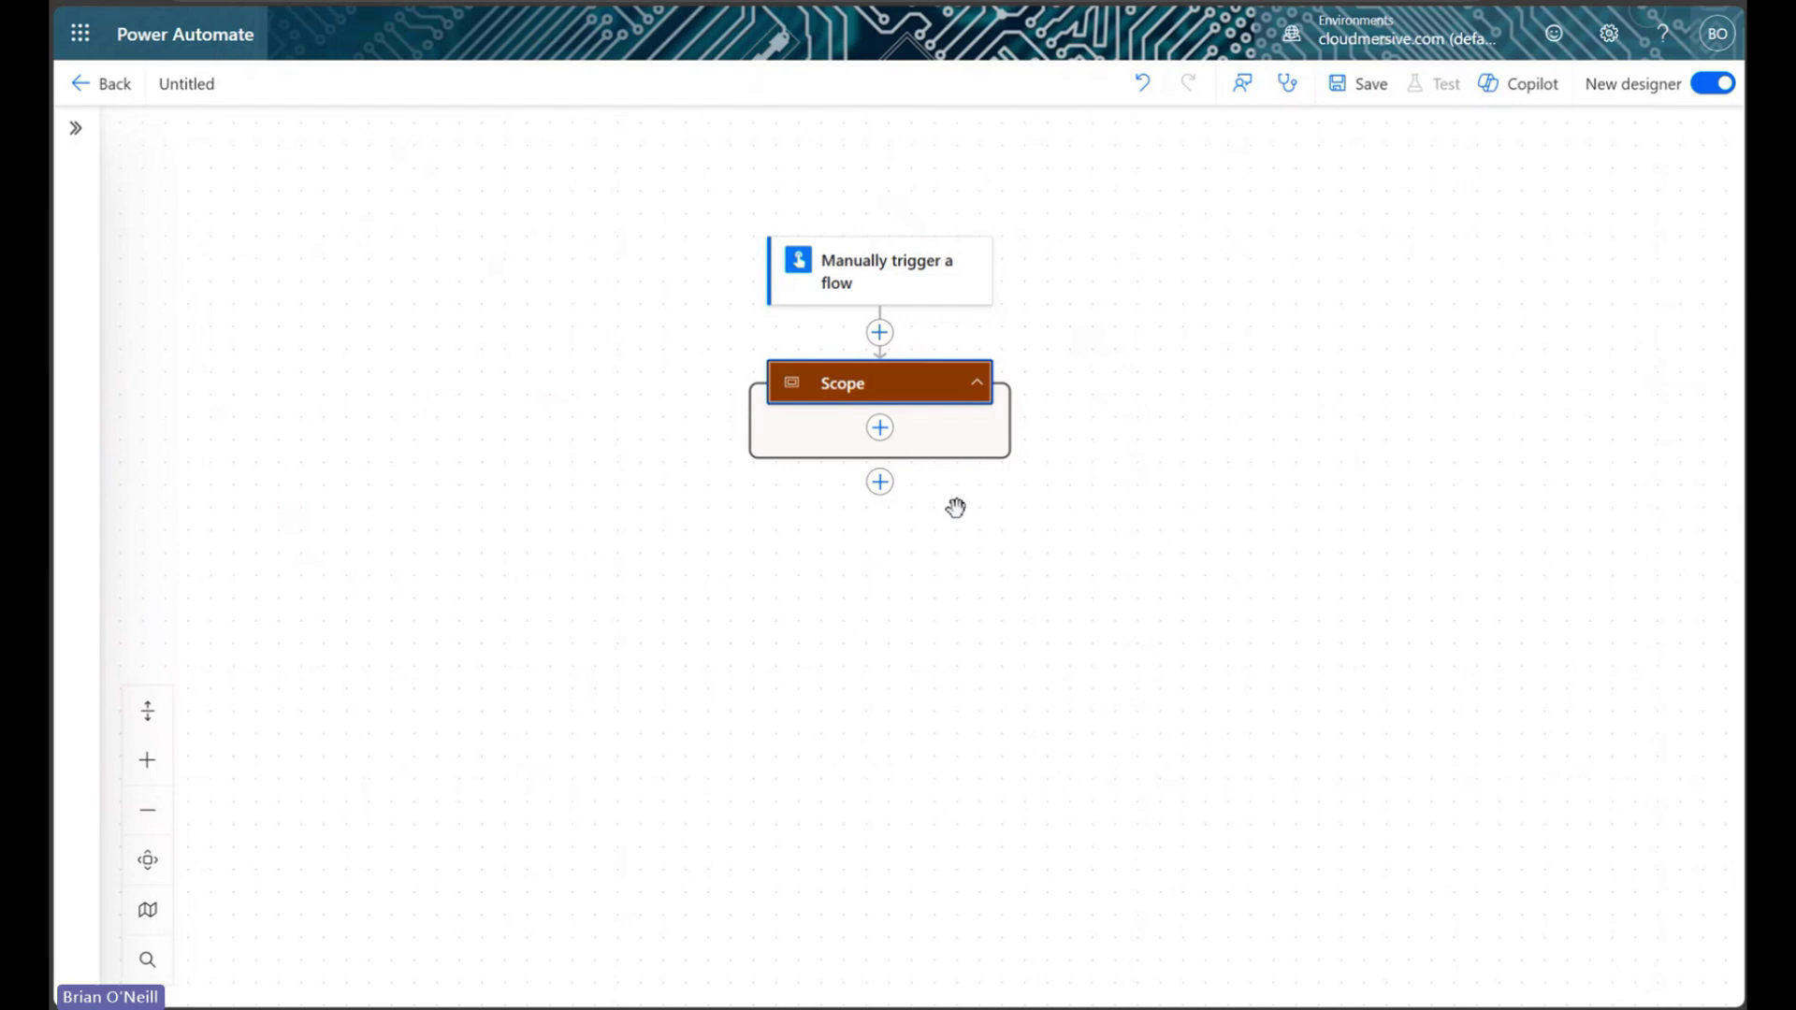
Add a SharePoint Get file metadata action inside the Scope with site TestTeam
left_click(879, 428)
type("get fil")
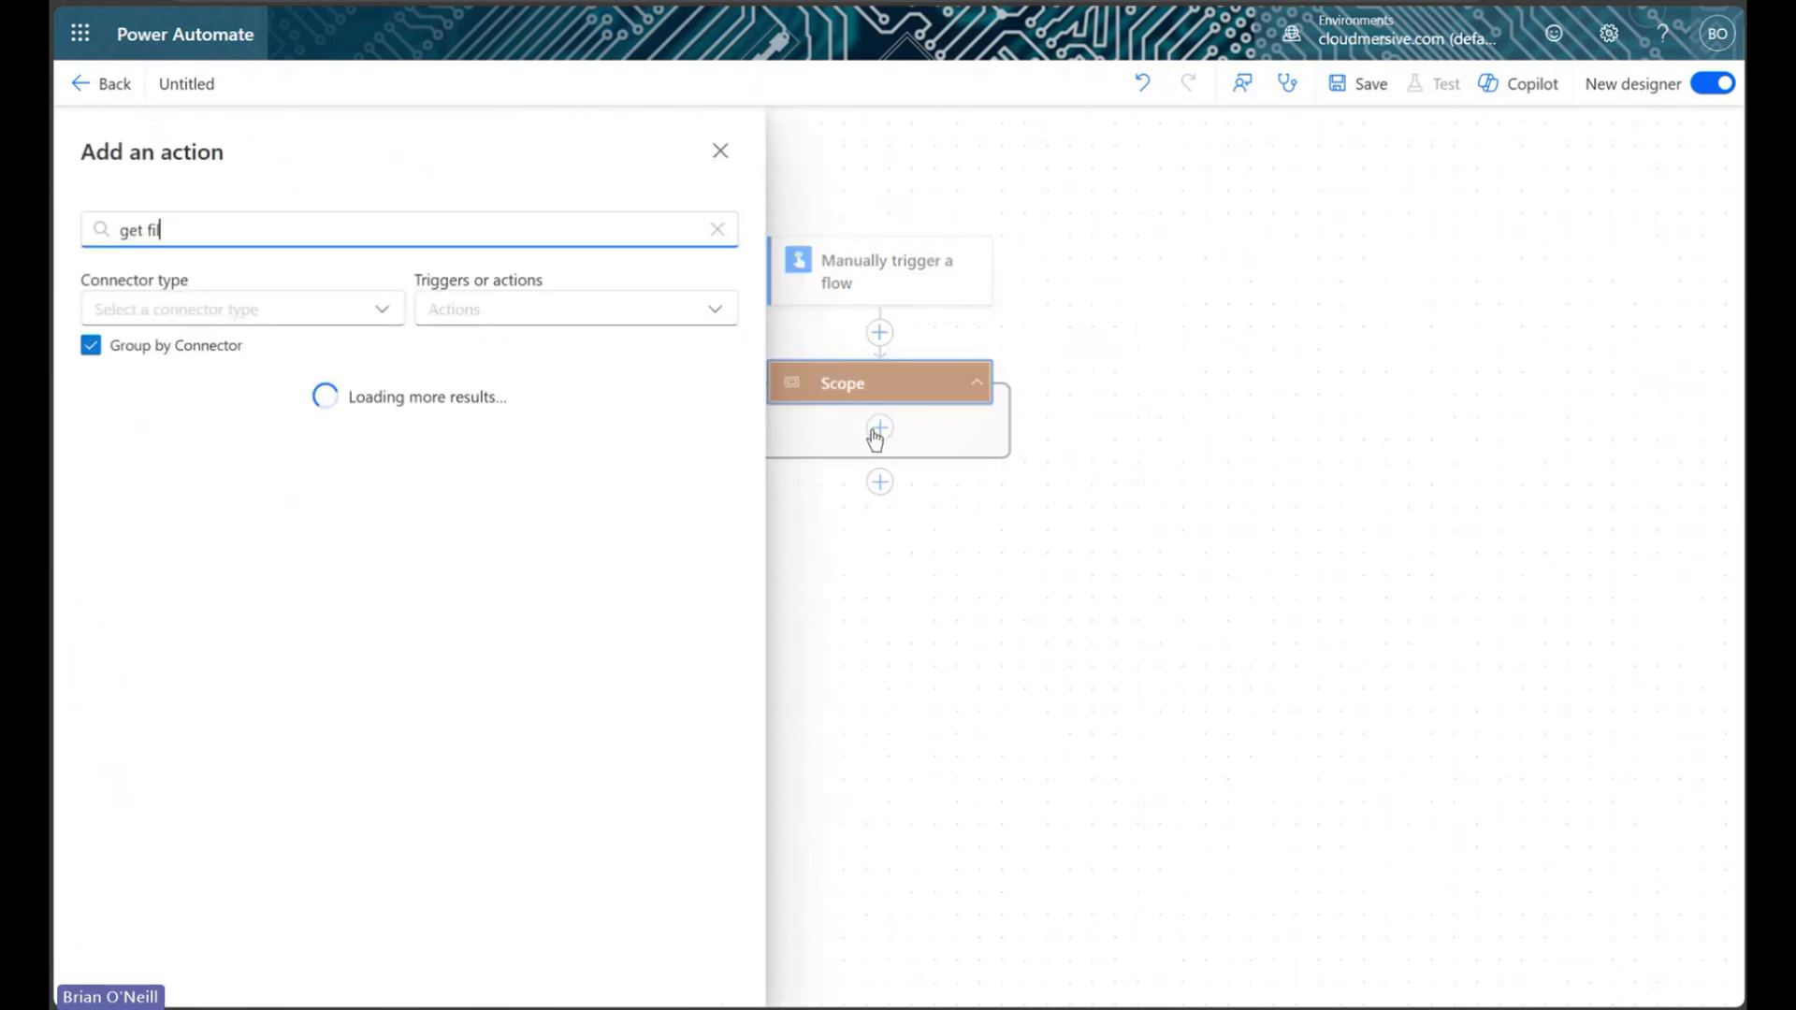
type("e metadat")
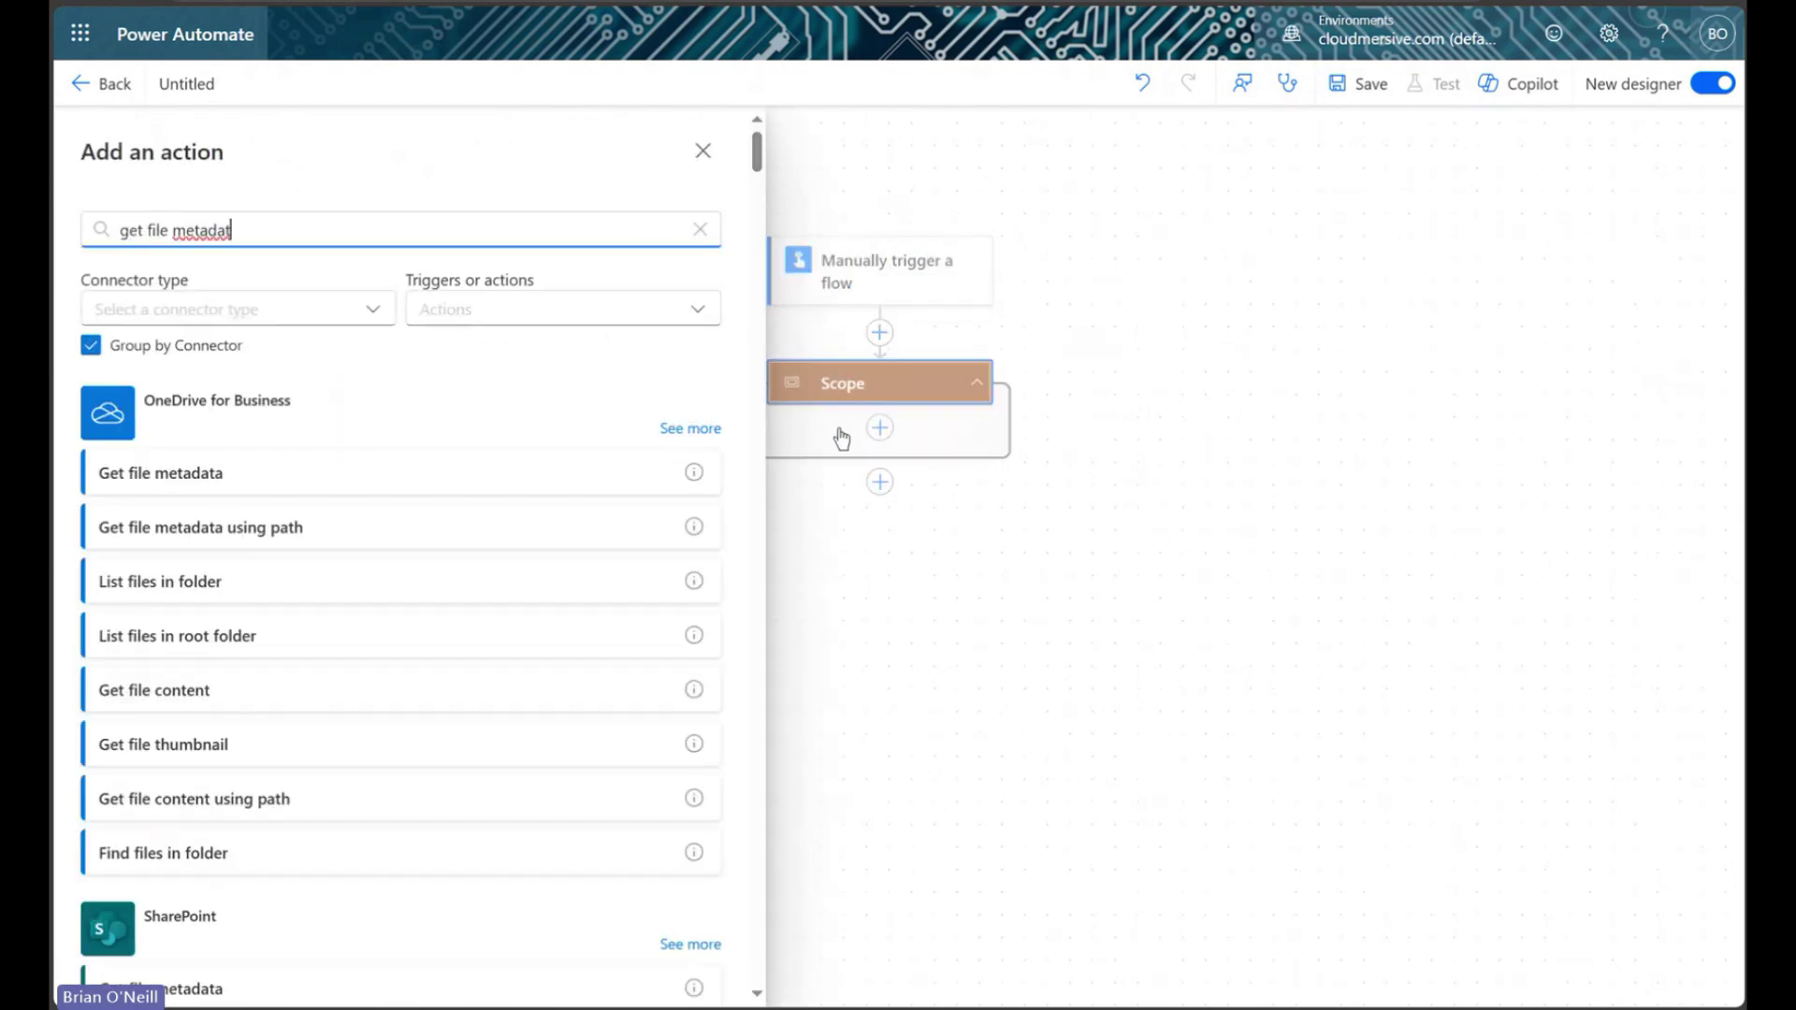
scroll(310, 775, "down", 2)
left_click(296, 774)
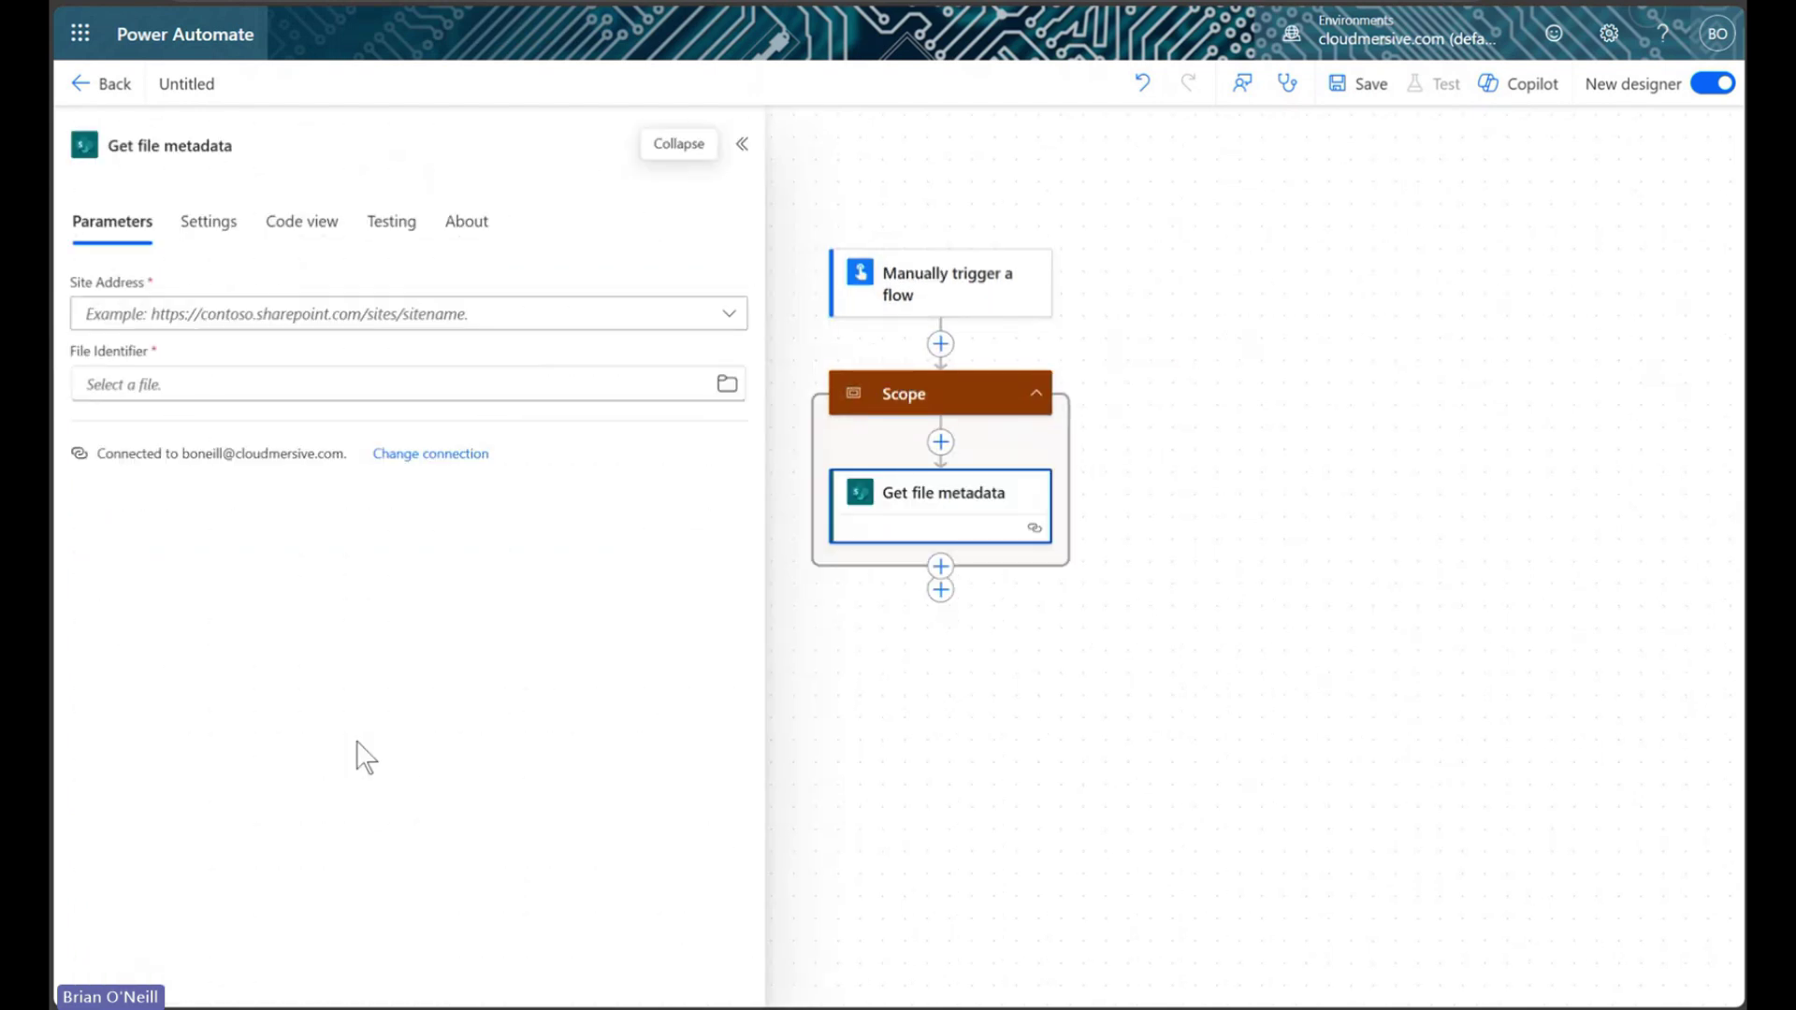
left_click(535, 316)
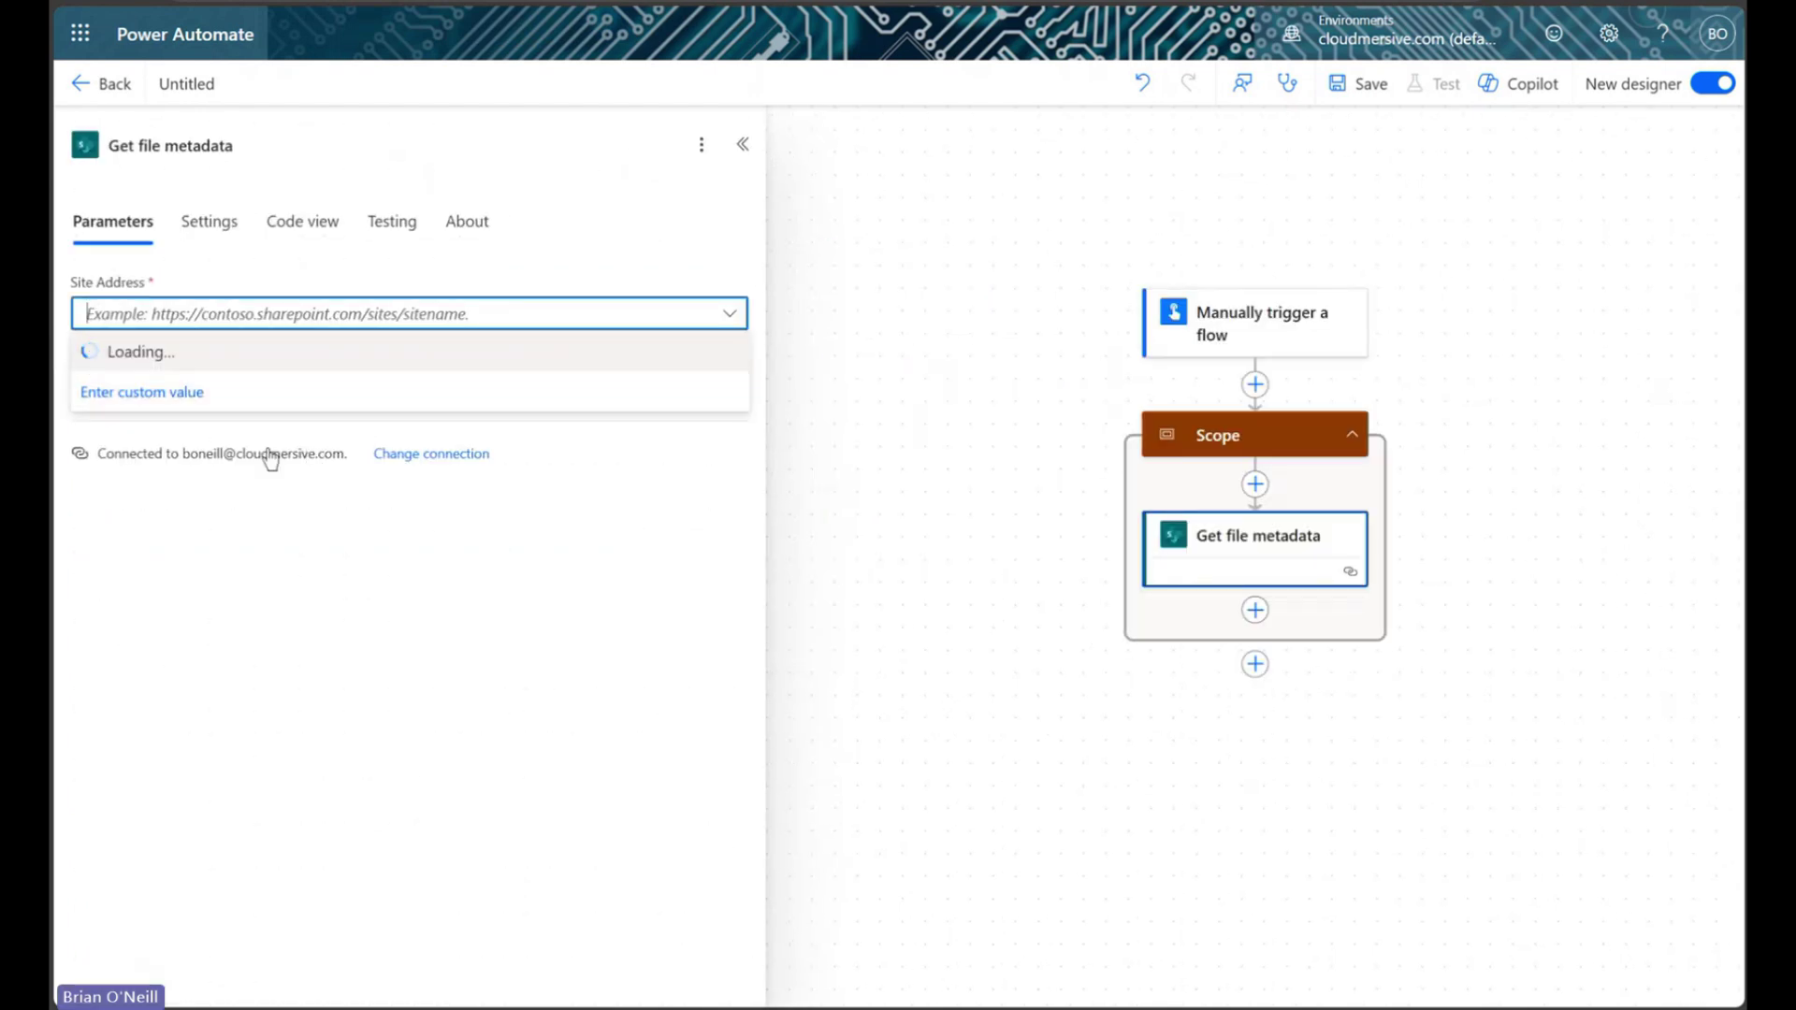
left_click(201, 561)
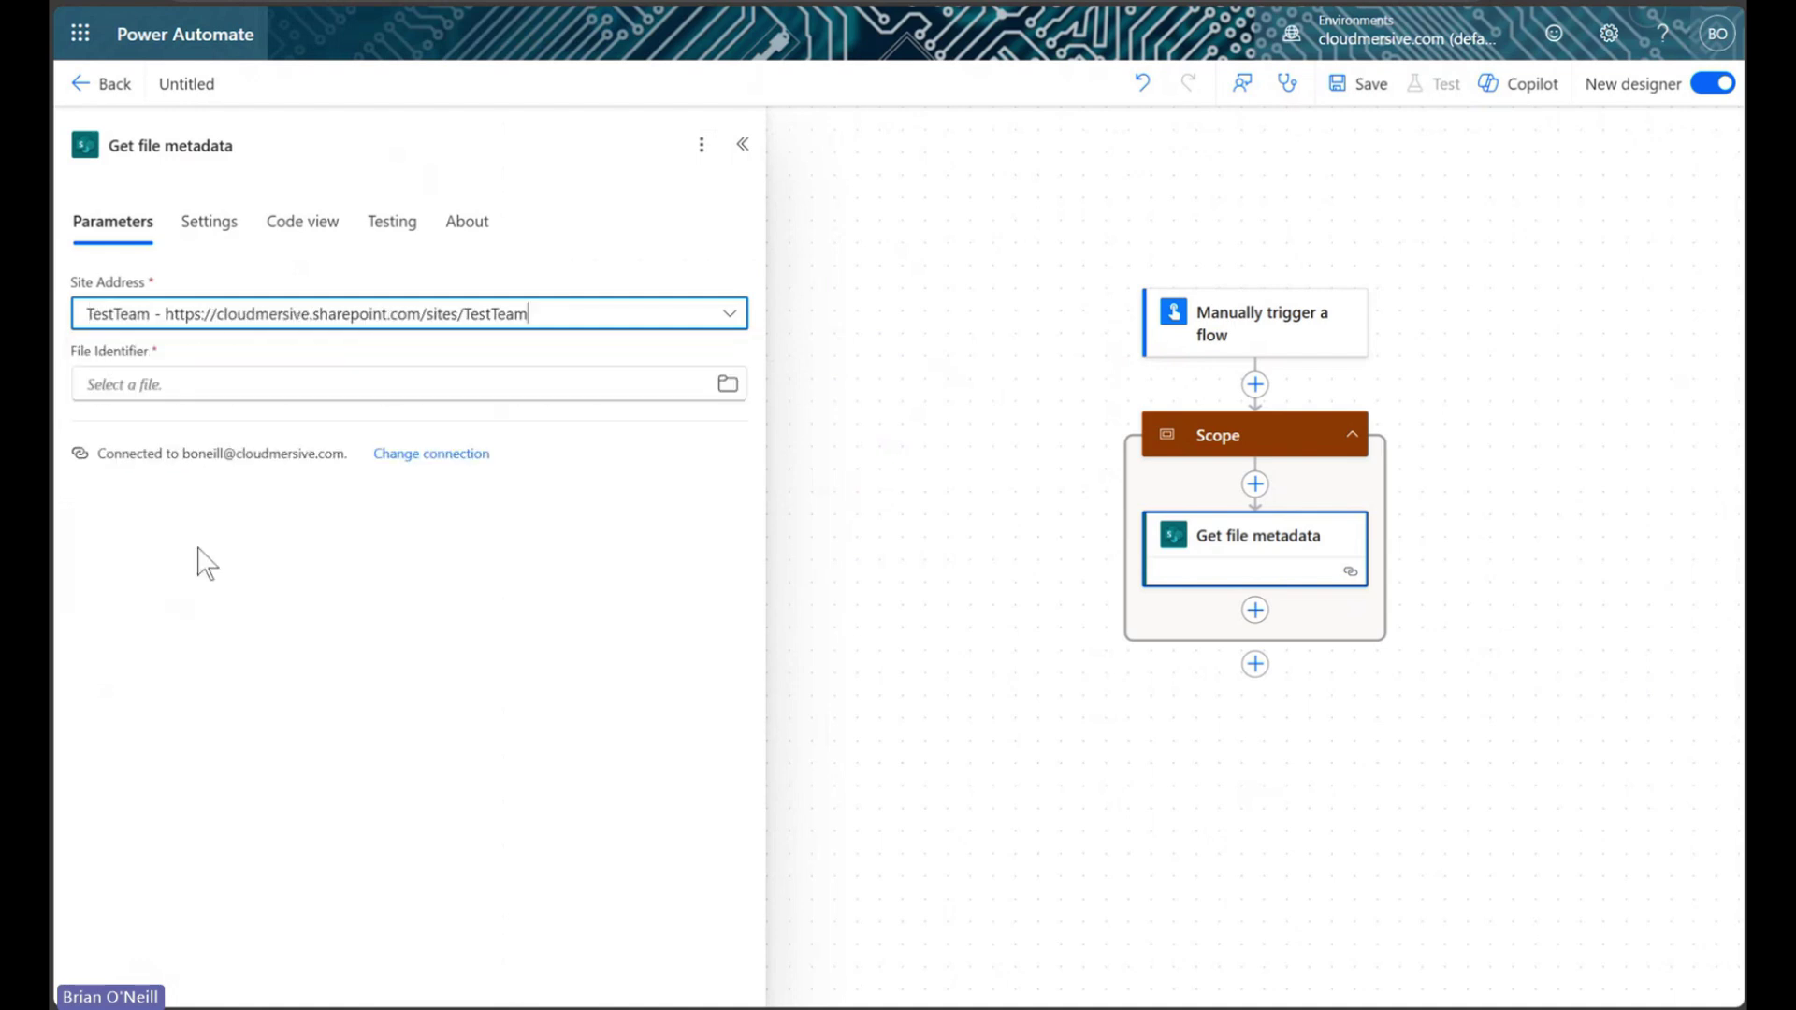
Point Get file metadata at Shared Documents/PDF Folder 2/Client Intake Form.pdf
left_click(725, 384)
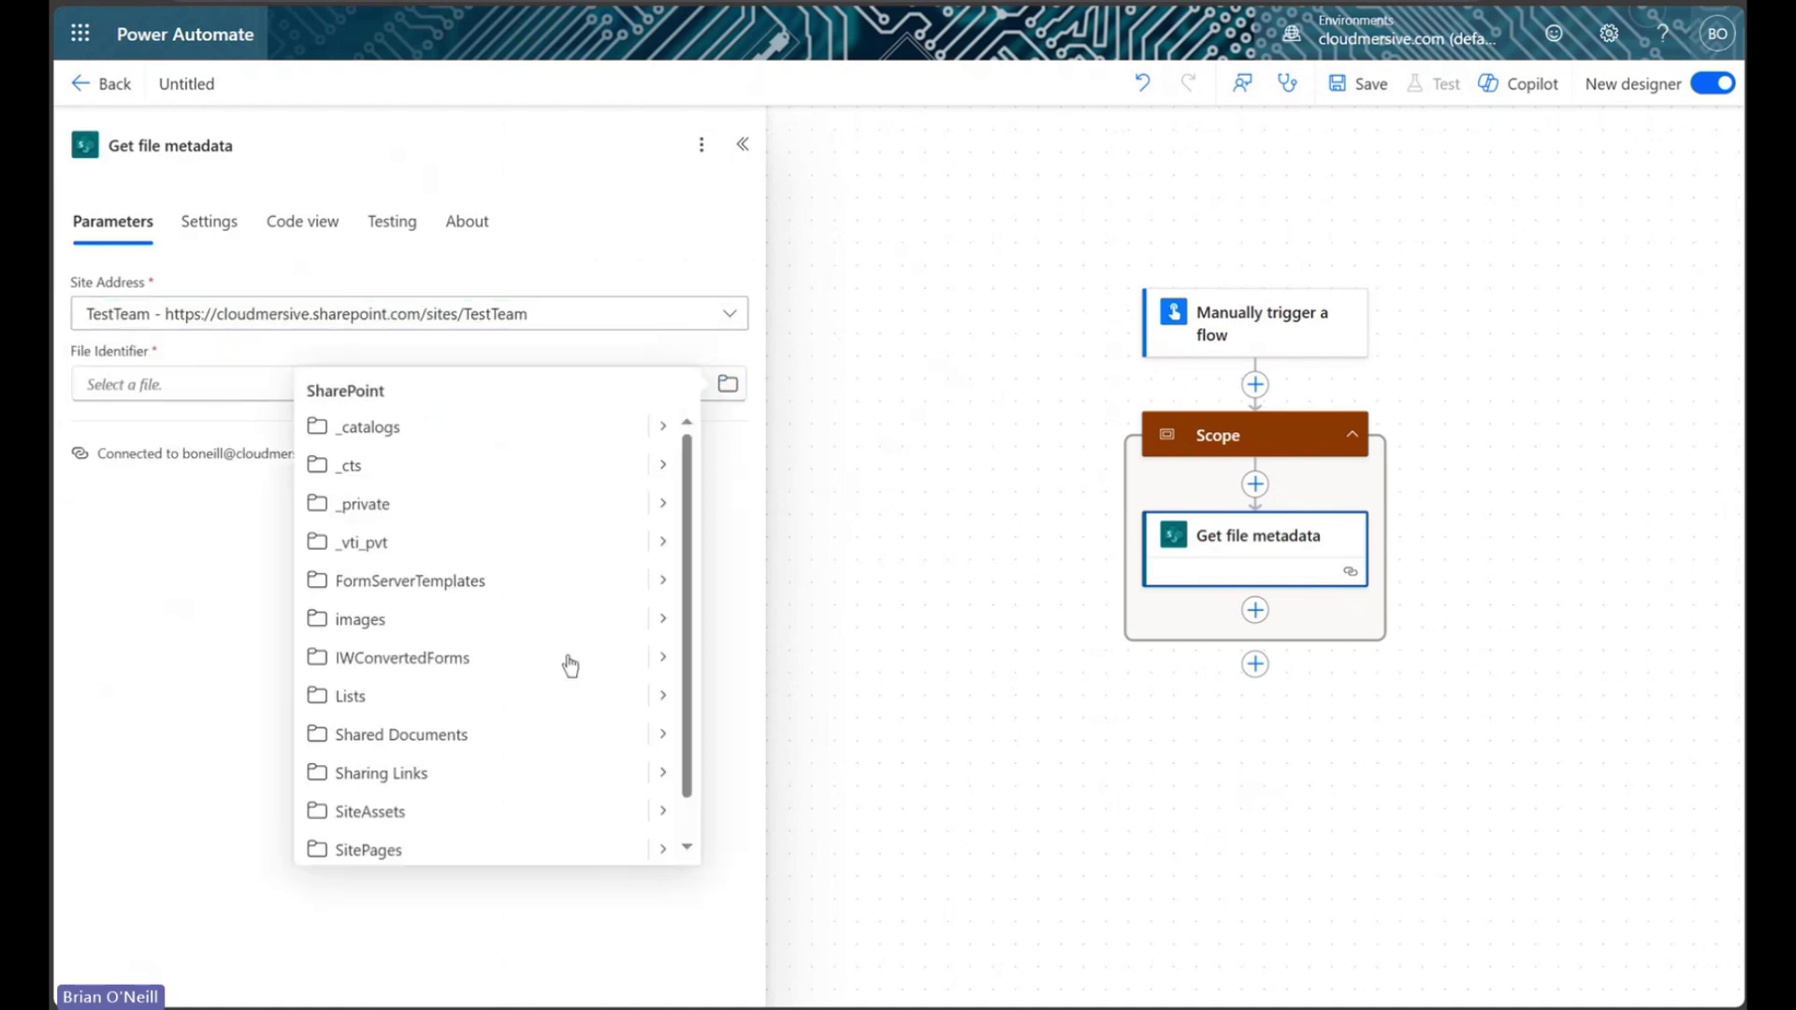
left_click(663, 734)
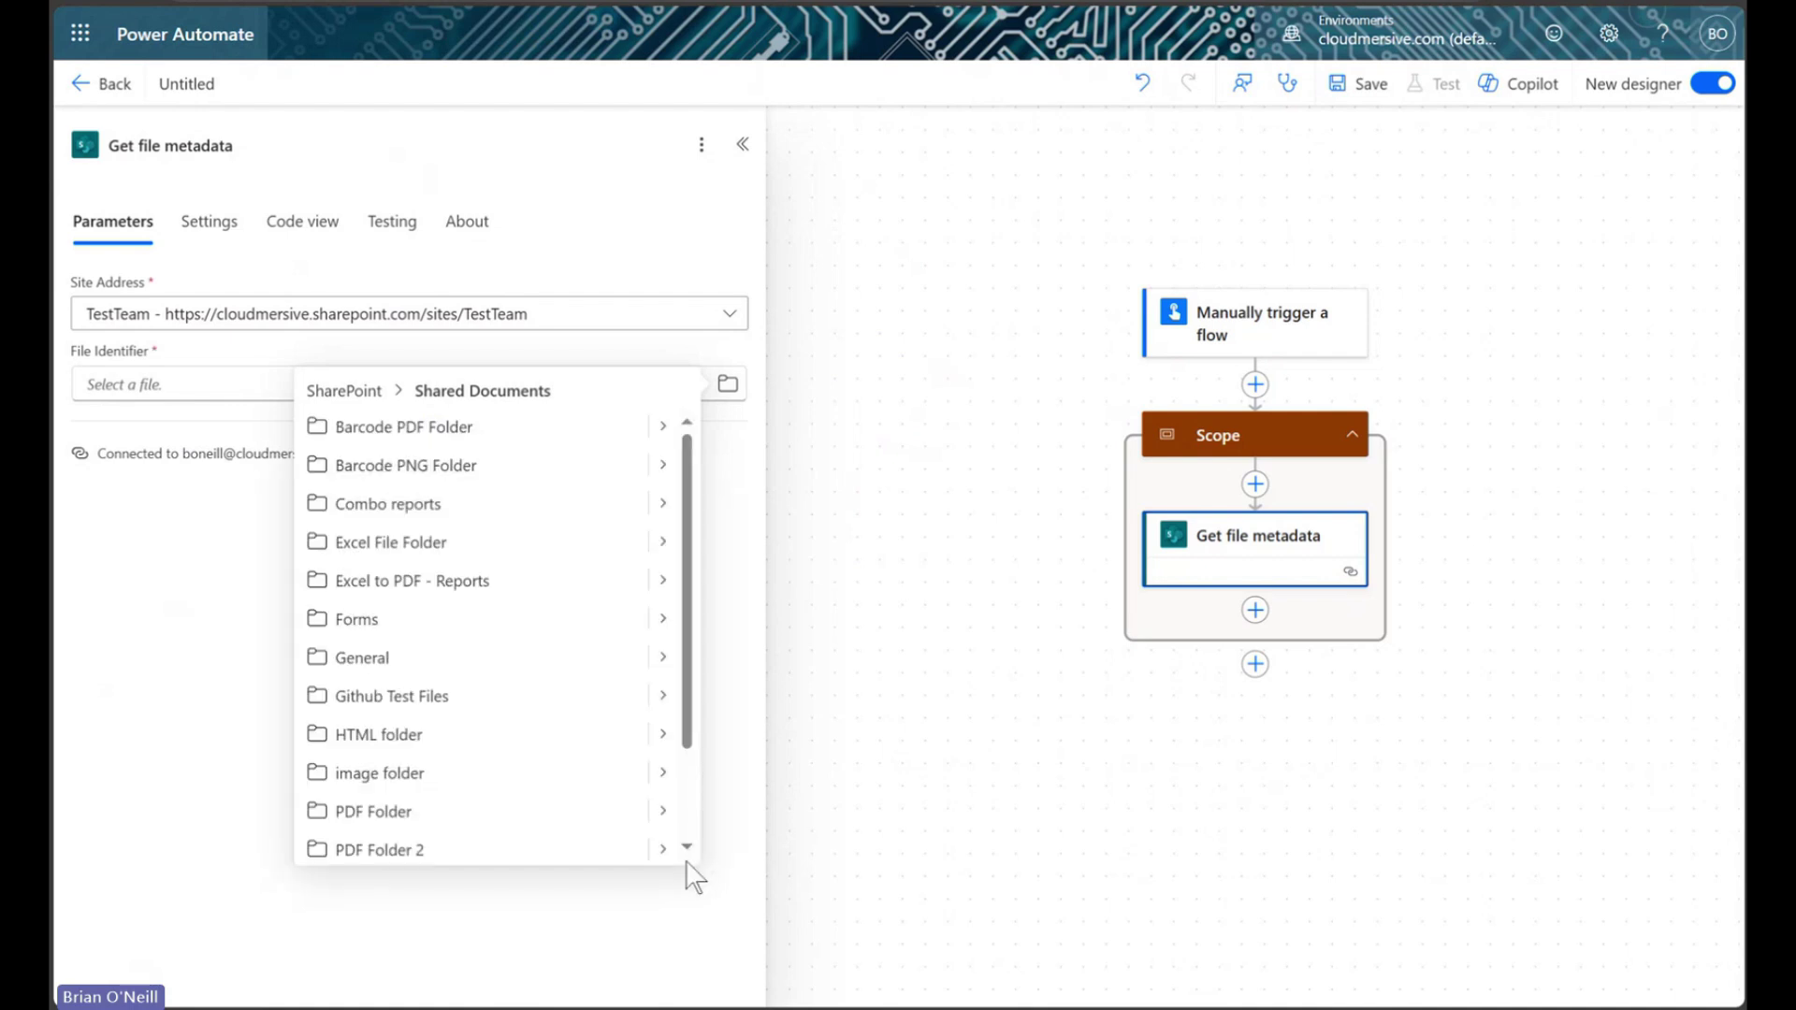
left_click(663, 848)
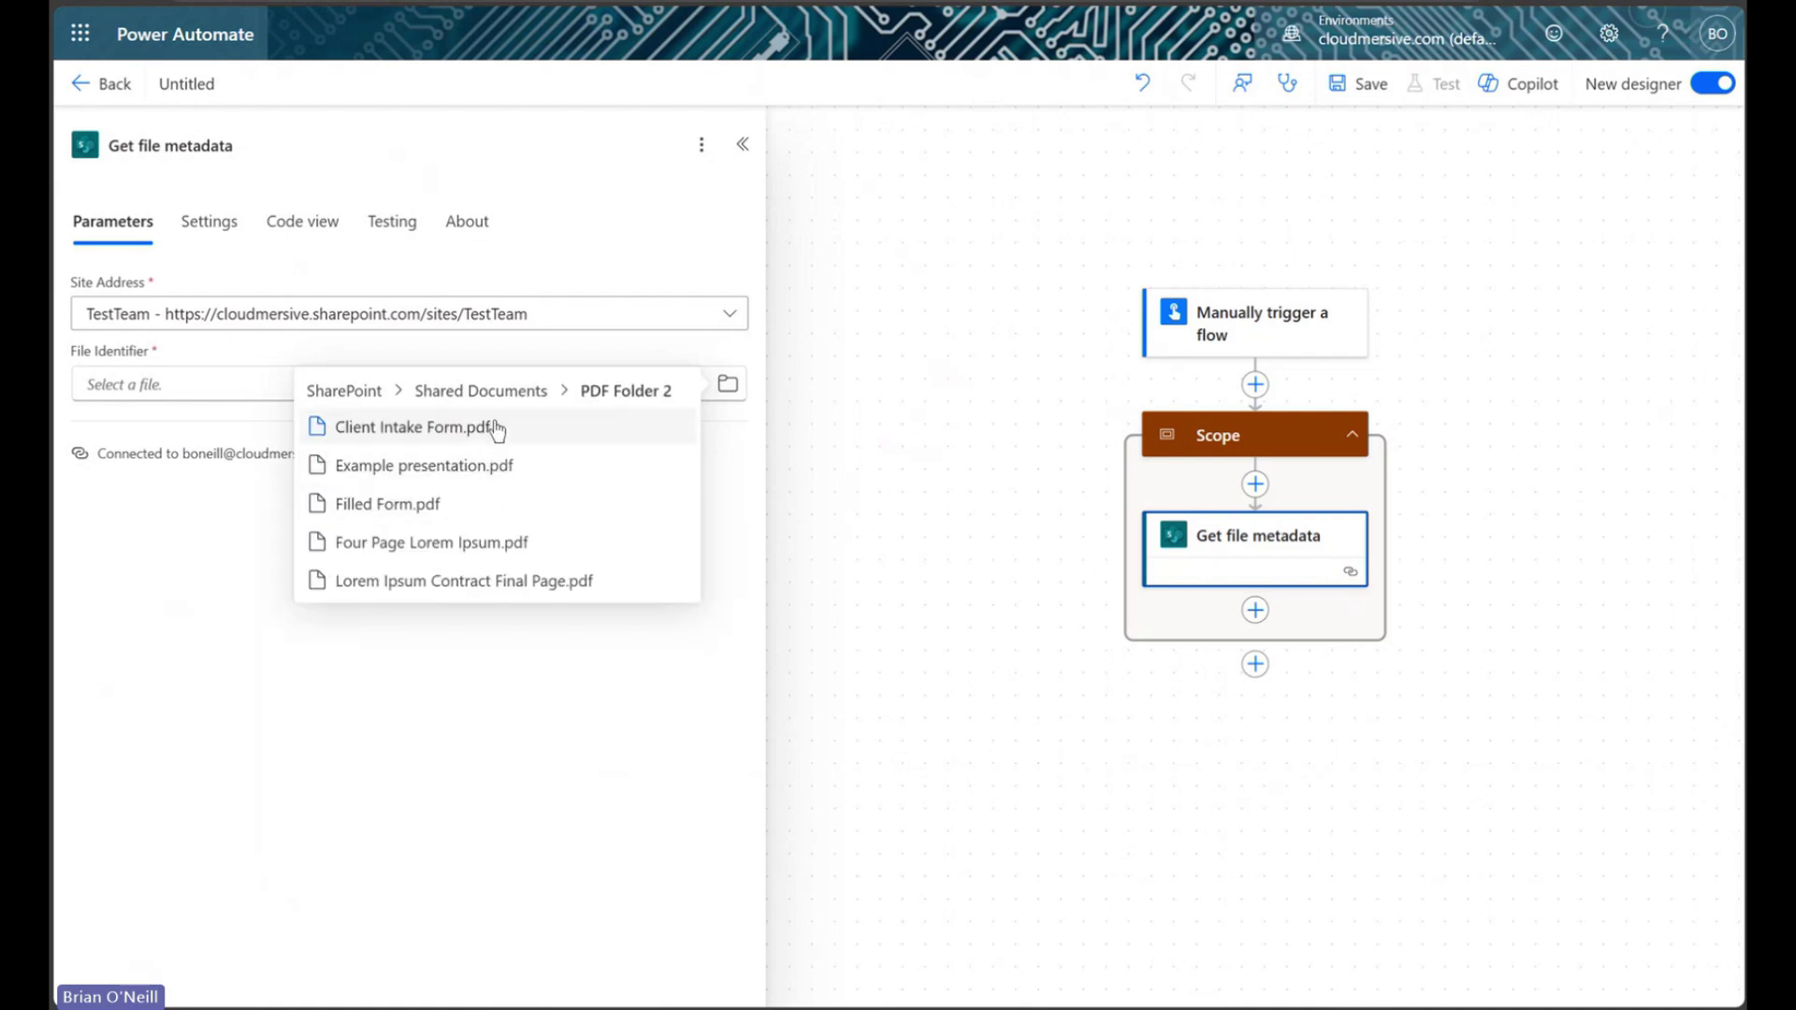
left_click(497, 428)
left_click(746, 139)
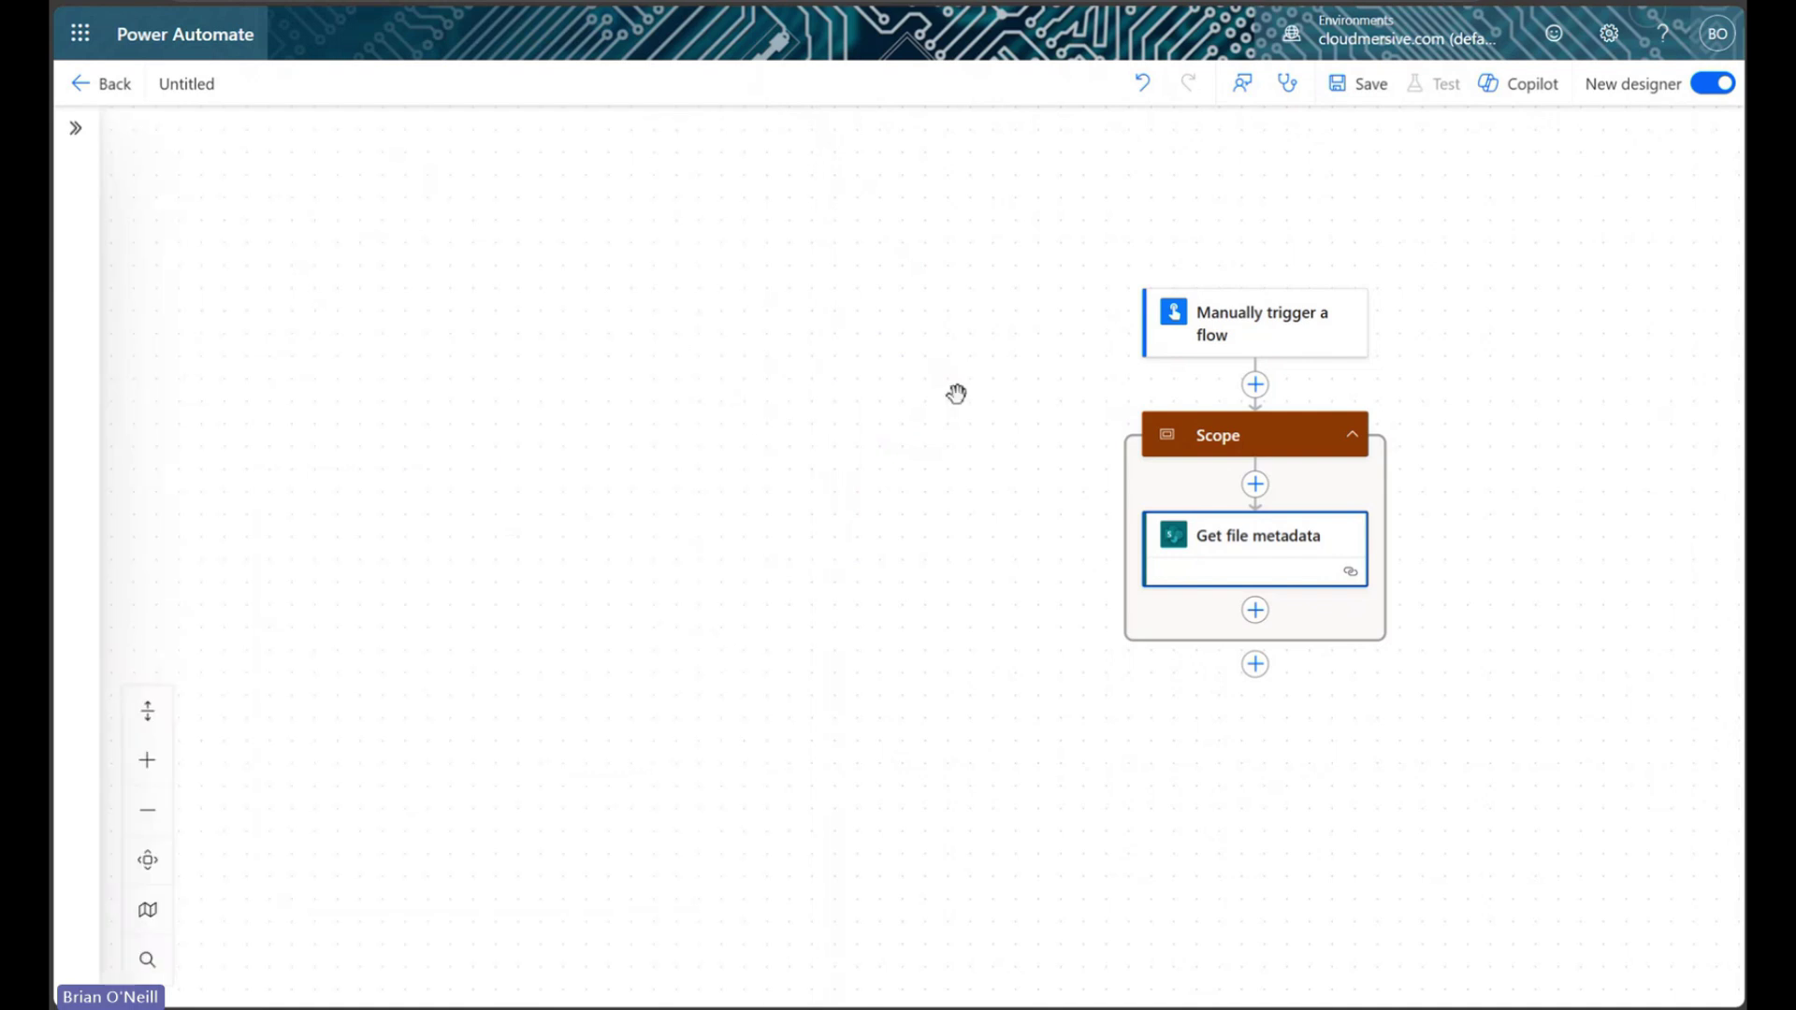
left_click_drag(958, 393, 486, 340)
left_click(811, 541)
Add SharePoint Get file content on TestTeam, using Get file metadata's body/Id as File Identifier
type("get file content")
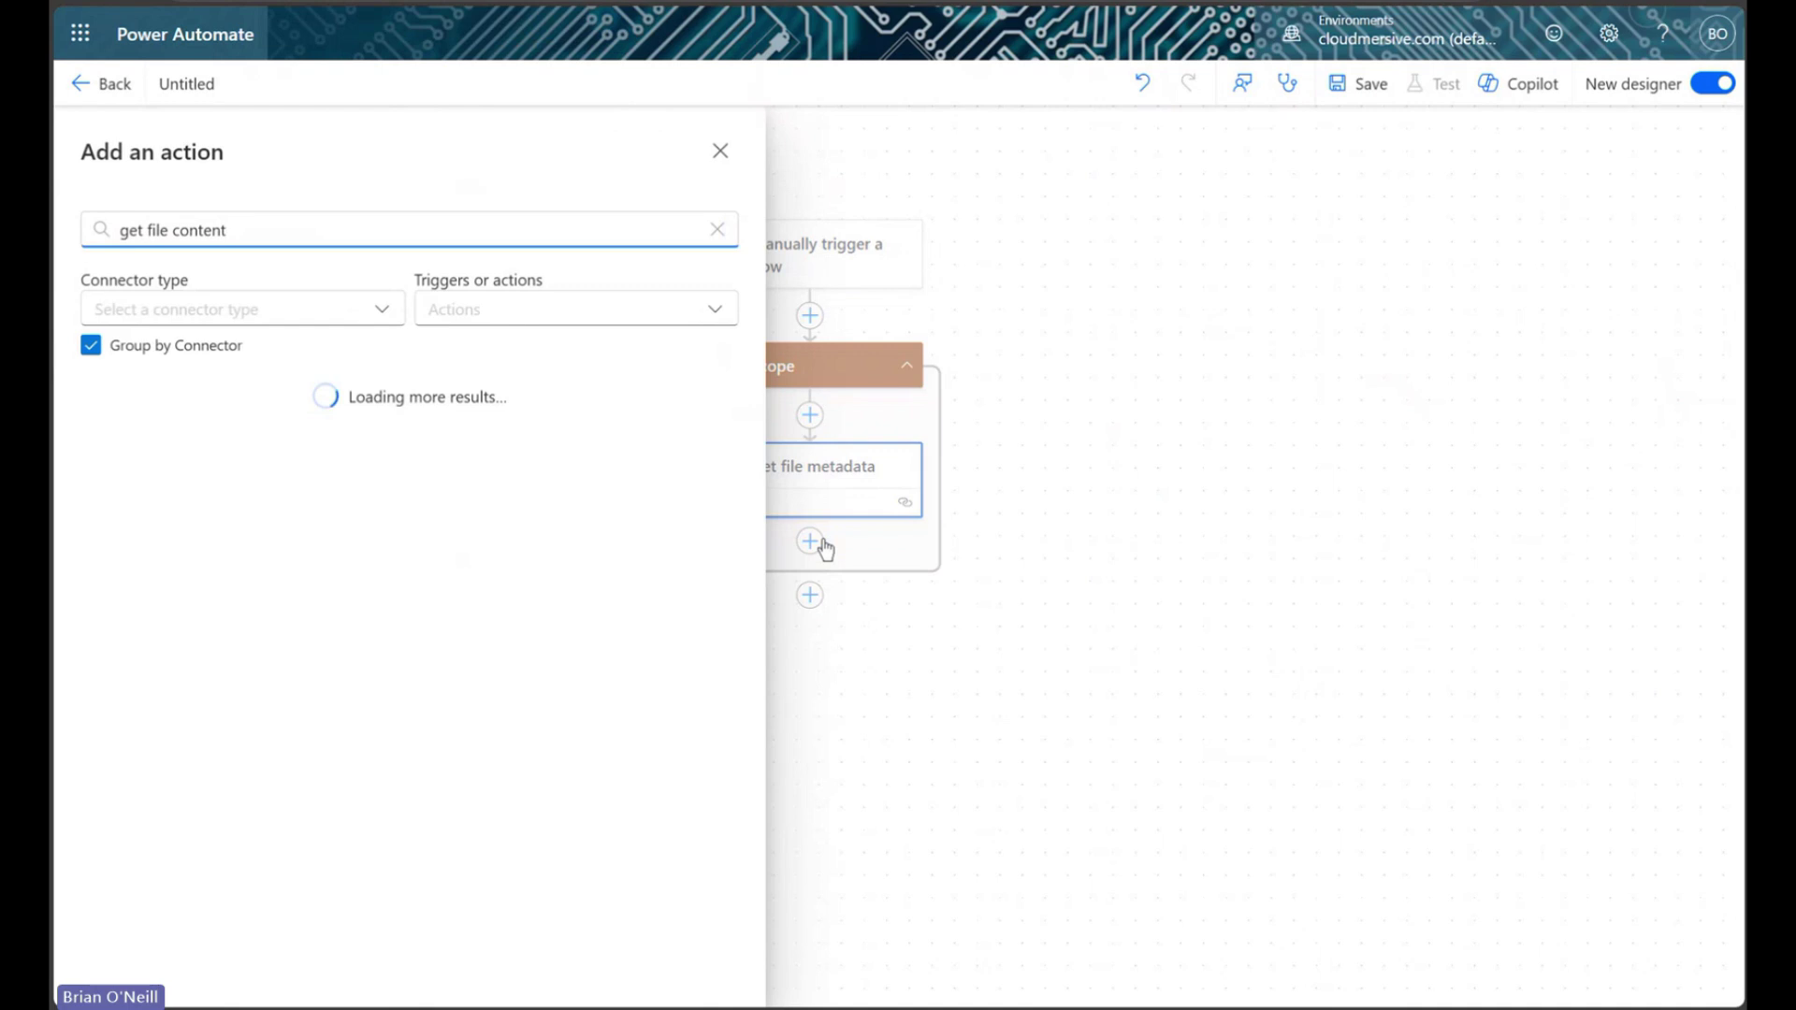
scroll(390, 802, "down", 3)
left_click(296, 816)
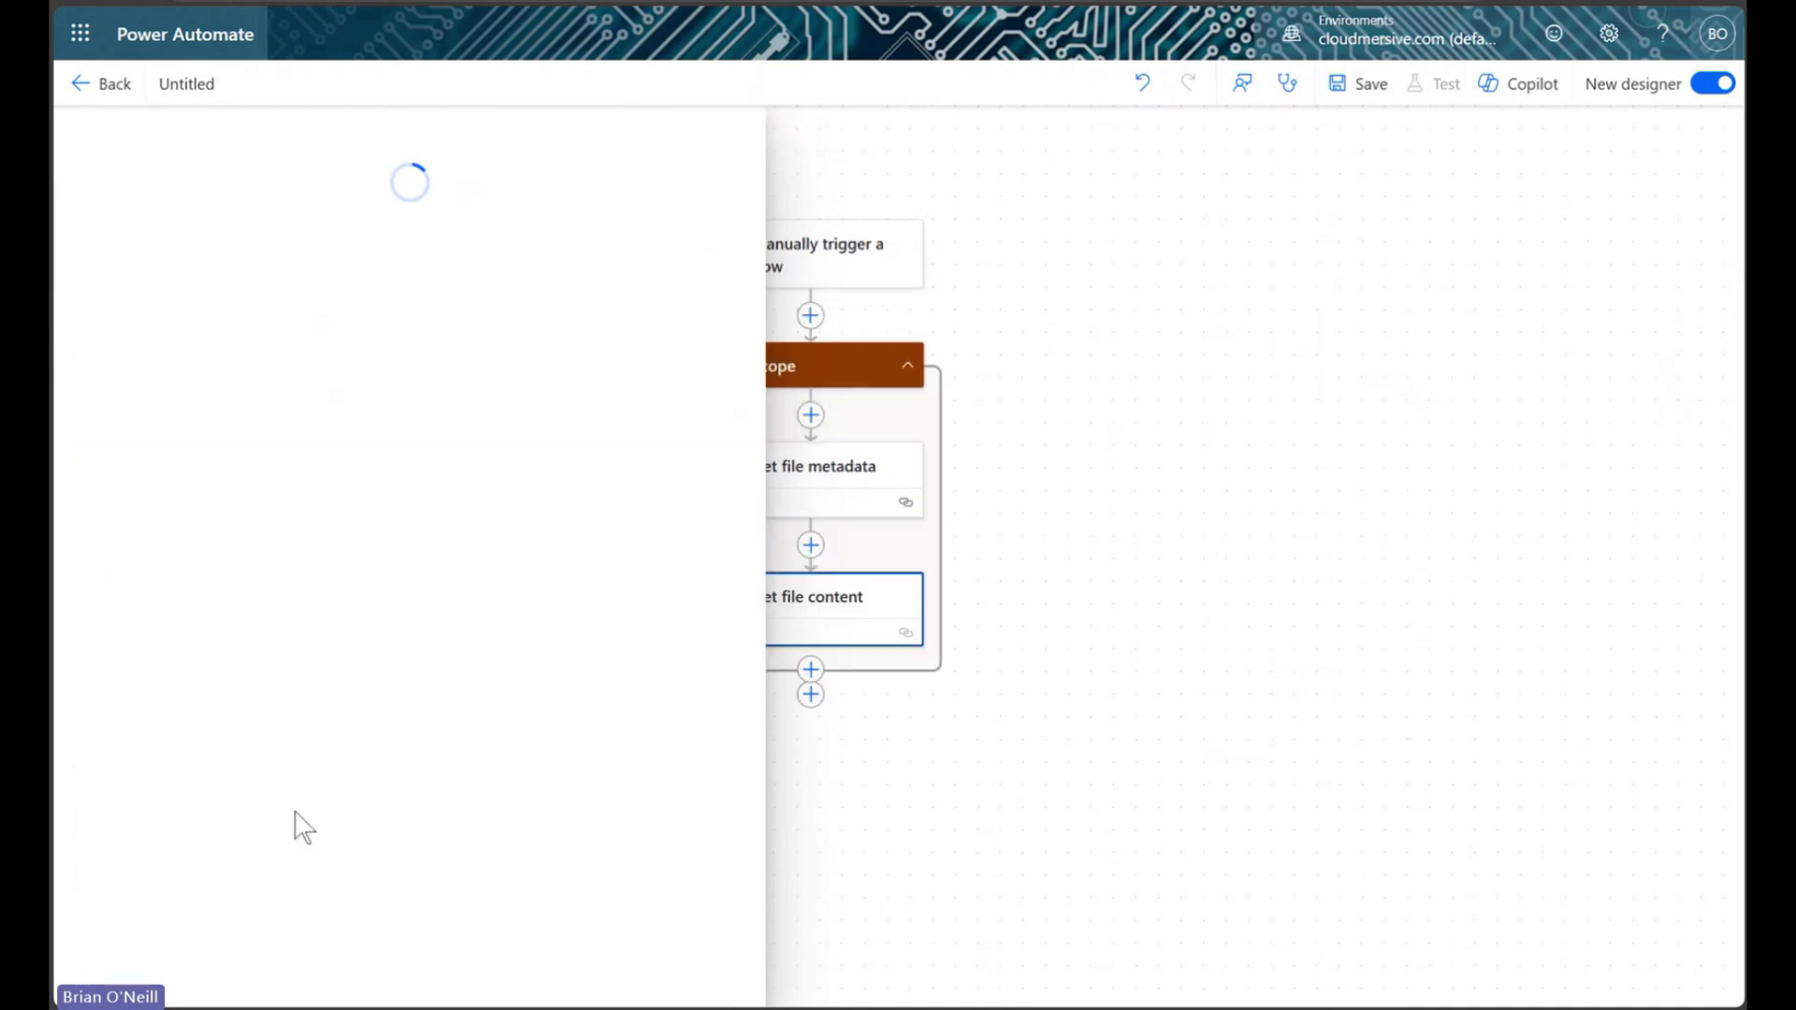
left_click(408, 312)
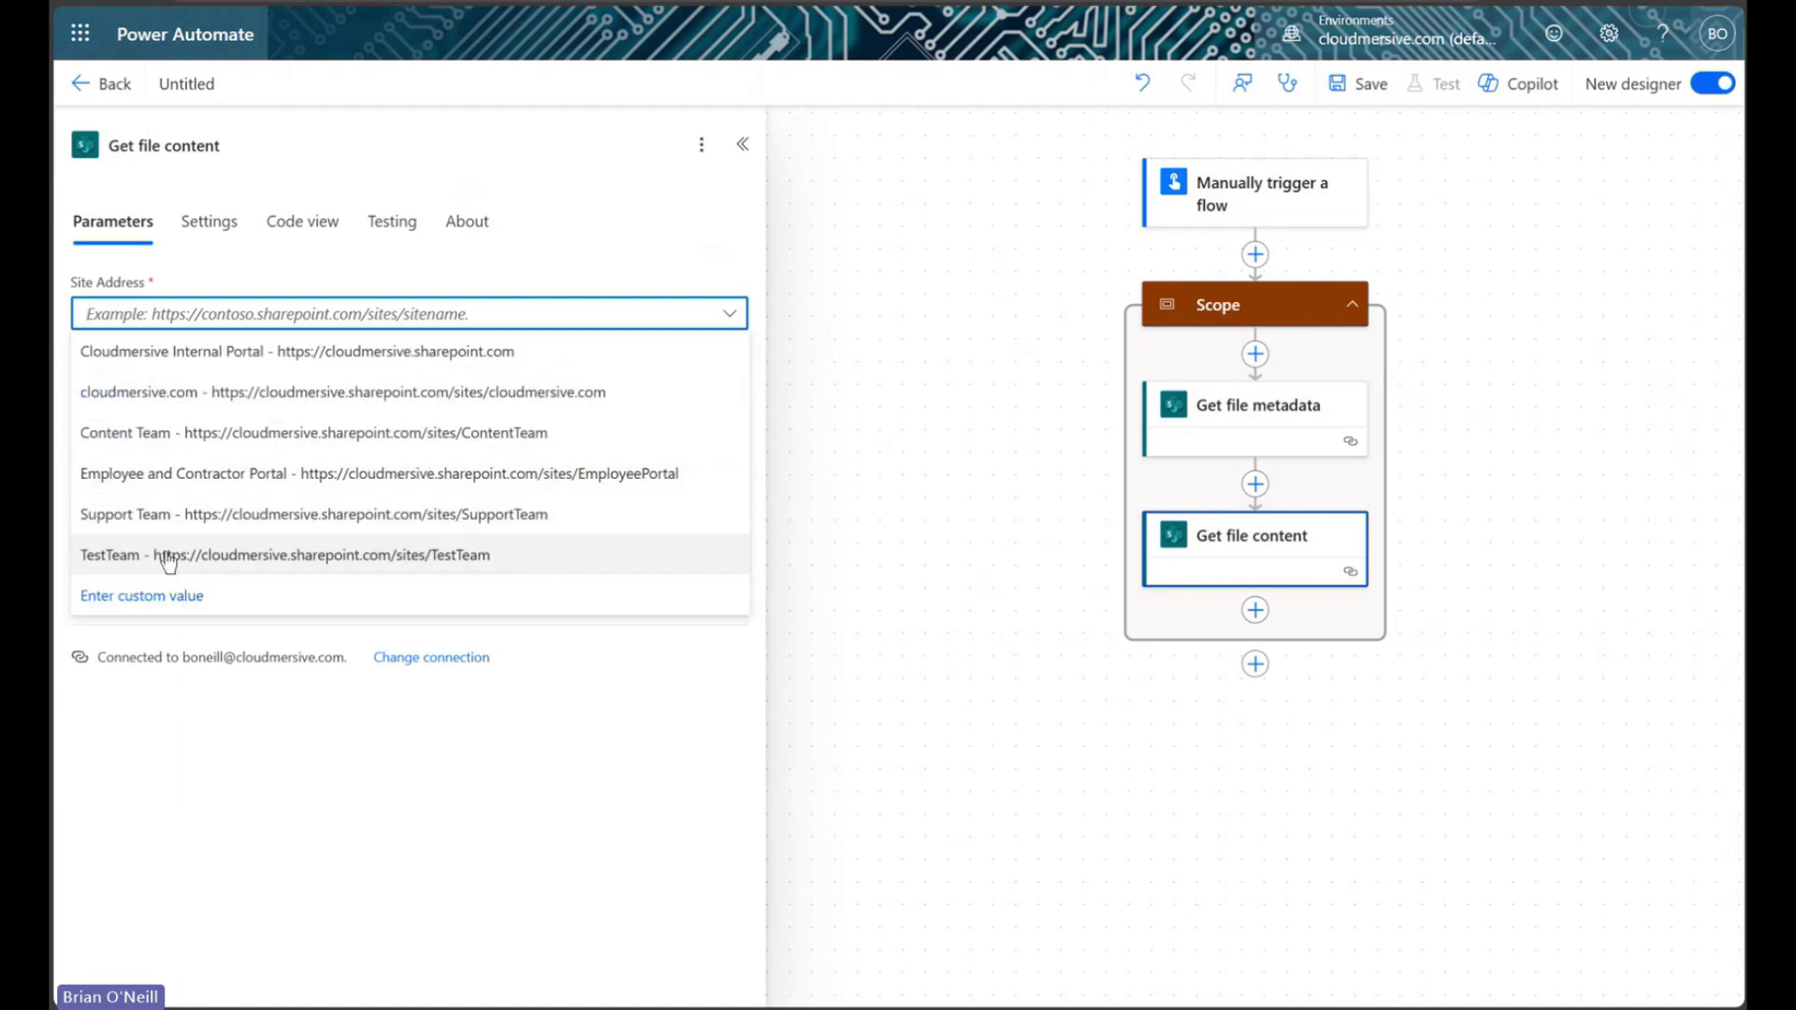
left_click(168, 555)
left_click(272, 384)
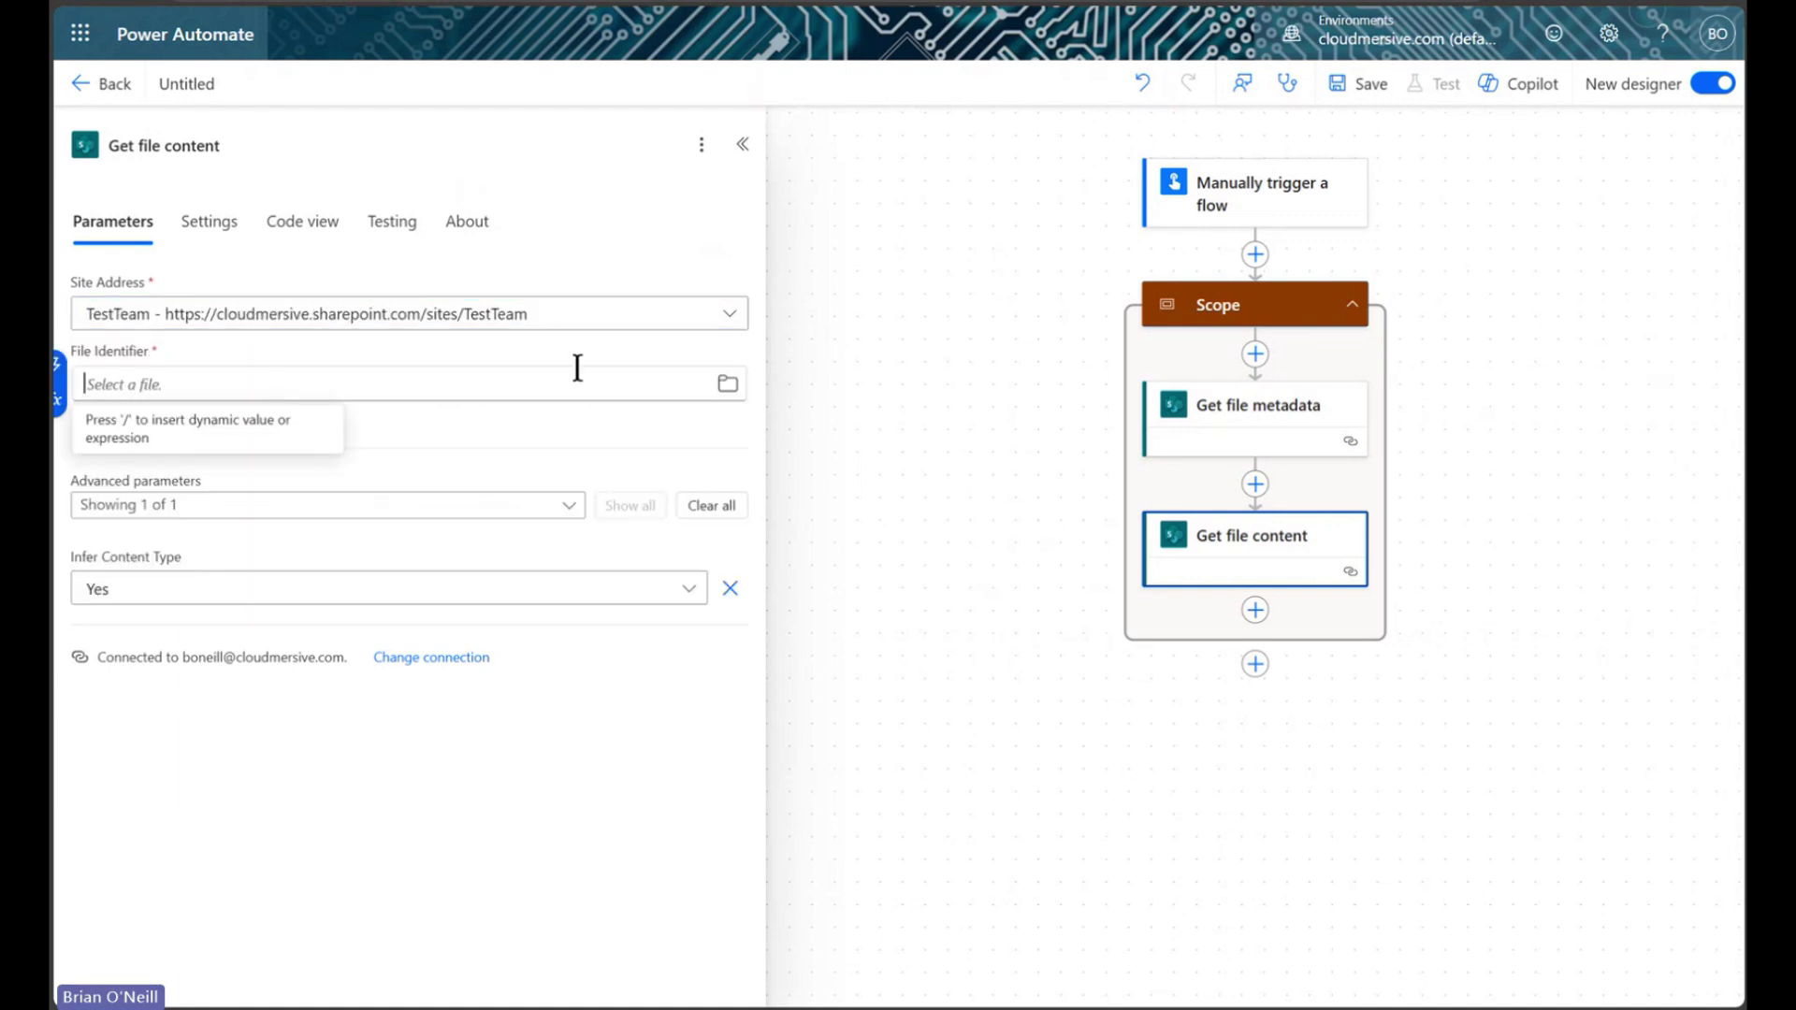
left_click(56, 363)
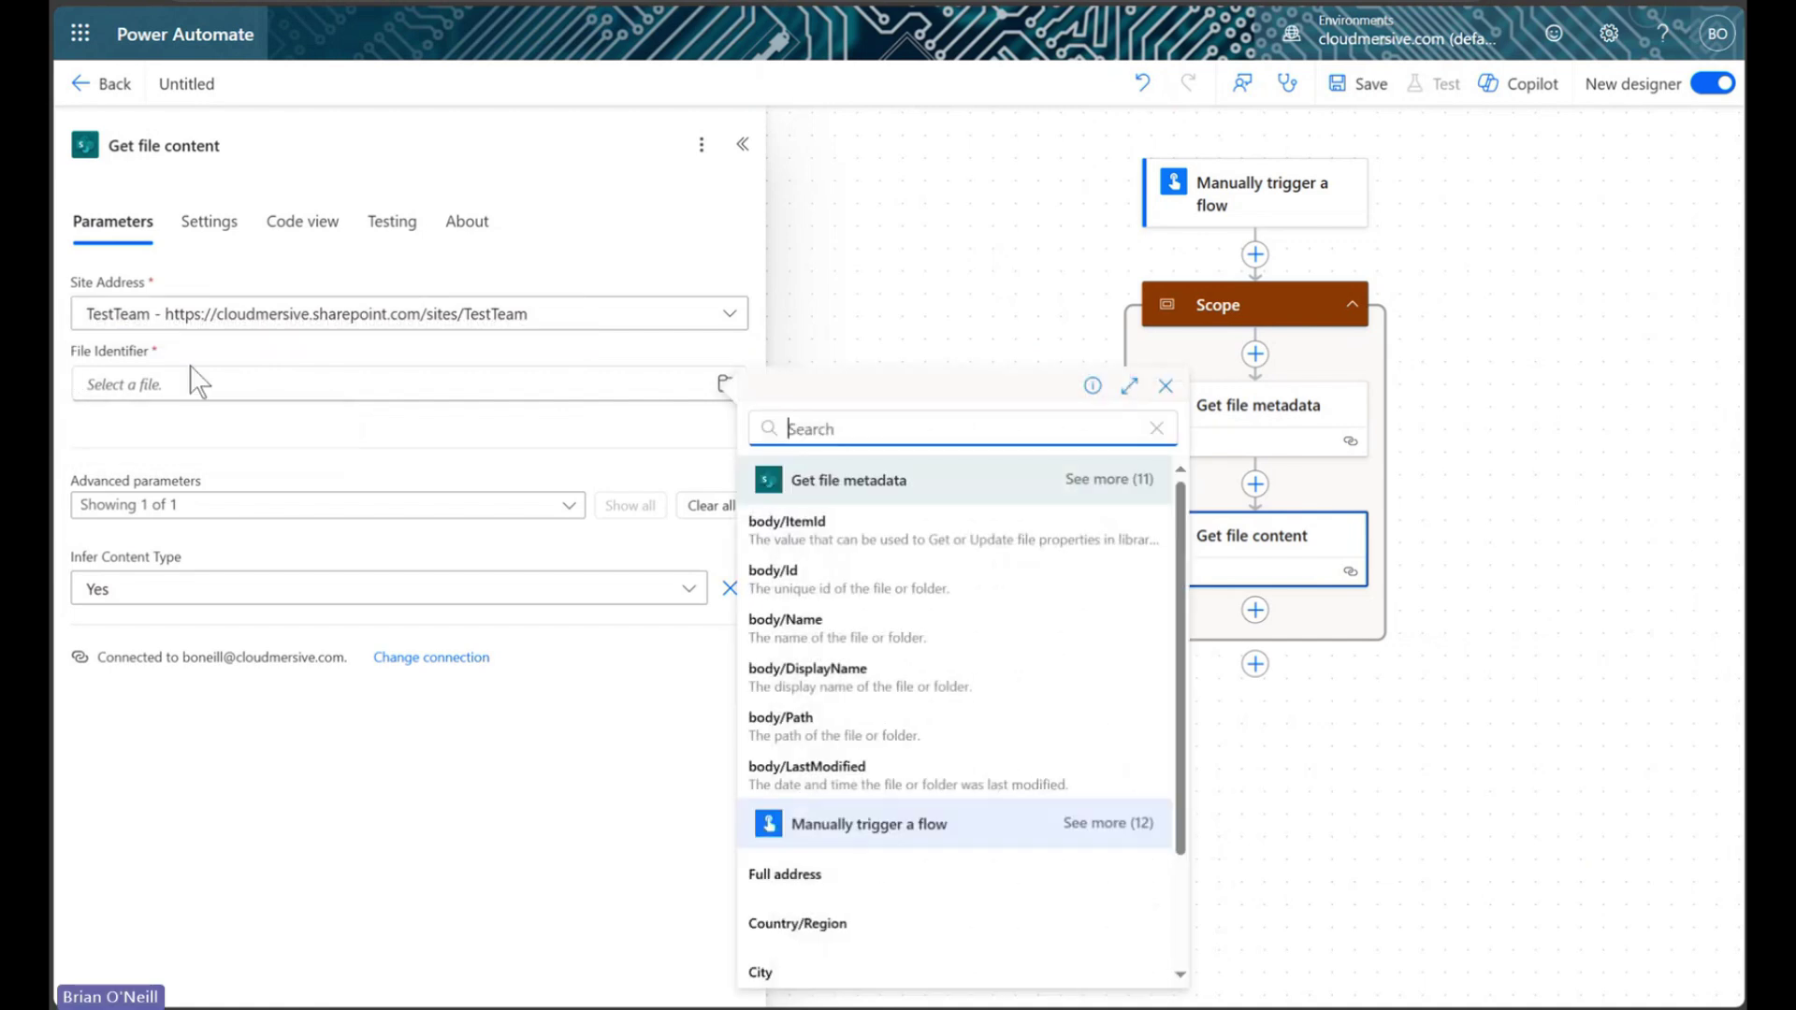
left_click(871, 580)
left_click(744, 146)
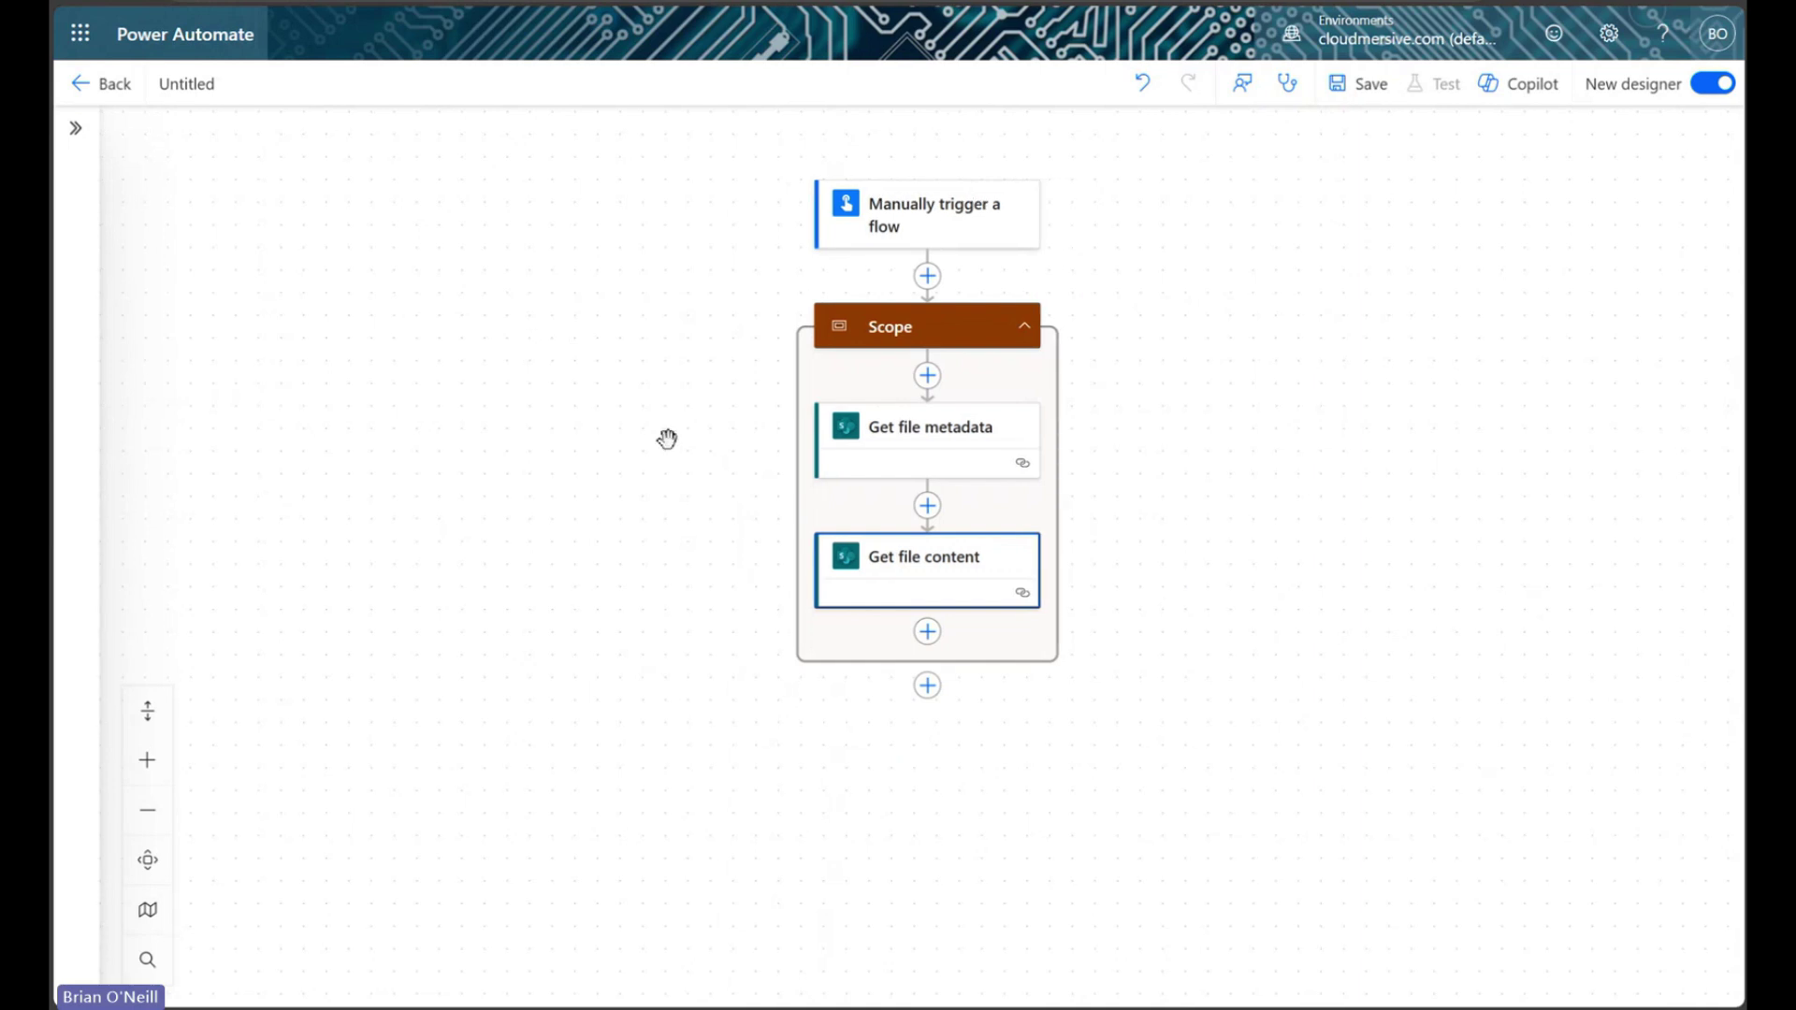
Add a SharePoint Create file action on TestTeam targeting /Shared Documents/PDF Folder
left_click(927, 631)
type("create file")
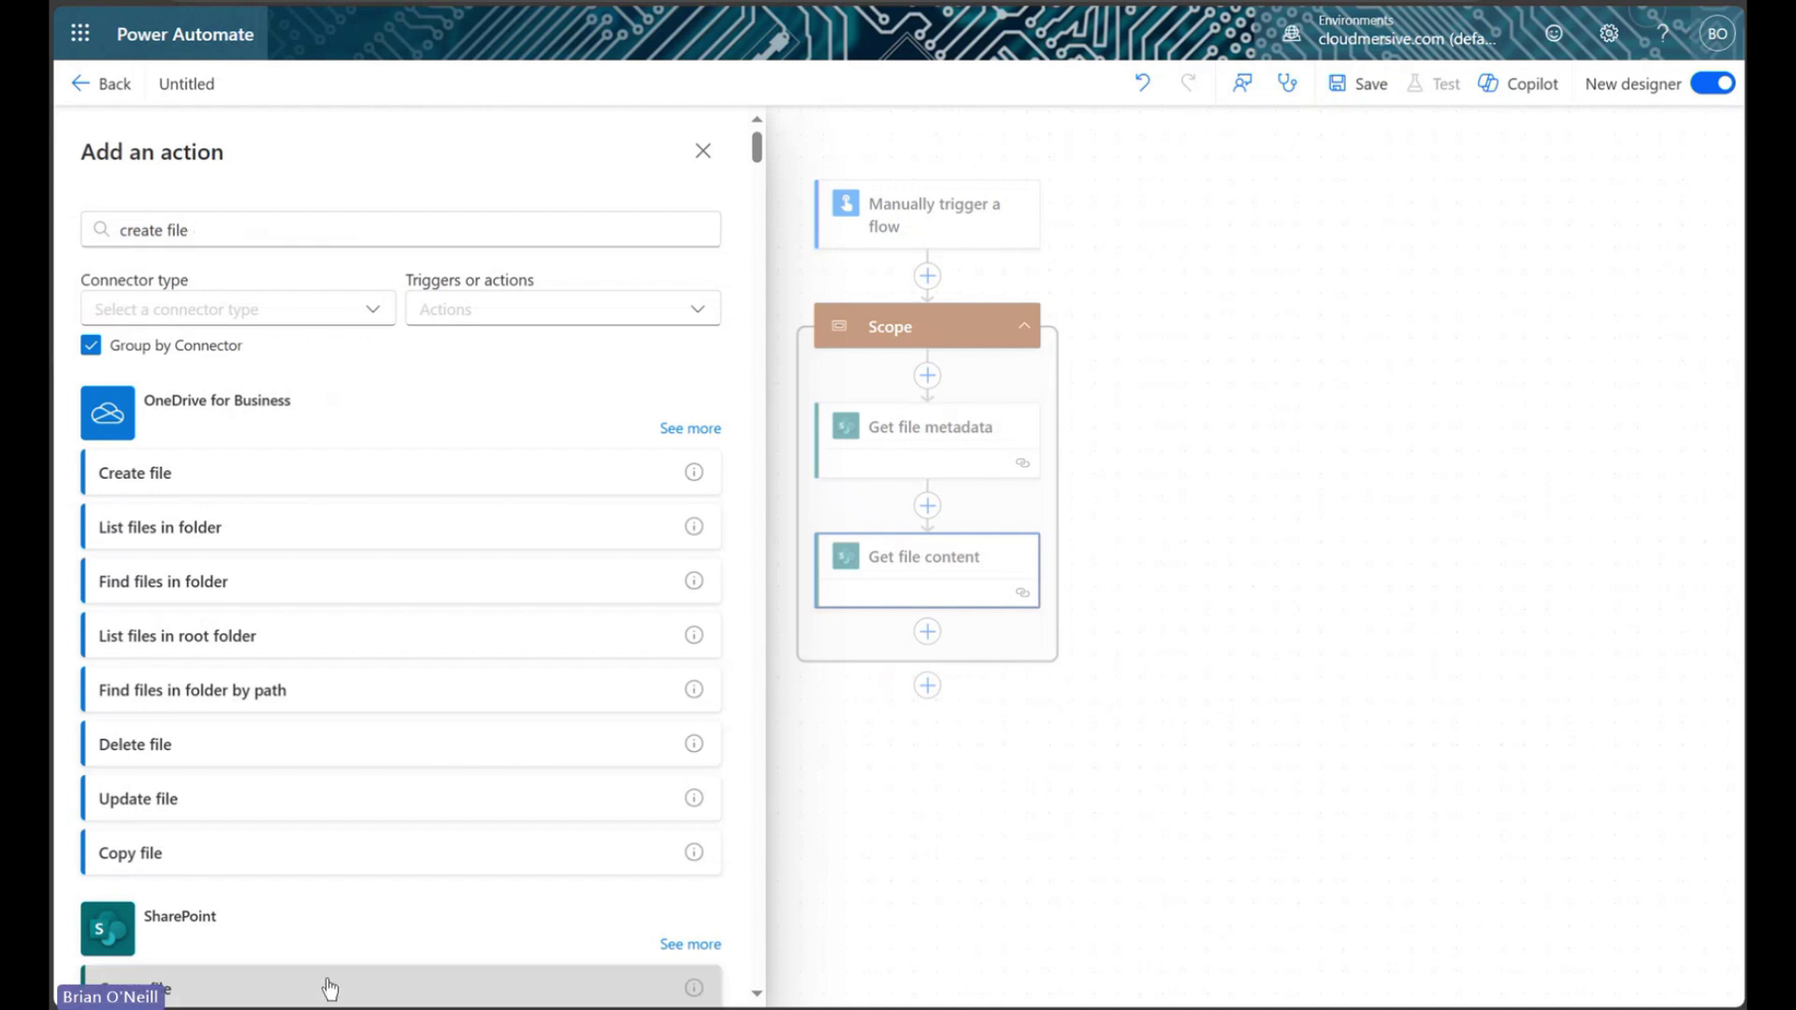
left_click(330, 987)
left_click(389, 311)
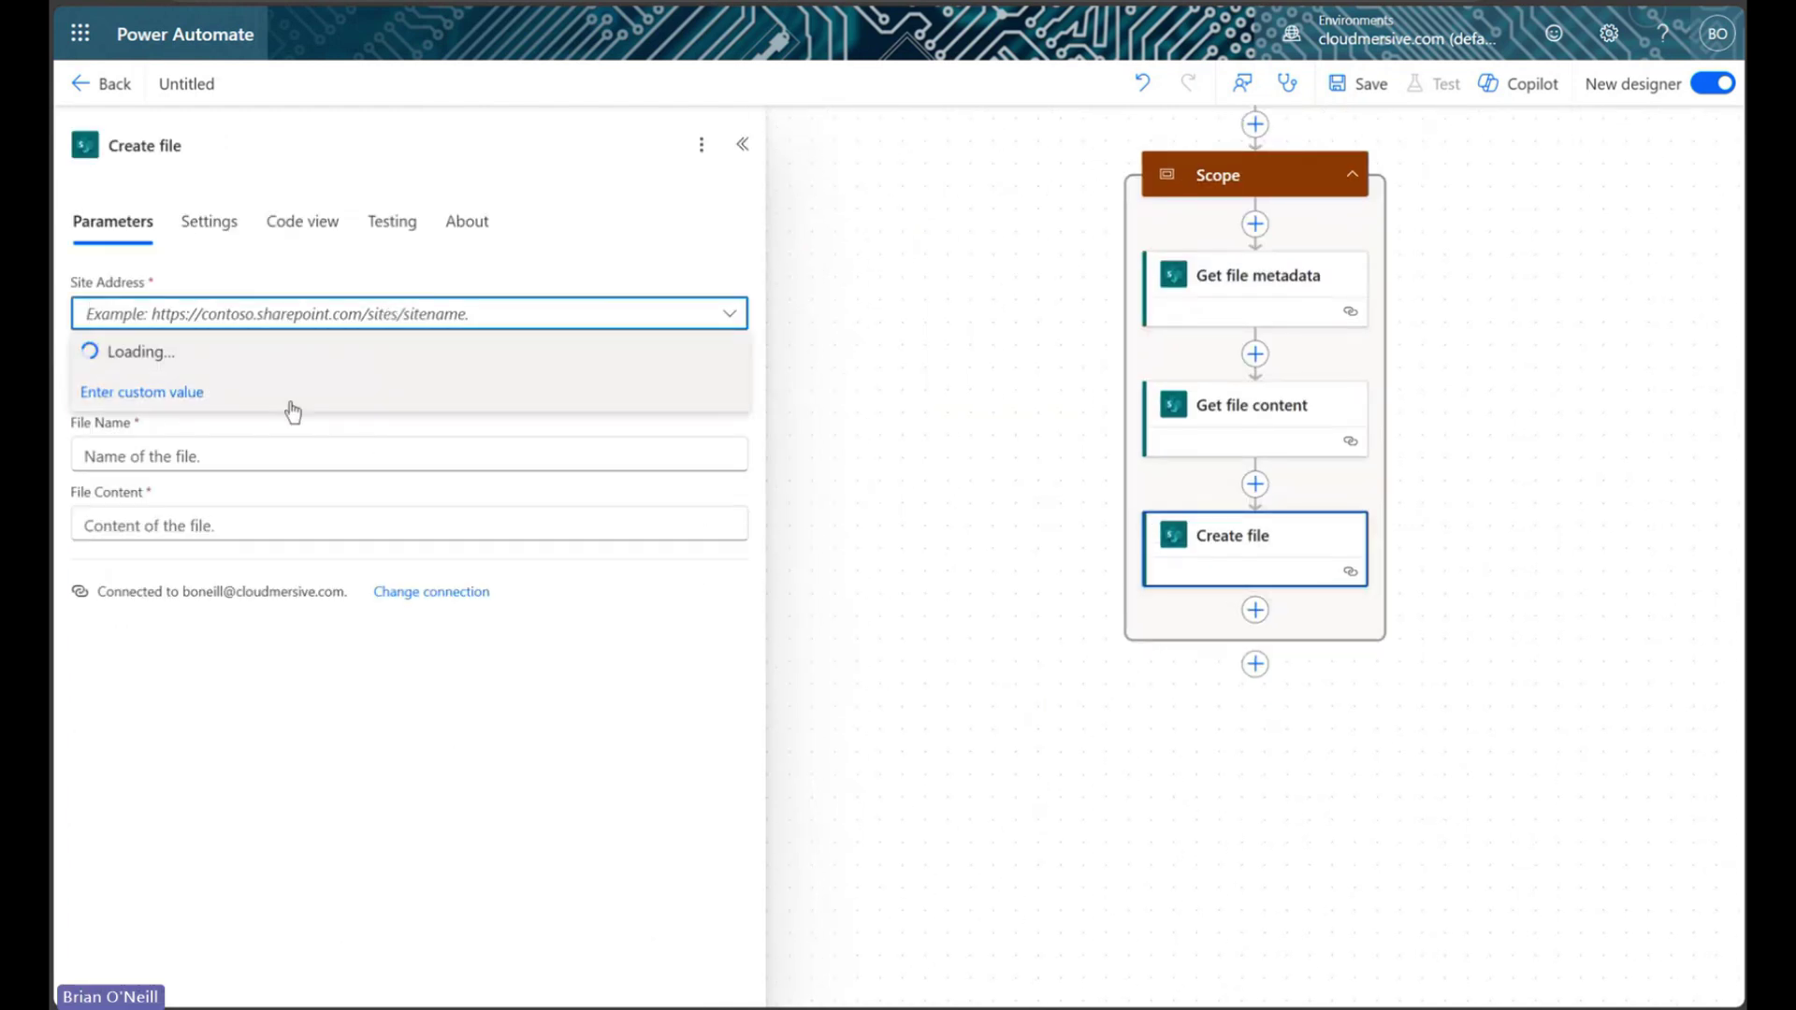
left_click(196, 555)
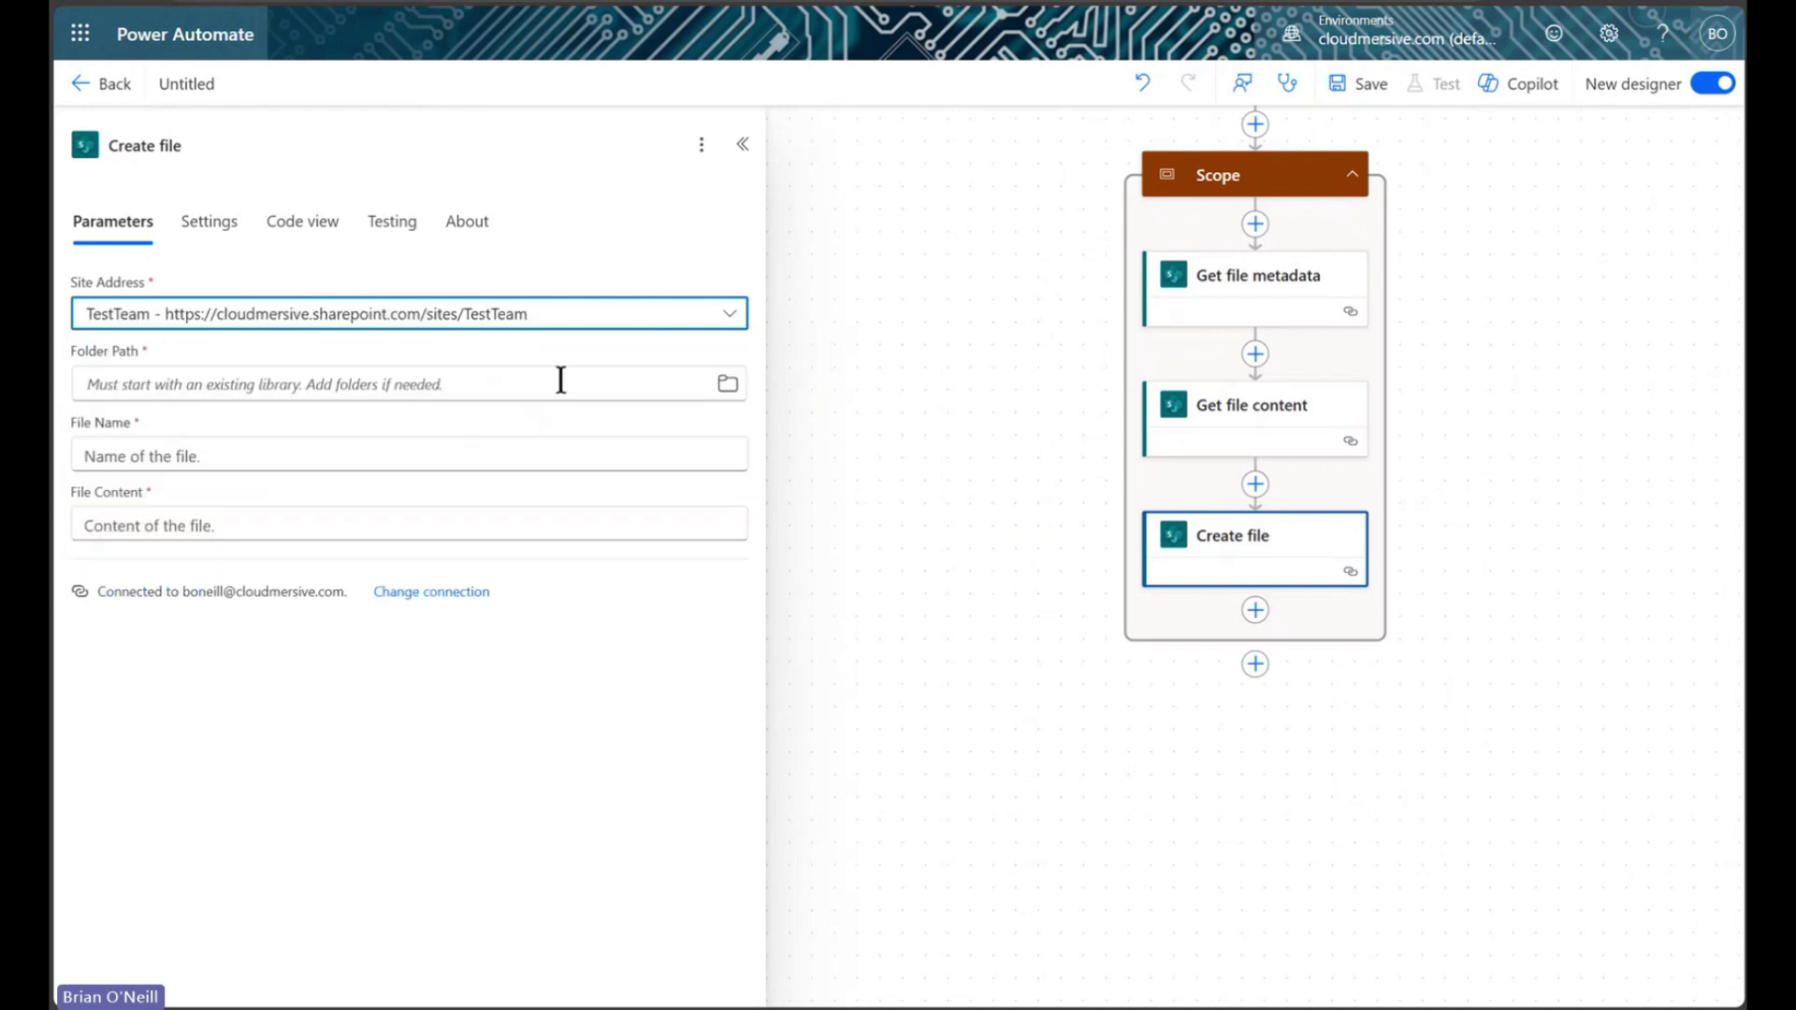
left_click(741, 400)
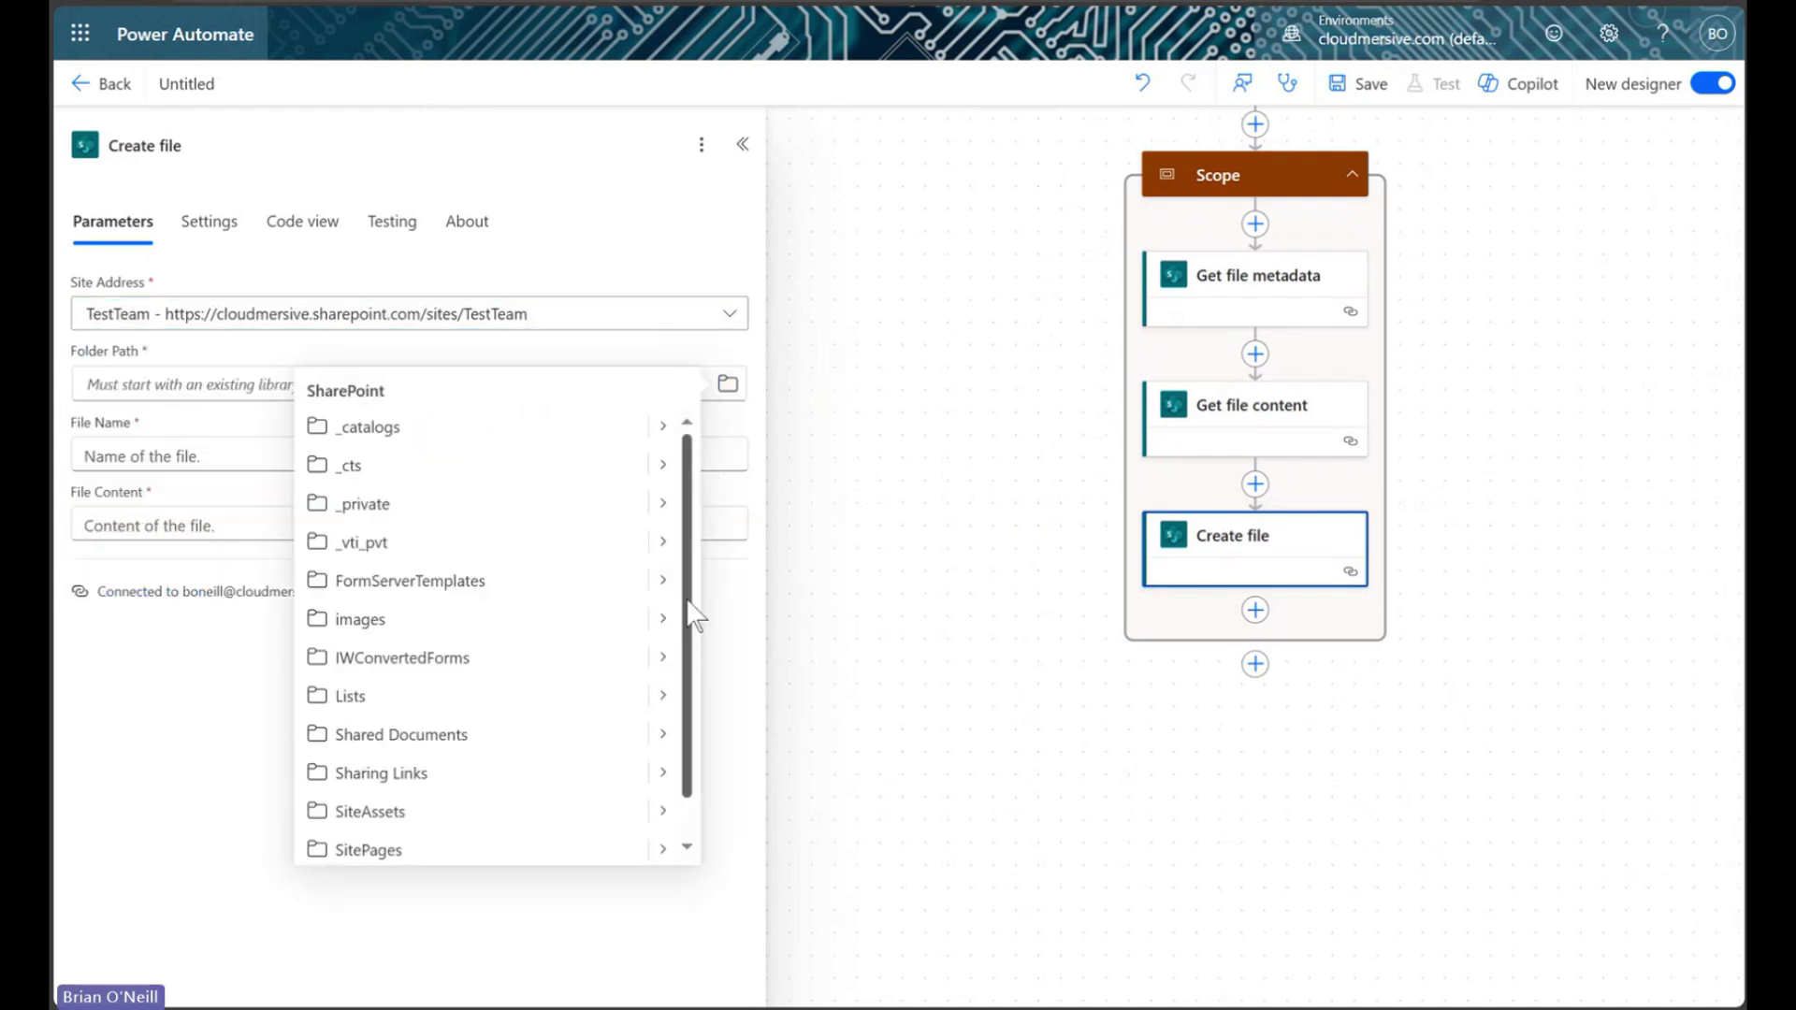
left_click(655, 734)
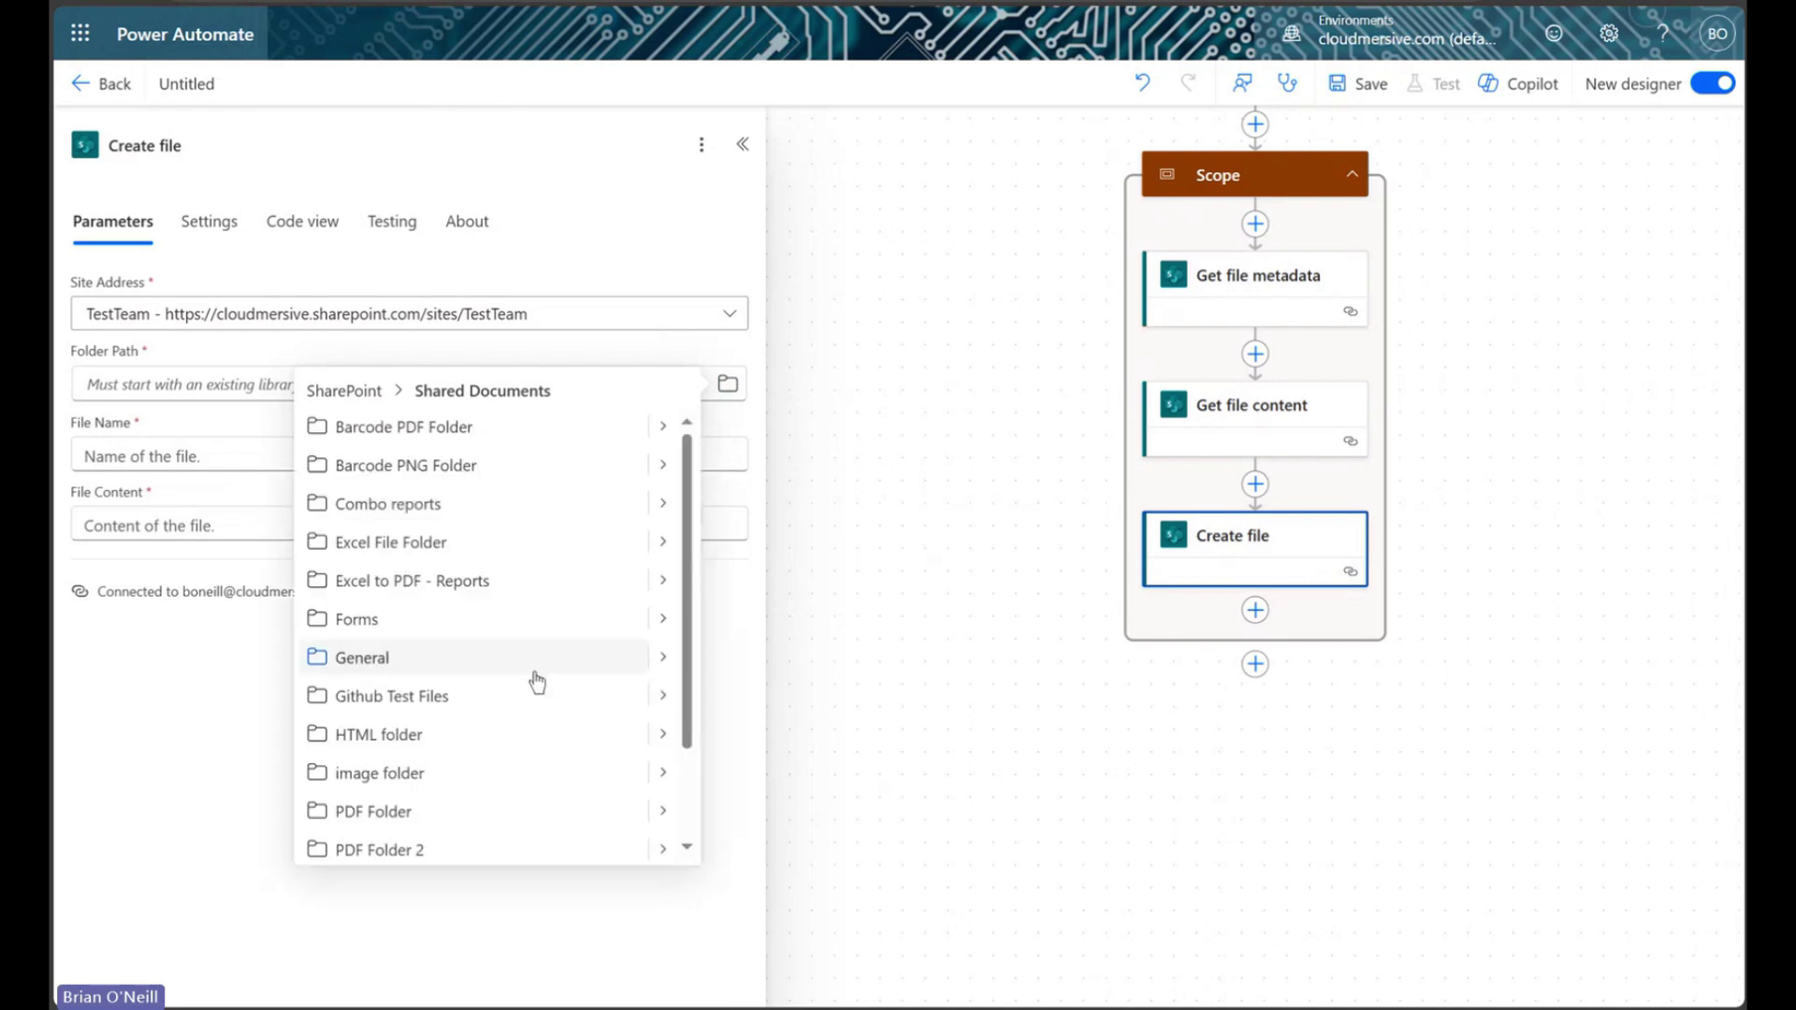
left_click(349, 811)
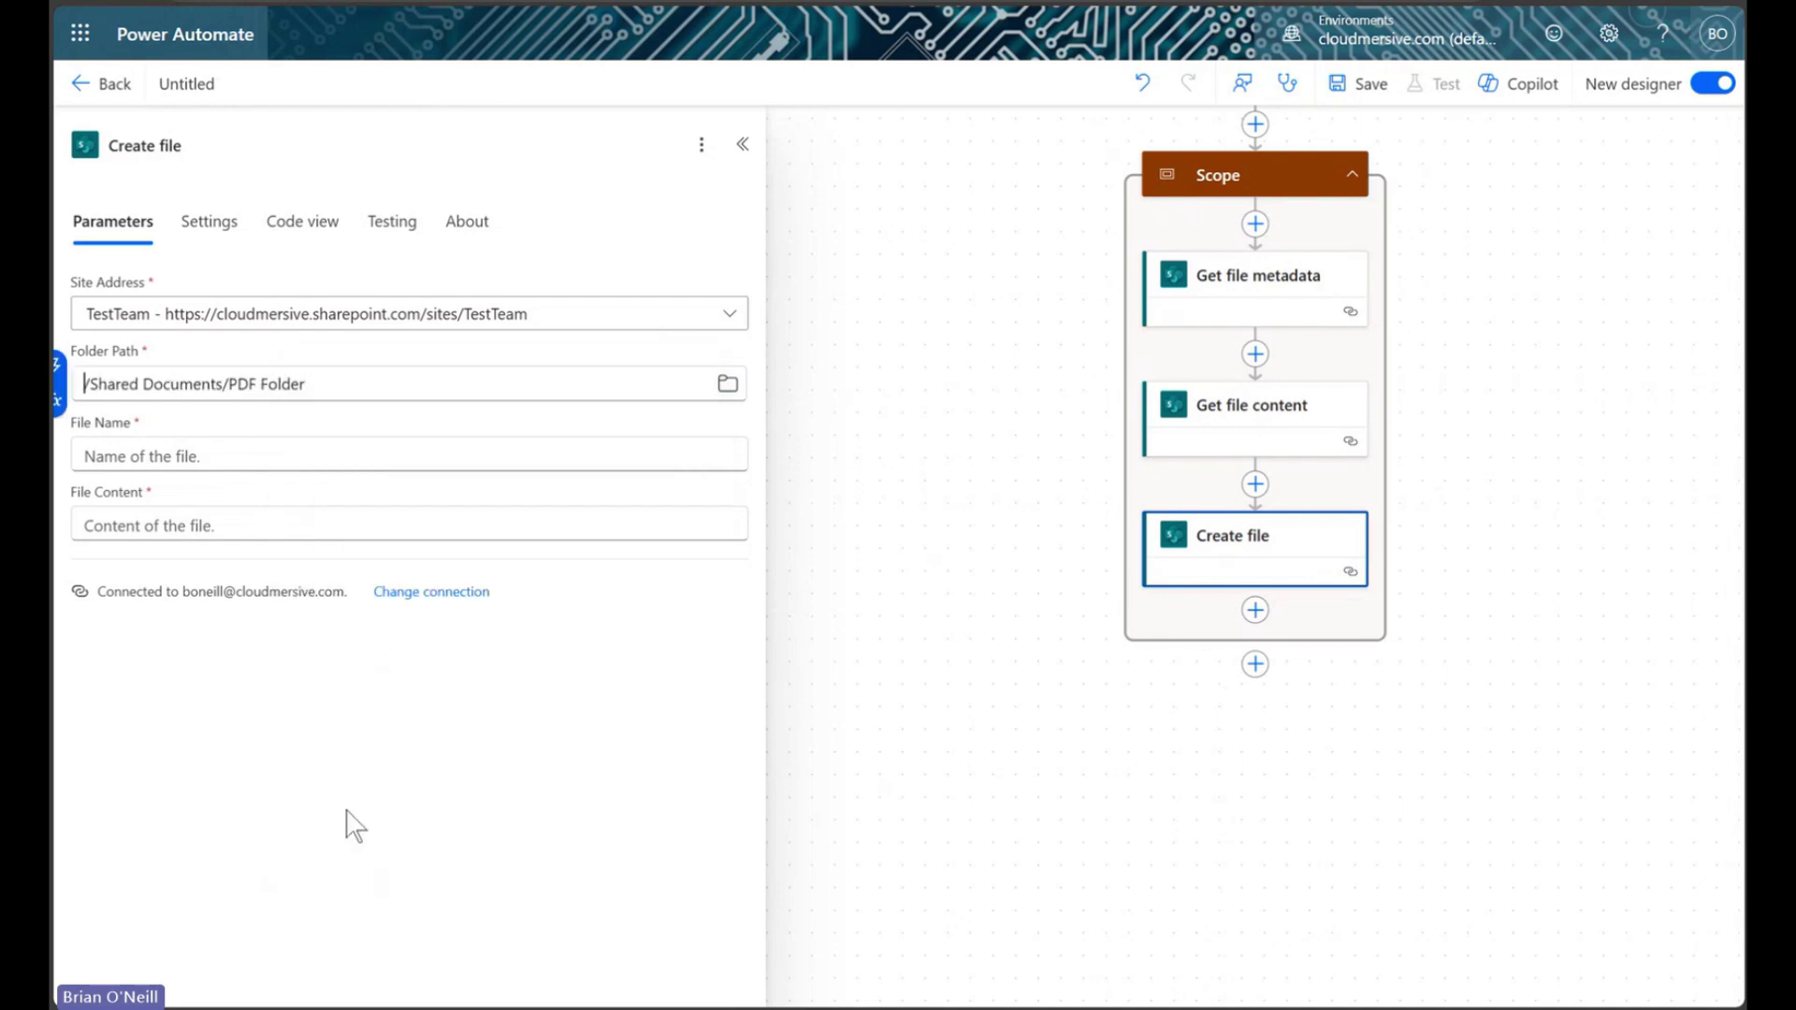
Name the new file Master Document.pdf and fill its content with Get file content's File Content
left_click(223, 456)
type("Master Document.pdf")
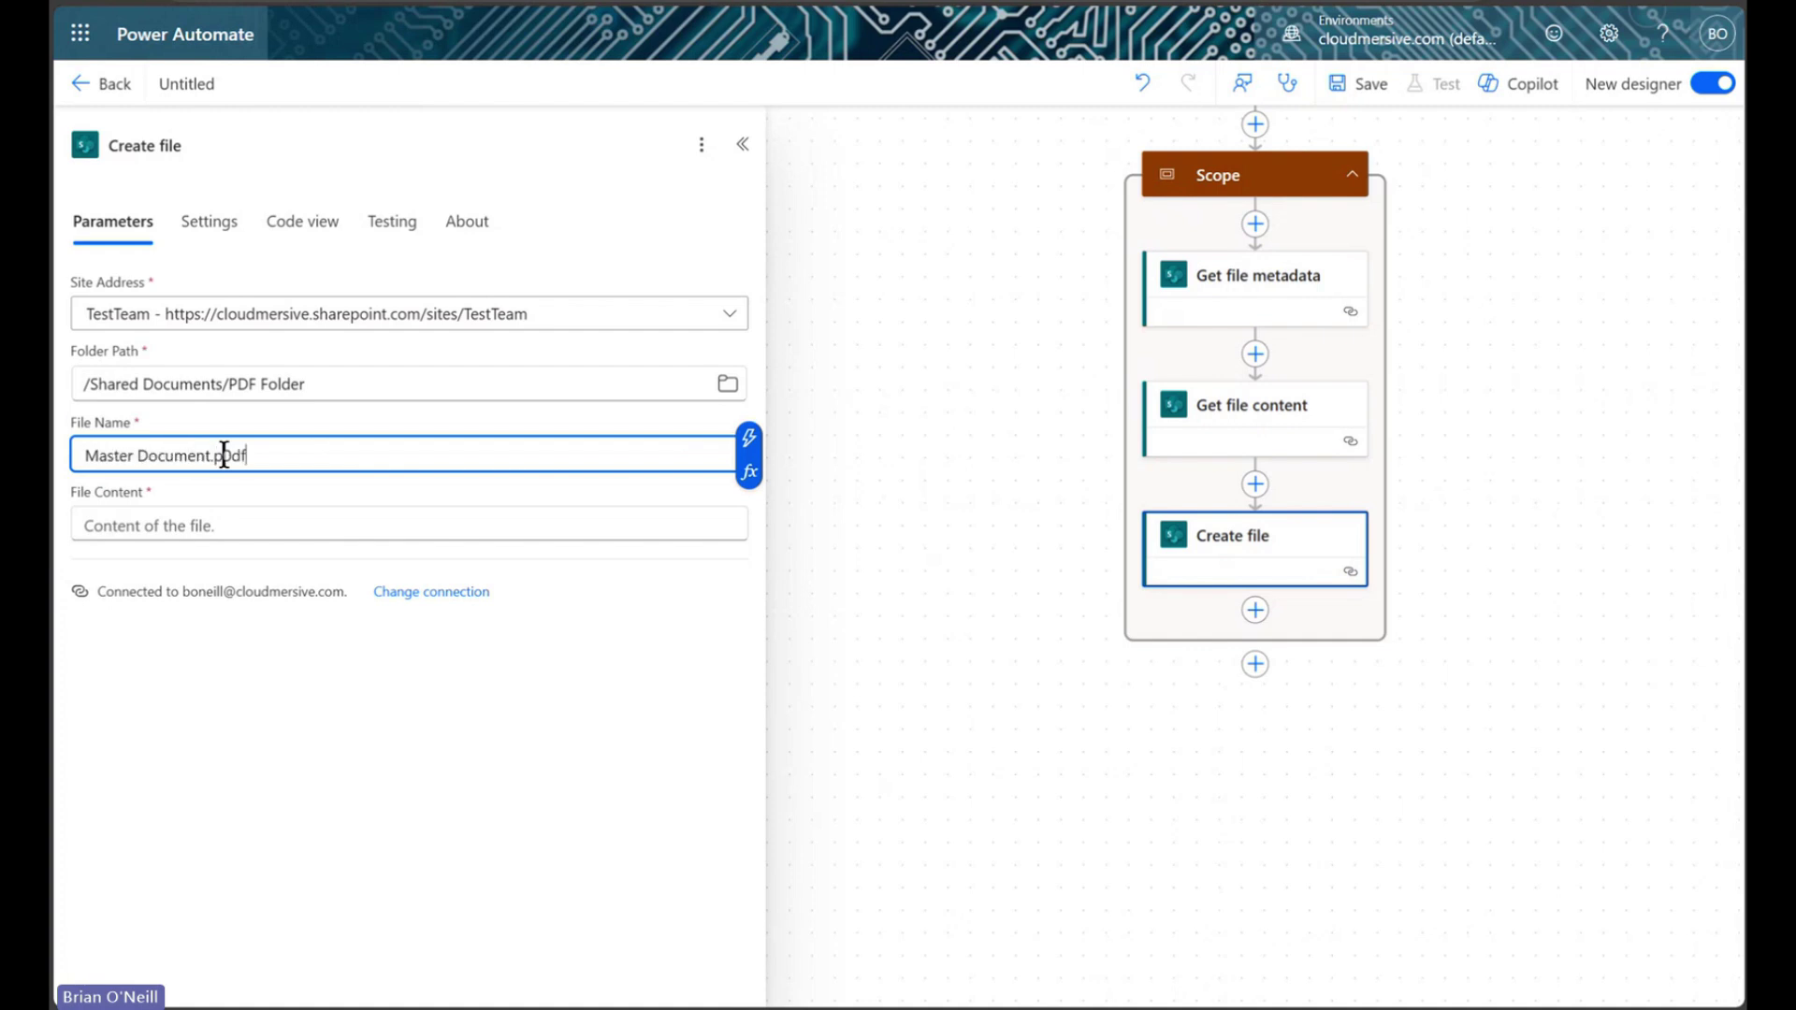
left_click(226, 521)
left_click(748, 508)
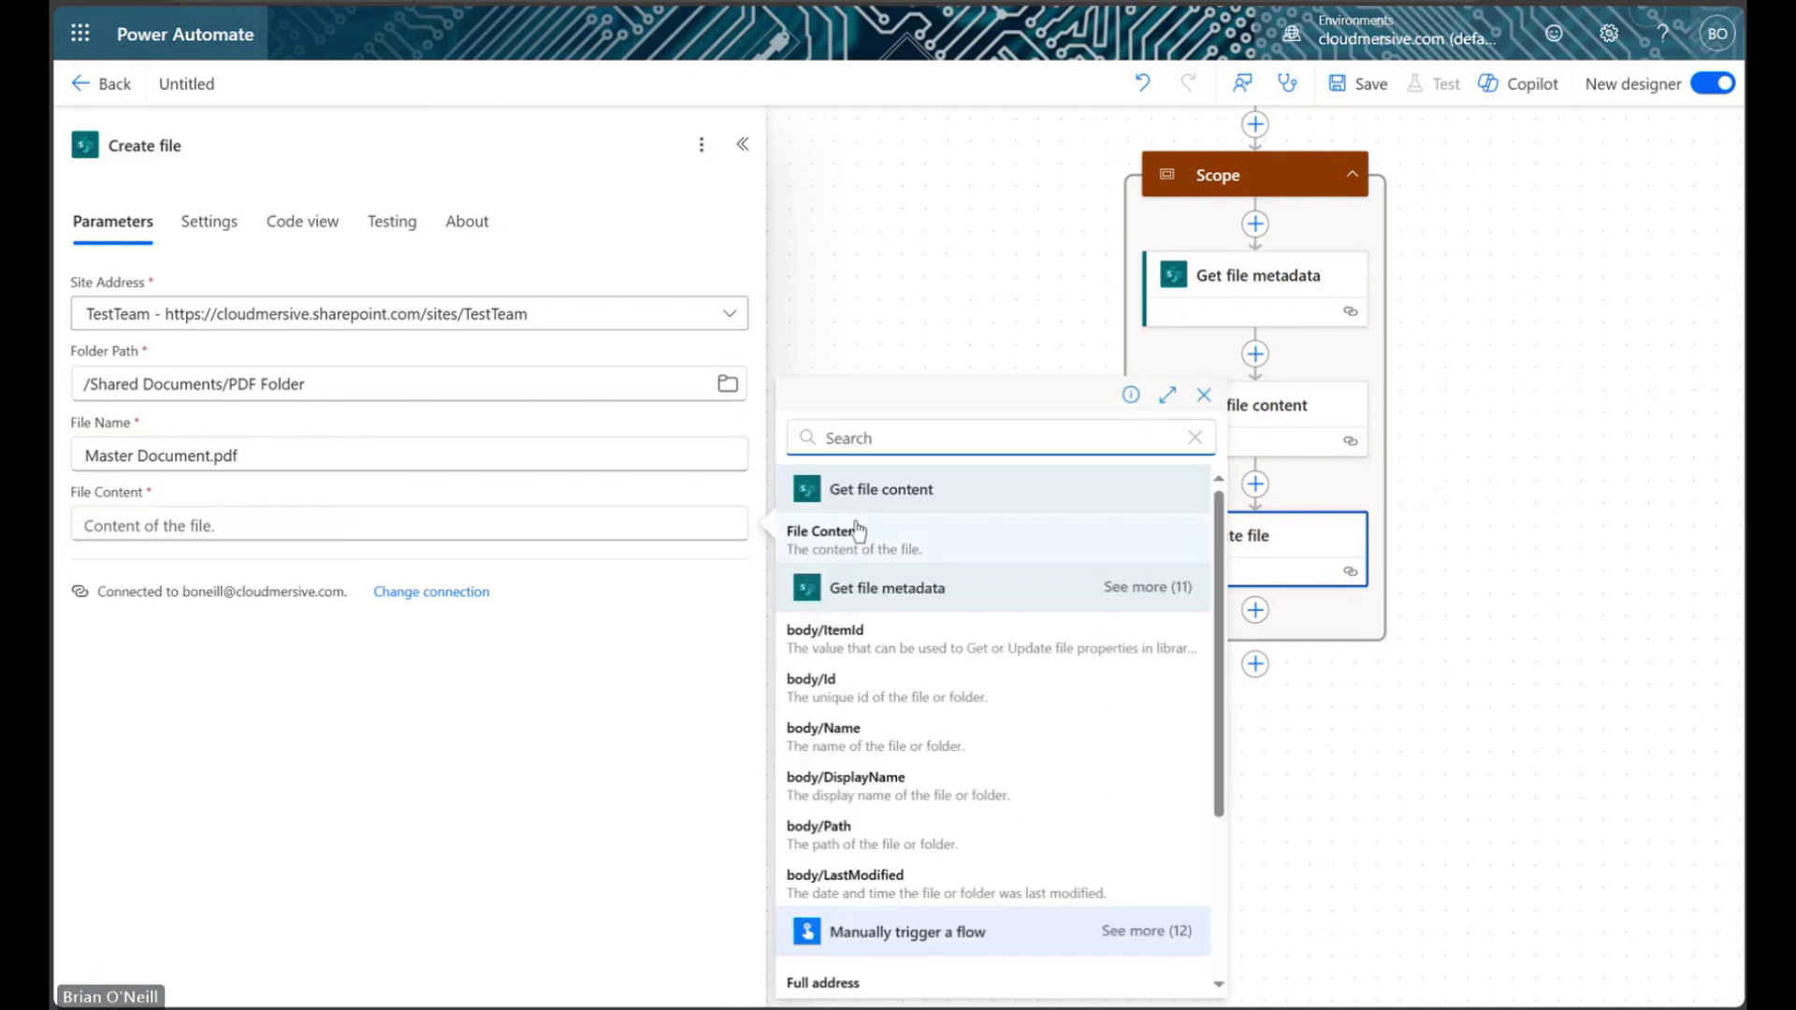
left_click(858, 531)
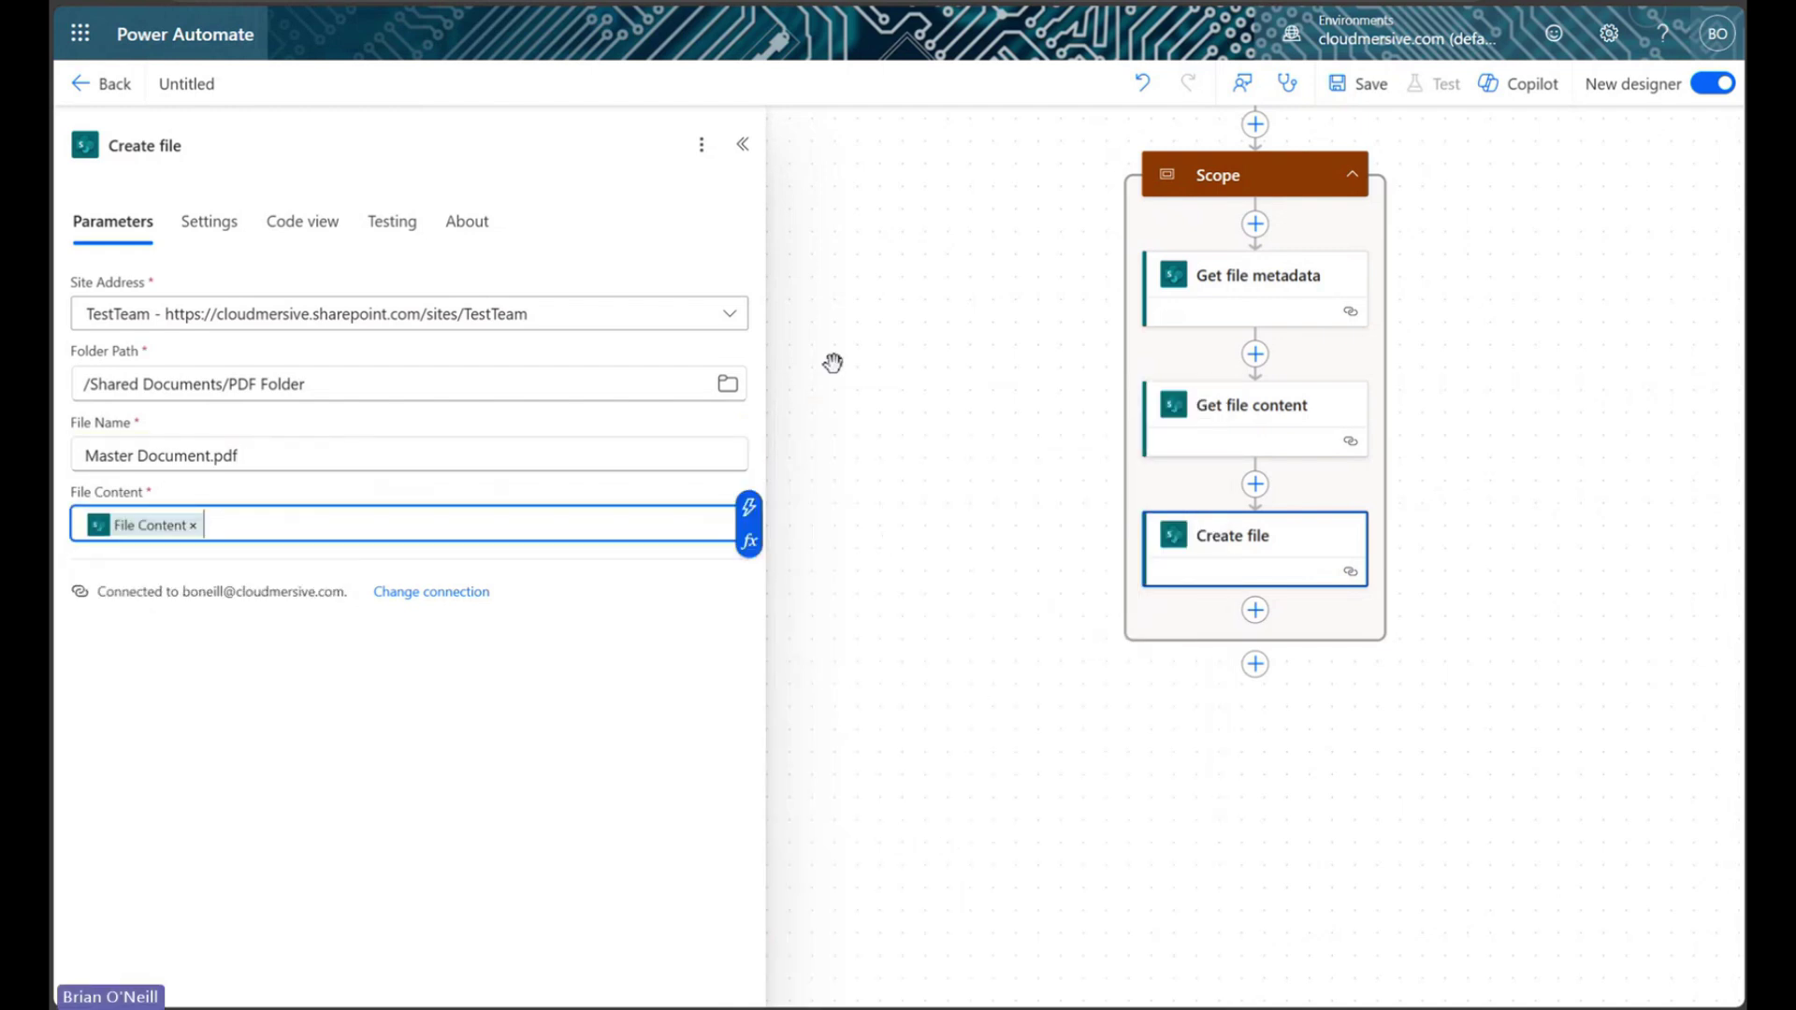
left_click(742, 144)
Collapse the Scope block to a single line
left_click_drag(879, 313, 477, 337)
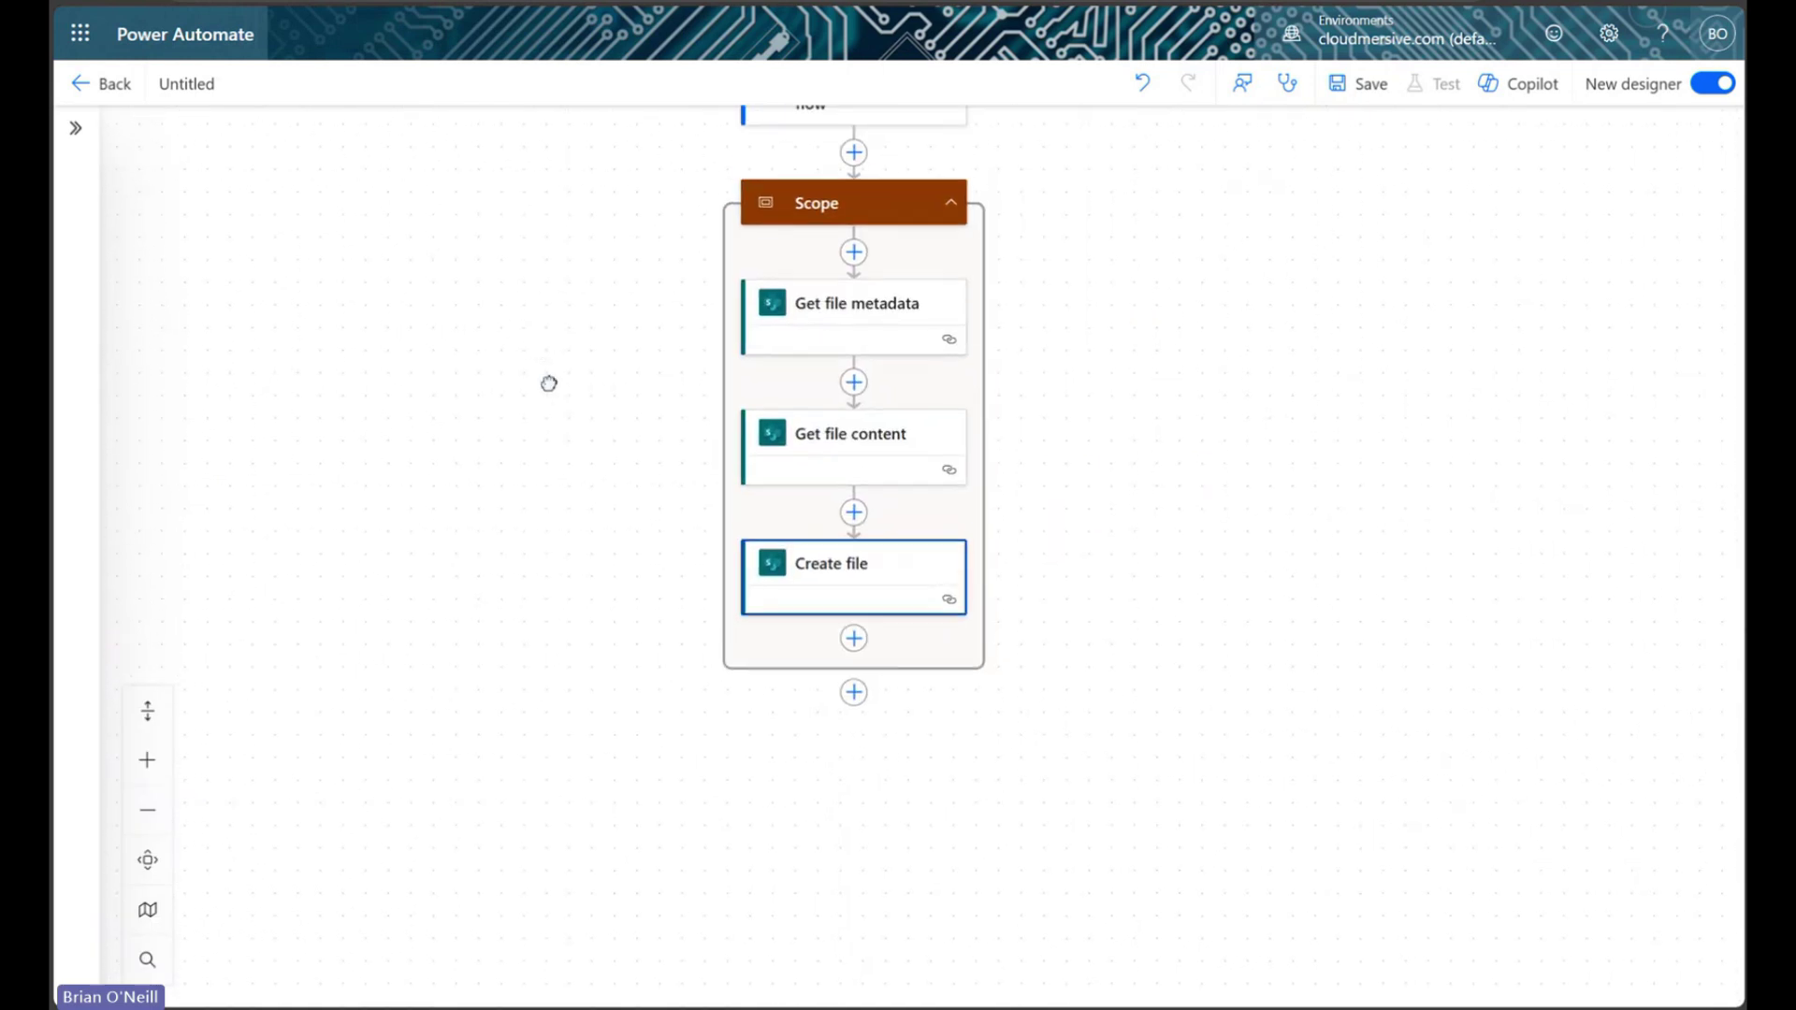
left_click_drag(549, 384, 513, 445)
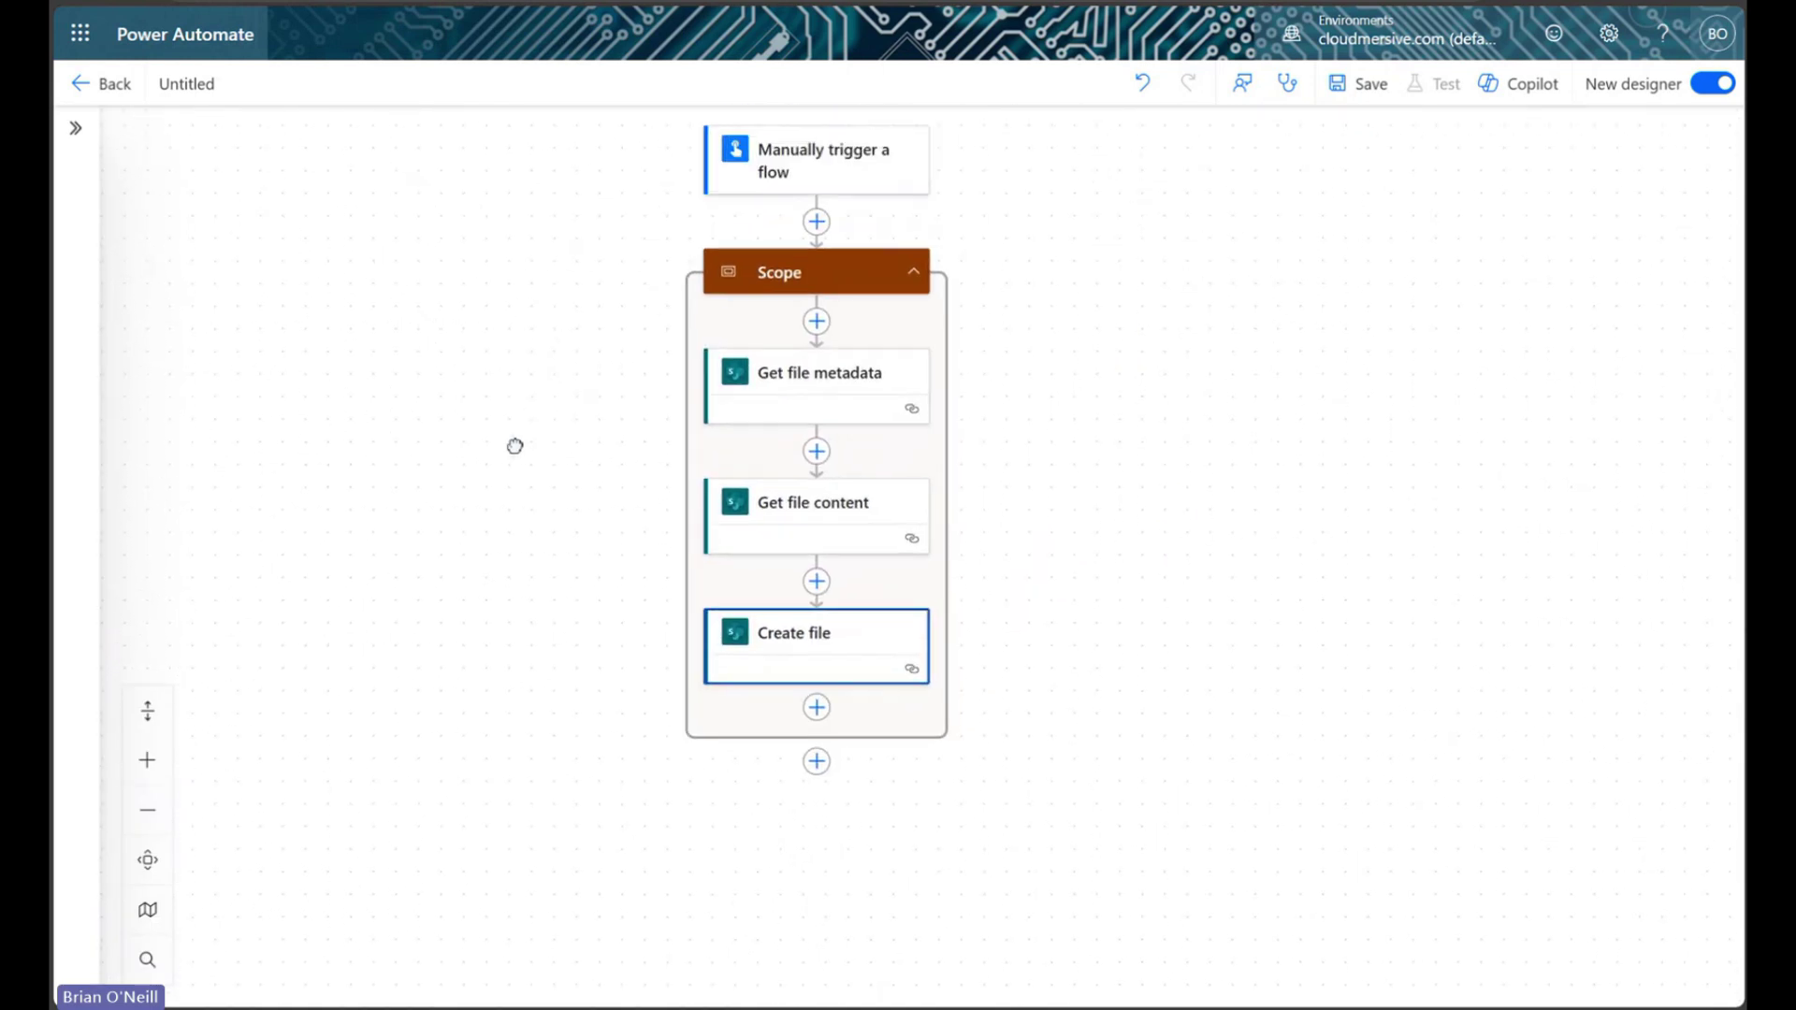
left_click(912, 274)
left_click_drag(1207, 417, 1201, 431)
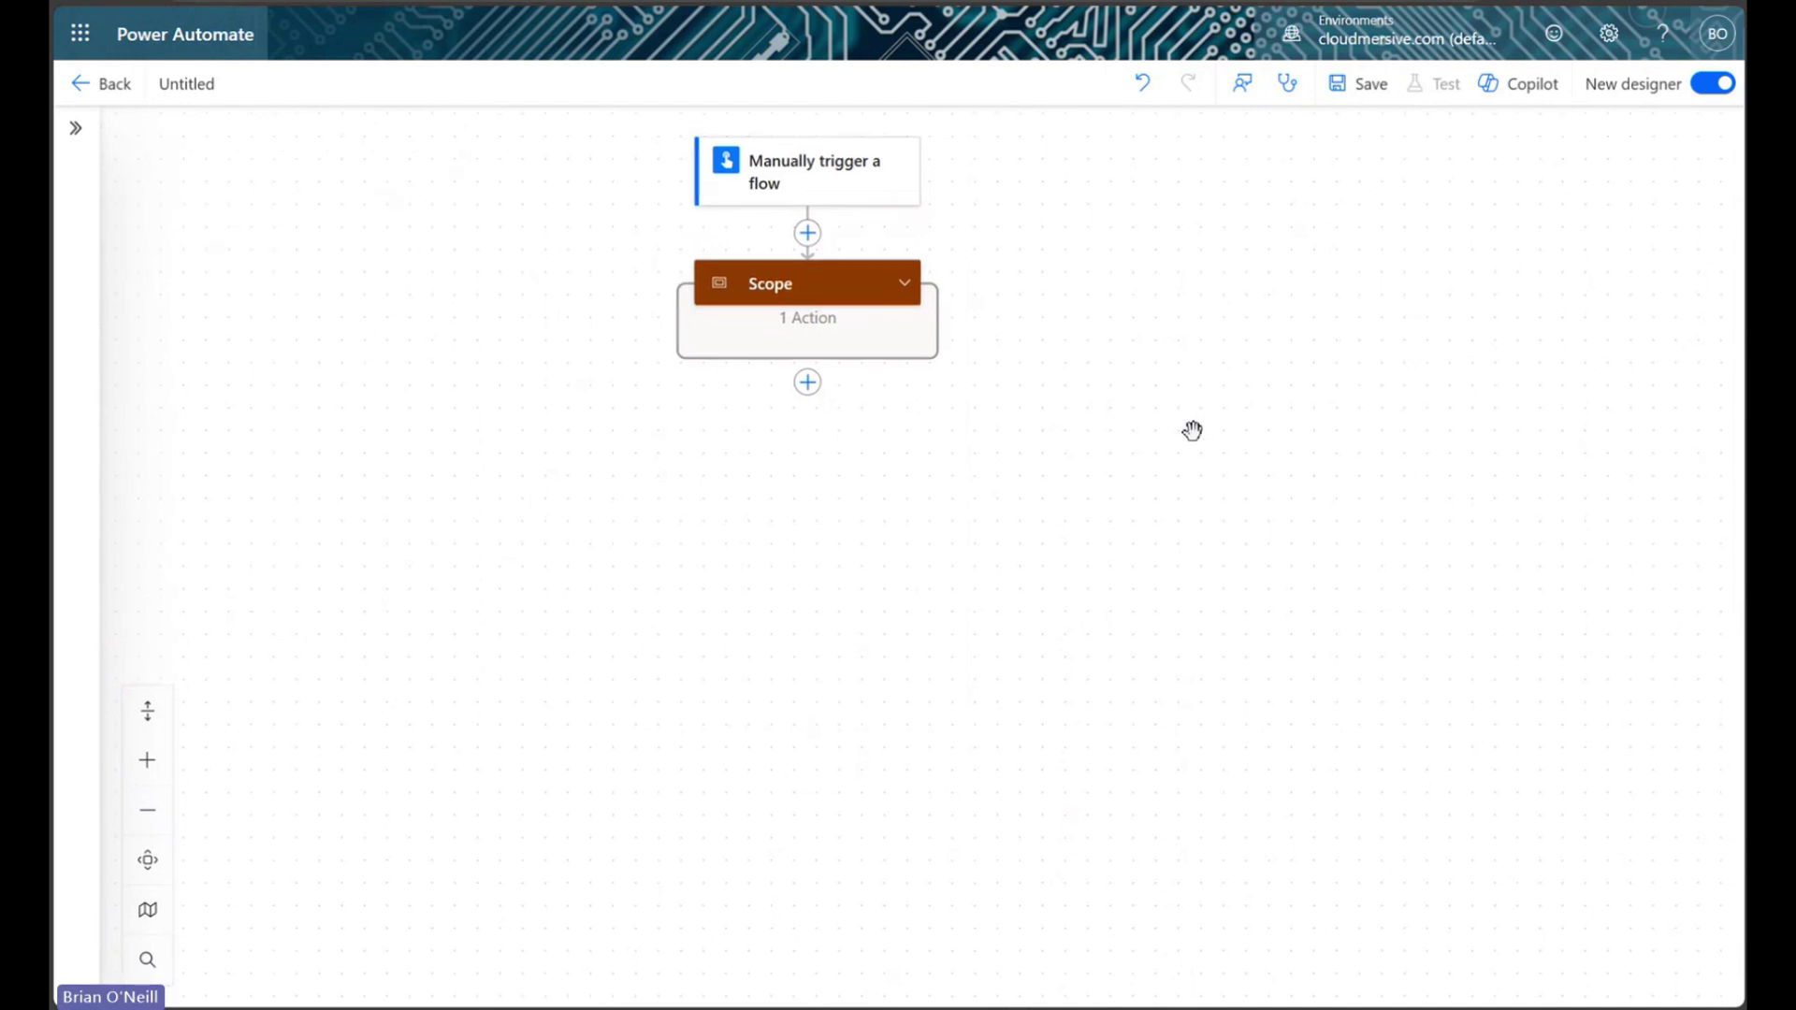
left_click_drag(1092, 497, 1103, 527)
Below the Scope, add SharePoint List folder on TestTeam for /Shared Documents/PDF Folder 2
left_click(817, 413)
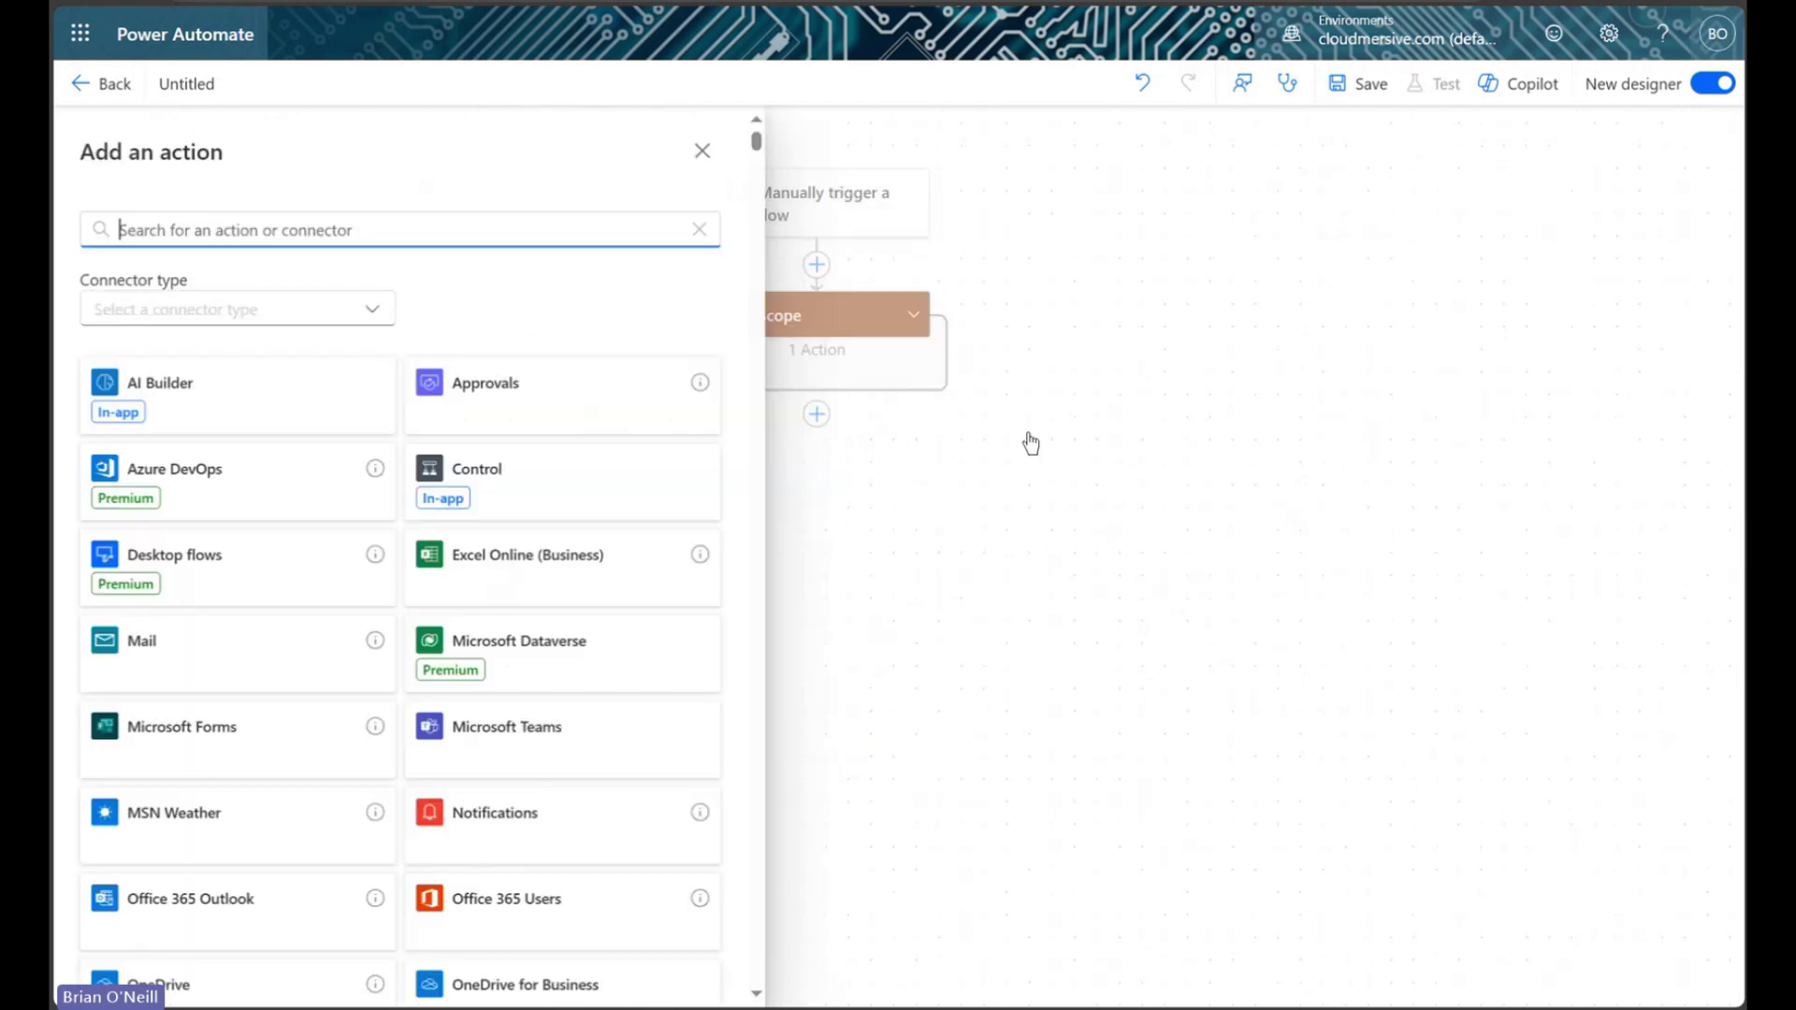
type("list folder")
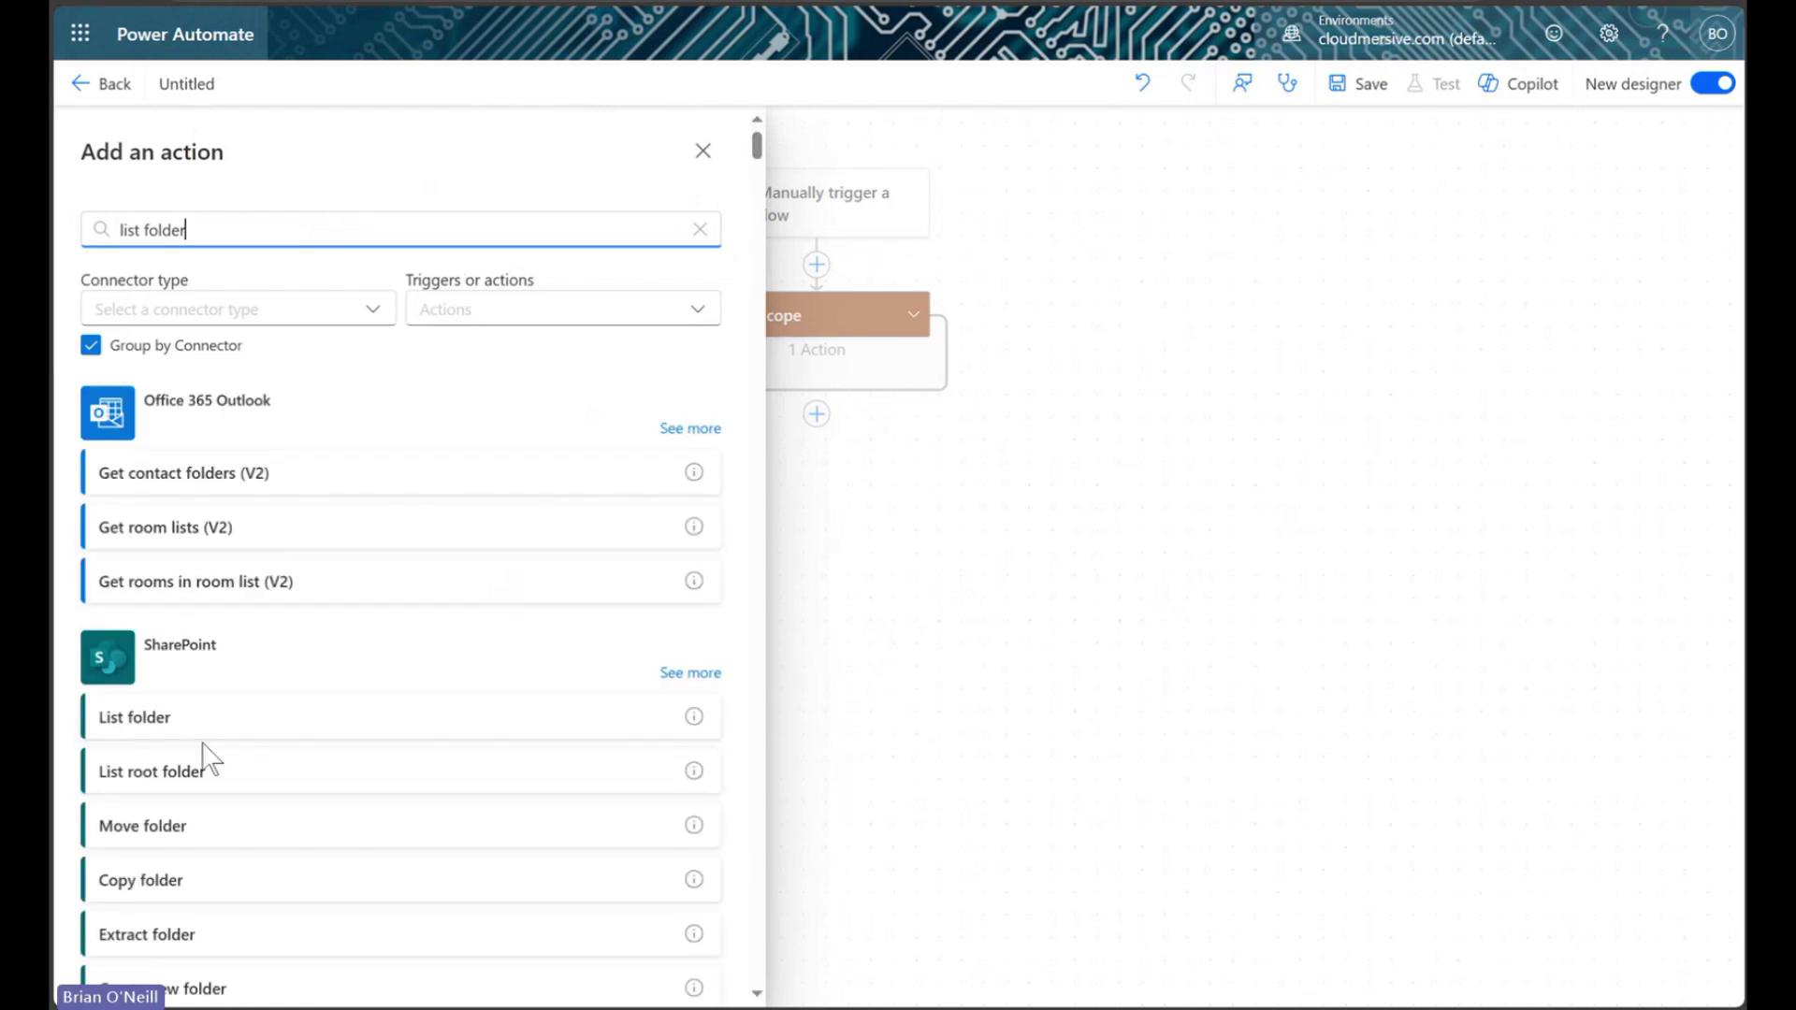
left_click(205, 736)
left_click(521, 323)
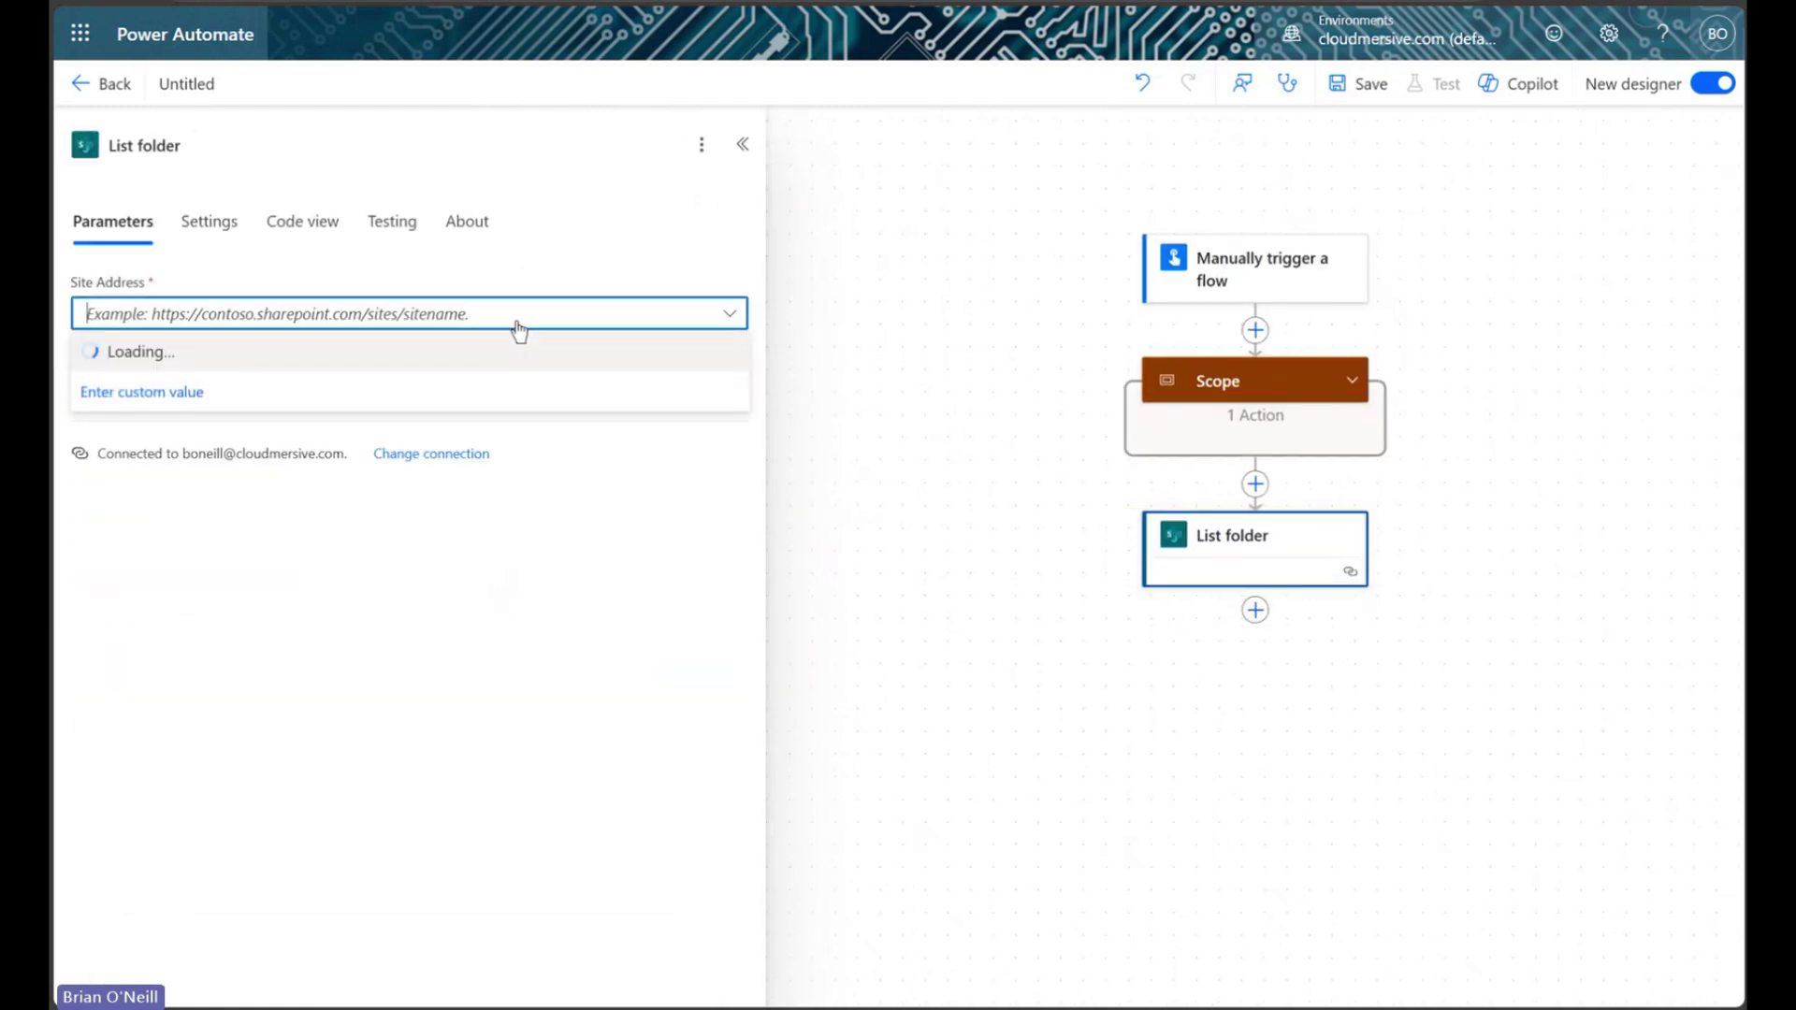
left_click(296, 553)
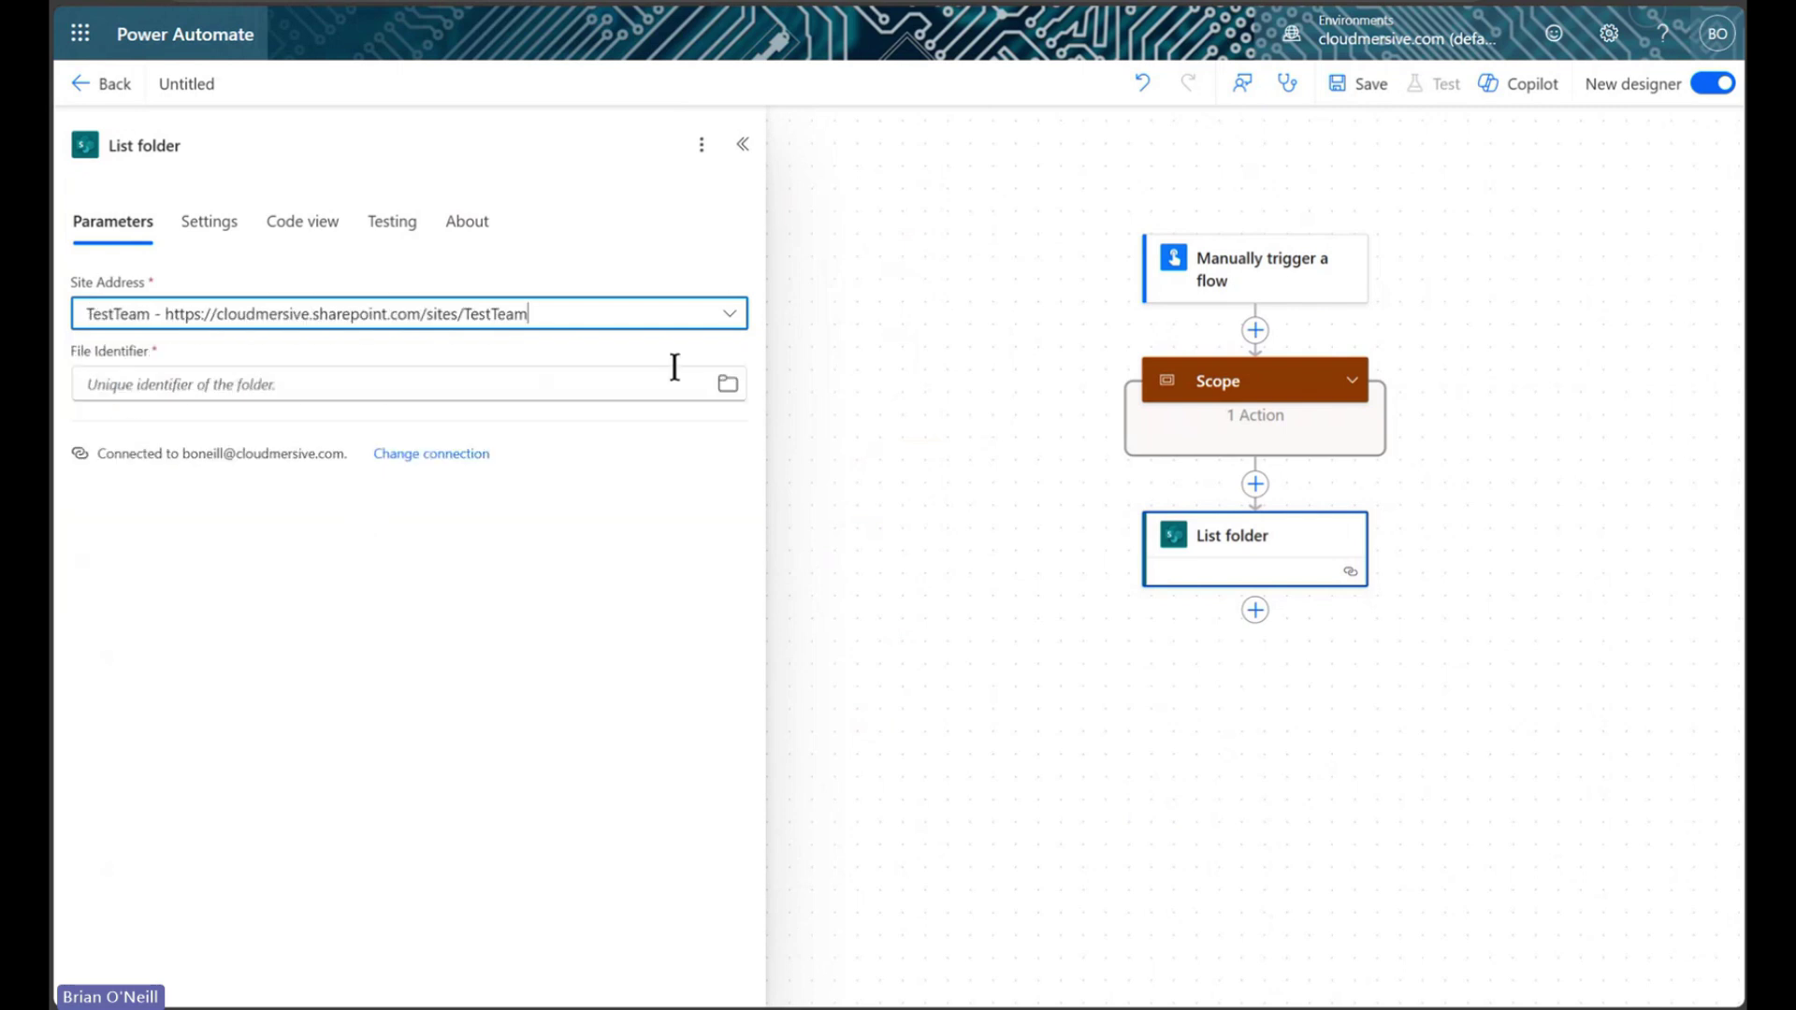
left_click(726, 385)
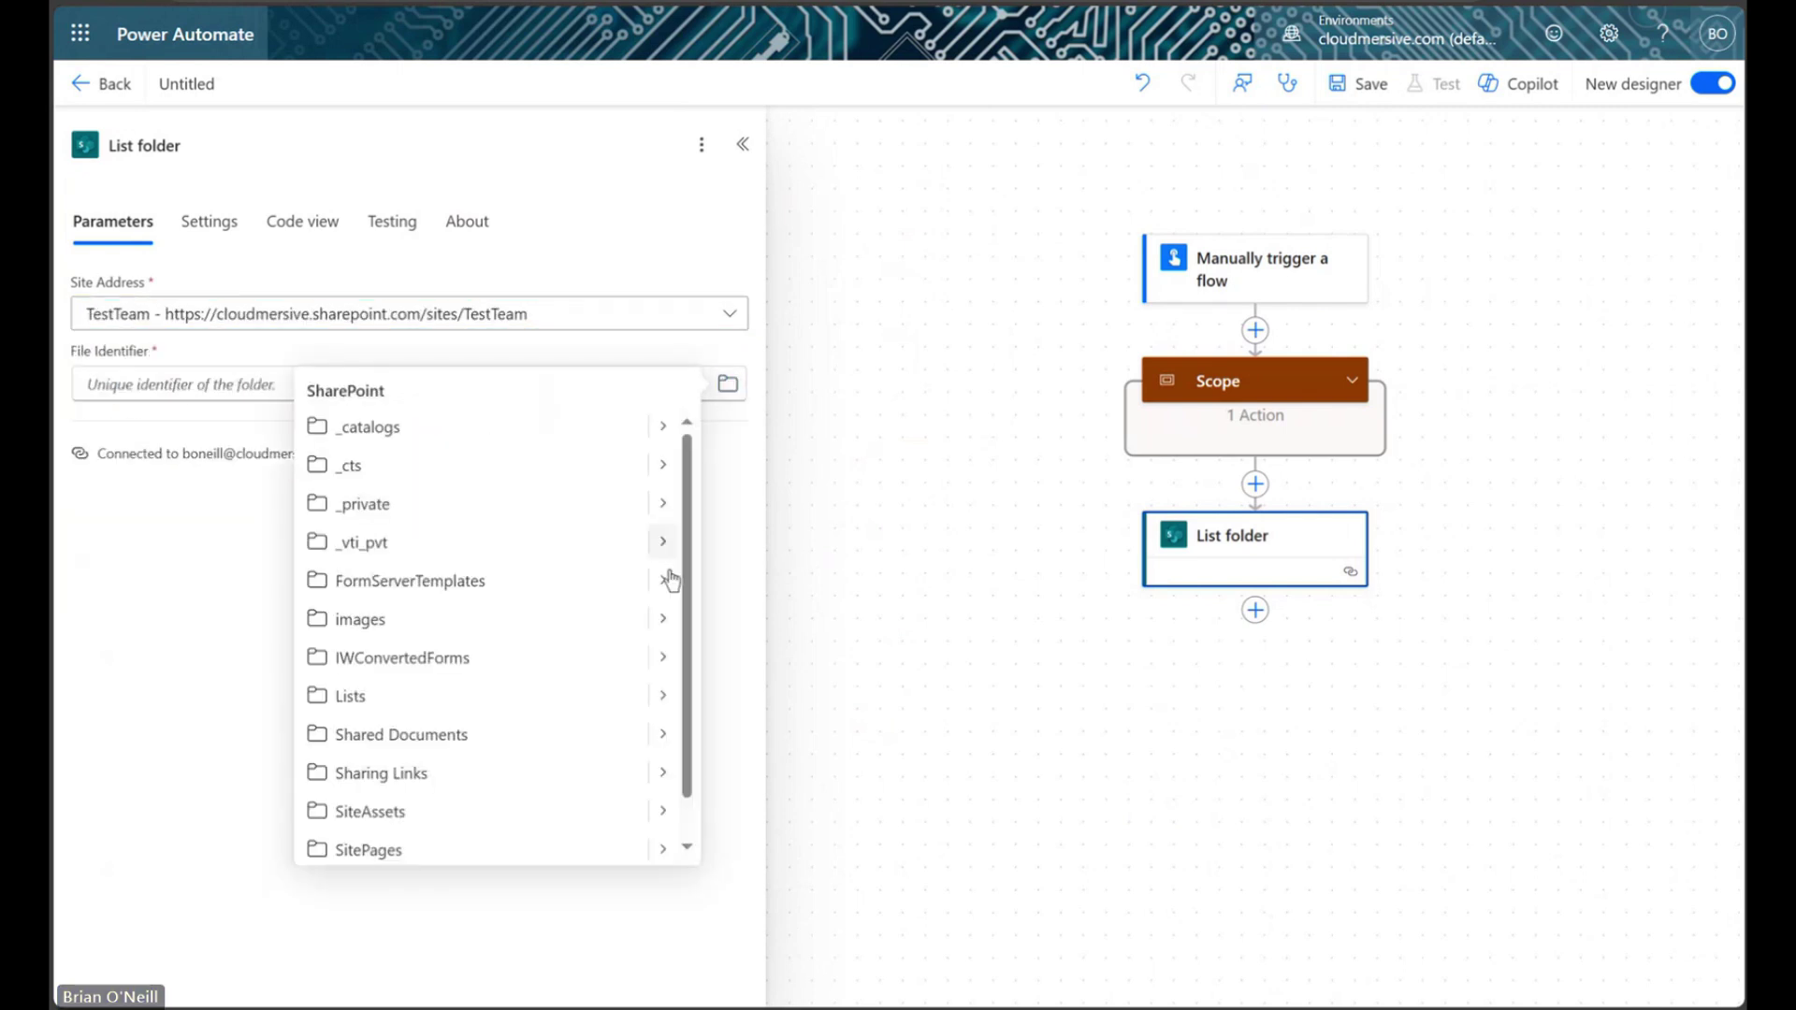
left_click(664, 738)
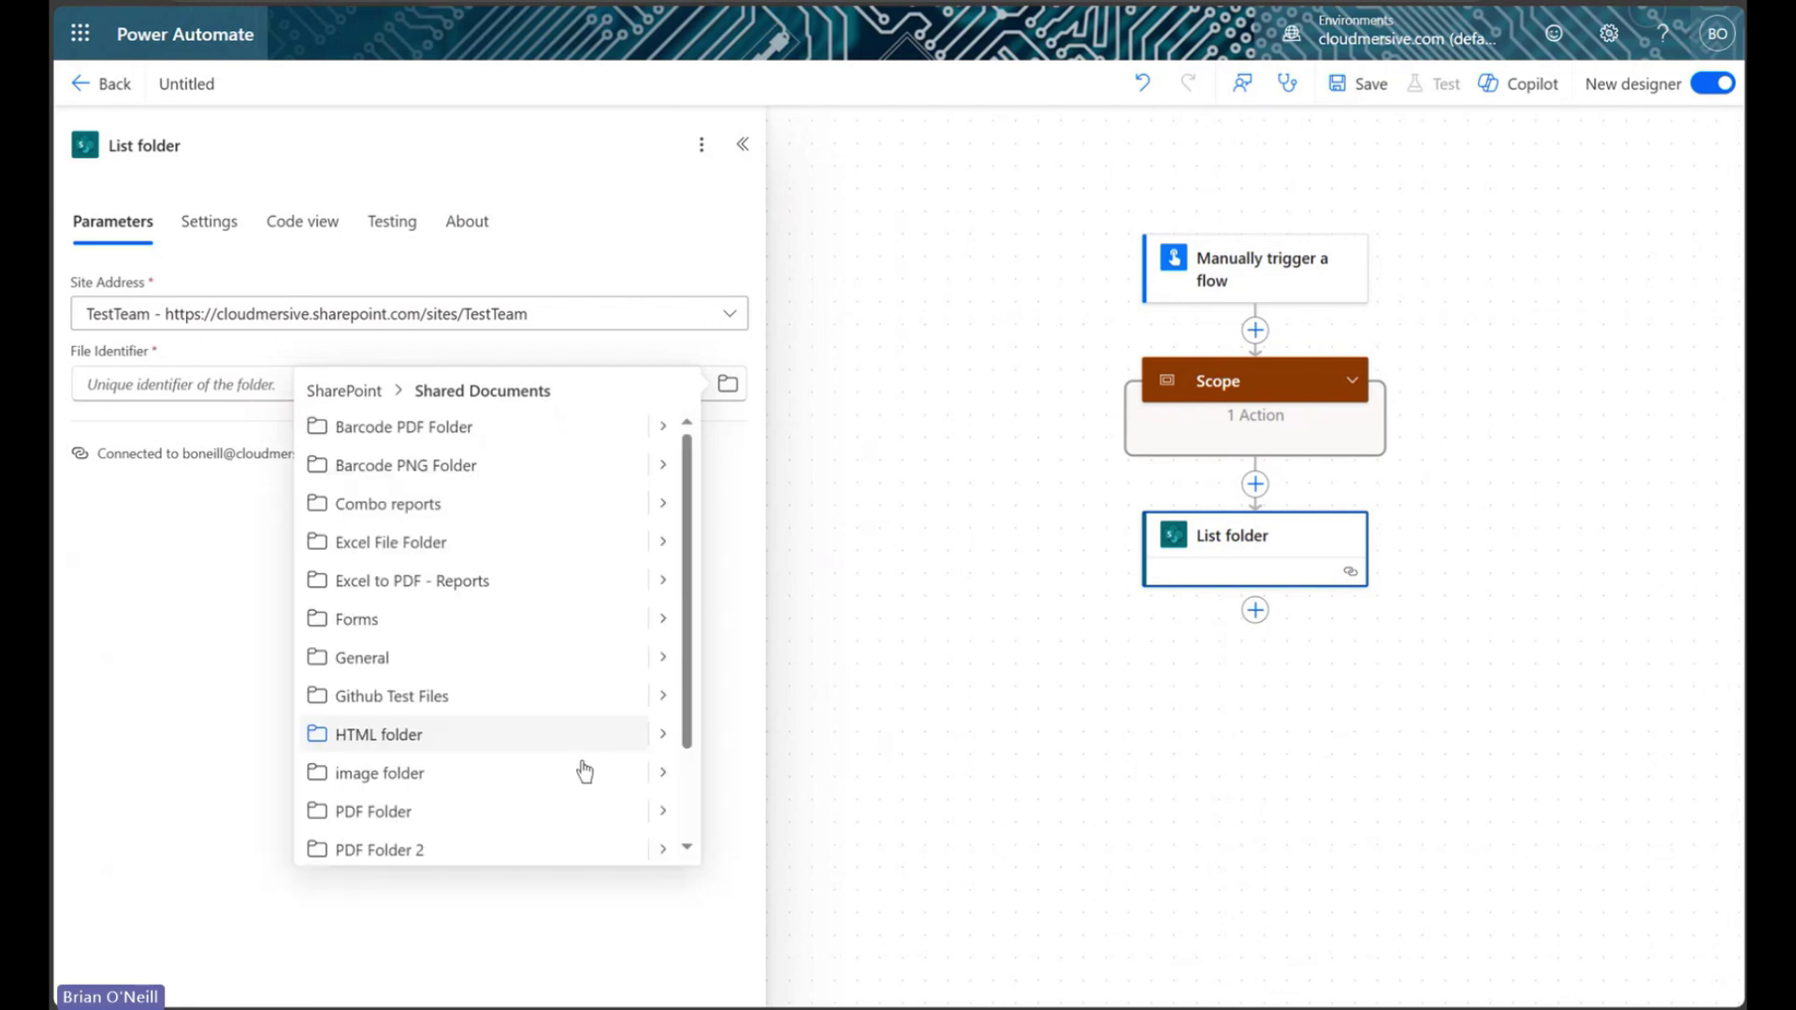
left_click(522, 849)
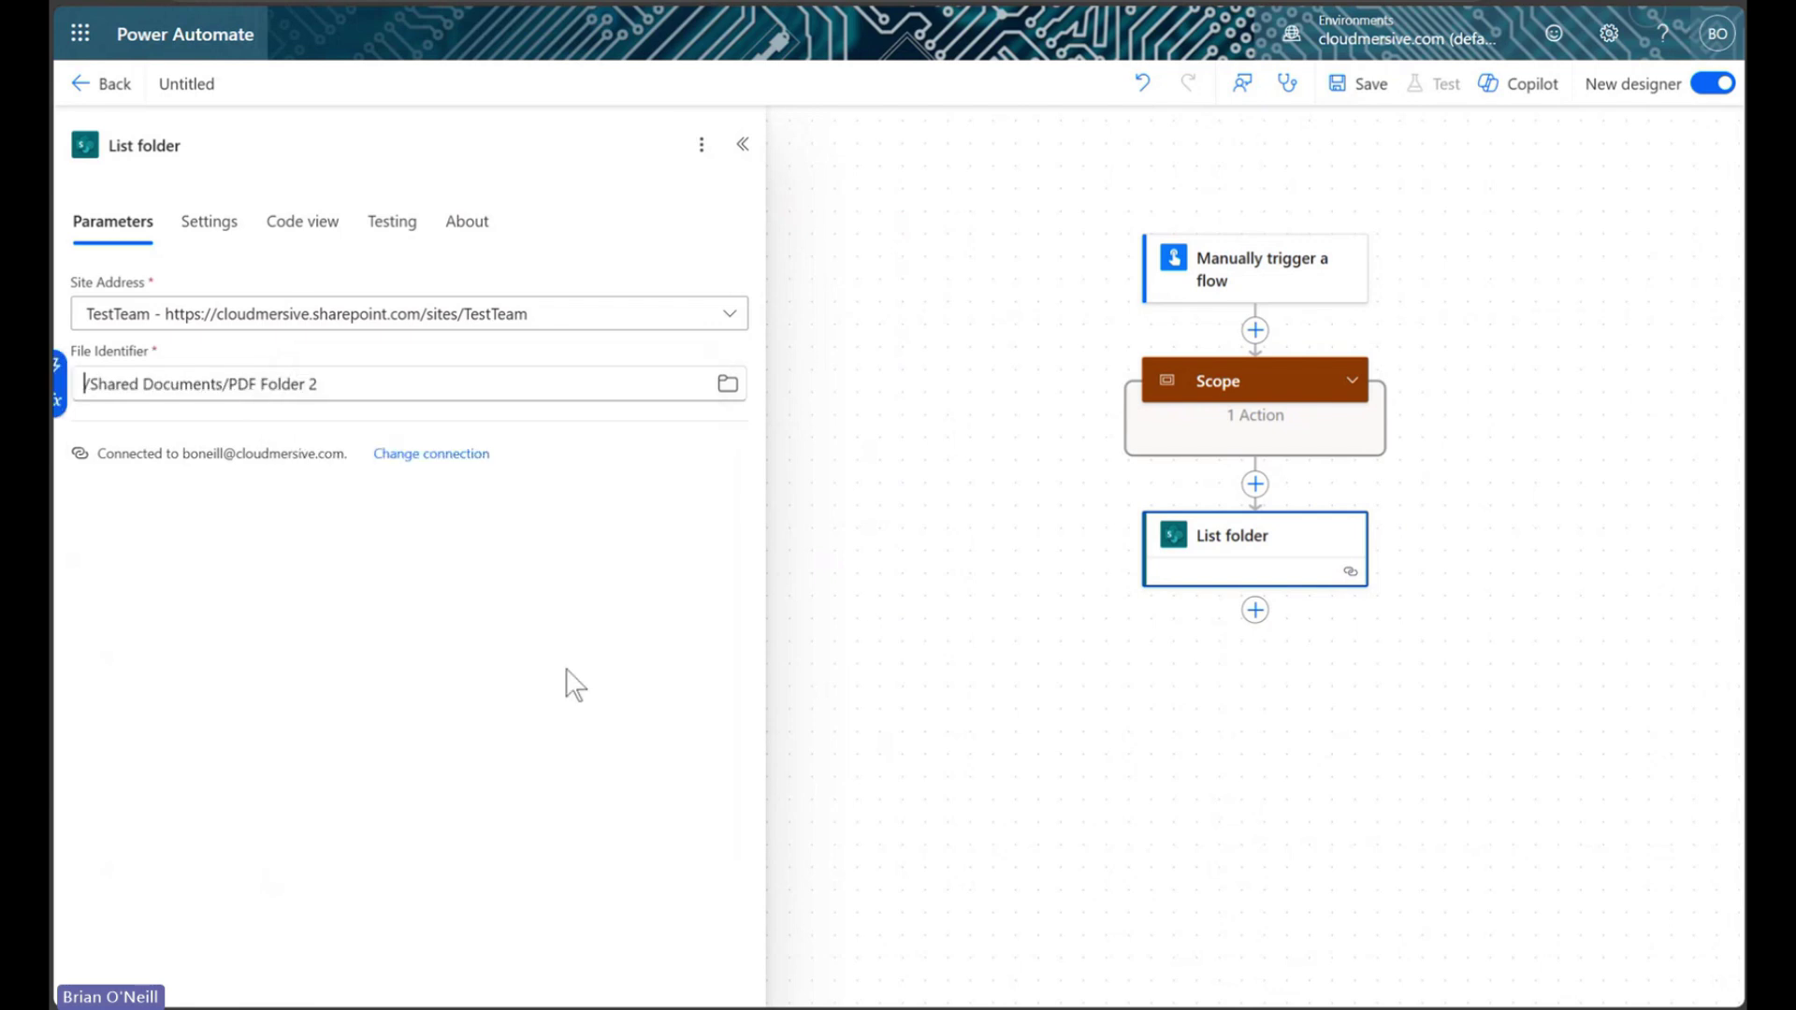
scroll(866, 449, "right", 5)
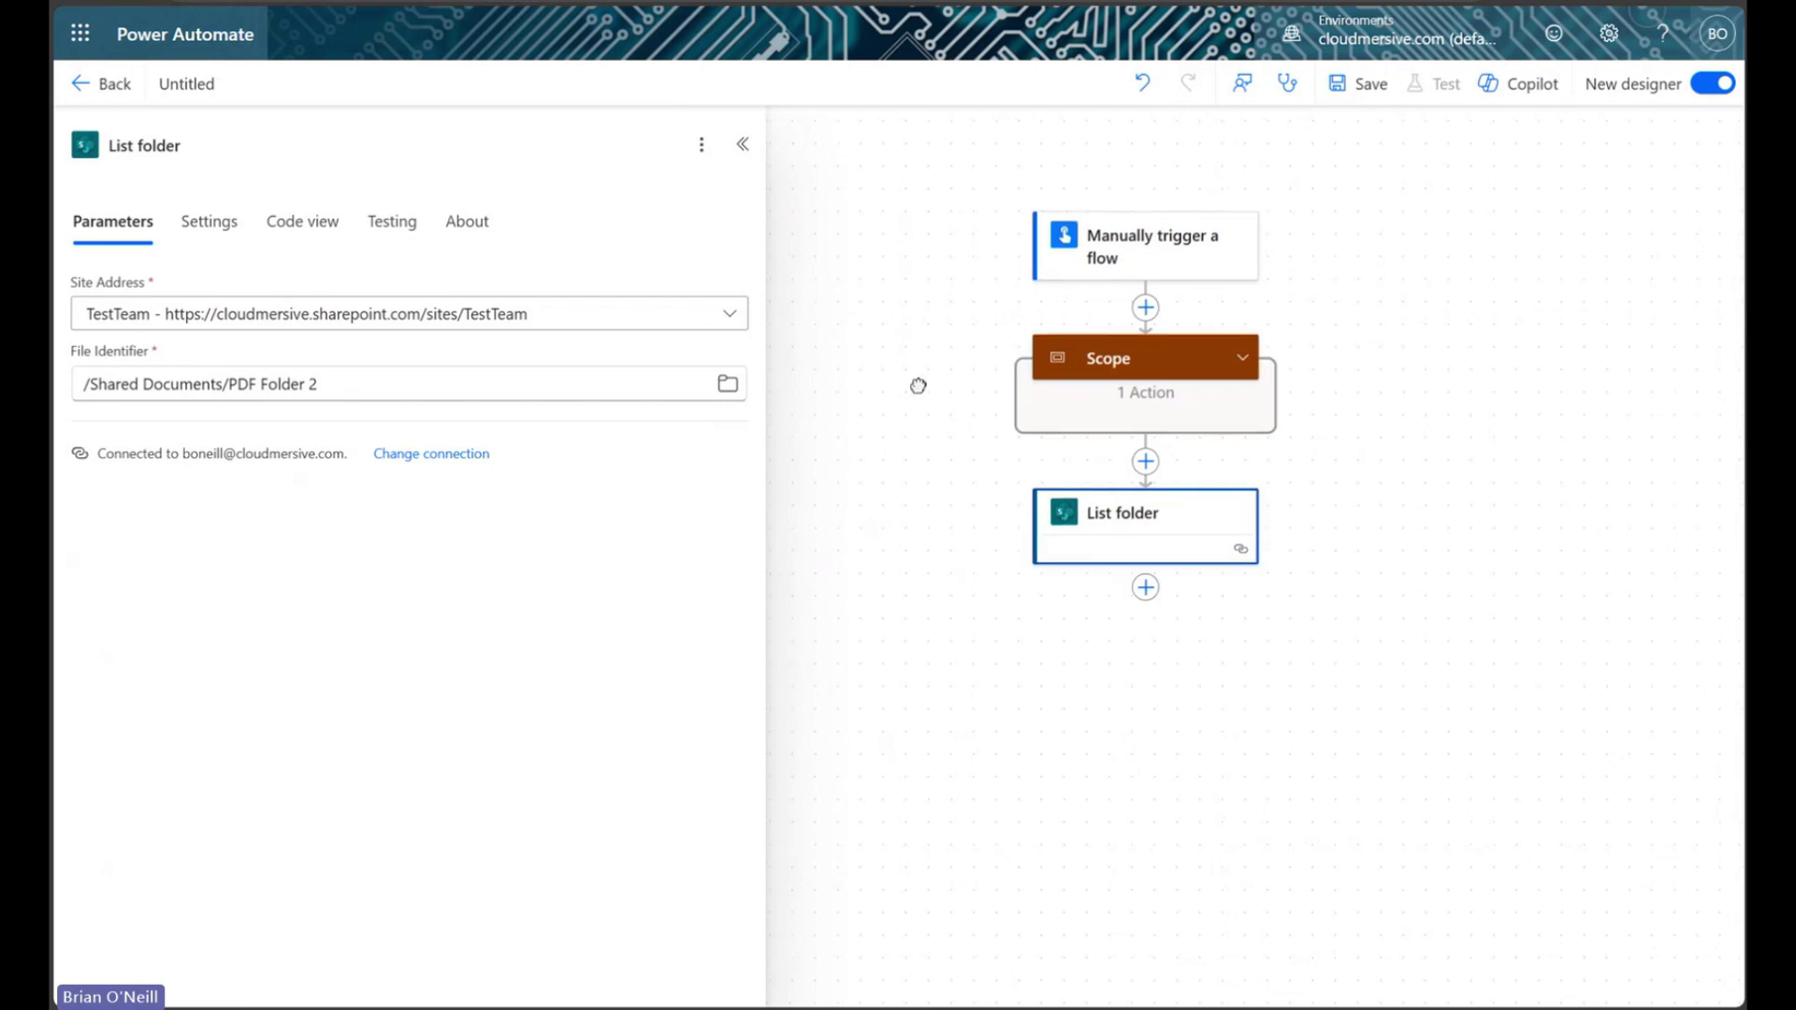
left_click(742, 145)
left_click_drag(757, 261, 561, 271)
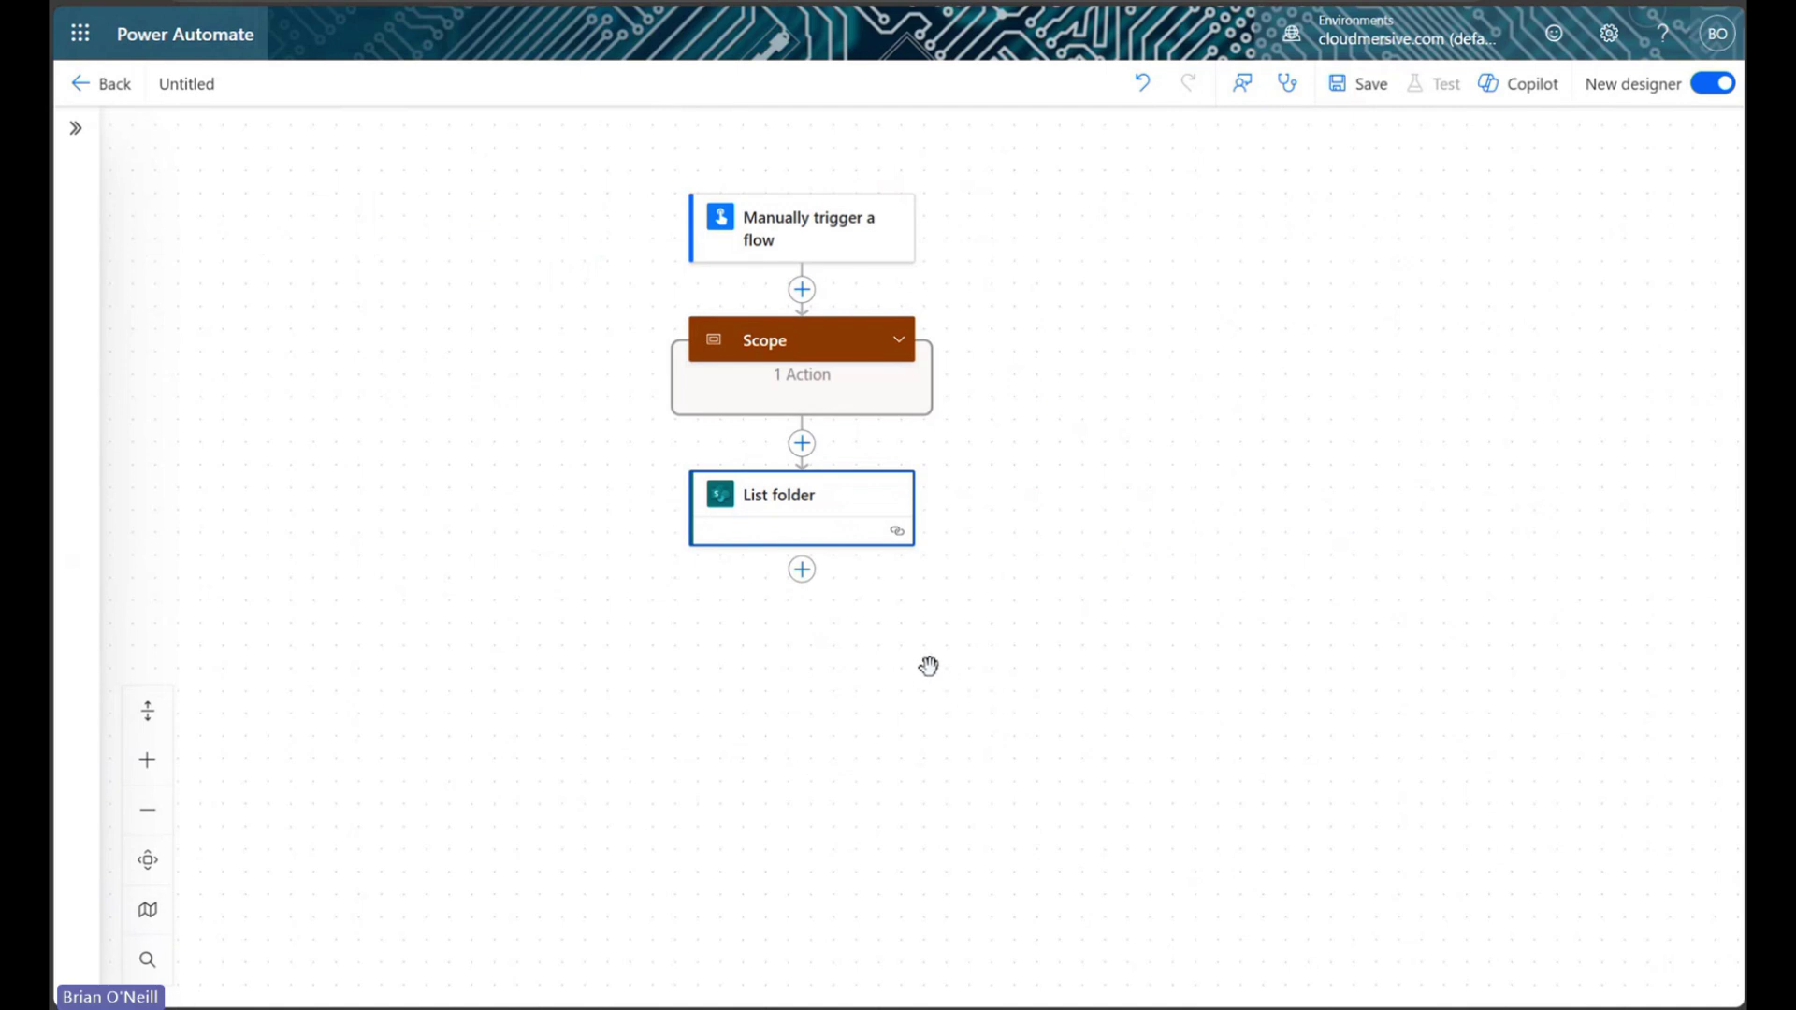
Add a SharePoint Get file content action below List folder with site TestTeam
left_click(801, 569)
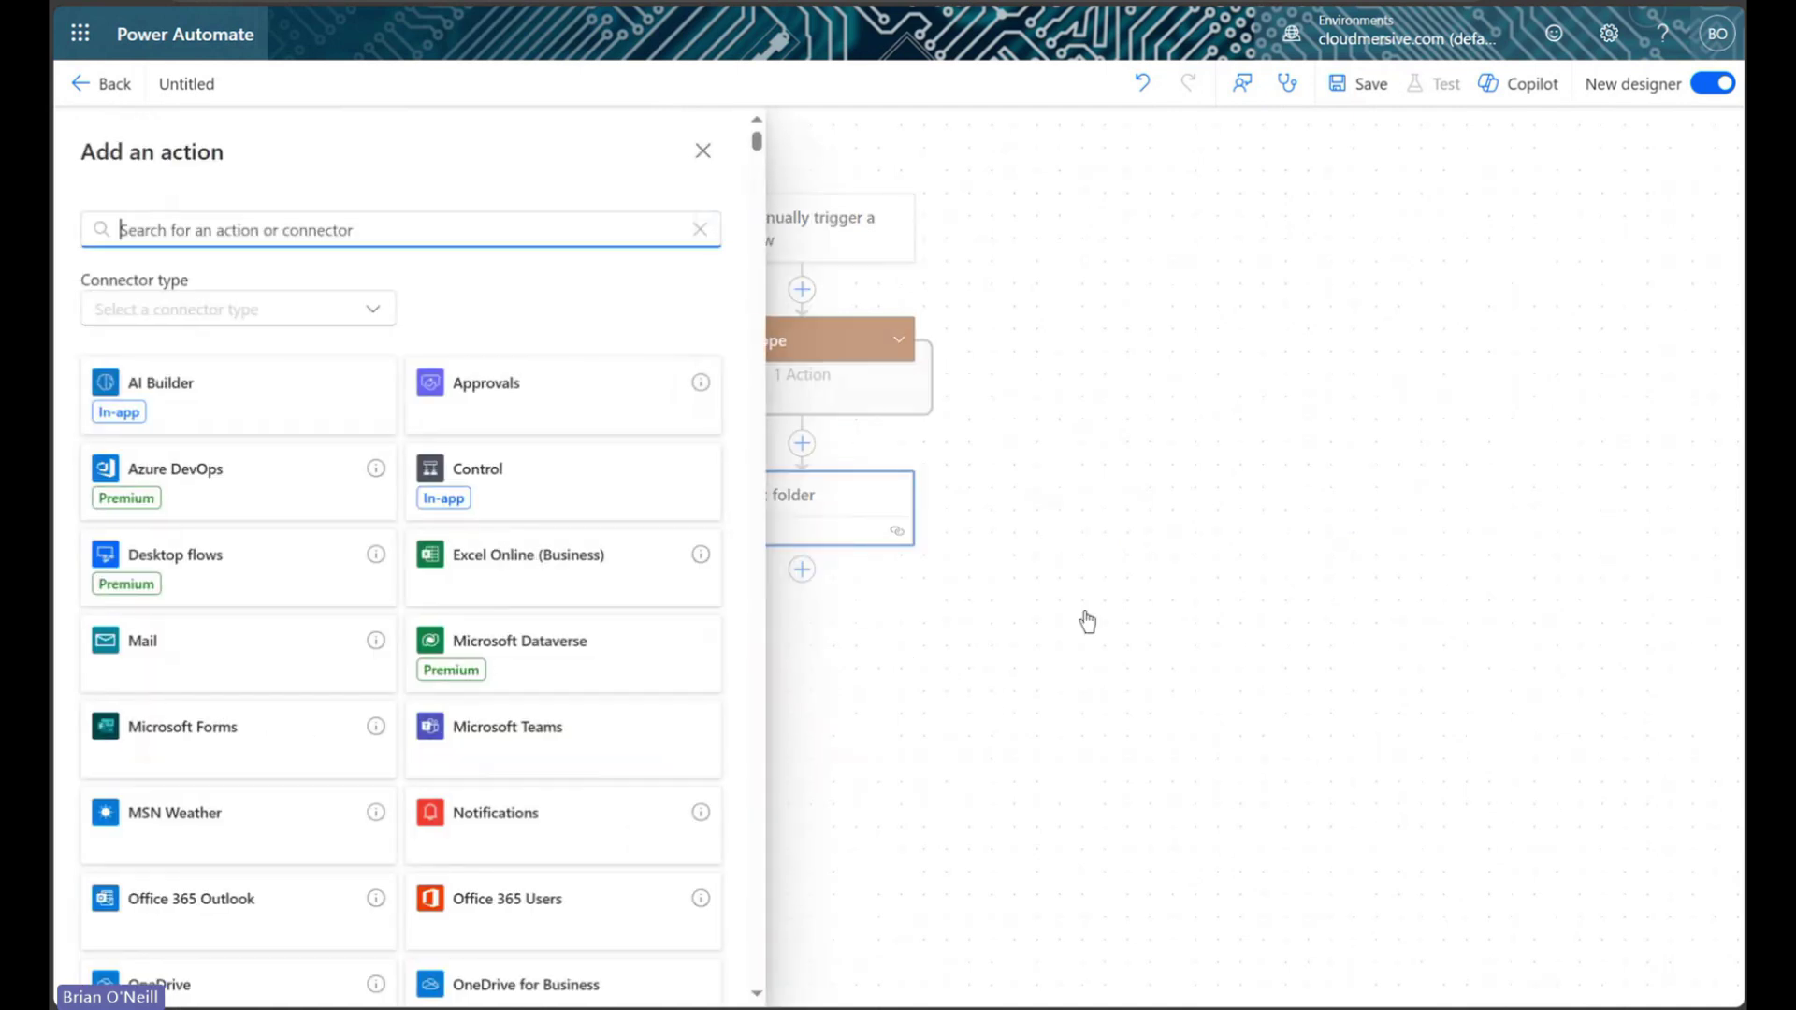
type("get file content")
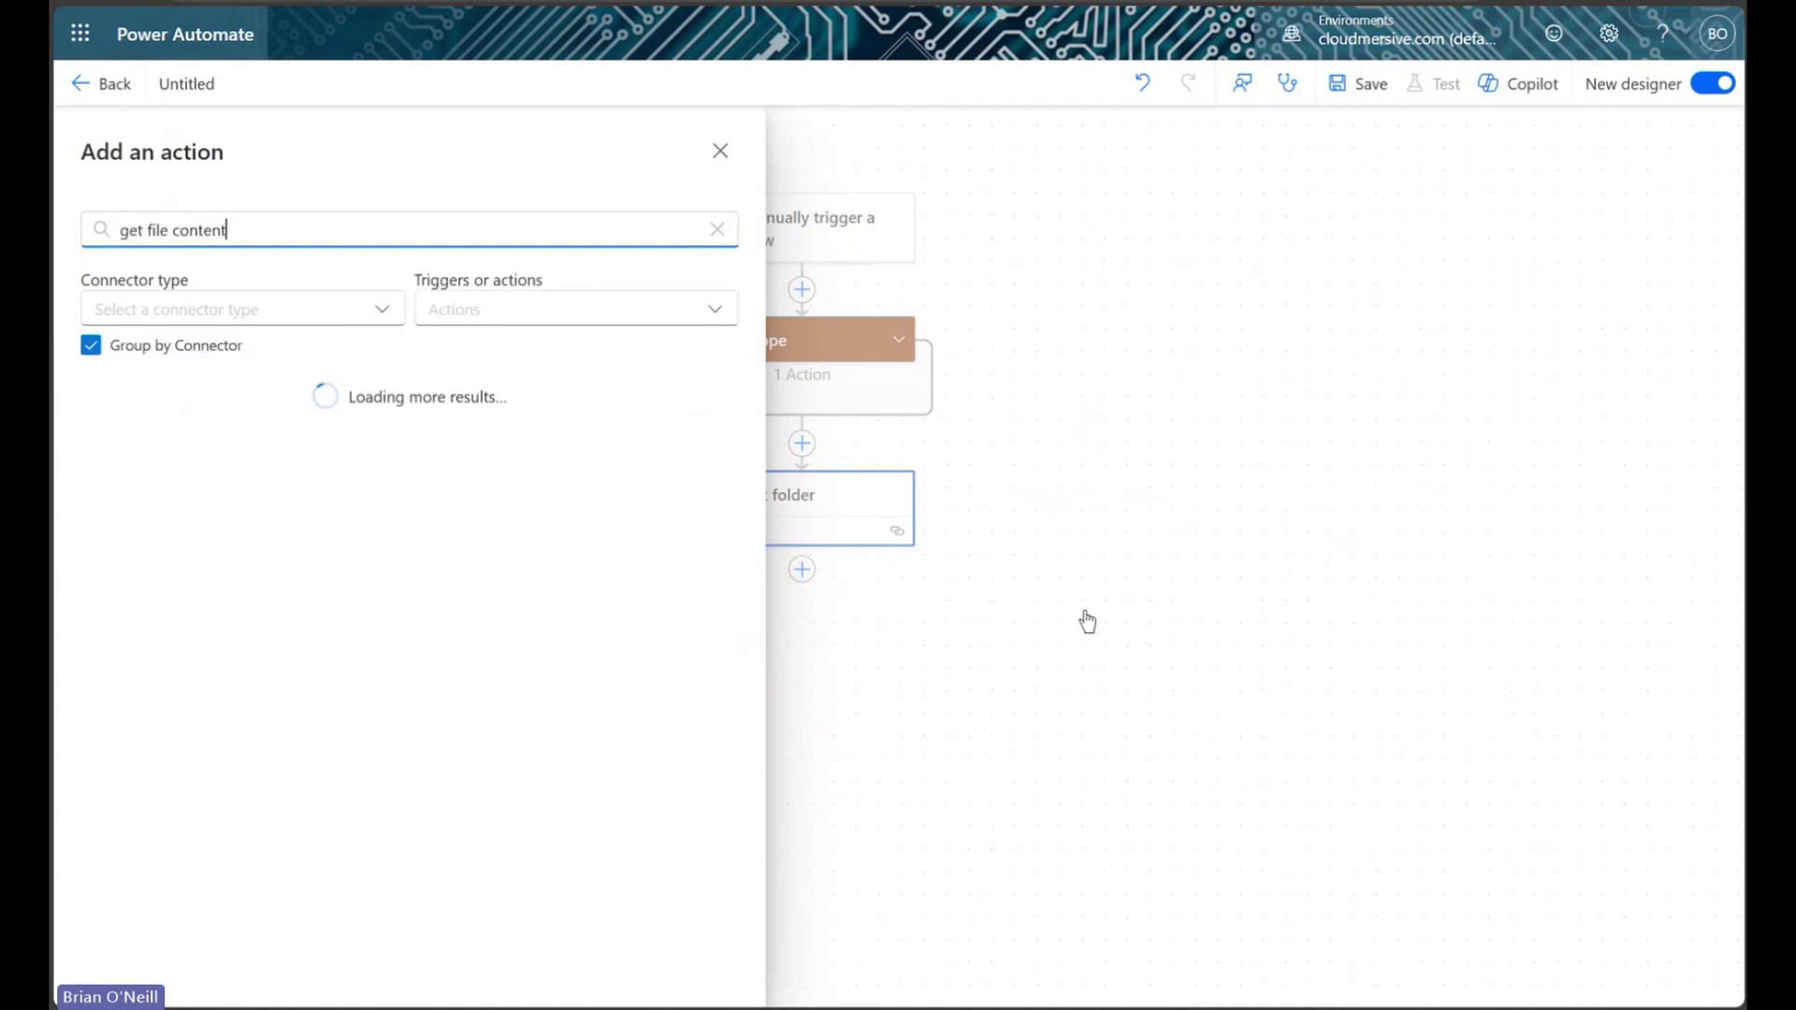
scroll(355, 739, "down", 2)
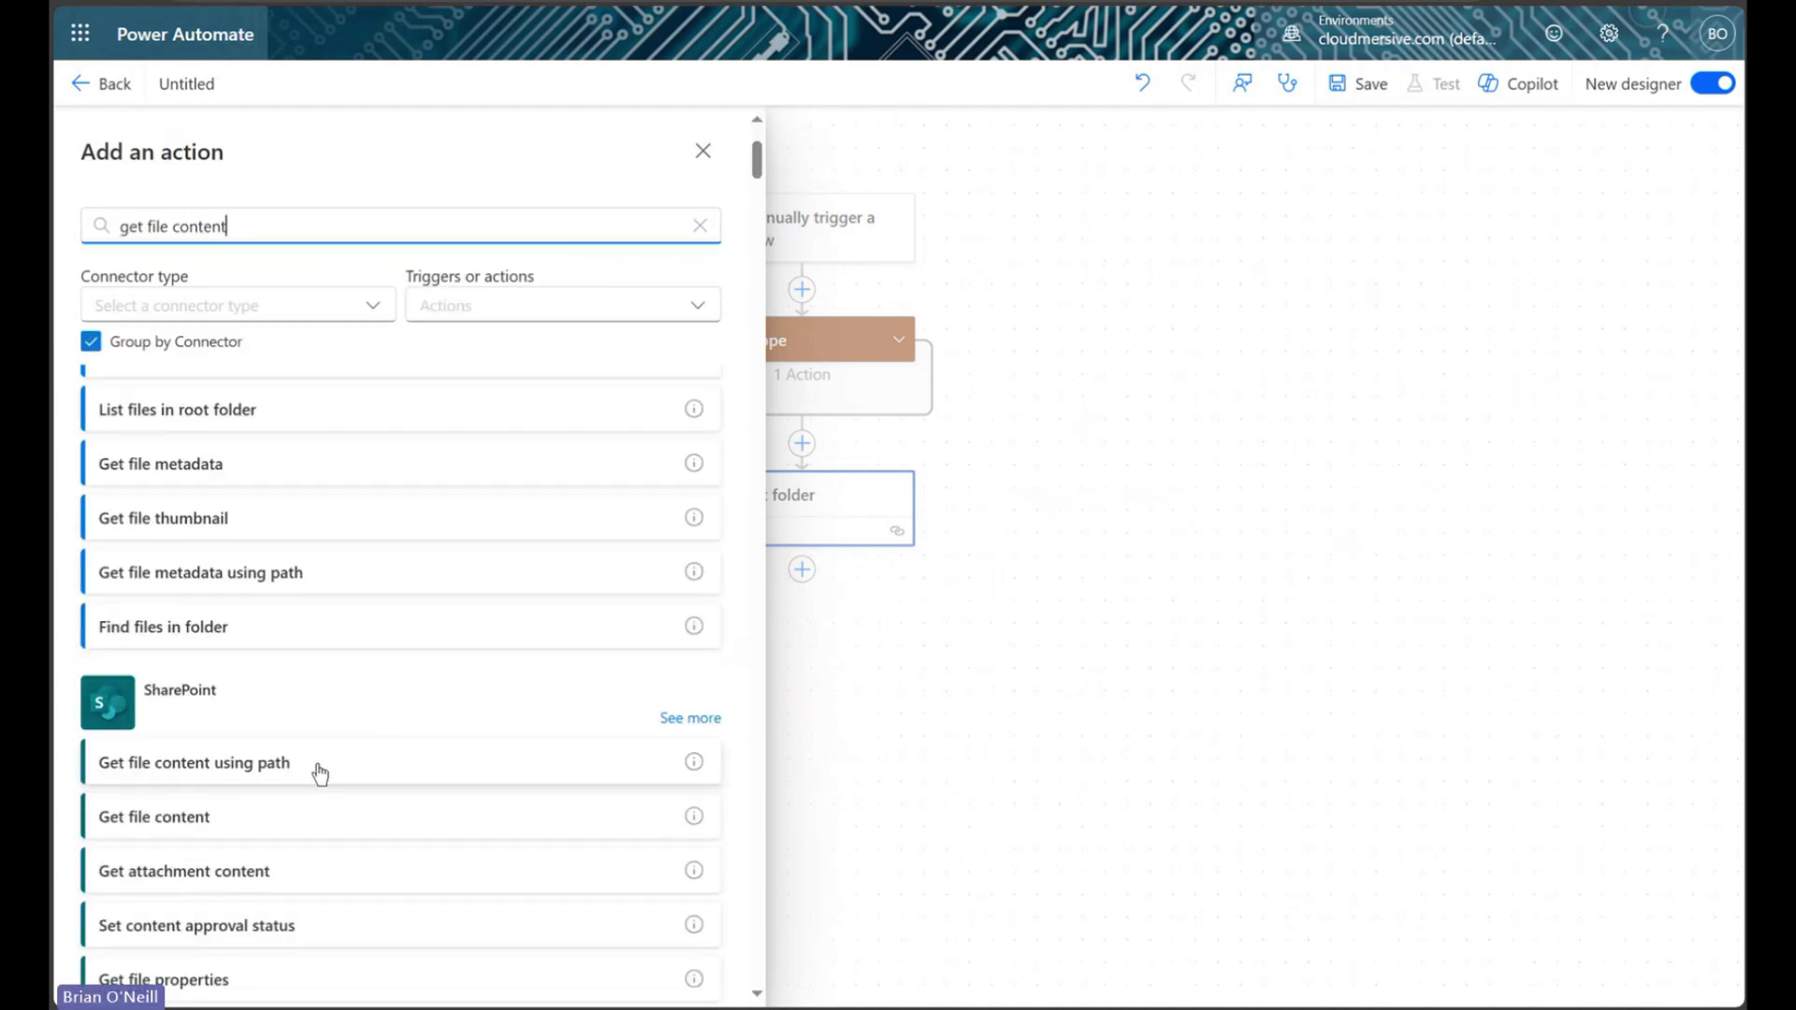
left_click(288, 818)
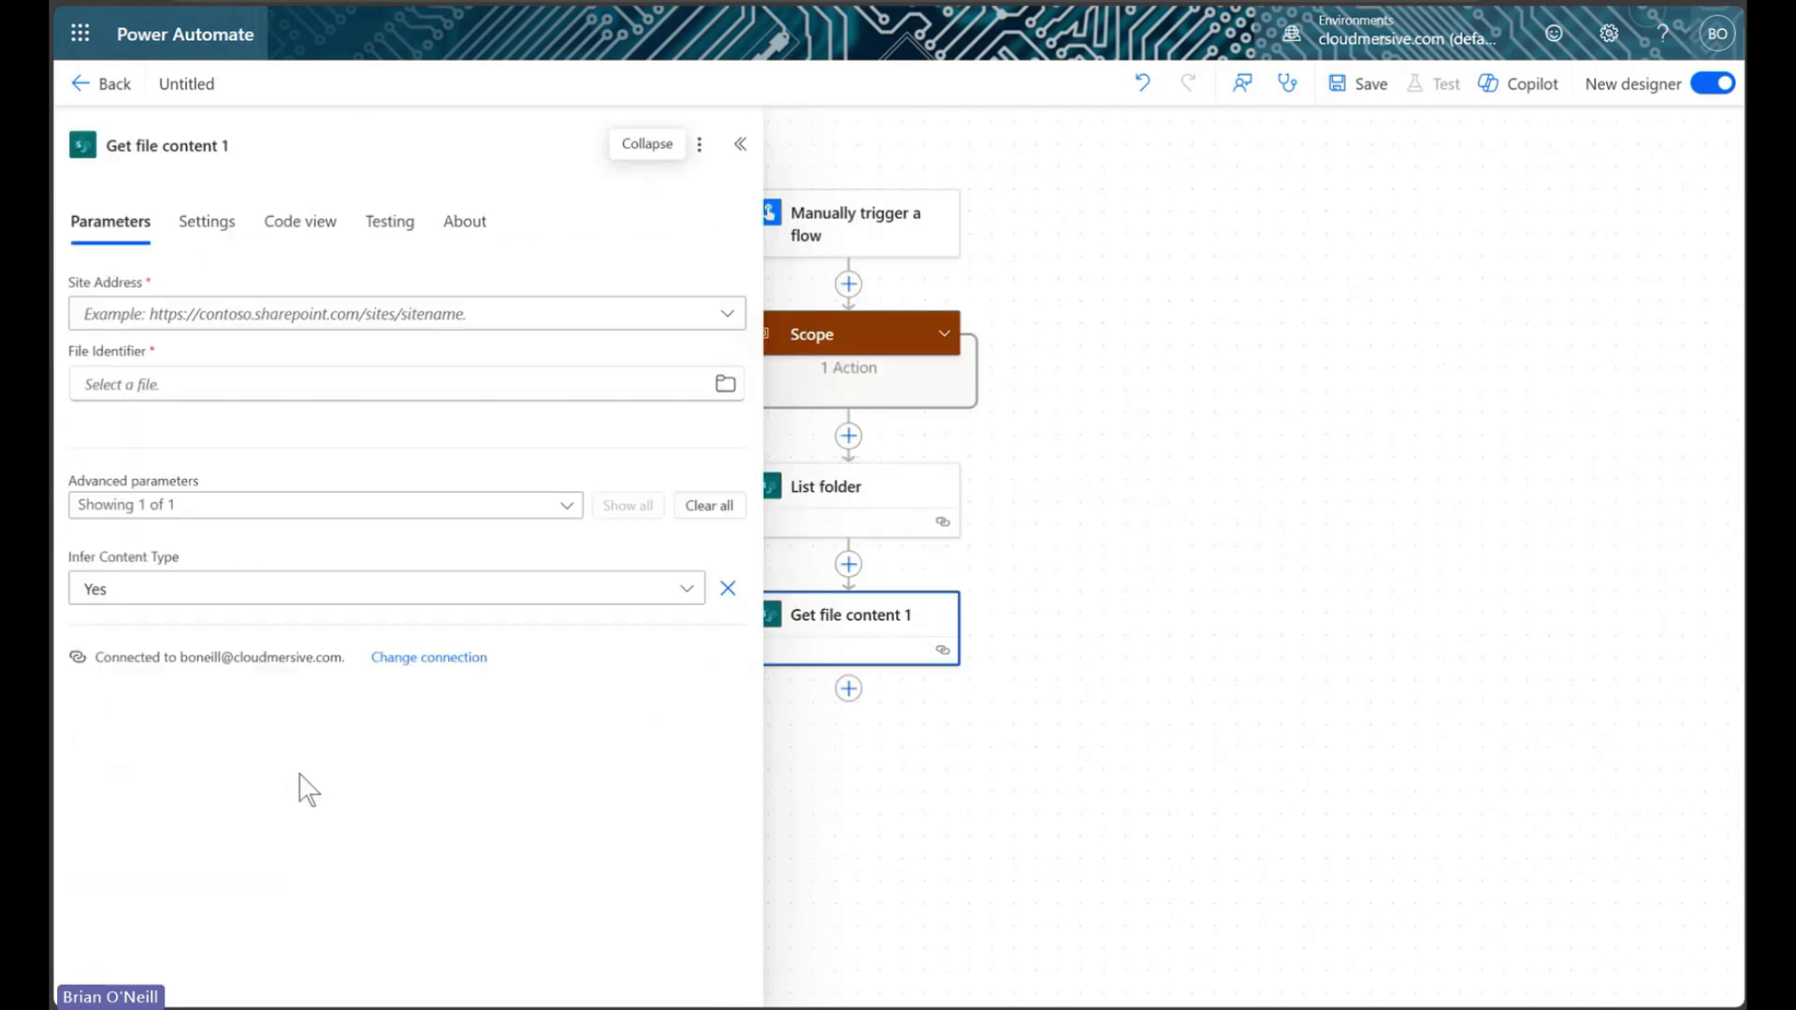
left_click(401, 318)
left_click(321, 556)
Set its File Identifier to the List folder Id, wrapping it in a For each loop
left_click(93, 381)
left_click(54, 361)
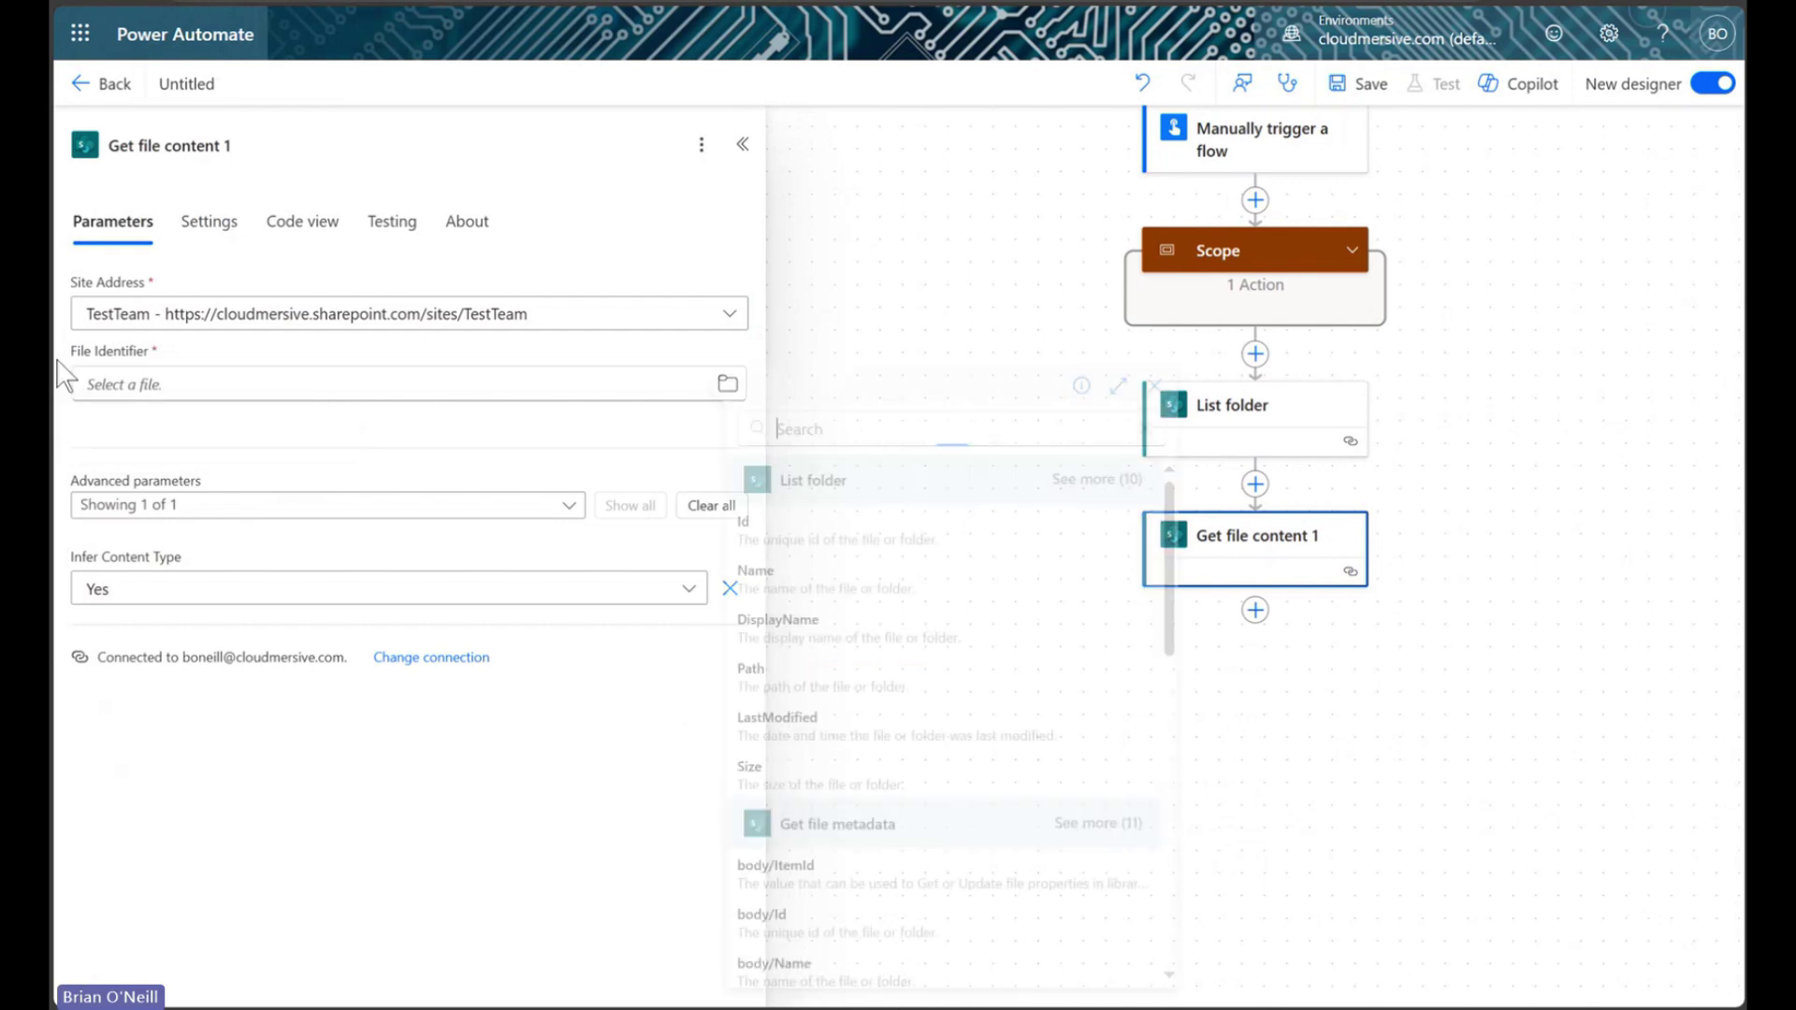
left_click(912, 540)
left_click(743, 143)
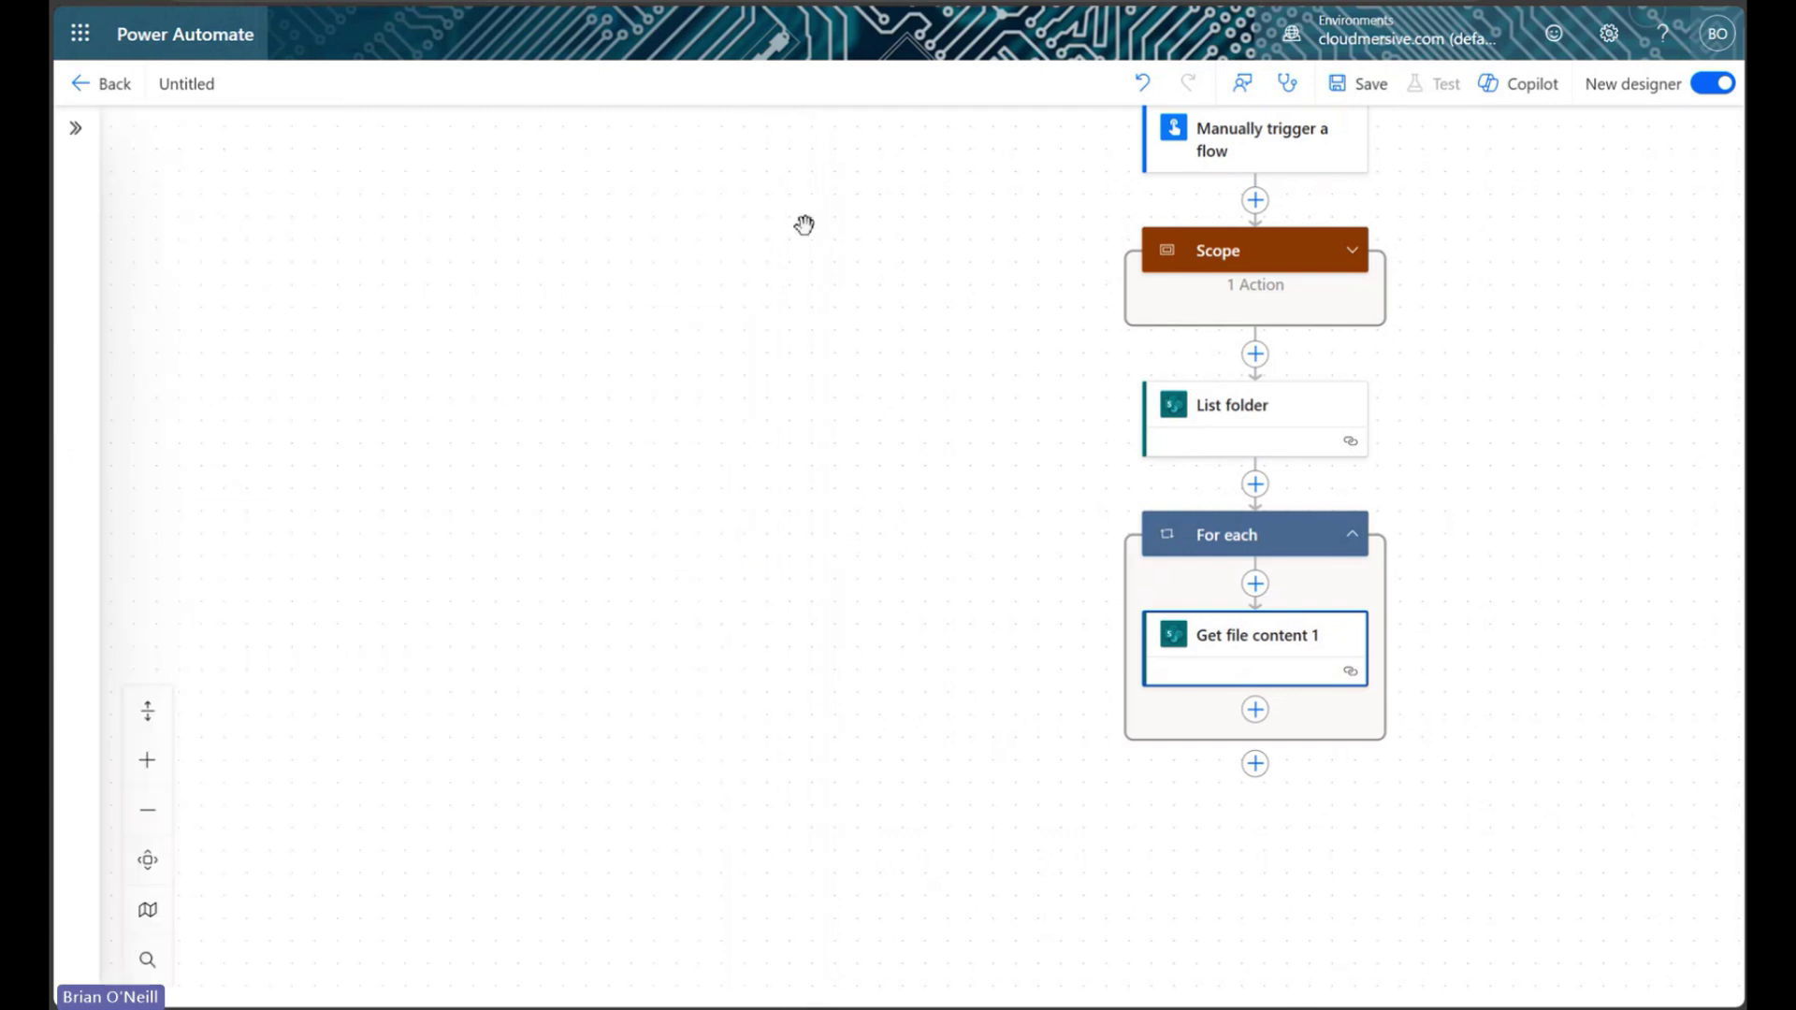
left_click_drag(846, 325, 416, 382)
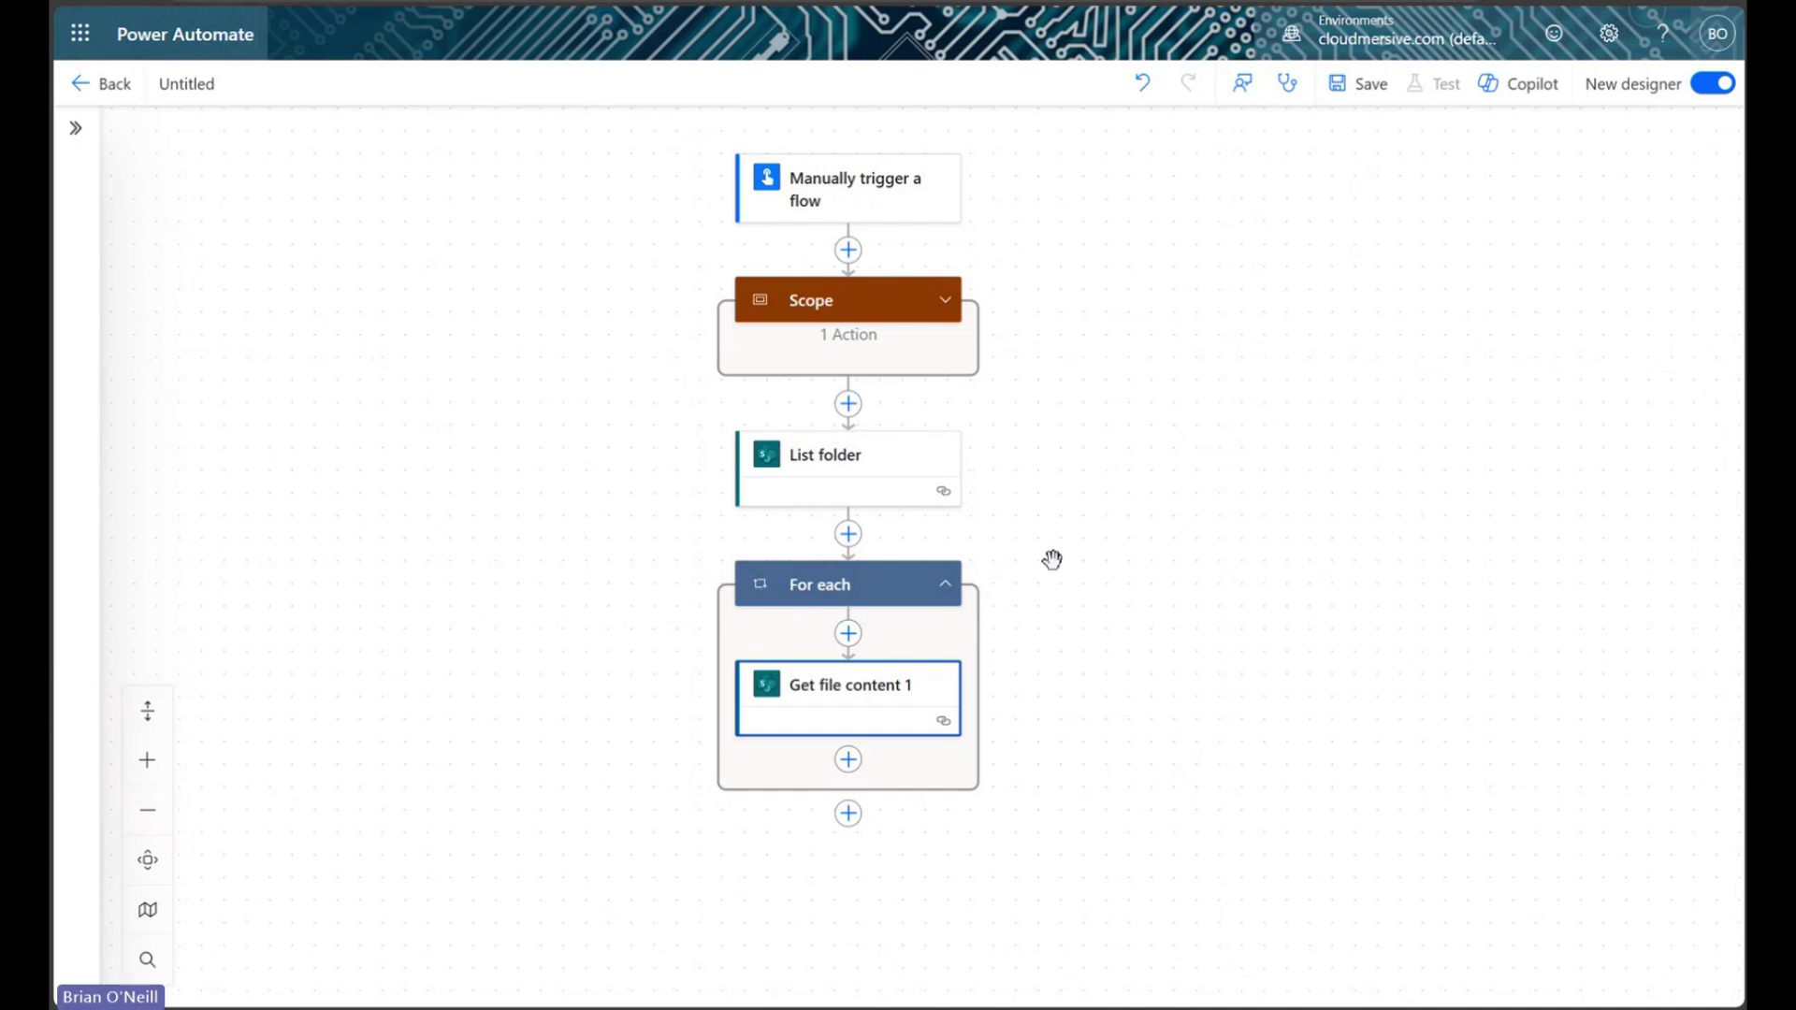
mouse_move(1306, 794)
left_mouse_down()
mouse_move(1295, 738)
mouse_move(1282, 786)
mouse_move(1297, 784)
left_mouse_up()
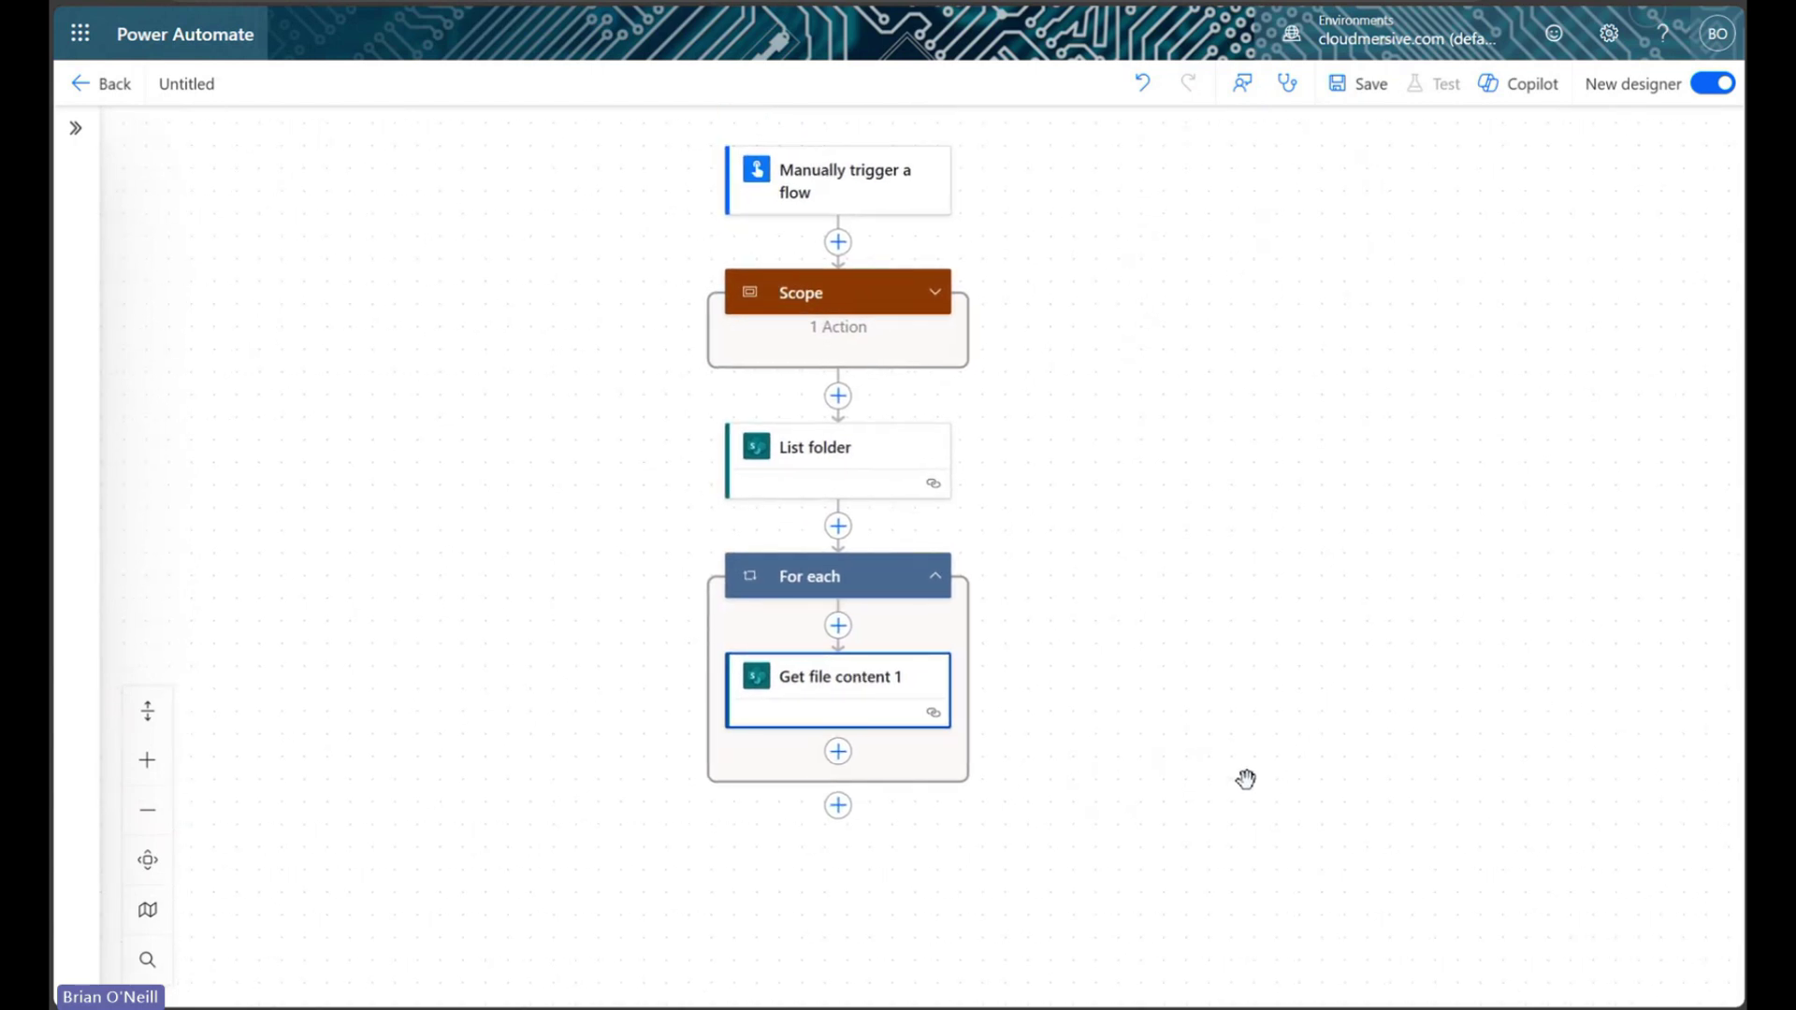
left_click_drag(1246, 779, 1235, 593)
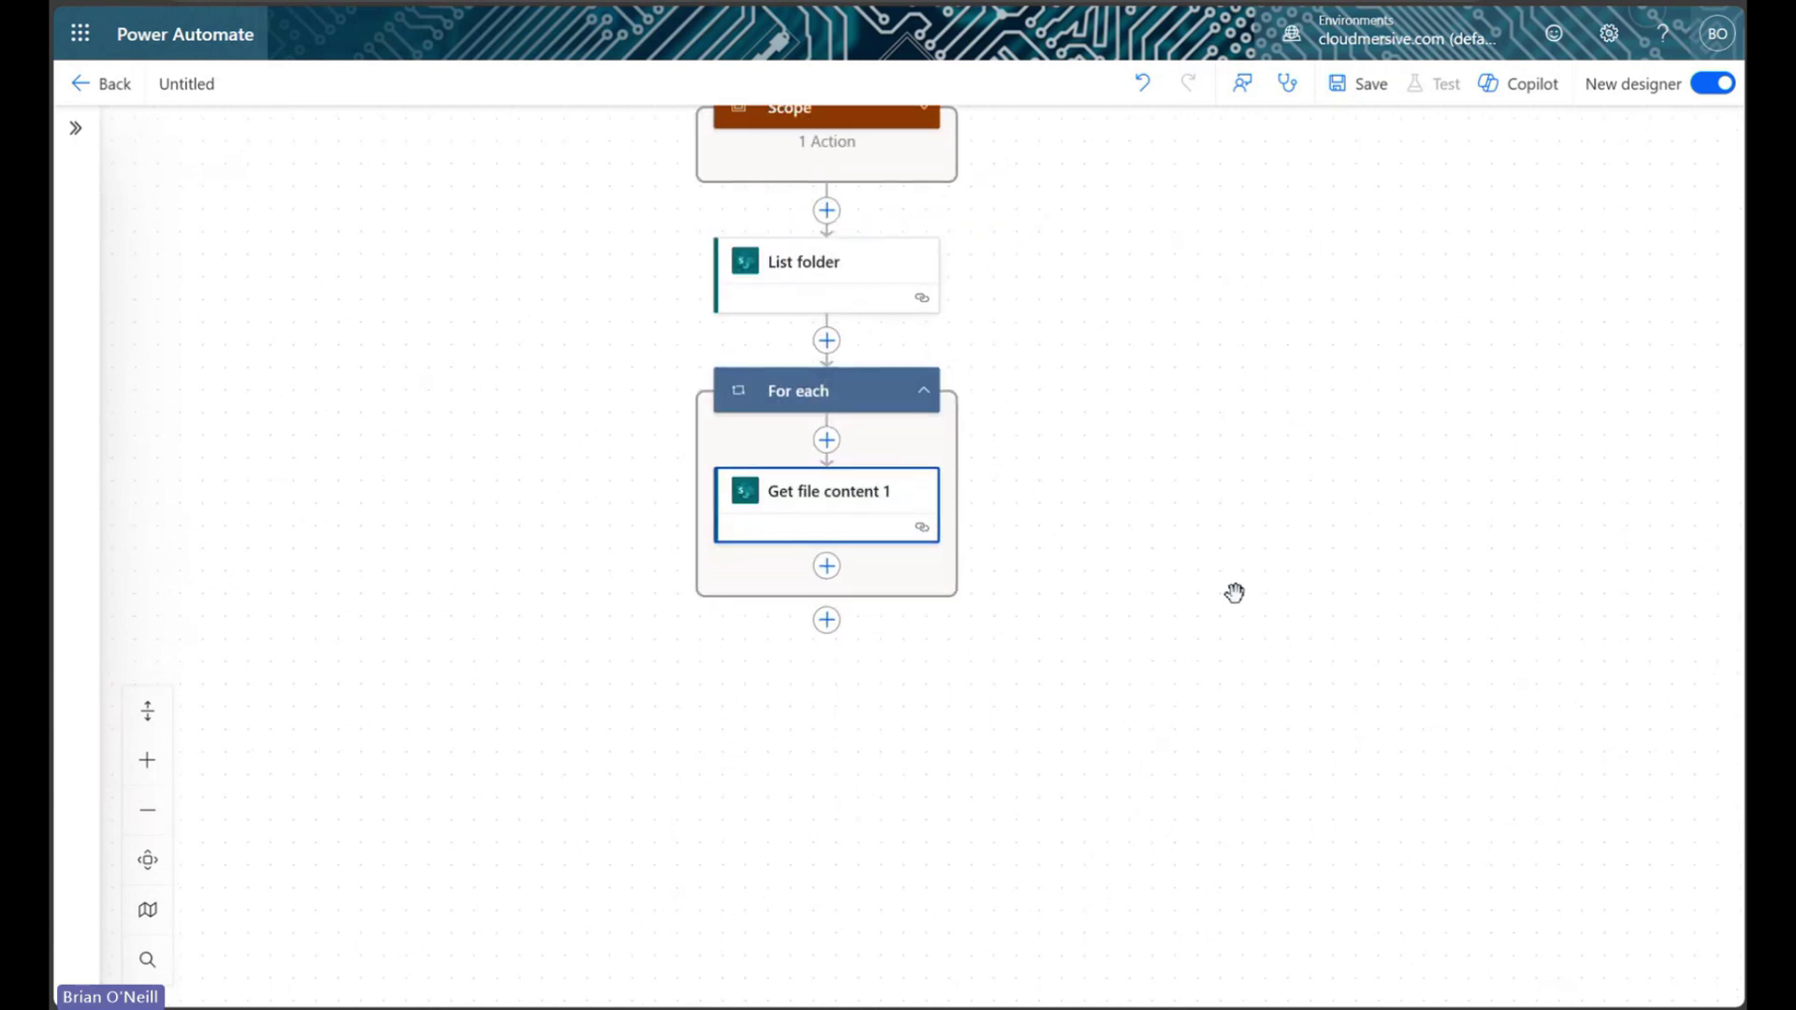
Add a second Get file content action inside the loop with site TestTeam
left_click(827, 566)
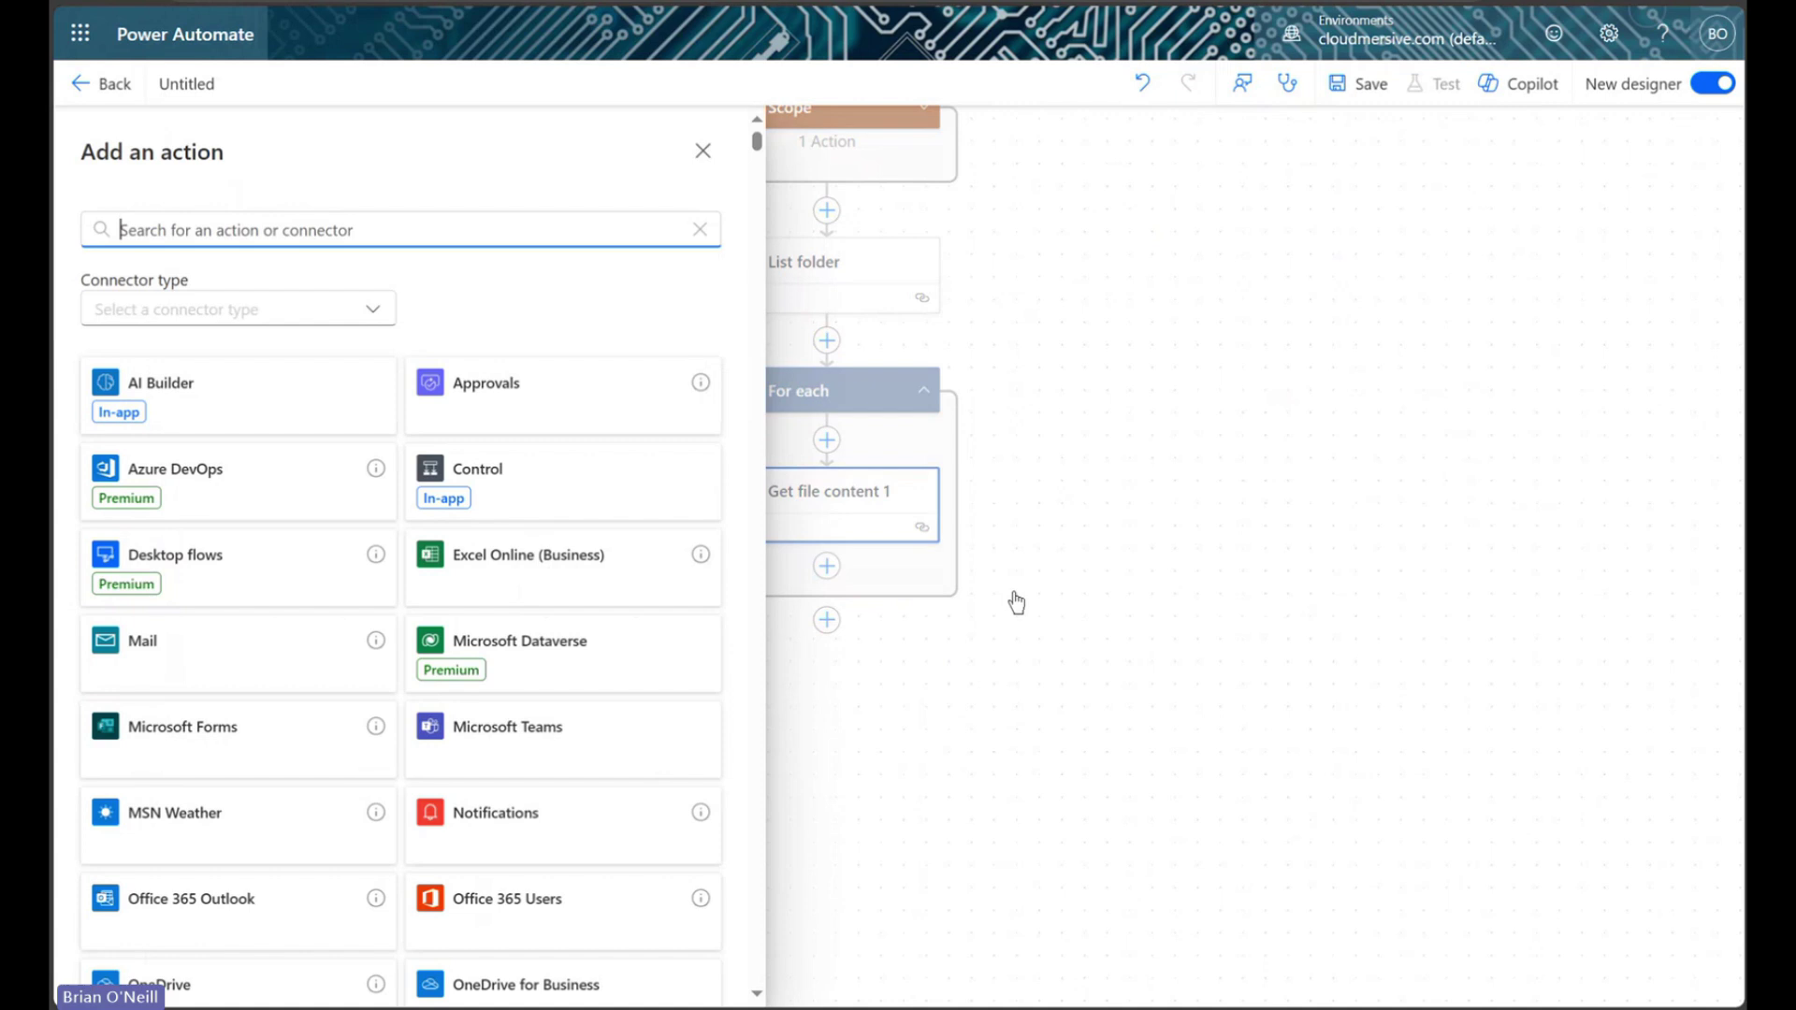
type("get file content")
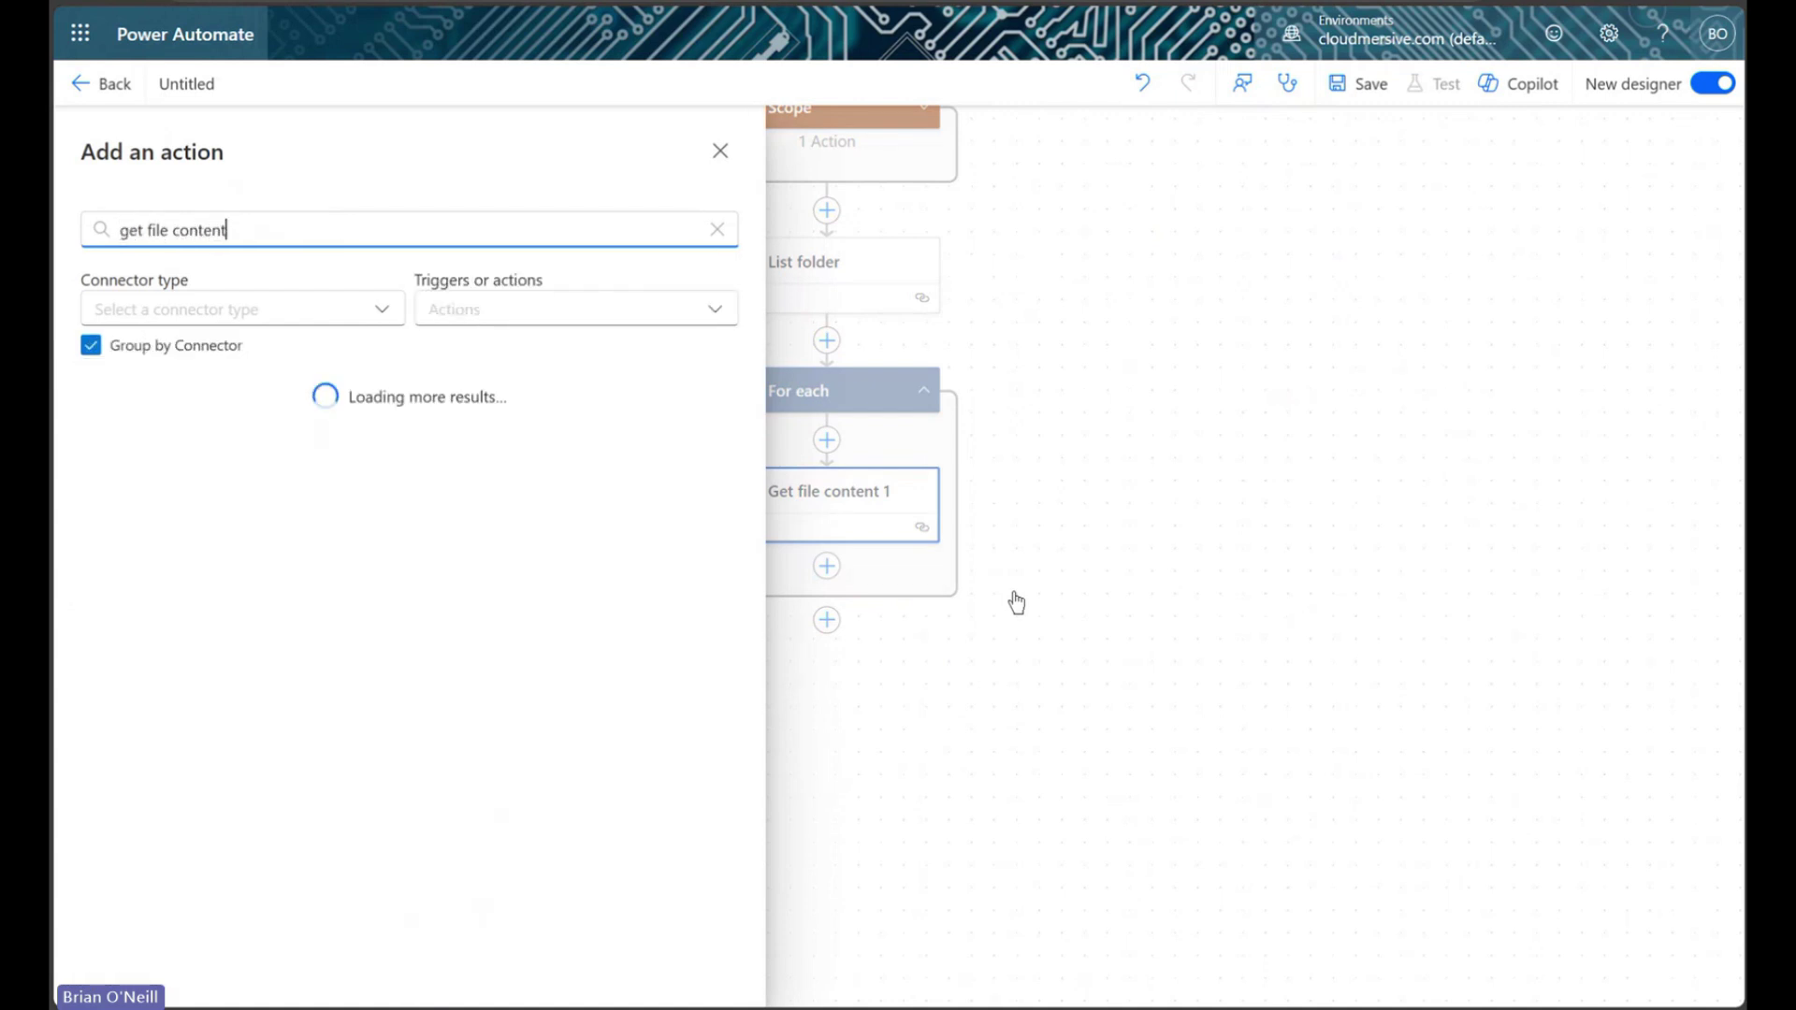
scroll(413, 874, "down", 3)
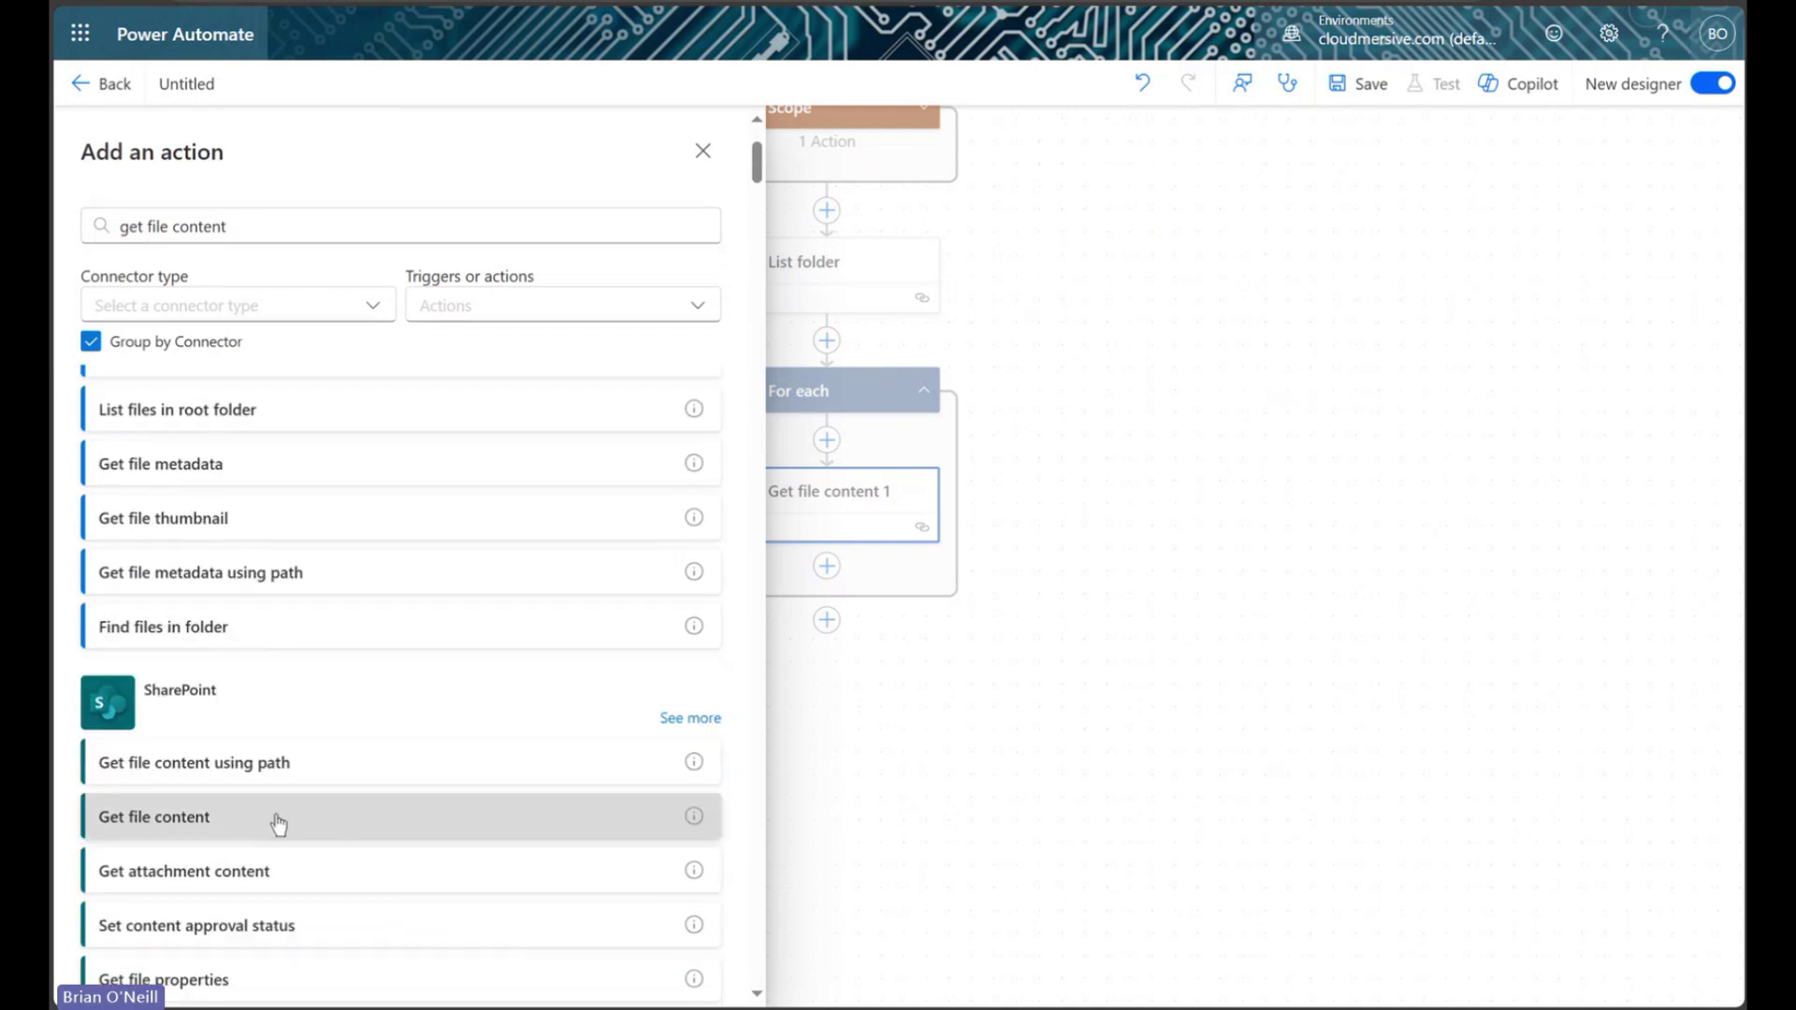
key("Escape")
left_click(640, 324)
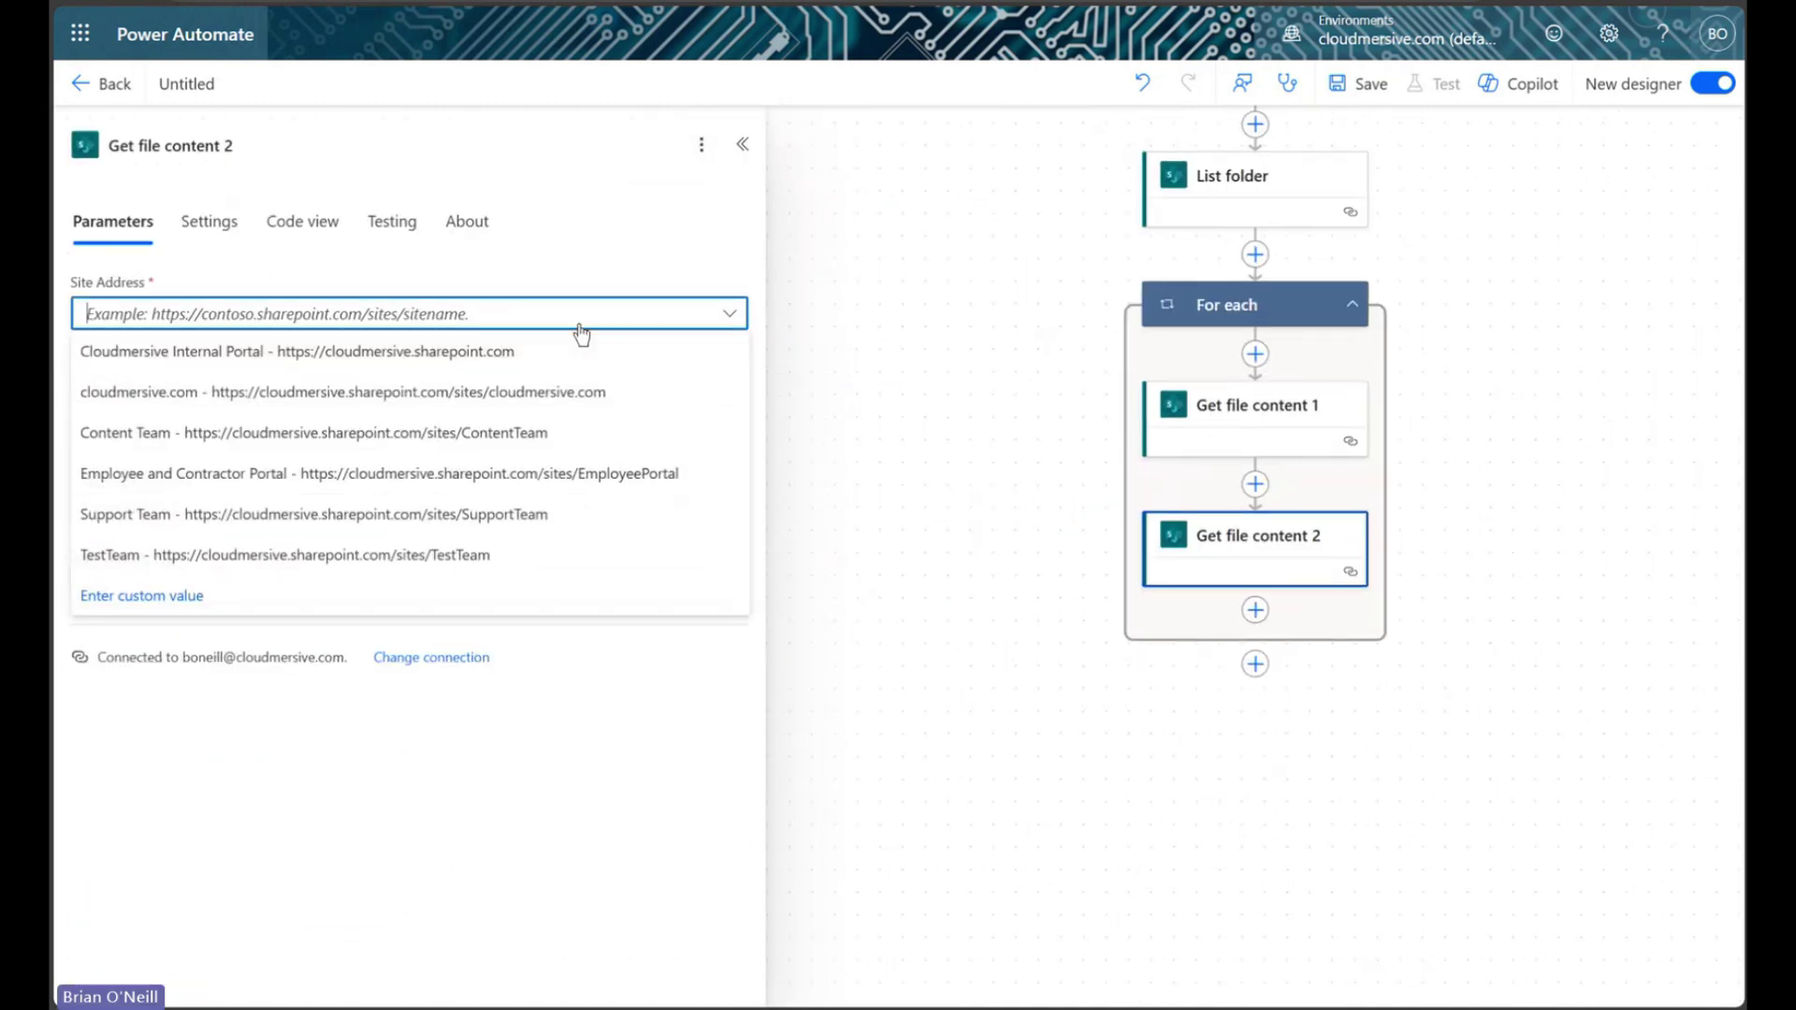
left_click(342, 559)
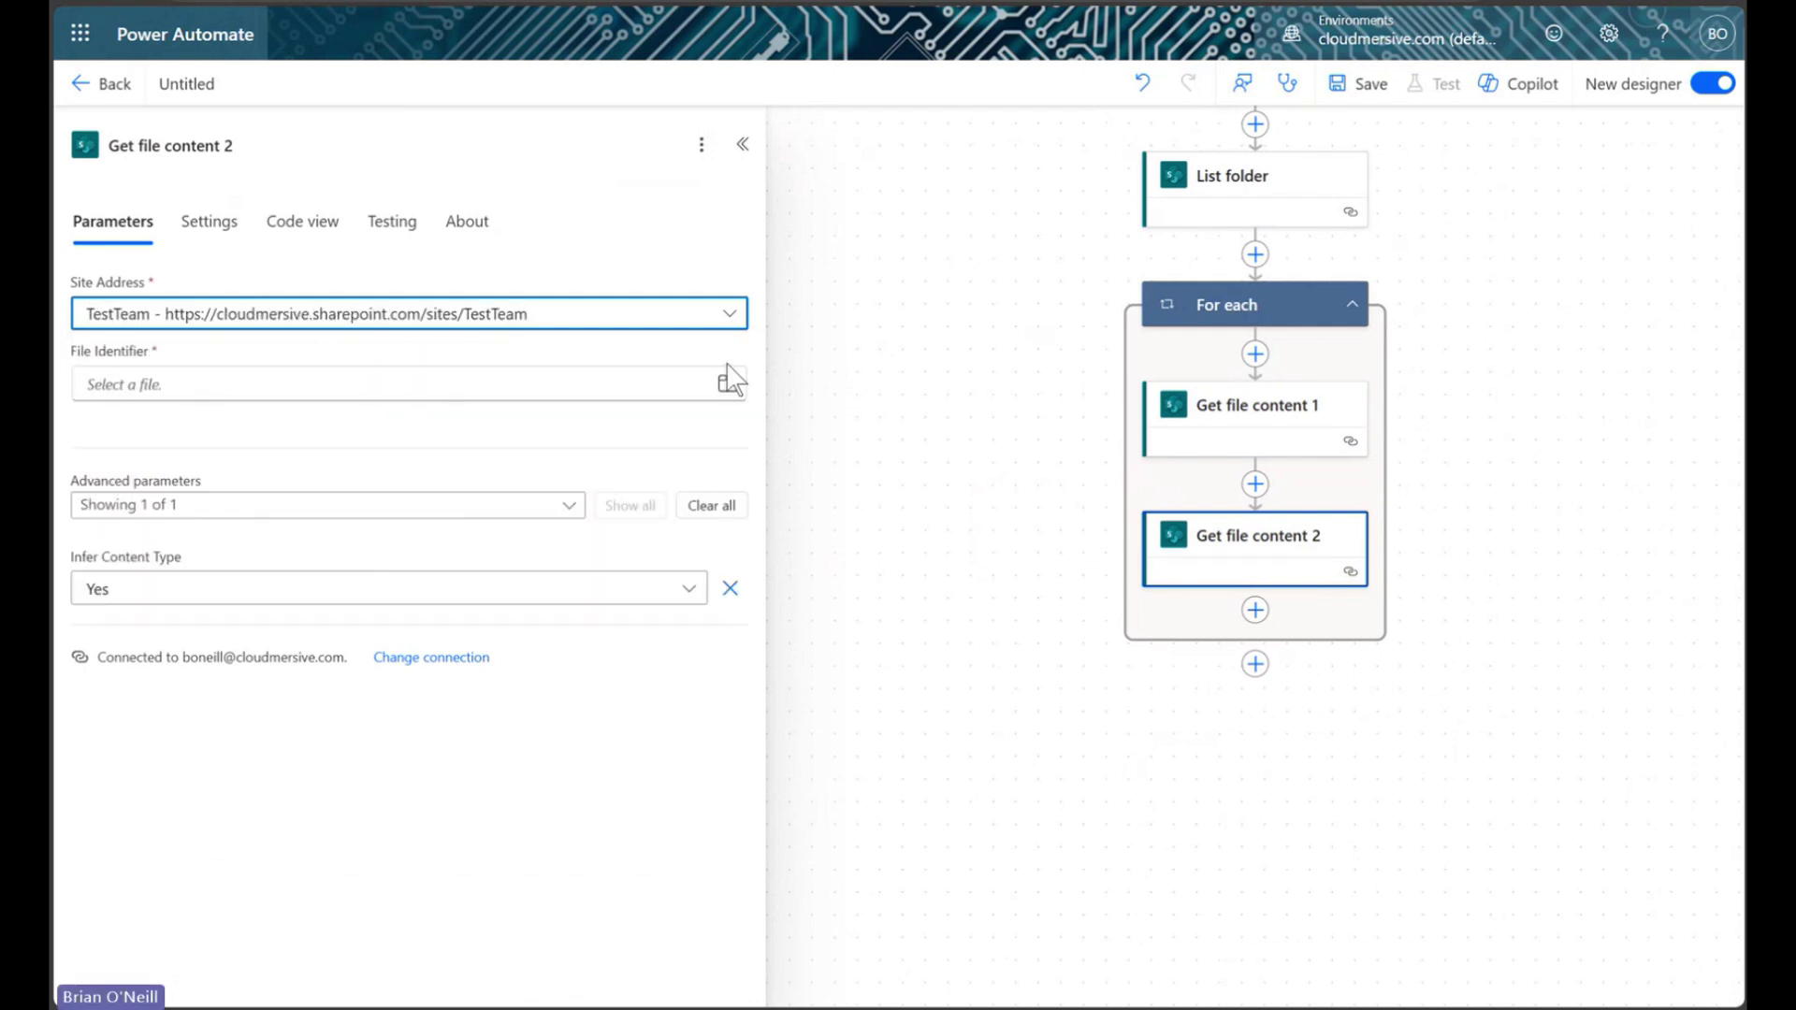
Set Get file content 2's File Identifier to the metadata body/Id
left_click(491, 376)
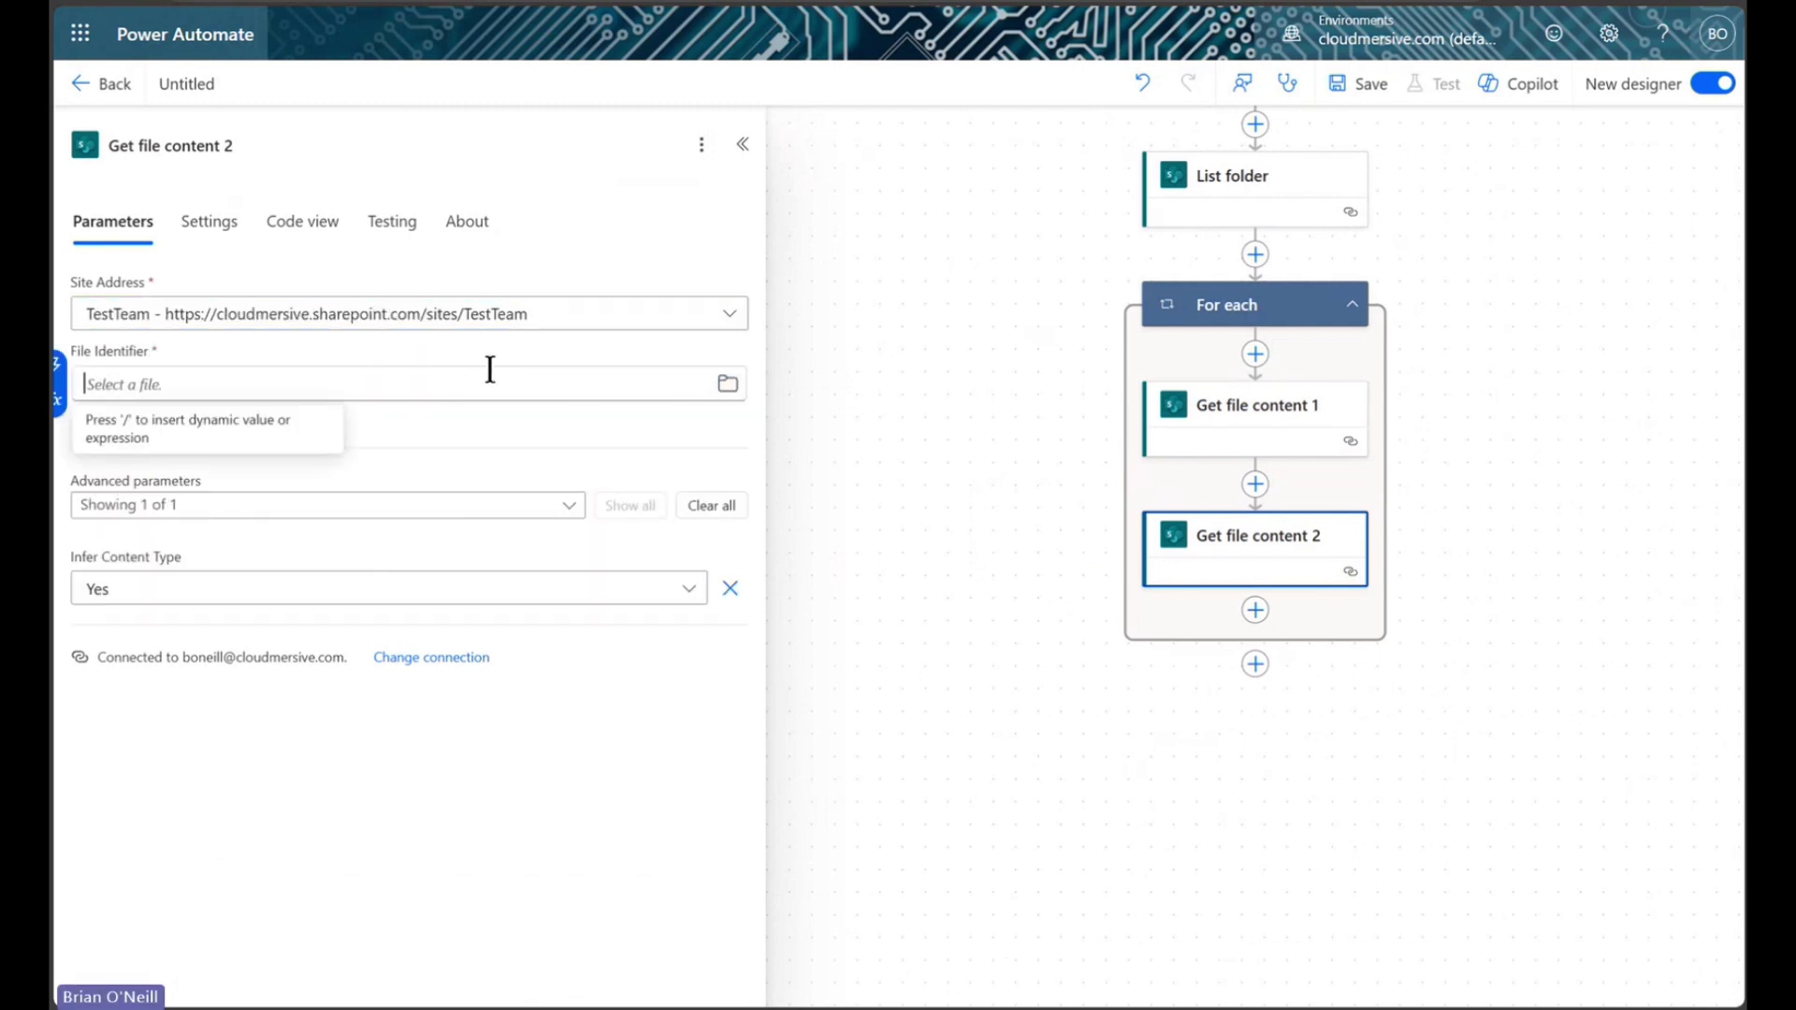
left_click(60, 374)
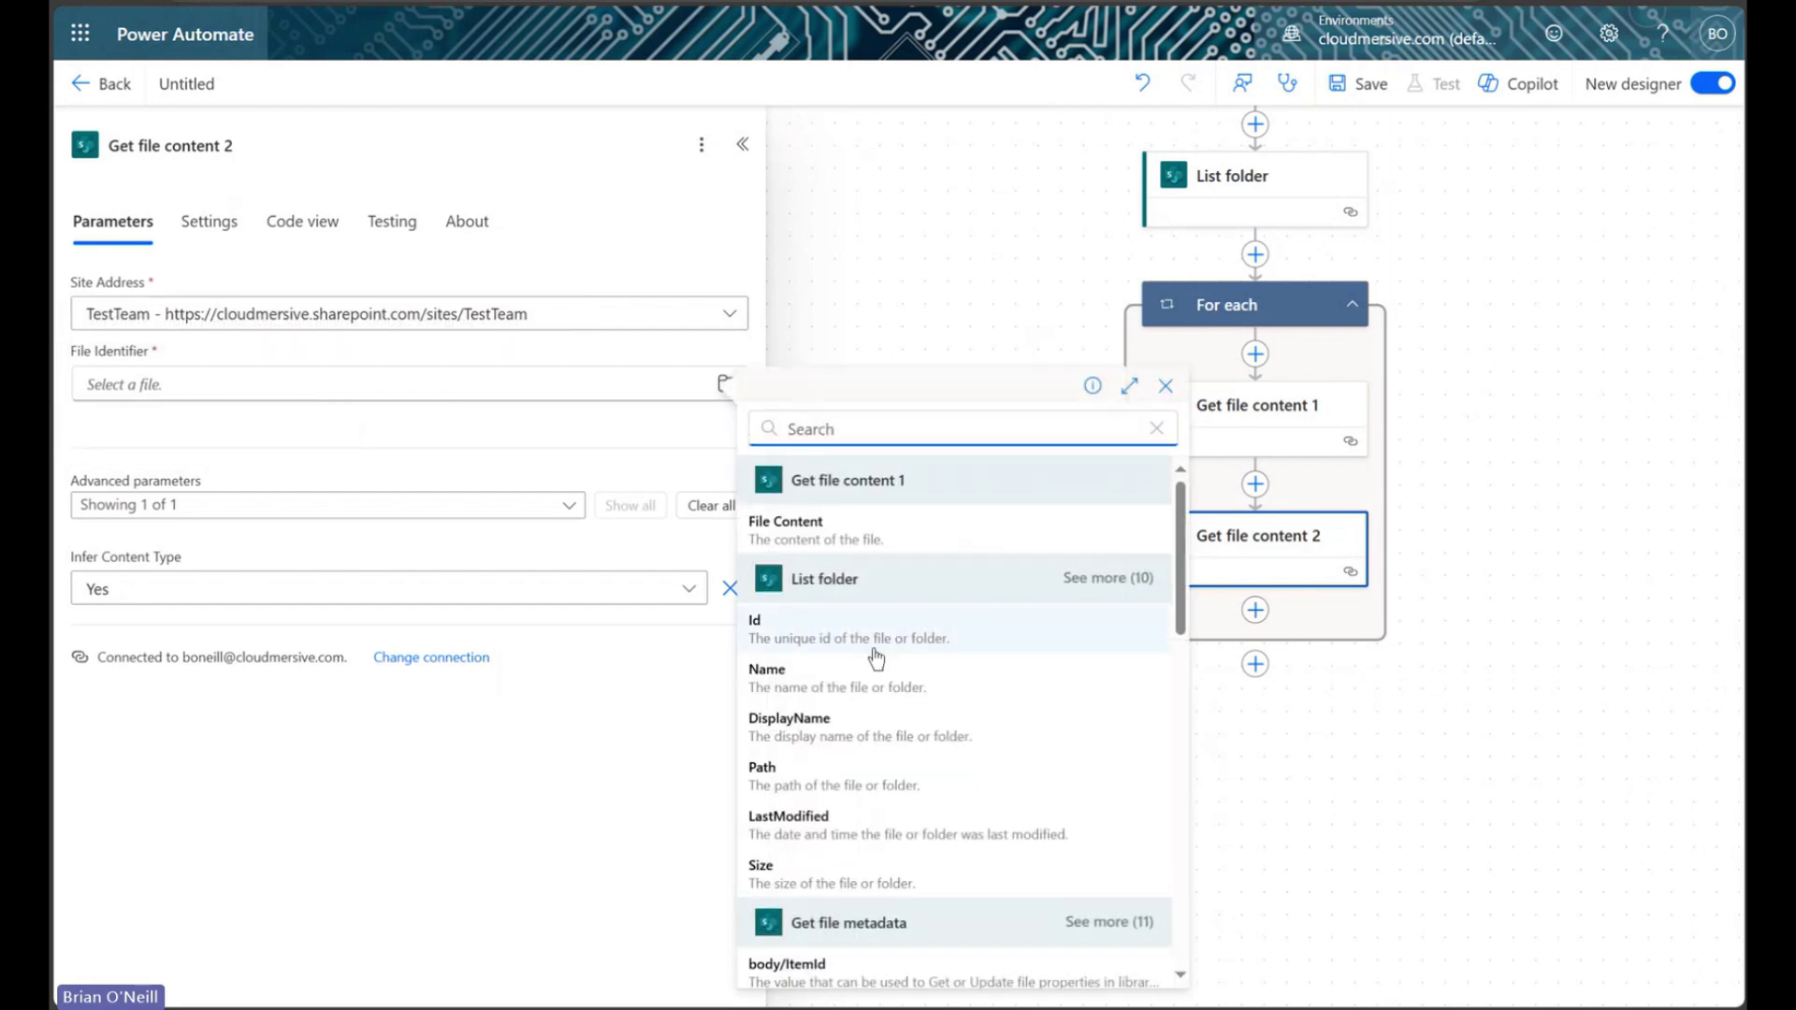
scroll(905, 680, "down", 5)
scroll(904, 680, "down", 2)
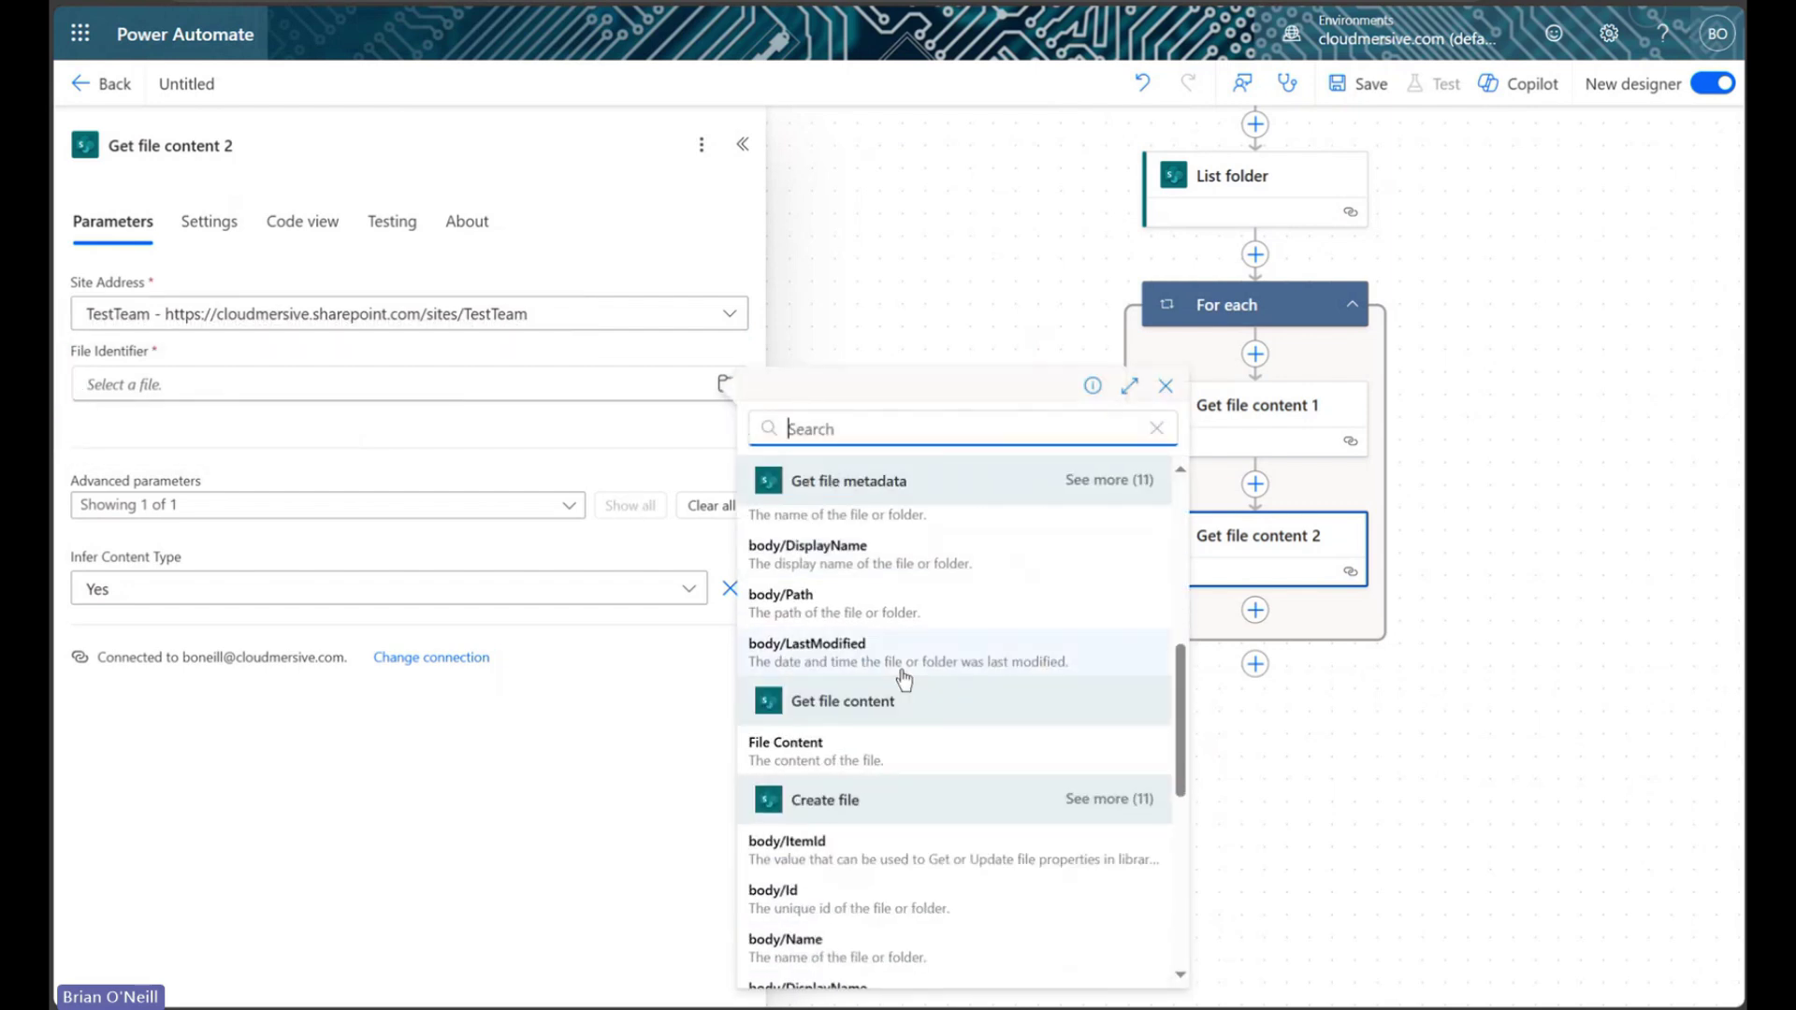
left_click(927, 900)
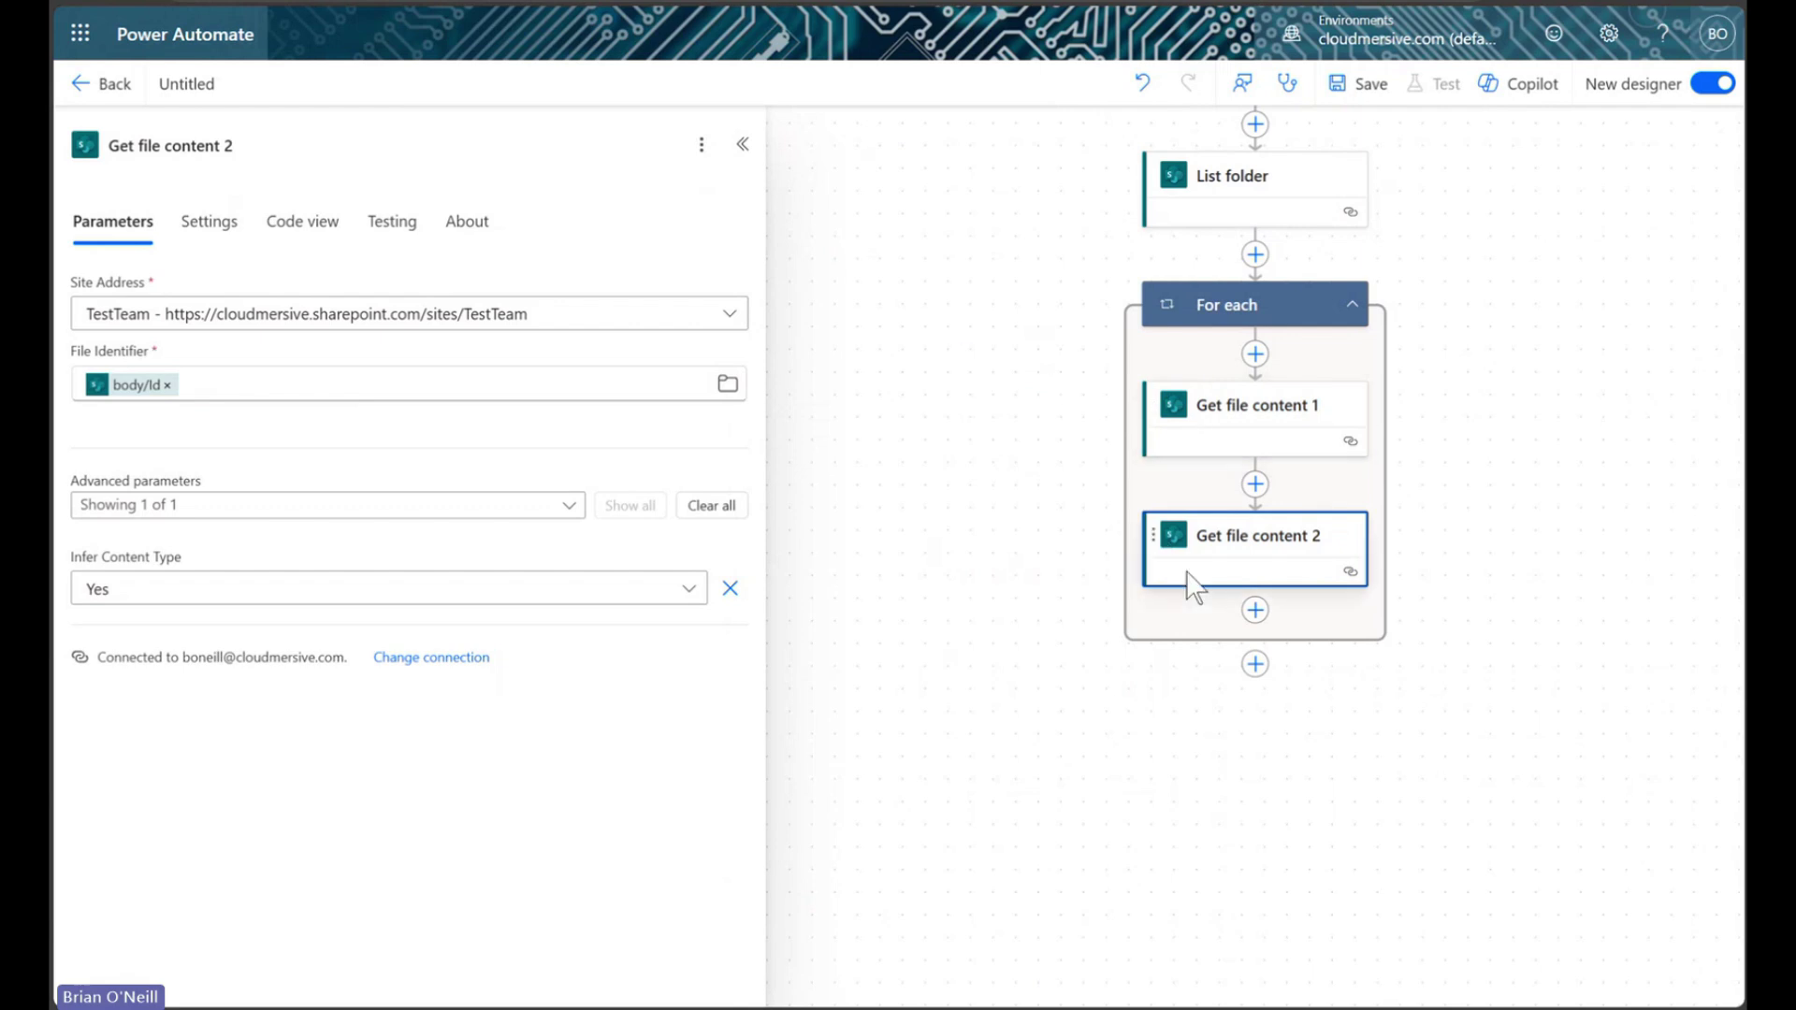
left_click(745, 146)
left_click_drag(648, 361, 580, 355)
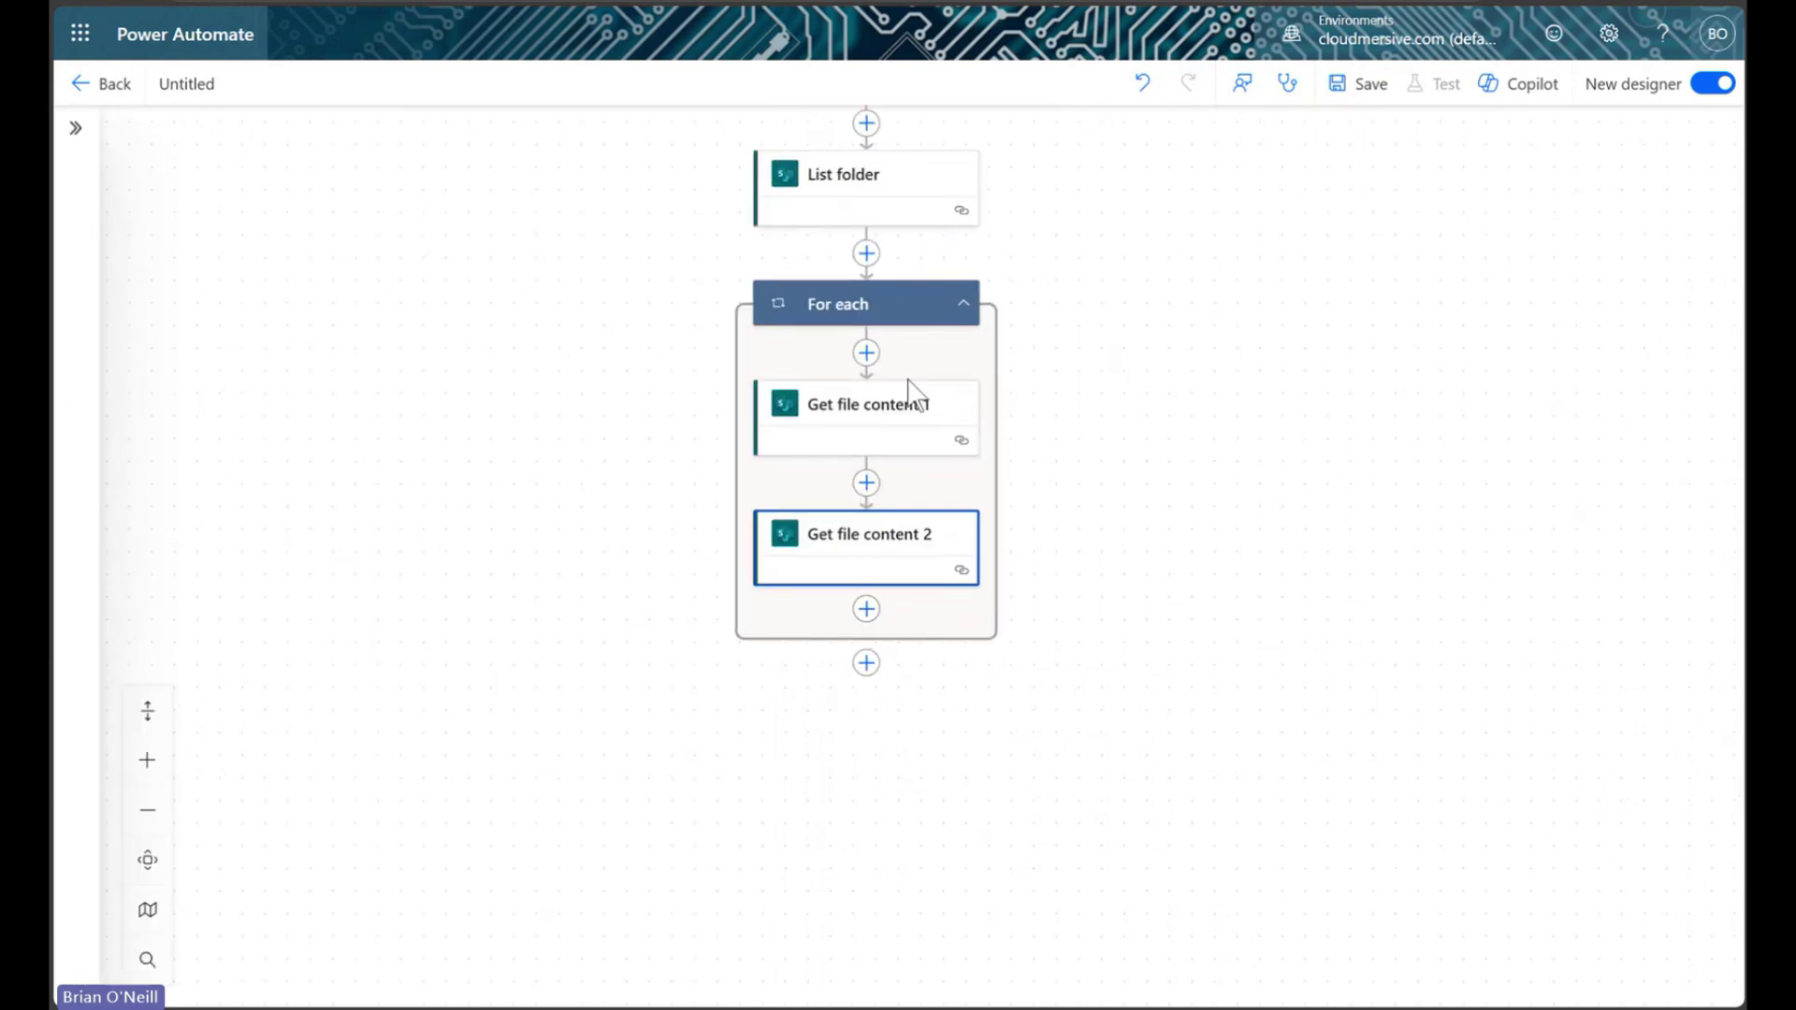
left_click_drag(1235, 530, 1234, 516)
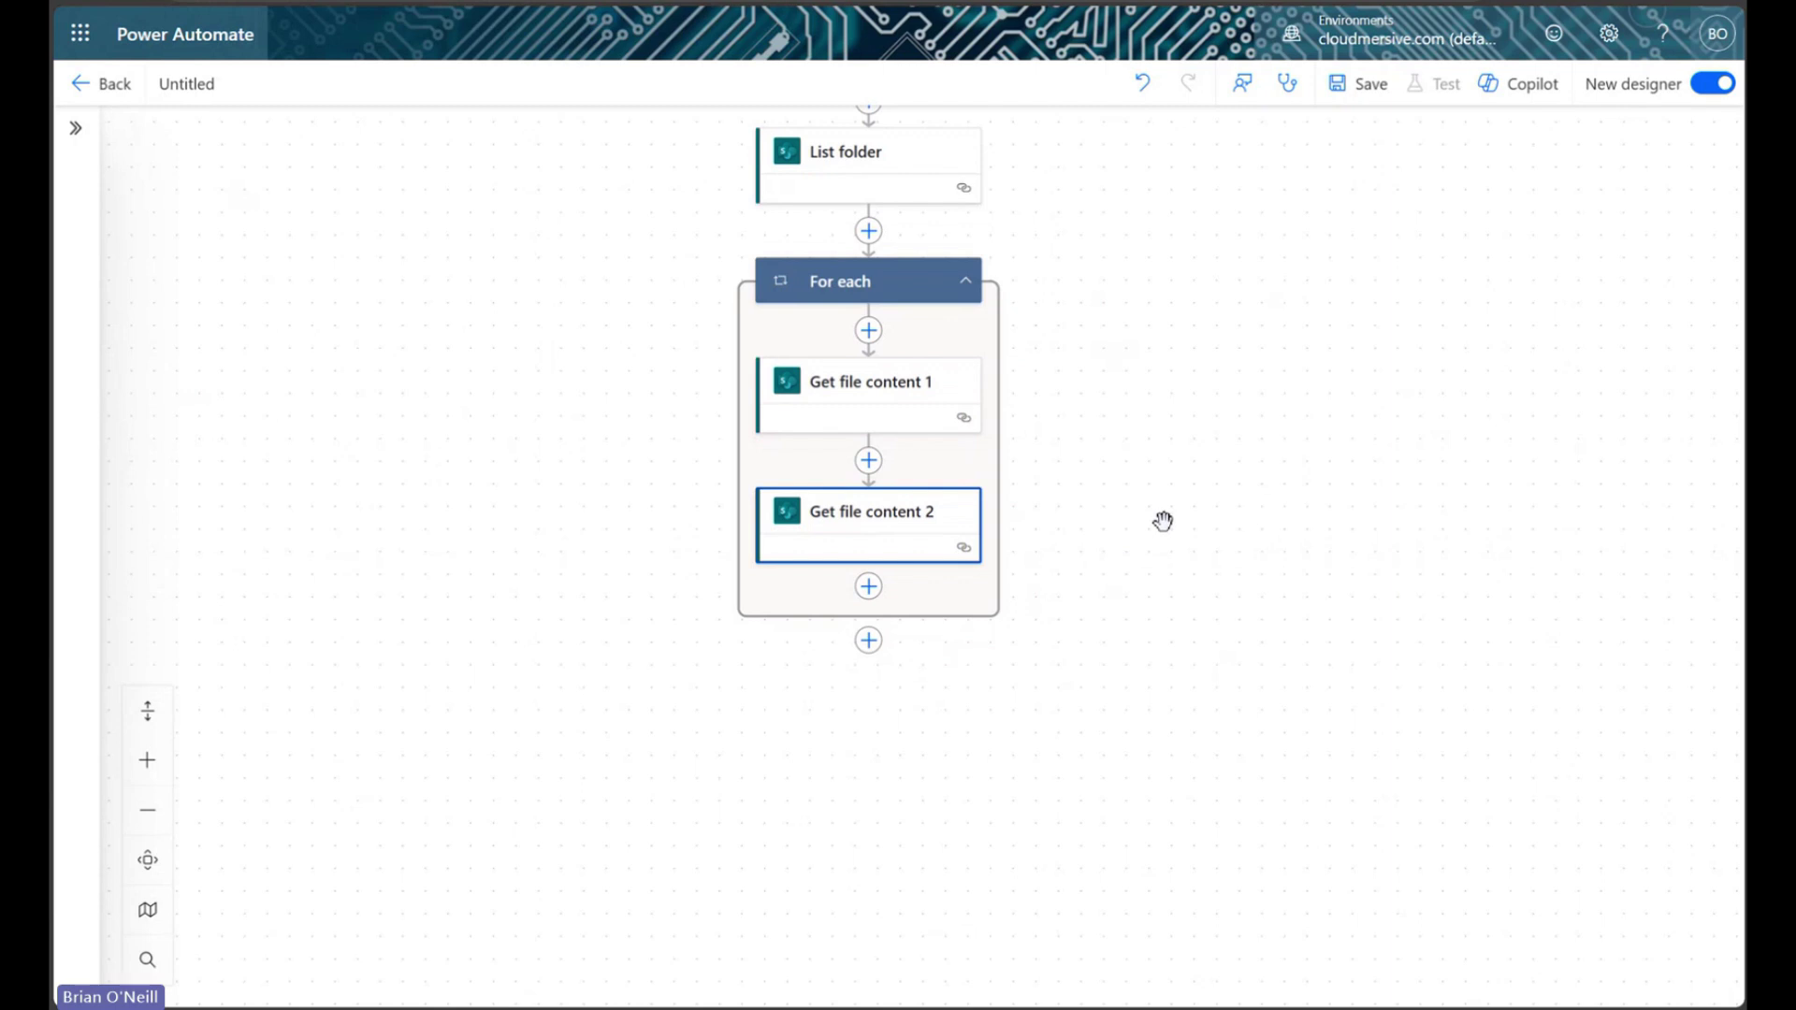
Add a Condition inside the loop with DisplayName as its first value
left_click(868, 587)
type("Condition")
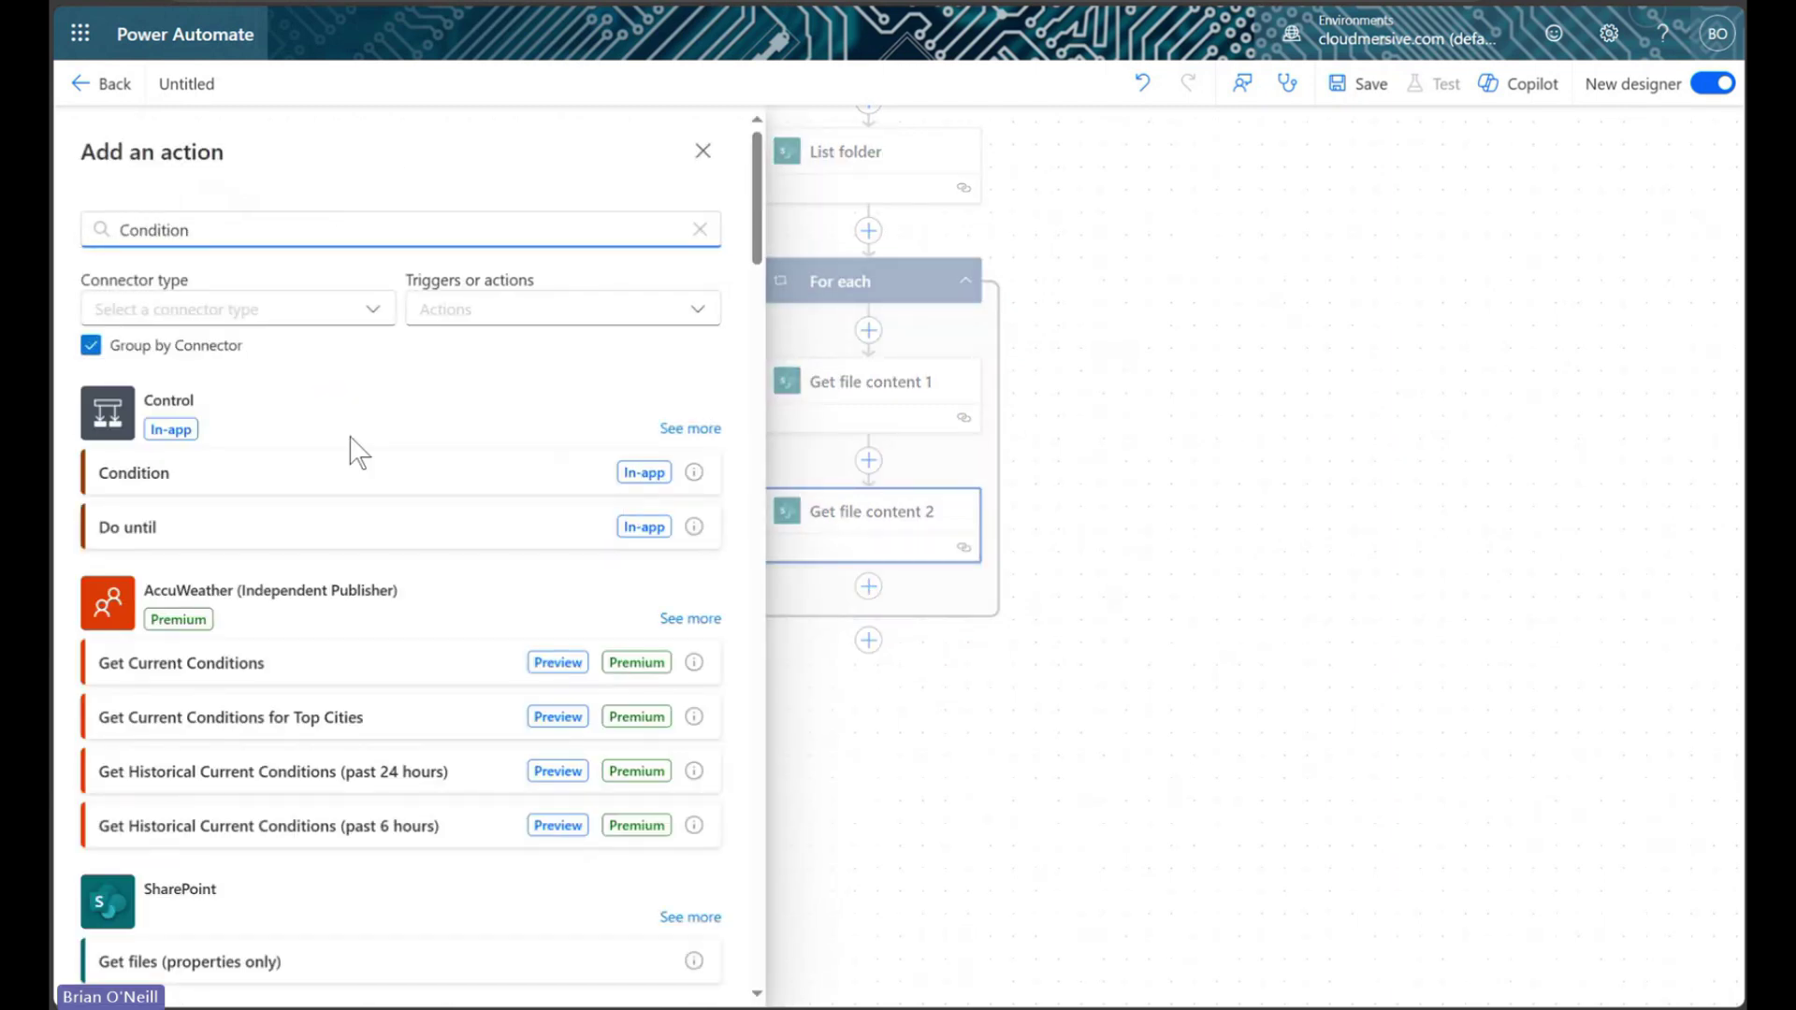
left_click(501, 473)
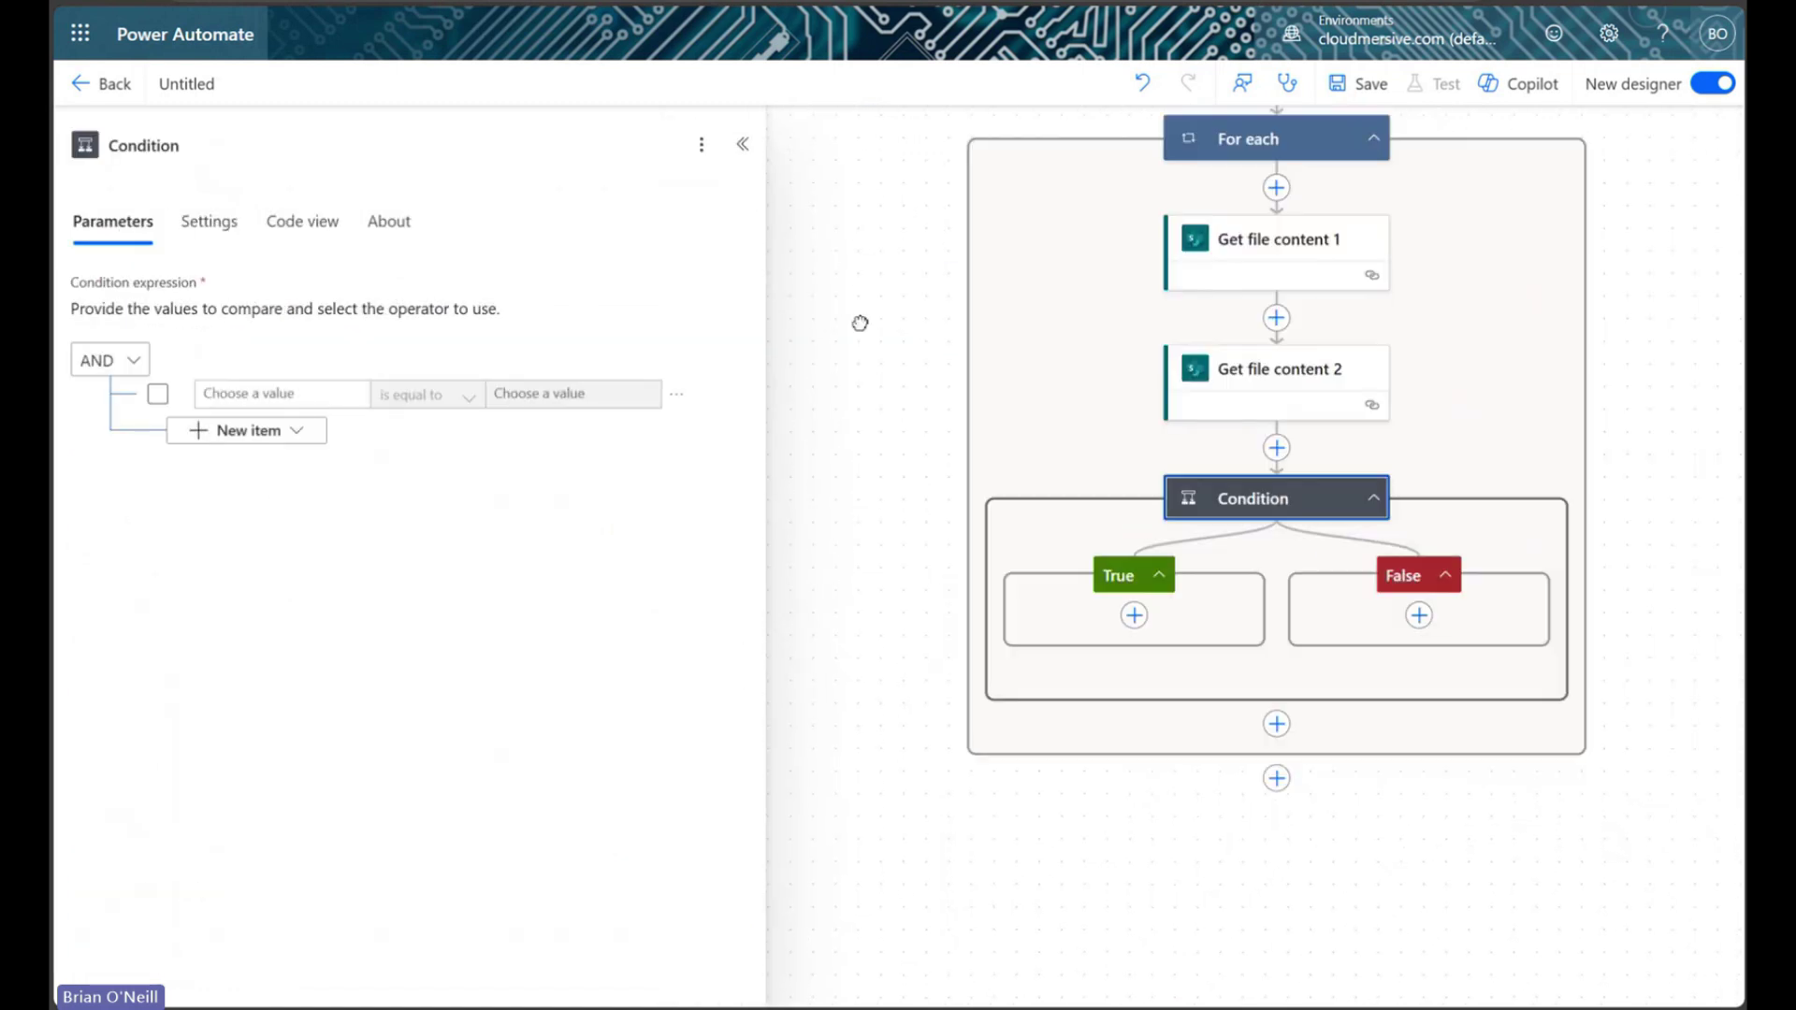
left_click(293, 393)
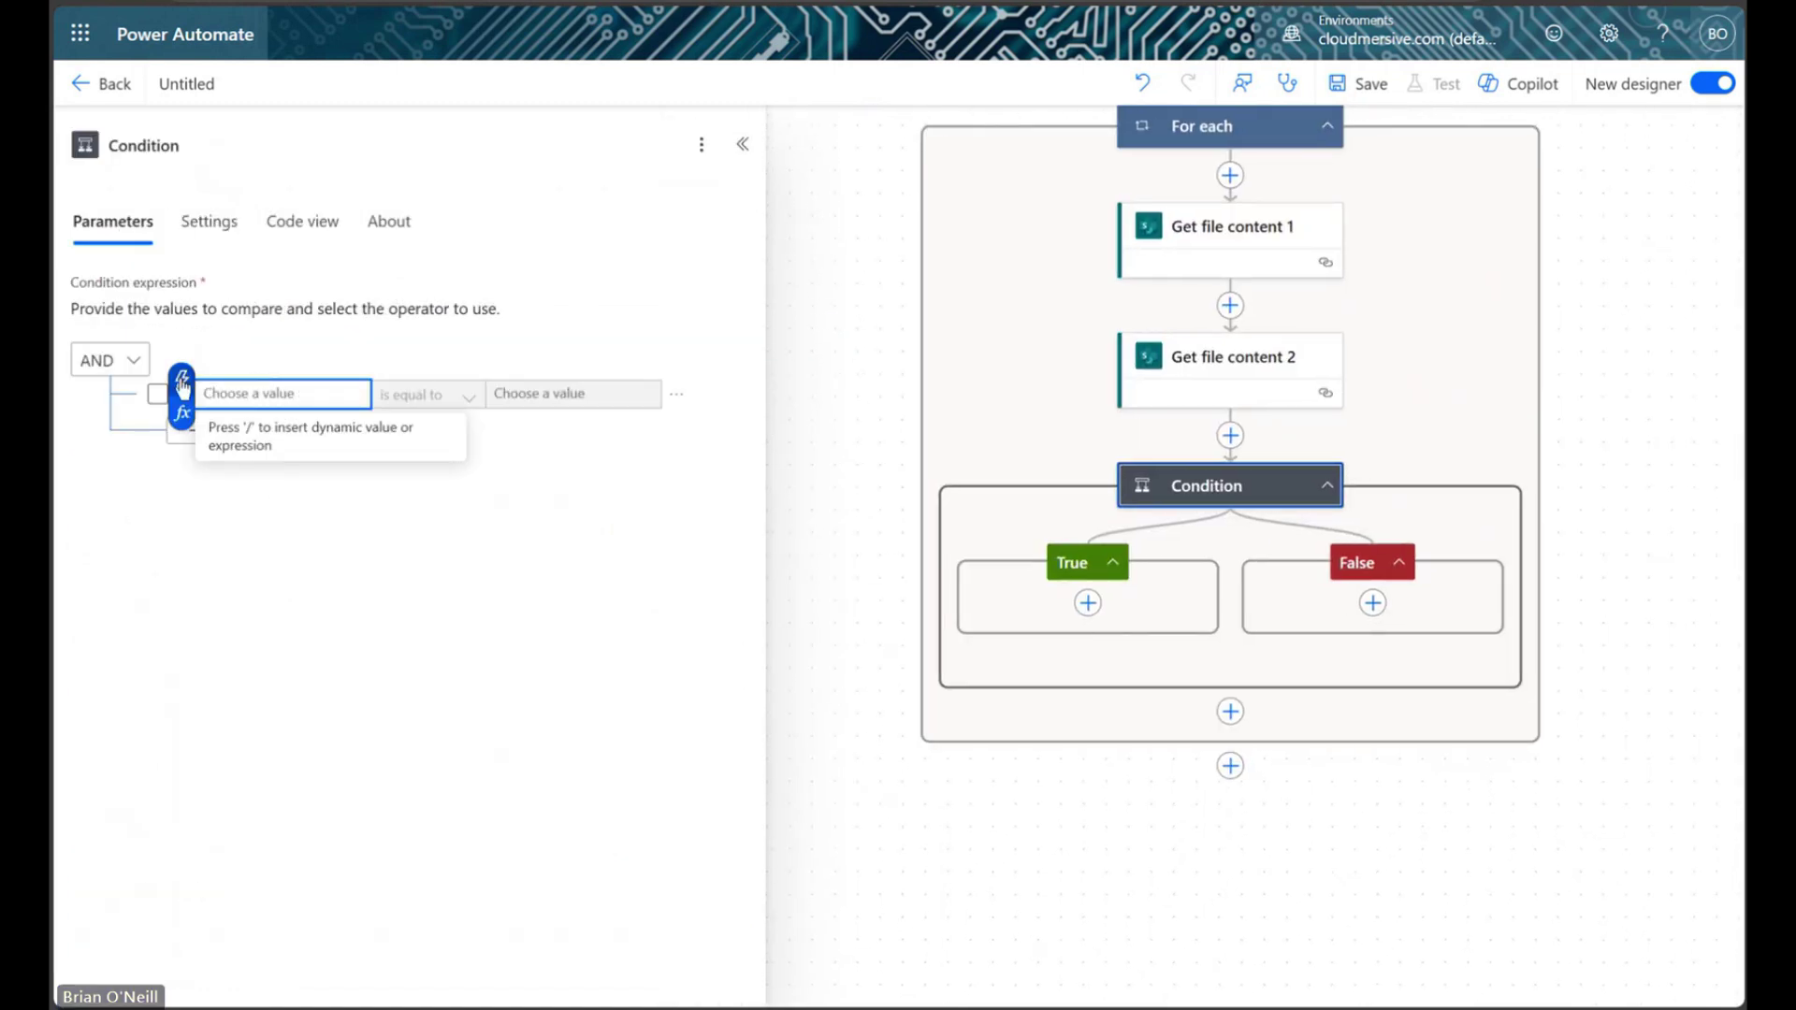
left_click(180, 376)
left_click(629, 832)
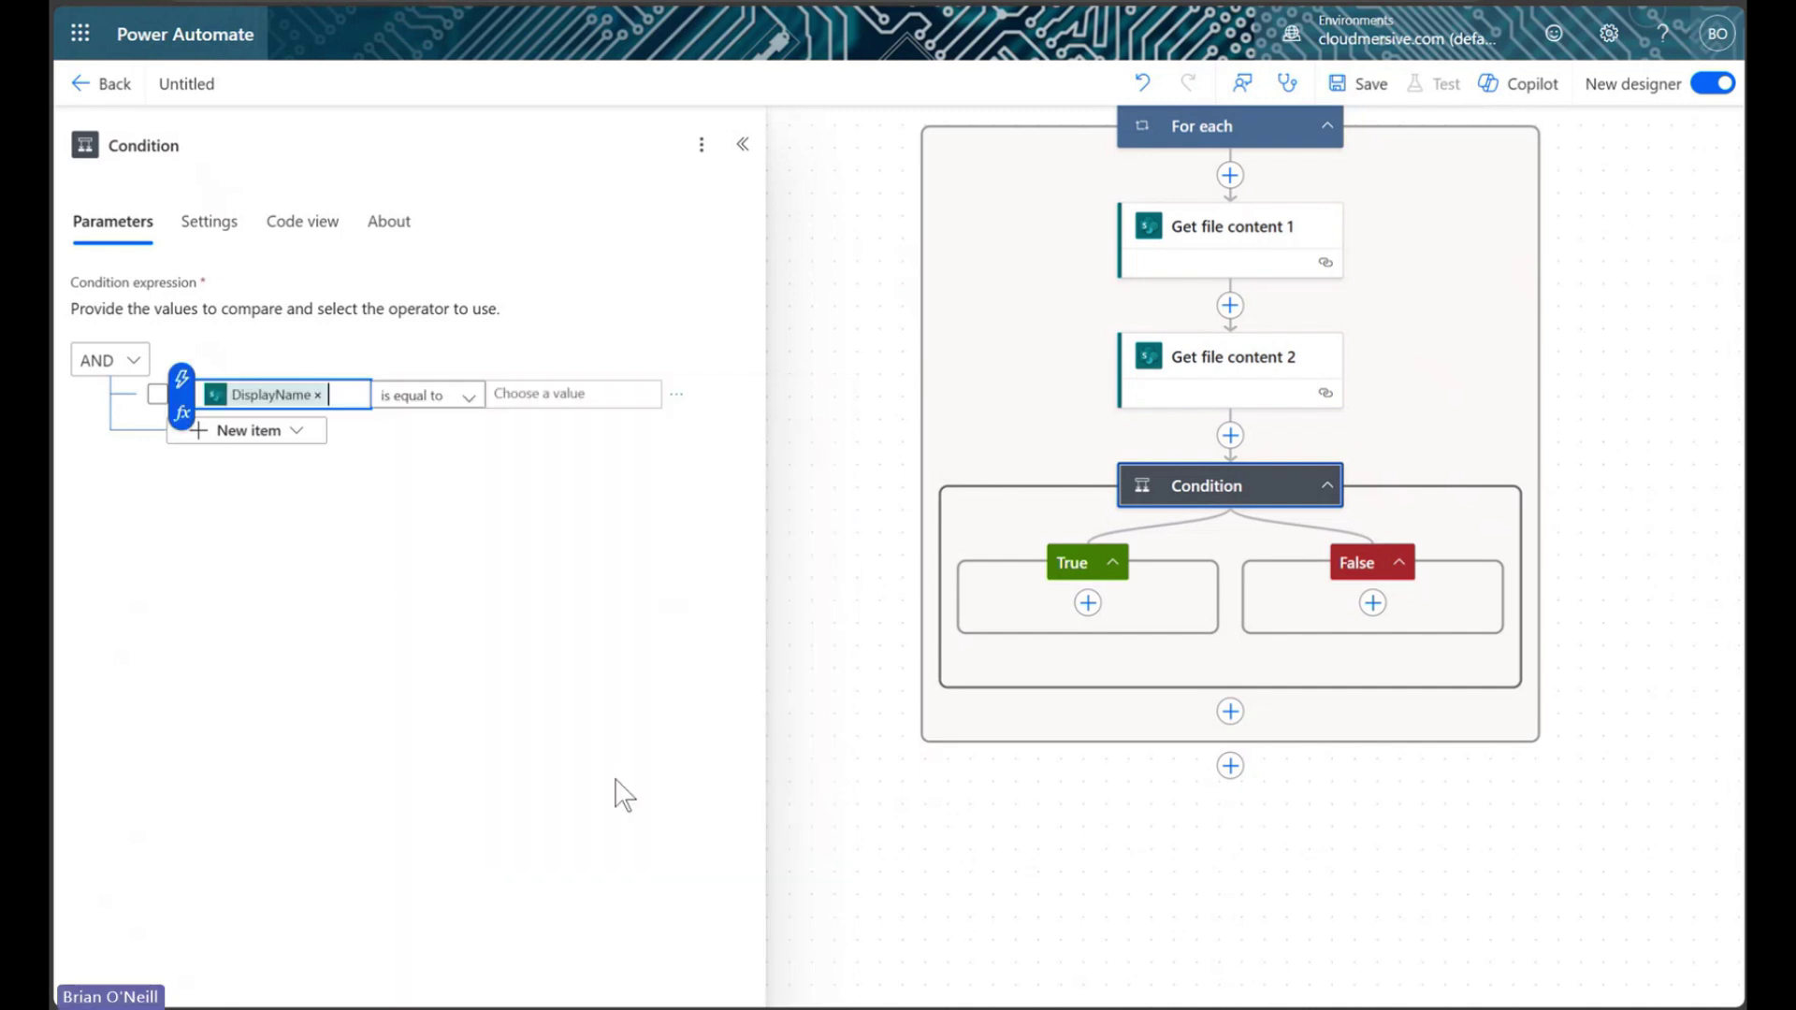
Make the Condition test 'is not equal to' against Get file metadata's body/DisplayName
left_click(421, 396)
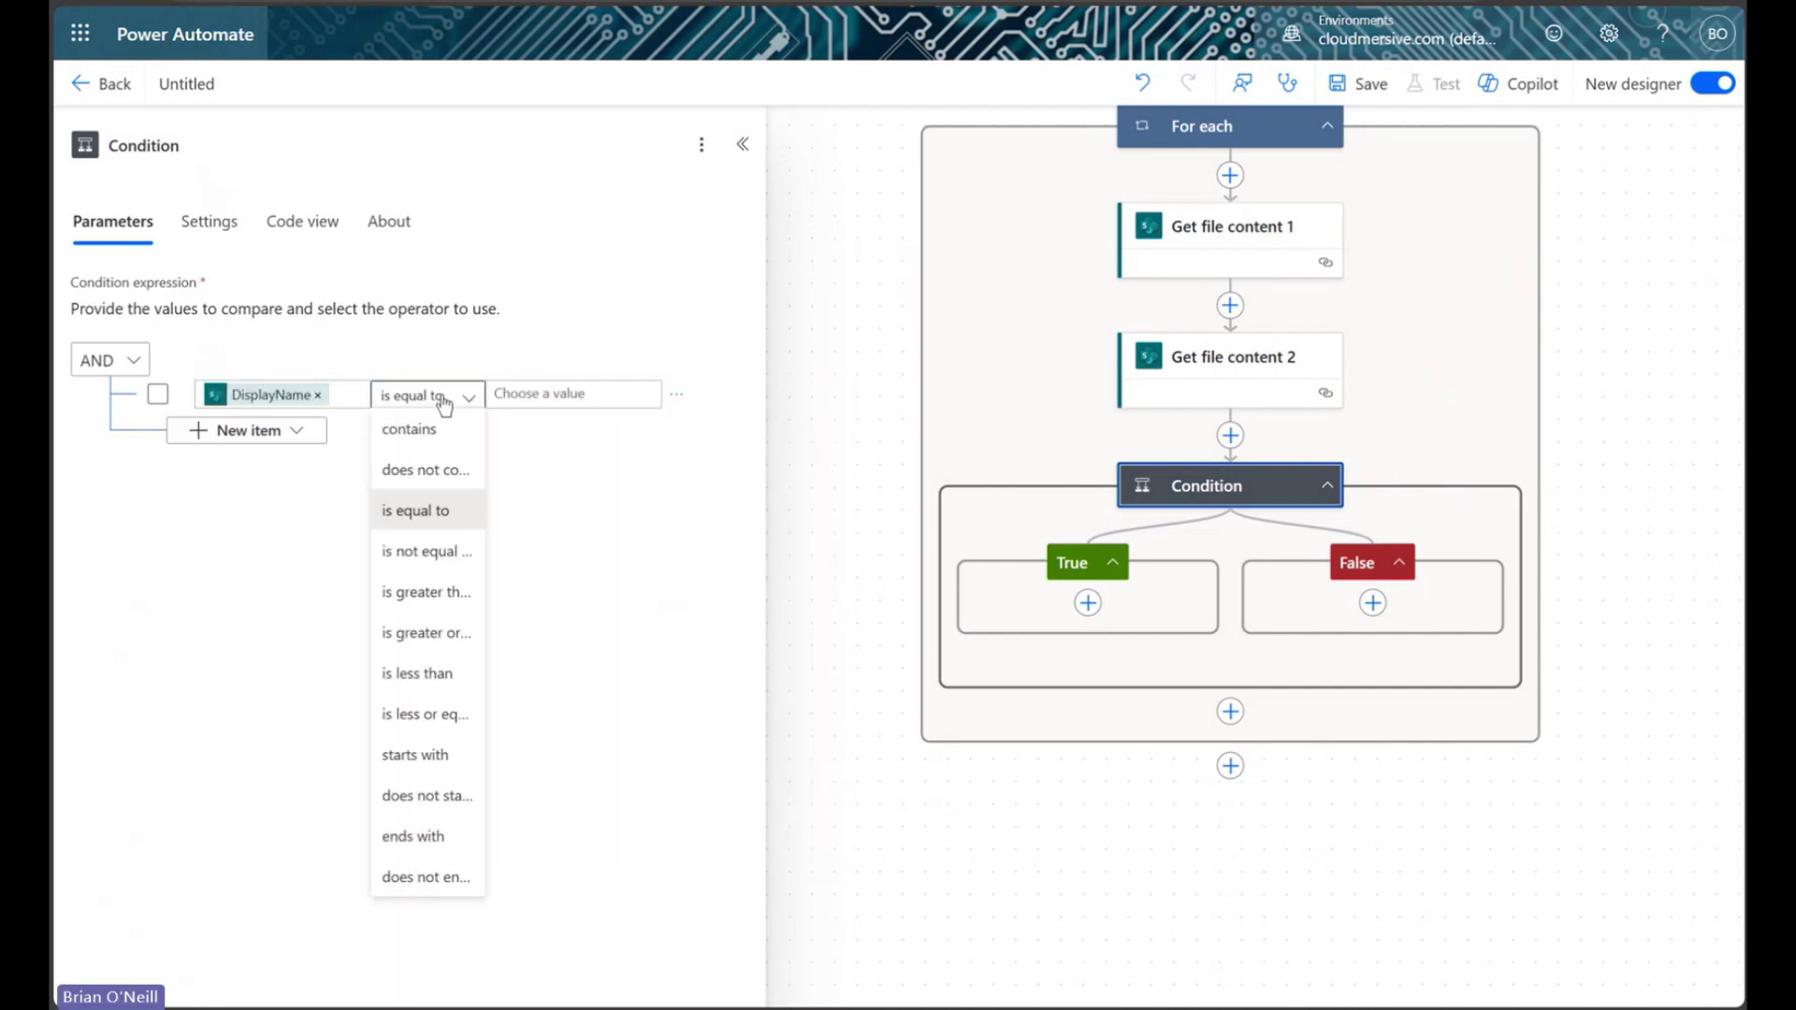
left_click(450, 553)
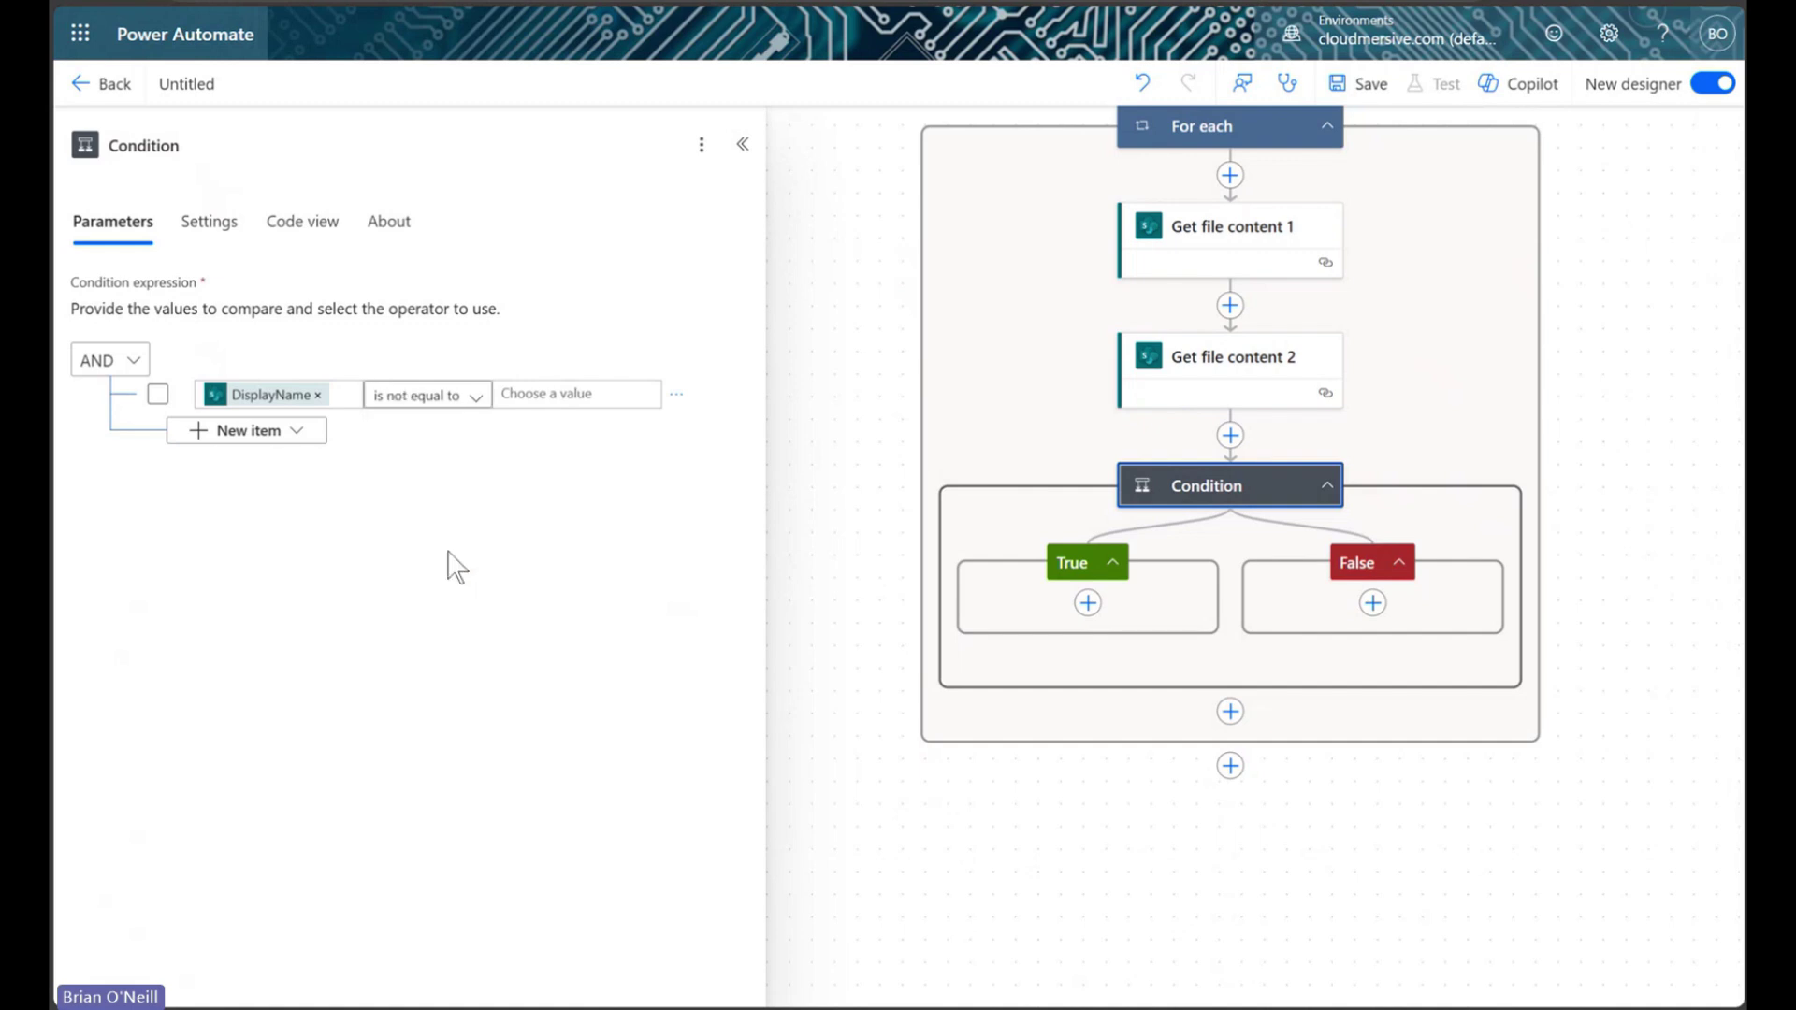
left_click(593, 386)
left_click(477, 379)
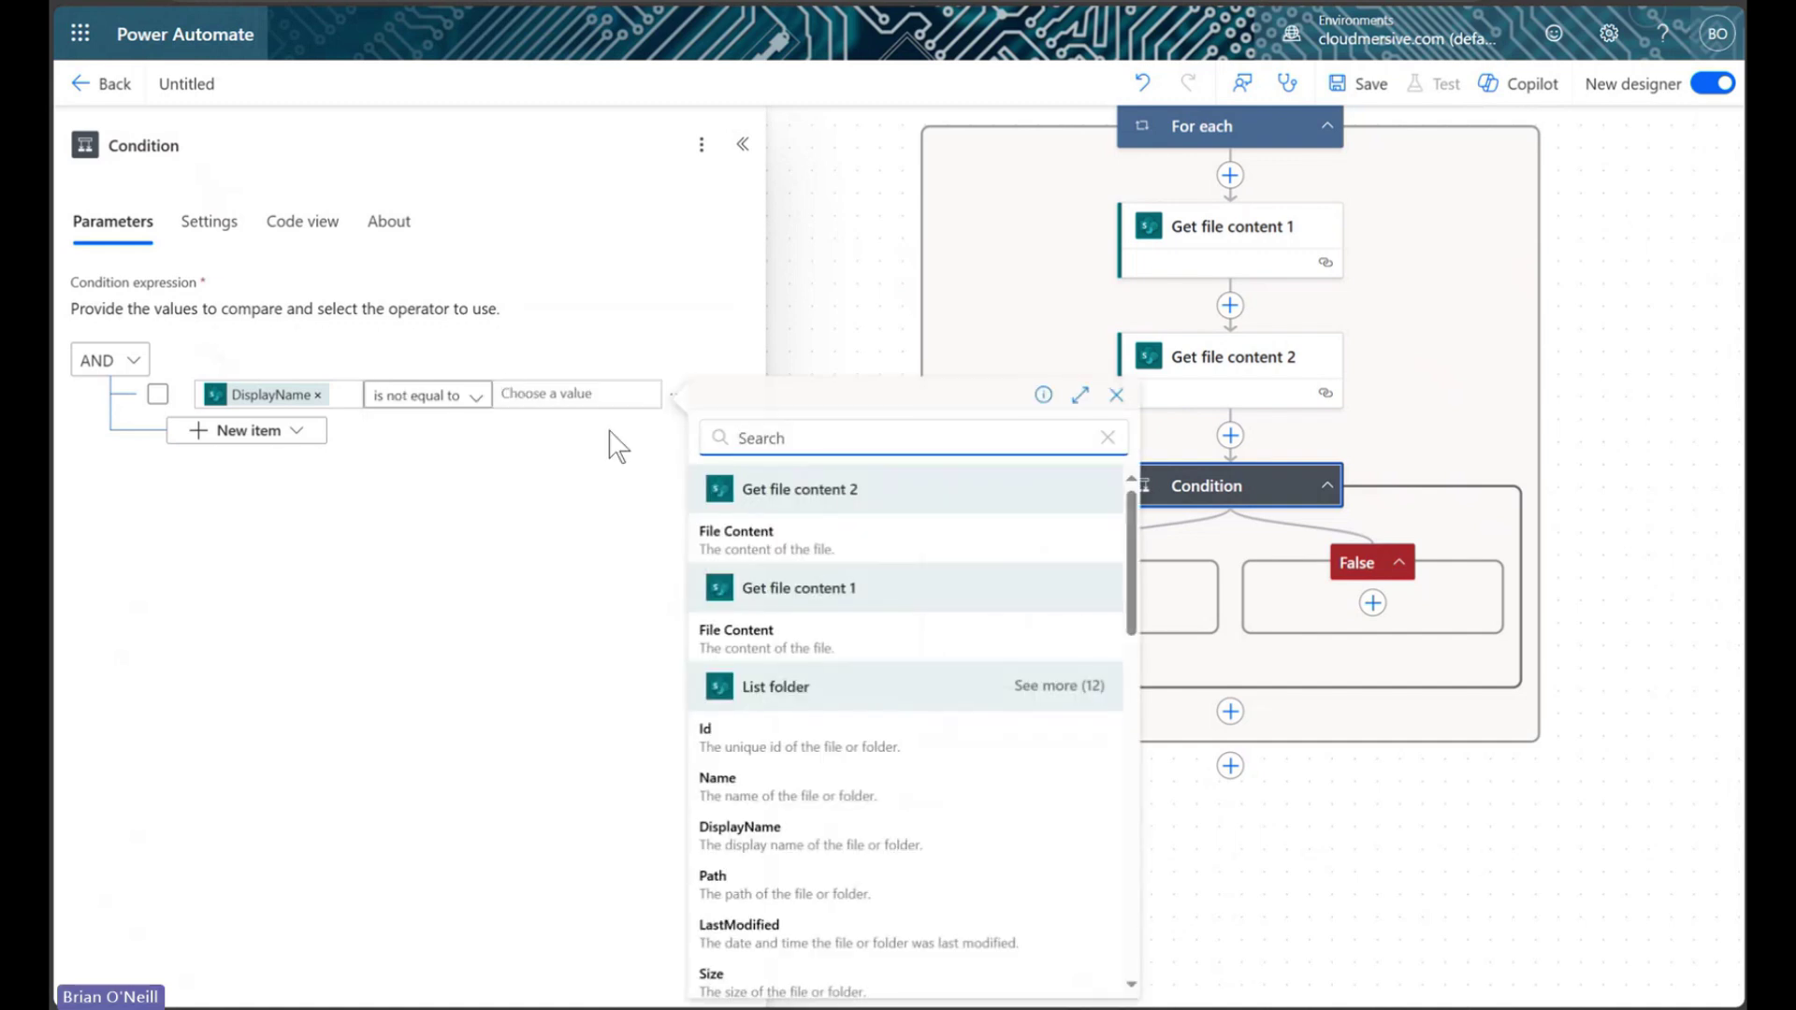
scroll(853, 741, "down", 5)
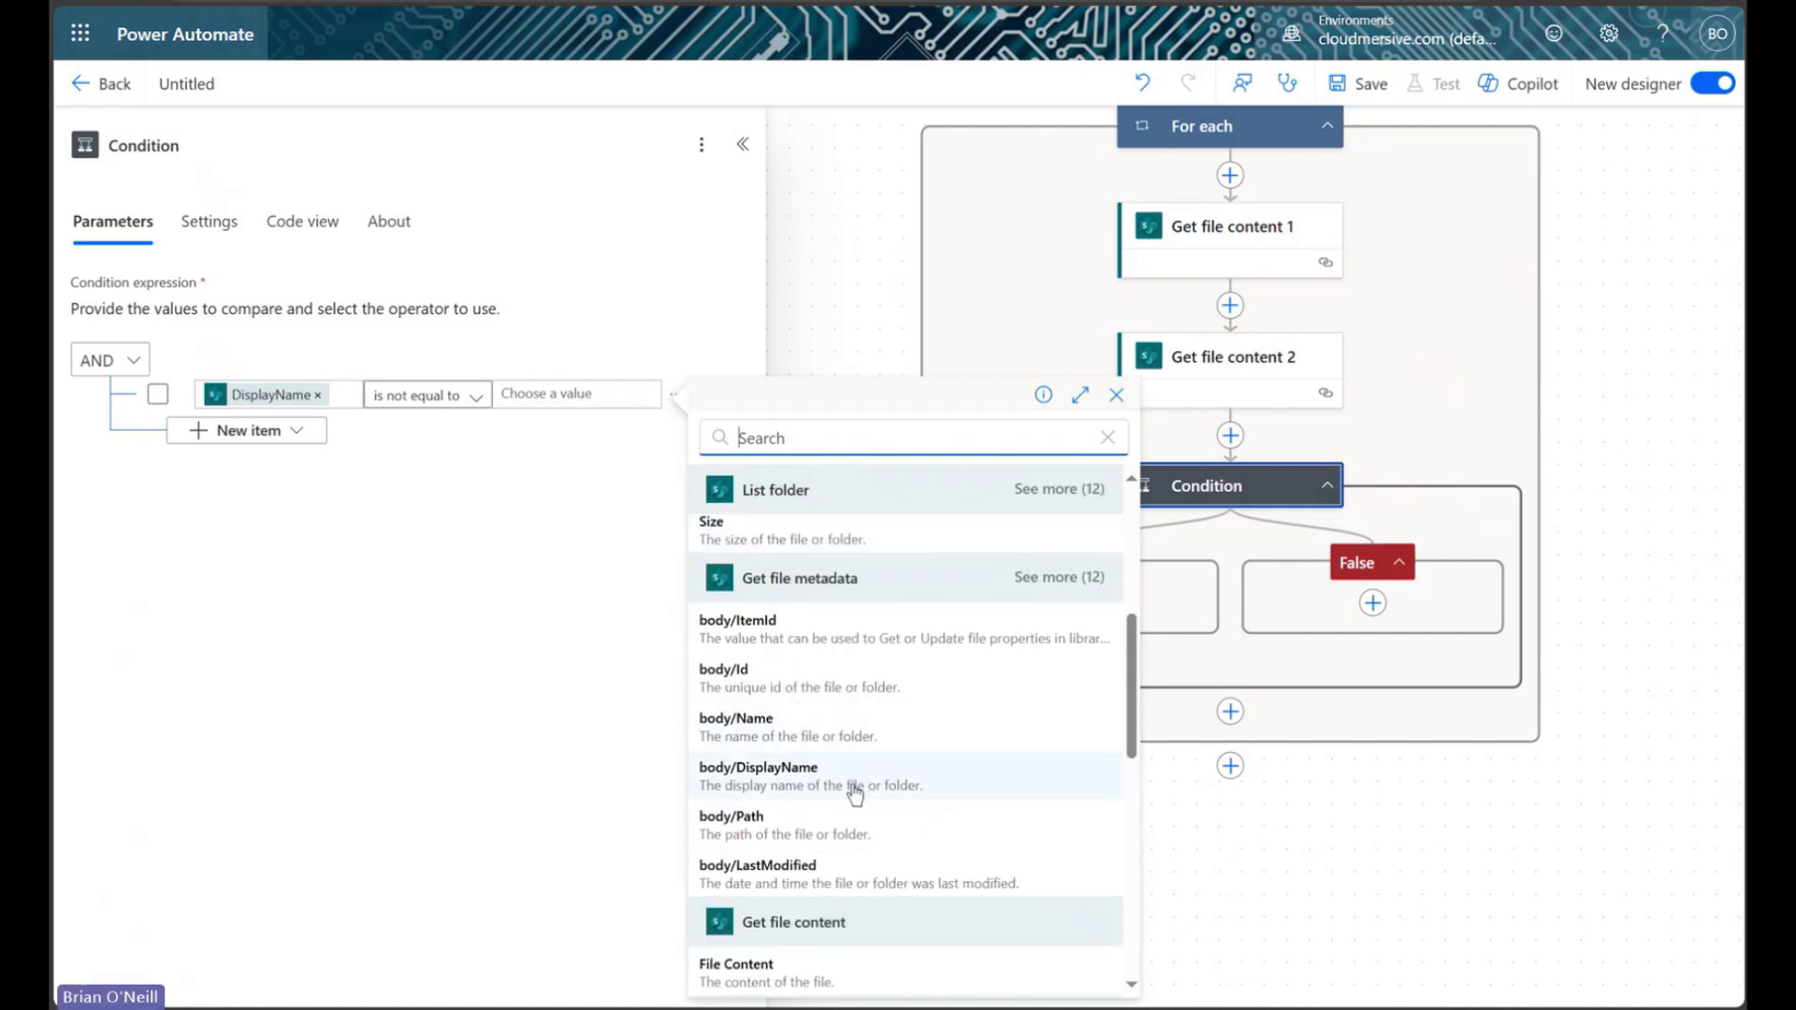
left_click(850, 781)
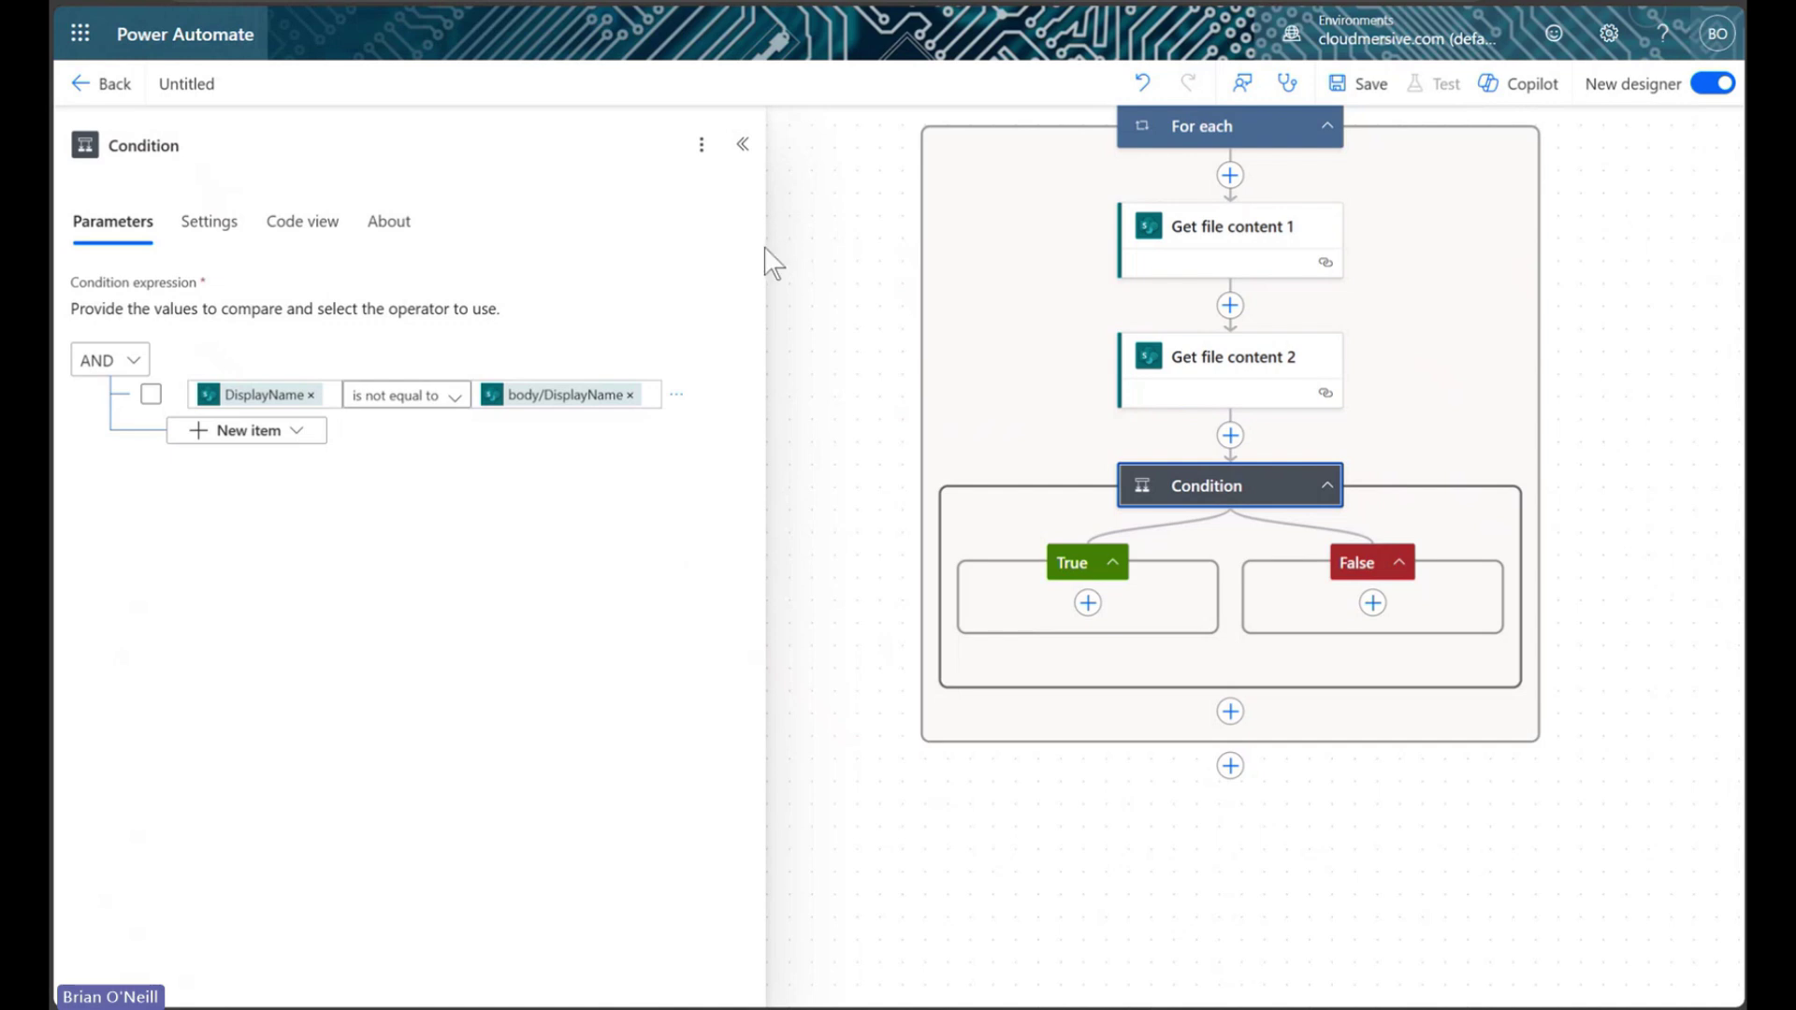
left_click(743, 144)
left_click_drag(714, 297, 588, 308)
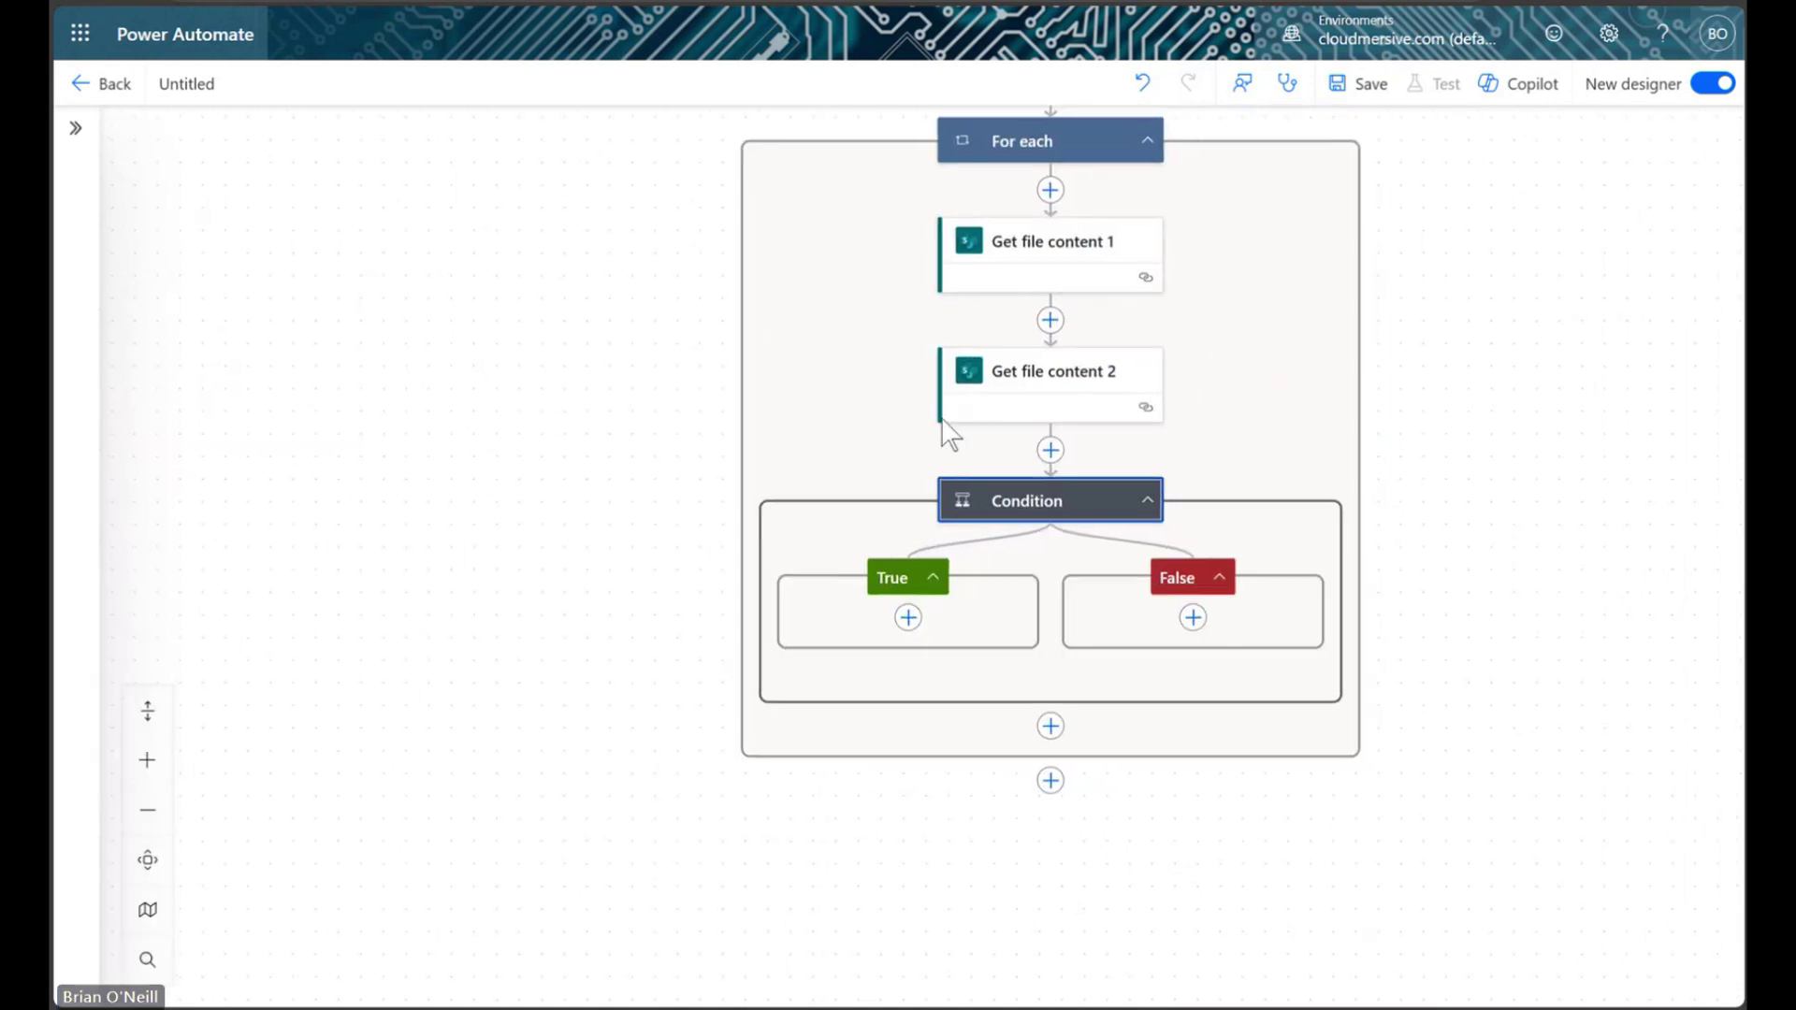
Search Cloudmersive in the True branch and show all Document Conversion actions
left_click(909, 618)
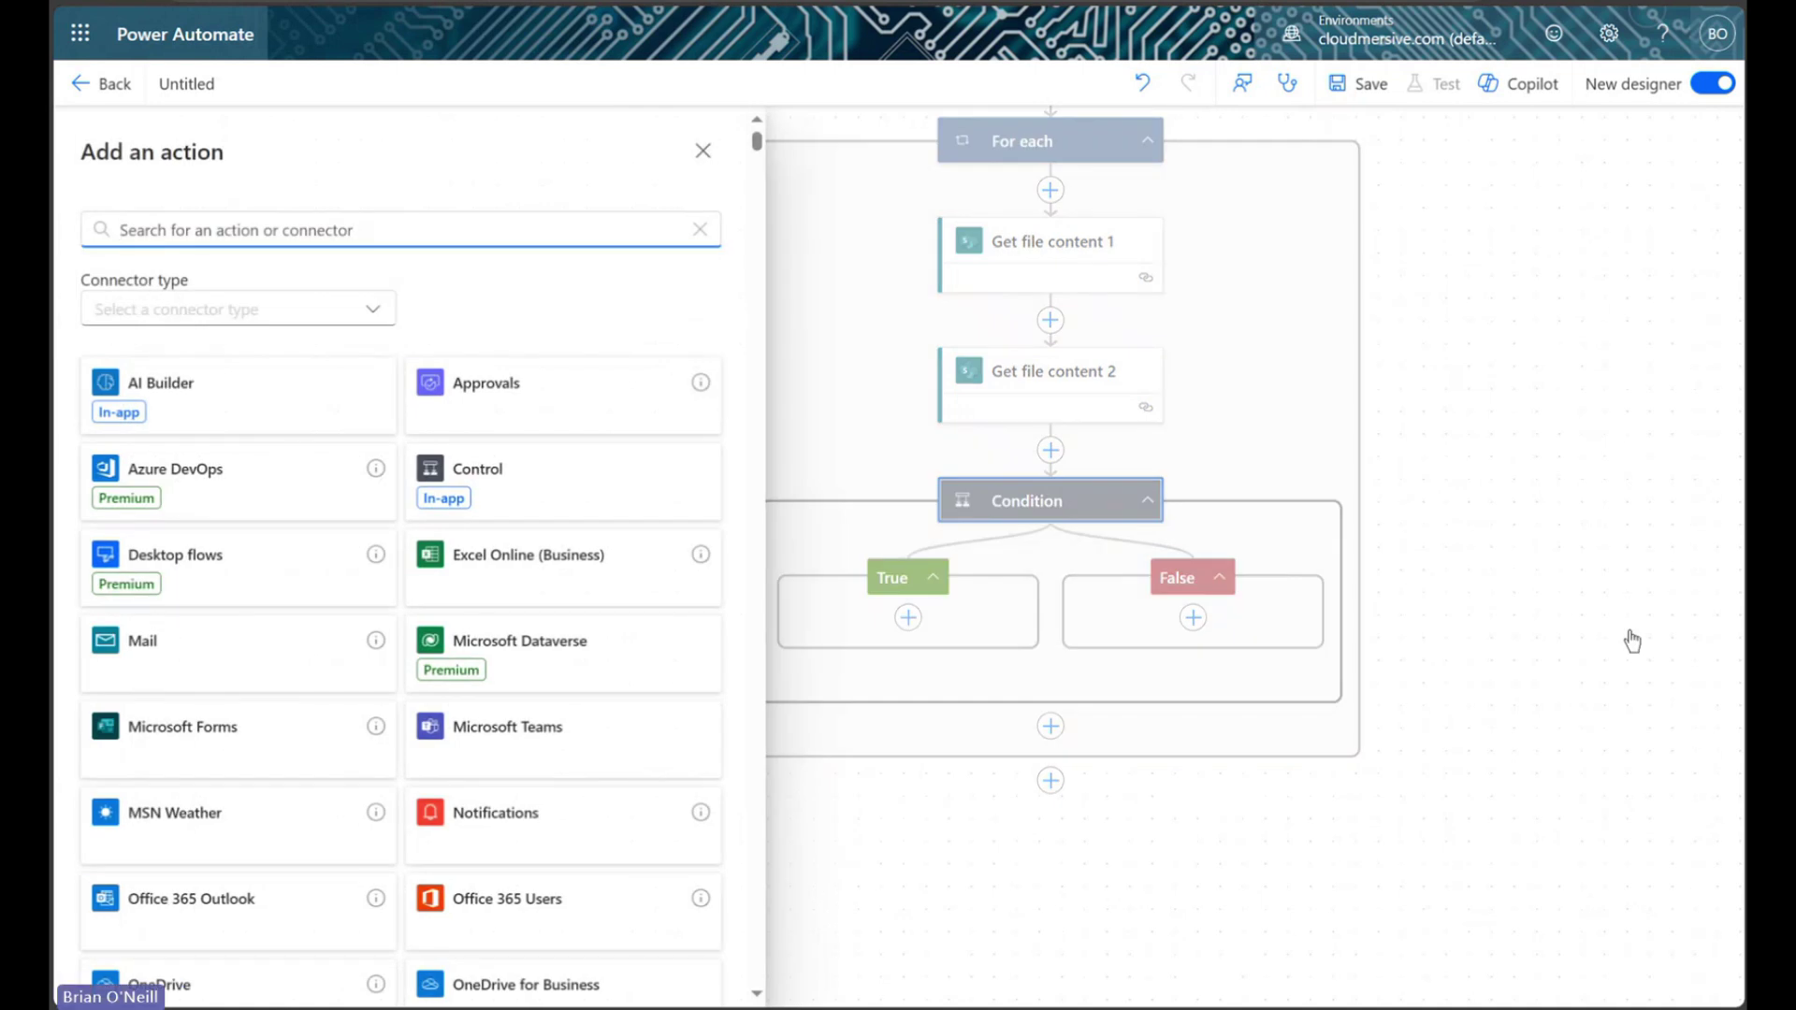
type("Cloudmersive")
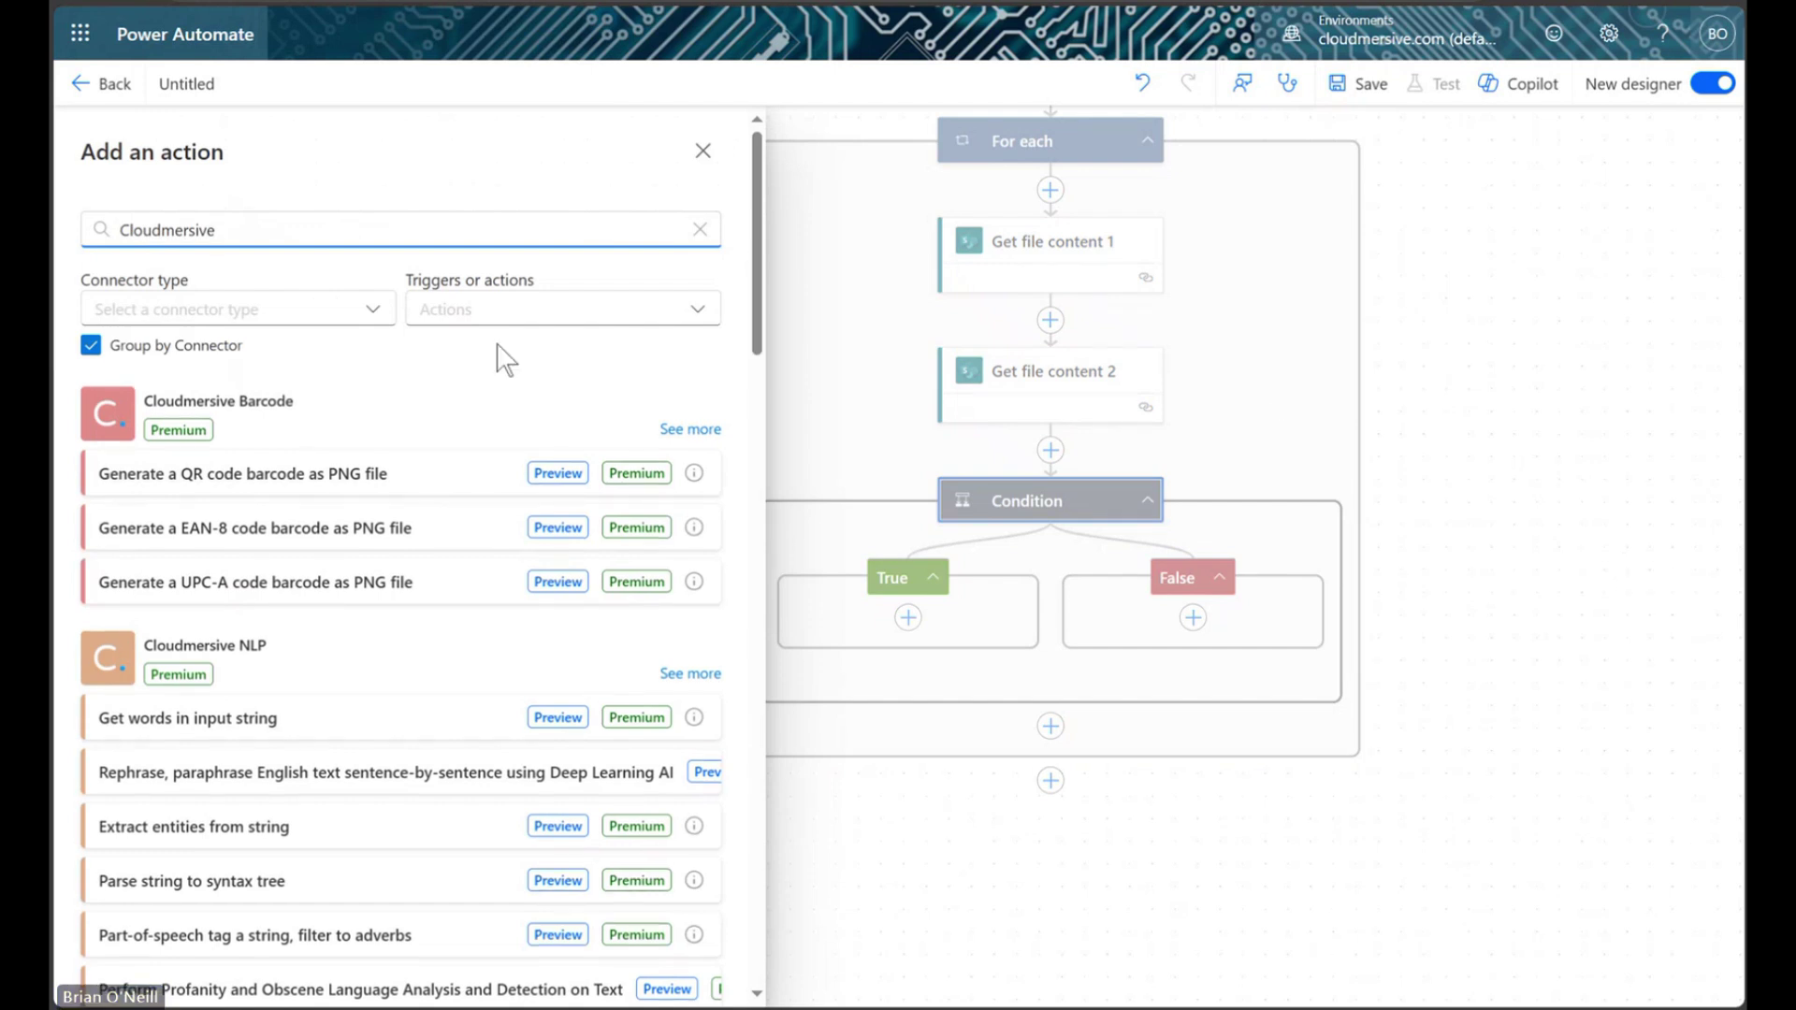
scroll(498, 368, "down", 20)
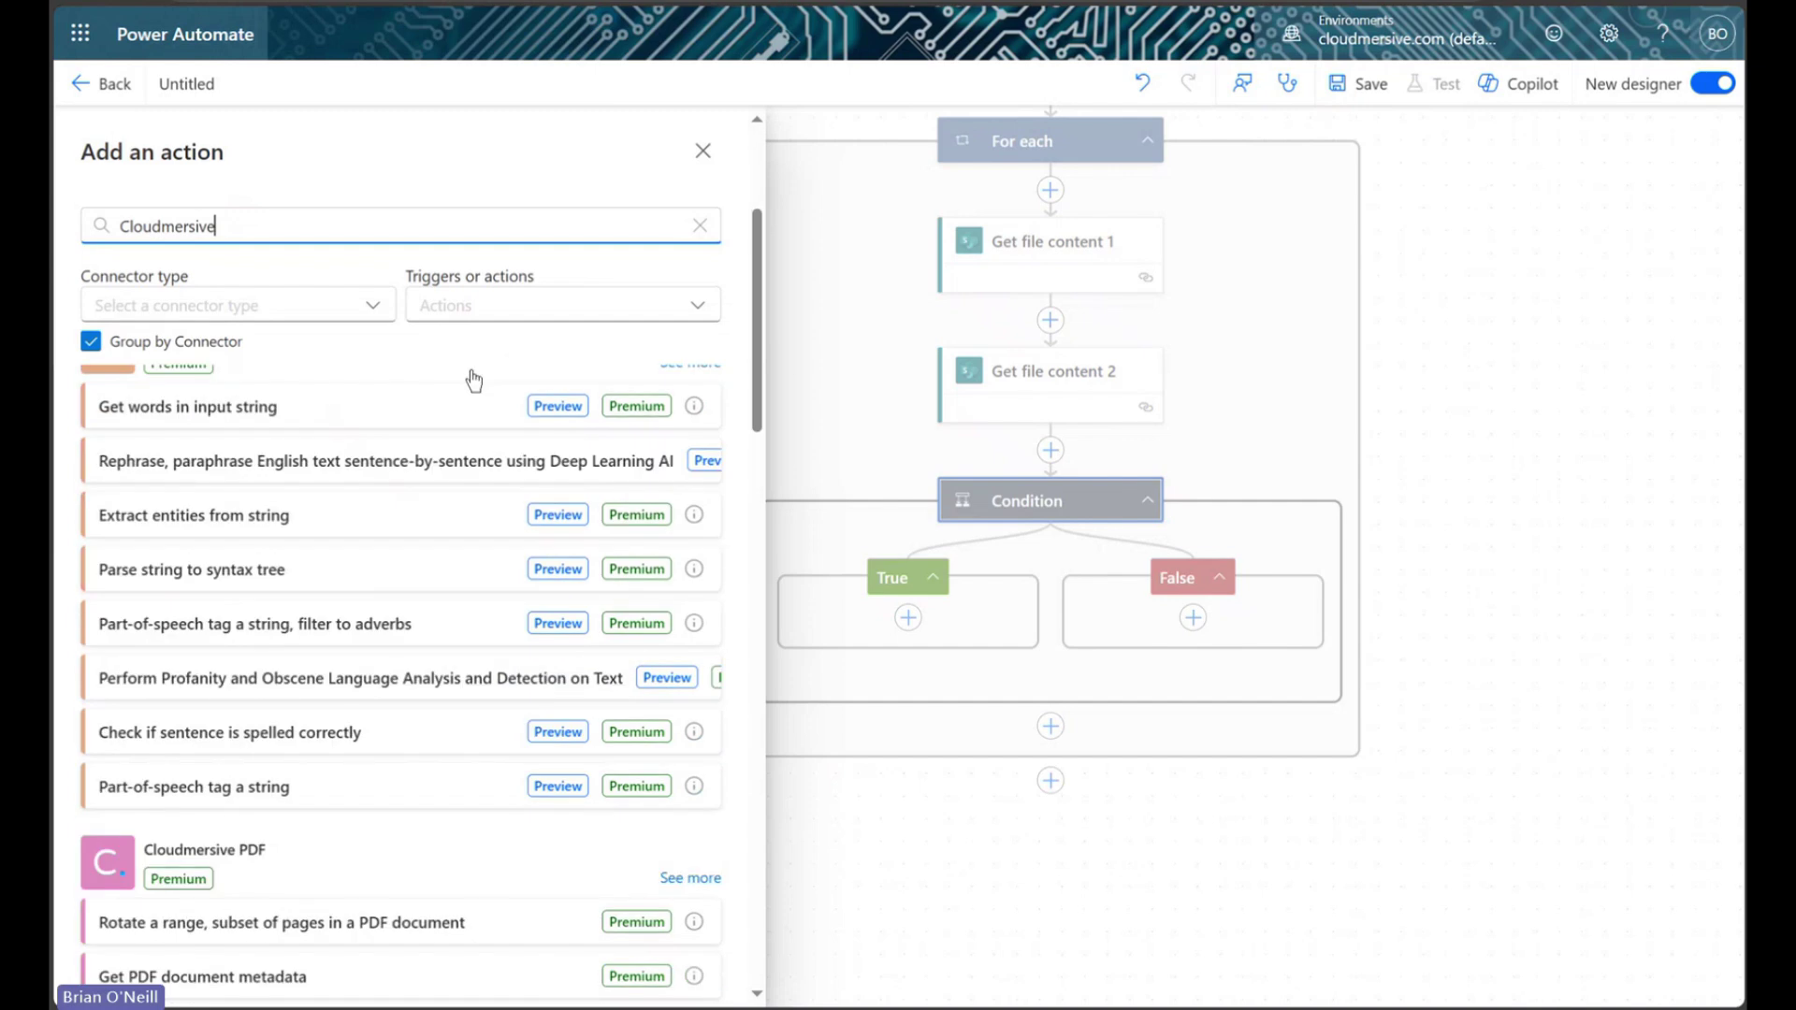
scroll(430, 526, "down", 1)
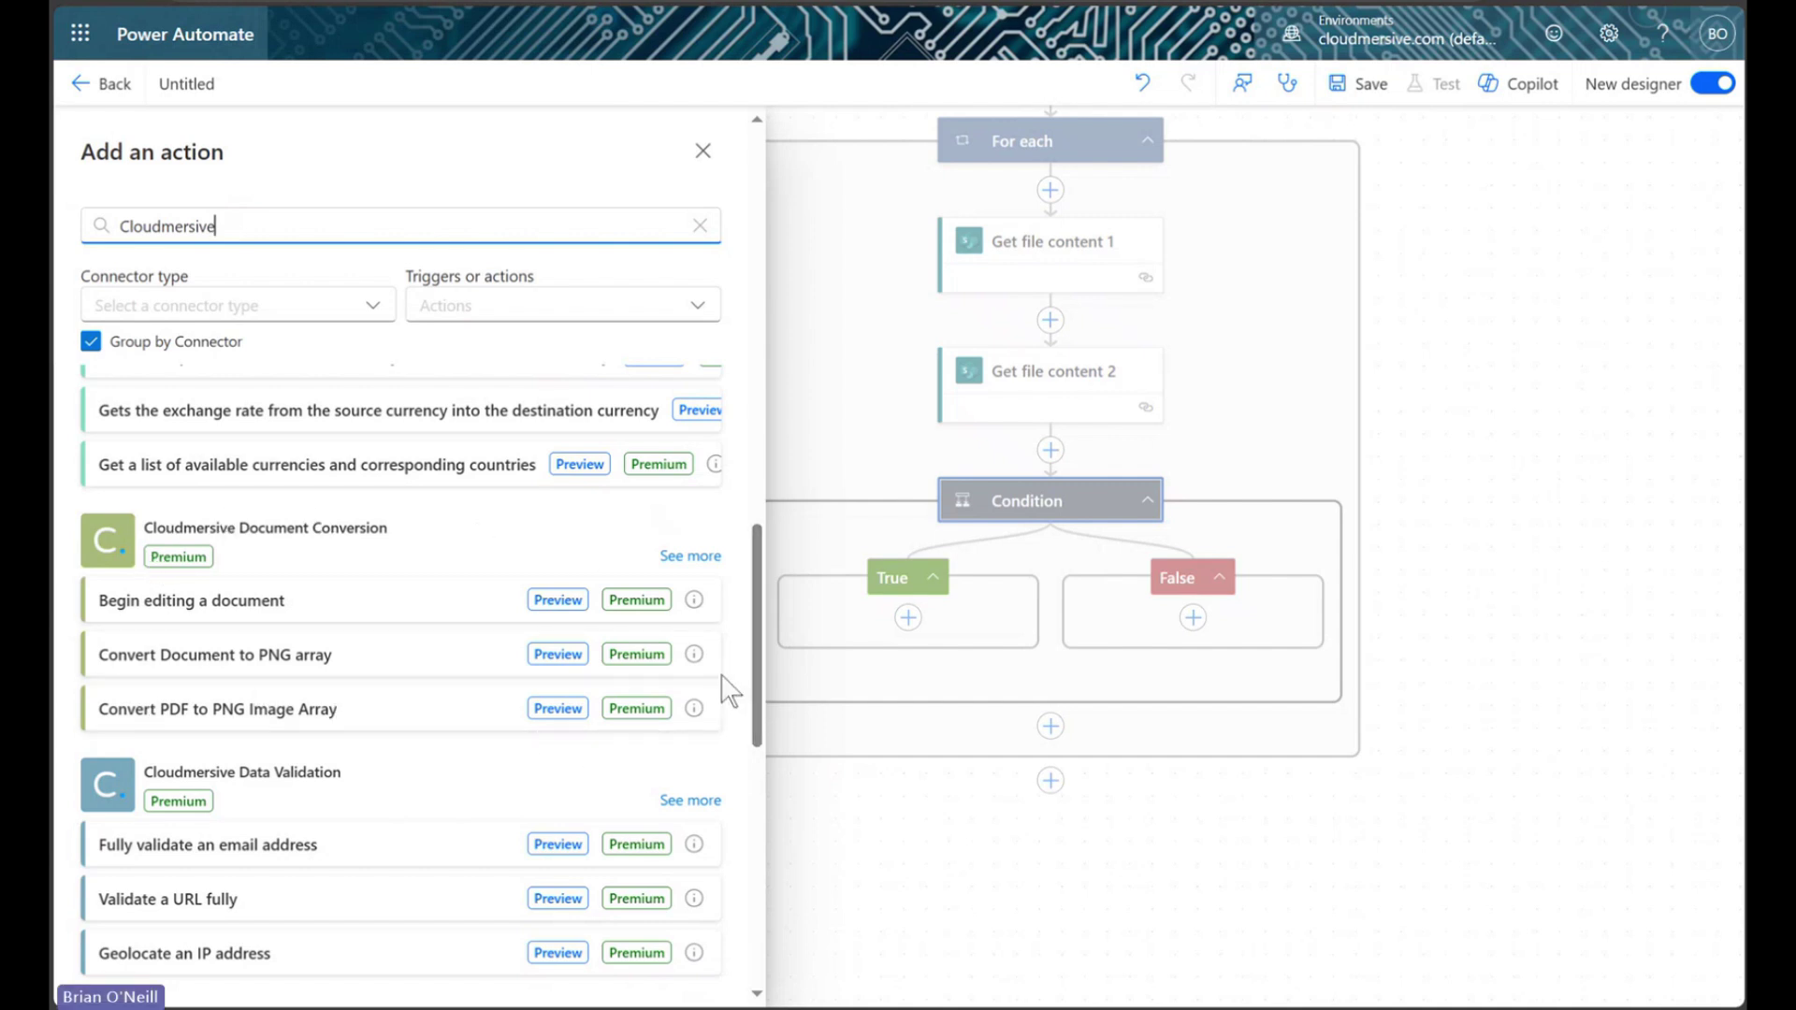
left_click(689, 556)
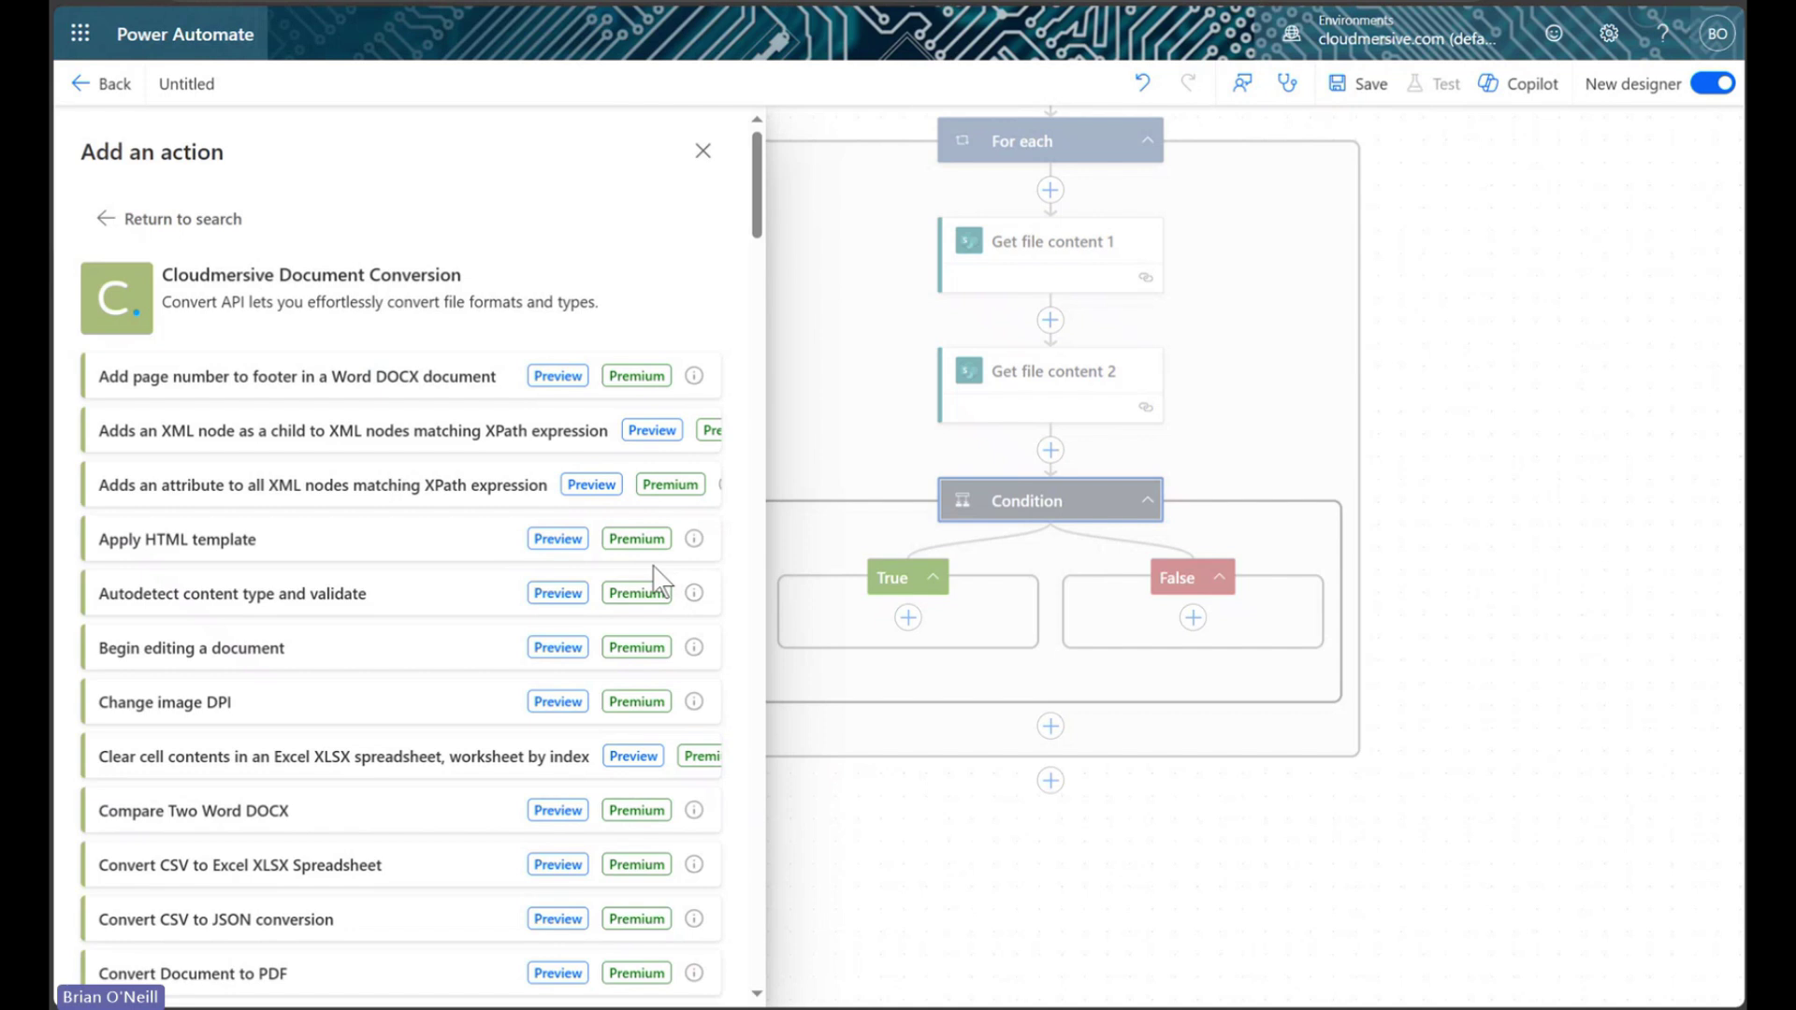
Add Merge Two PDF Files Together and connect it to Document Conversion
key("ctrl+f")
type("merge two")
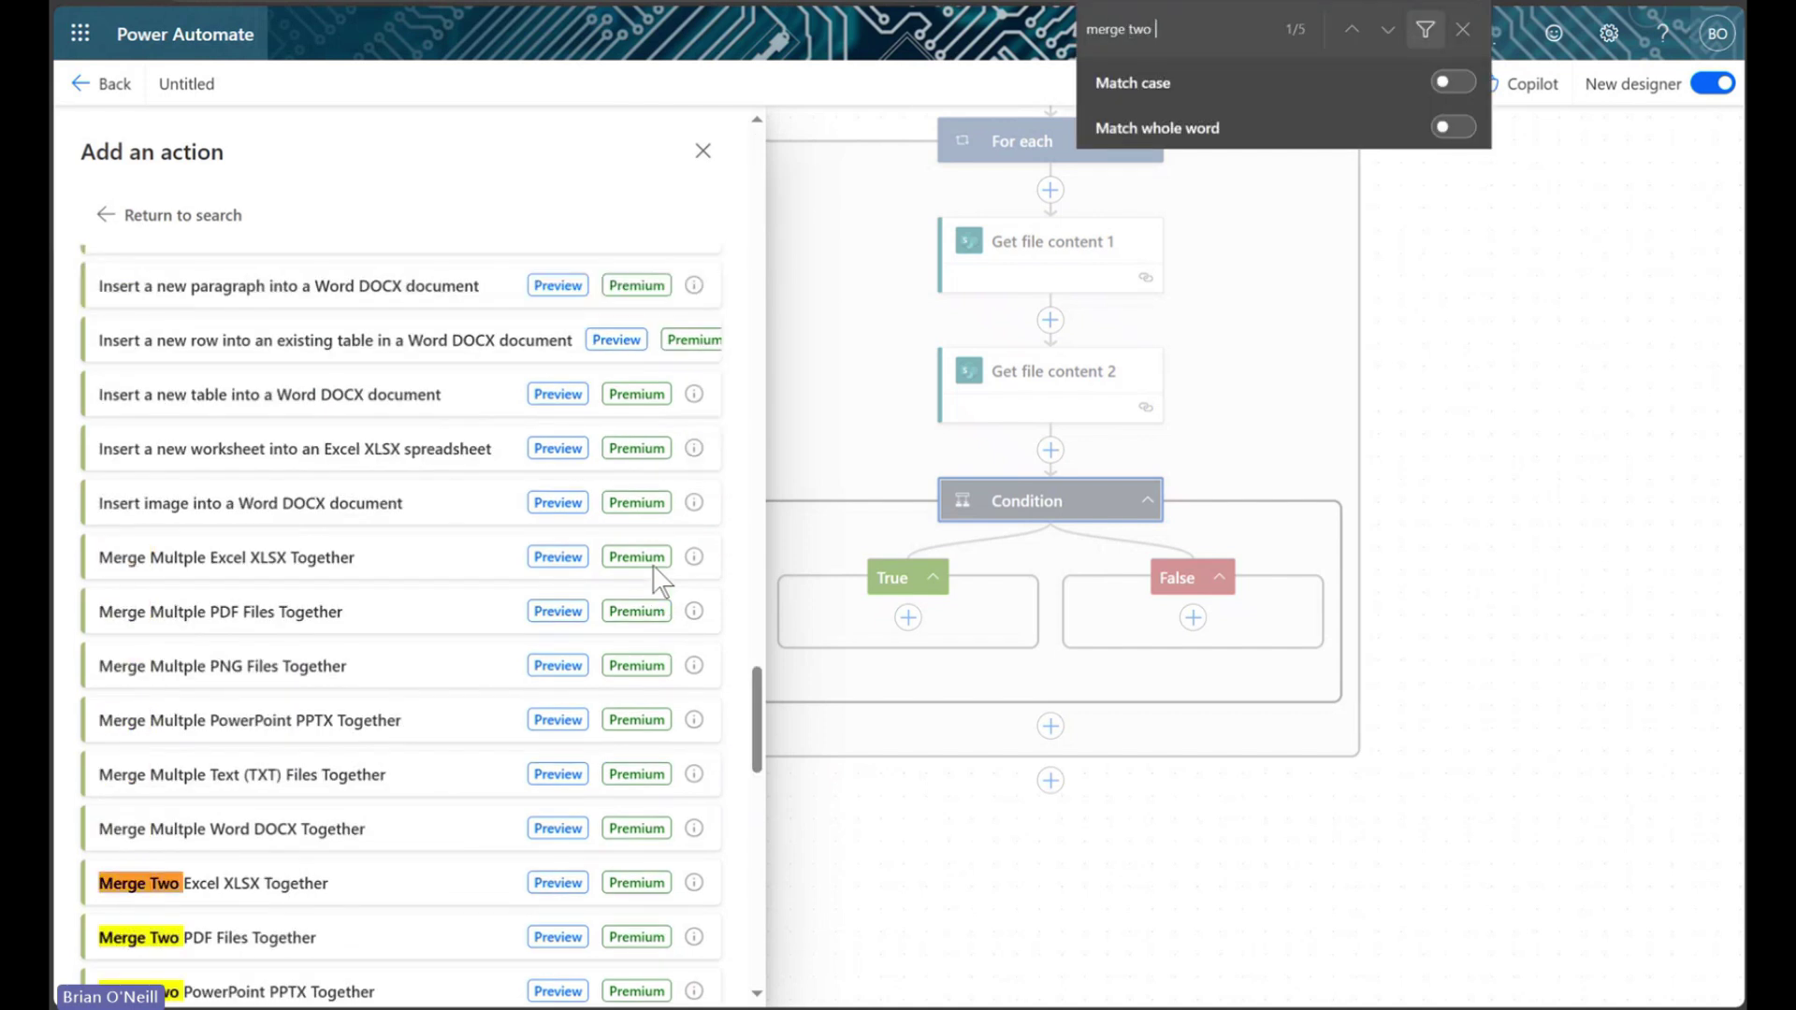
type(" pdf")
scroll(405, 794, "down", 4)
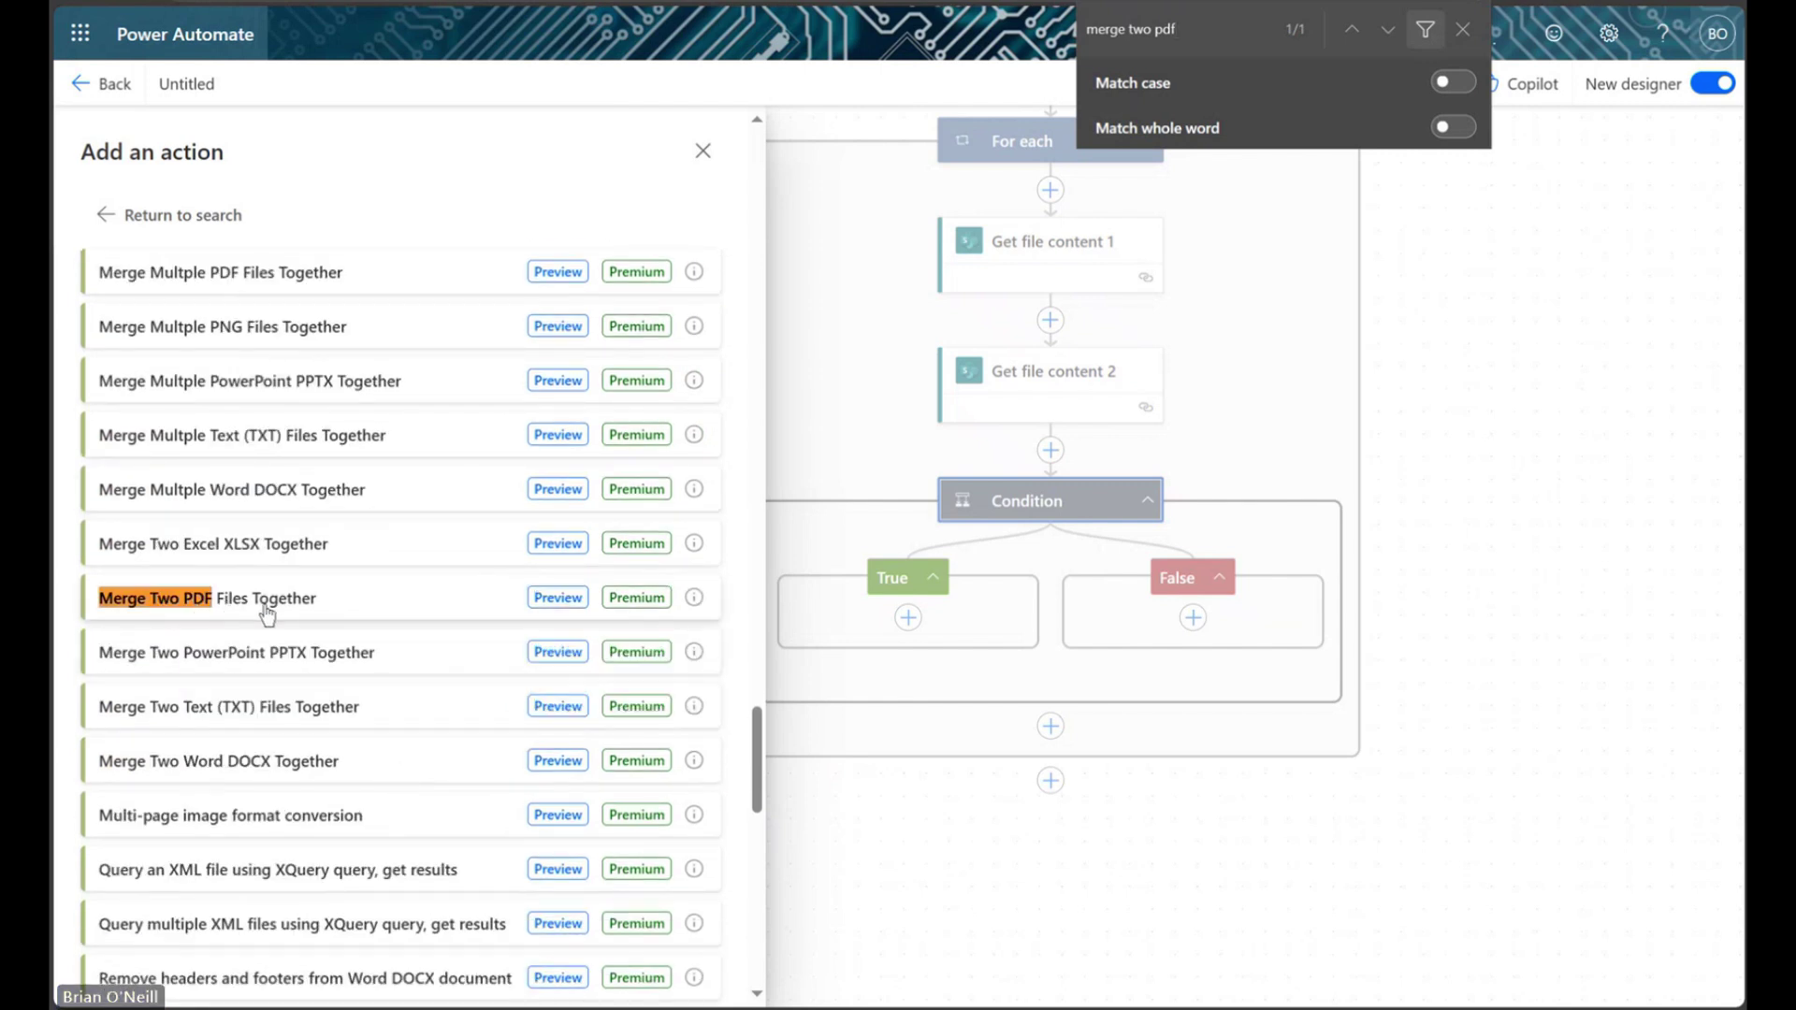
left_click(380, 613)
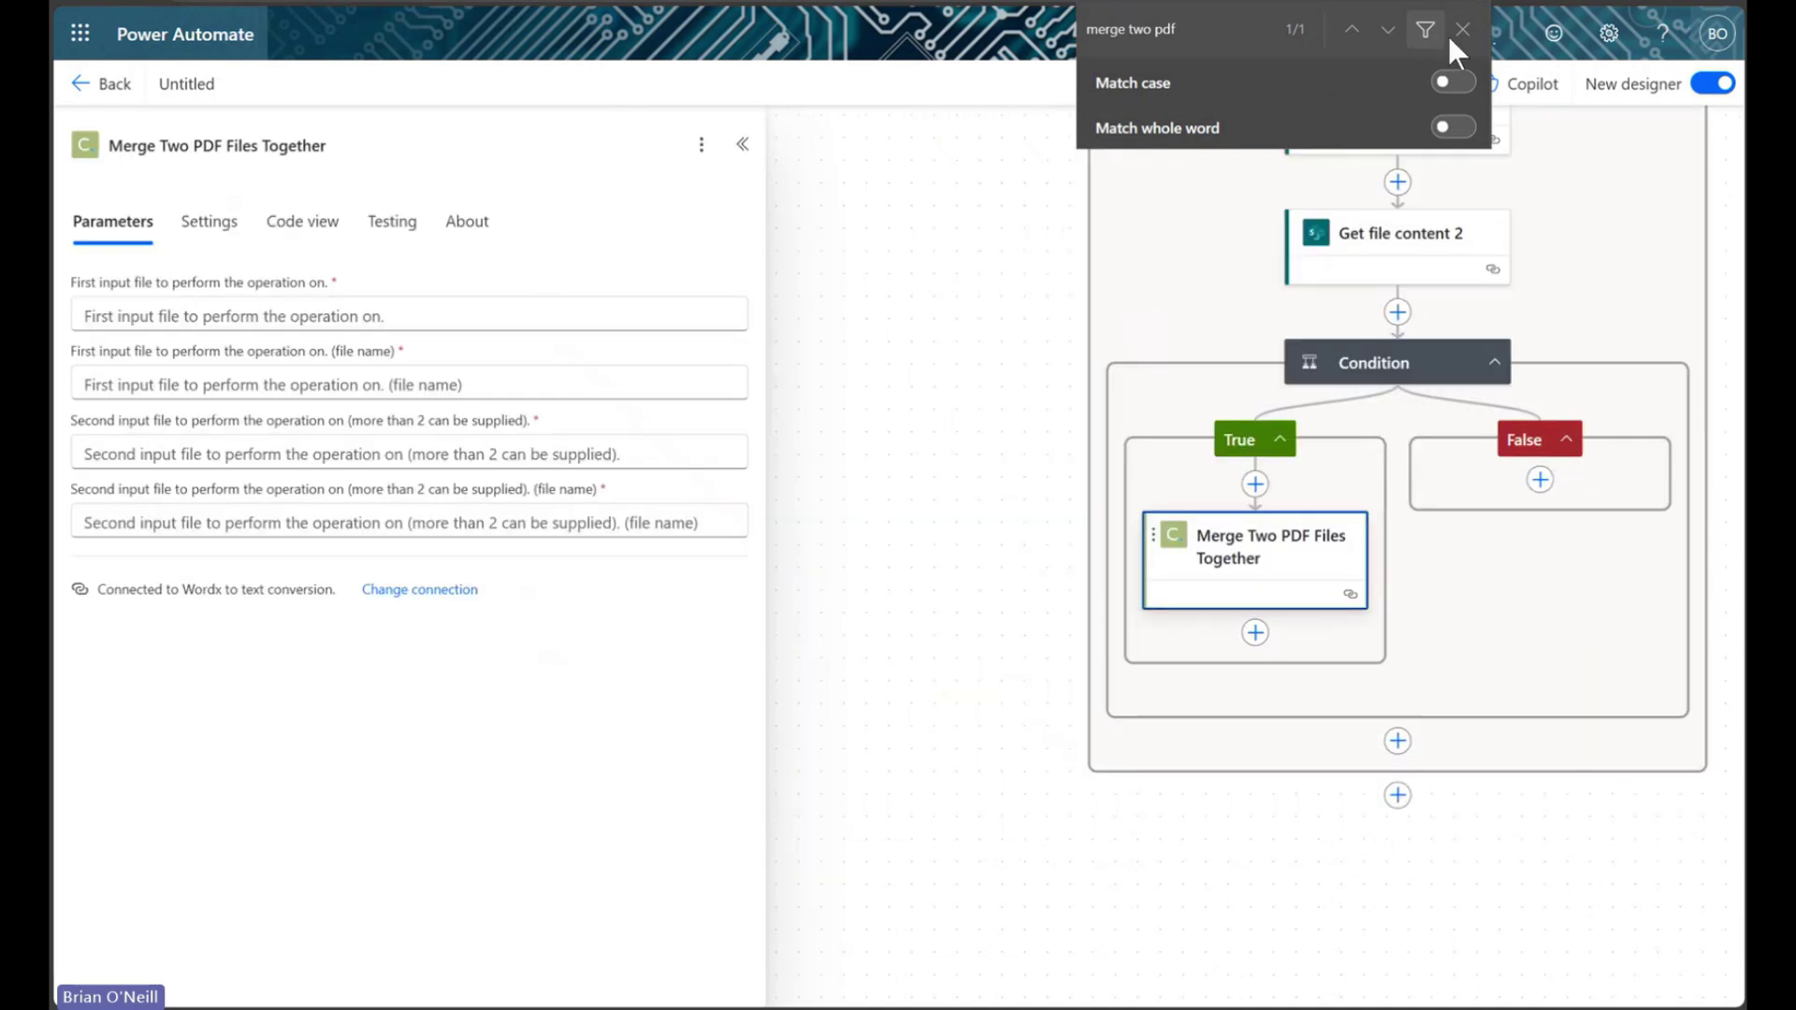
left_click(1462, 29)
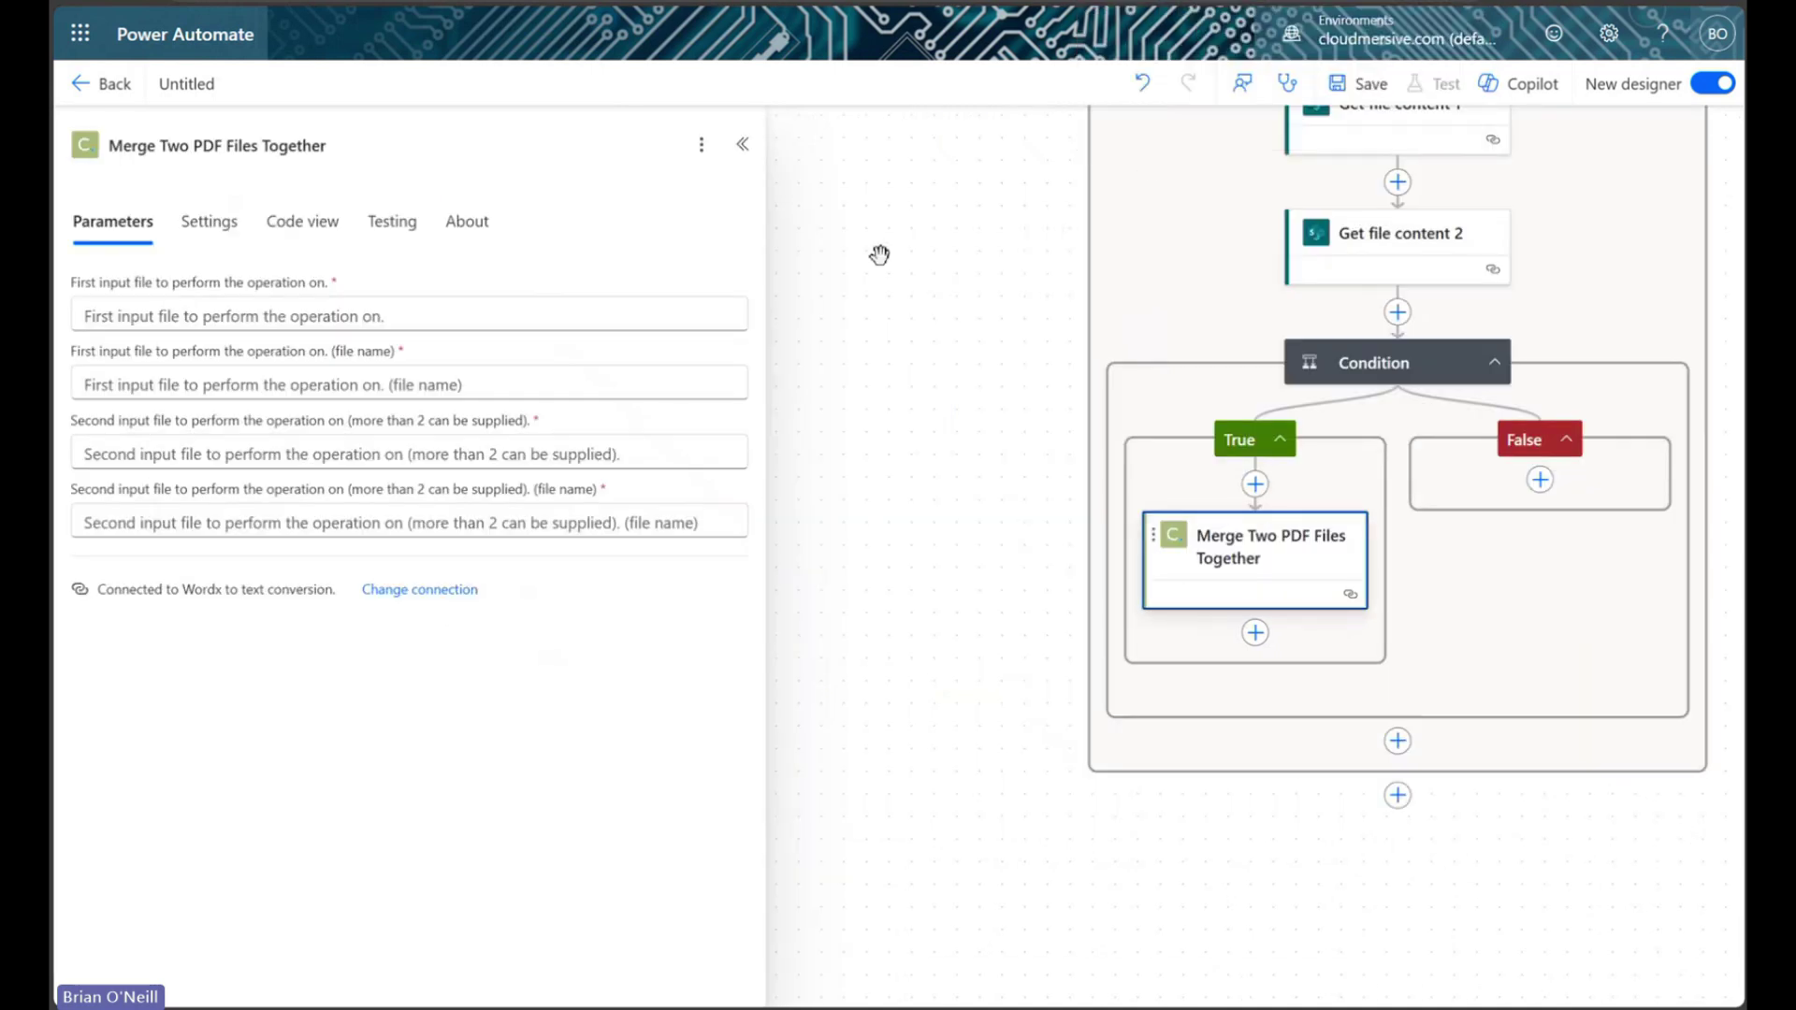
left_click(436, 593)
left_click(349, 435)
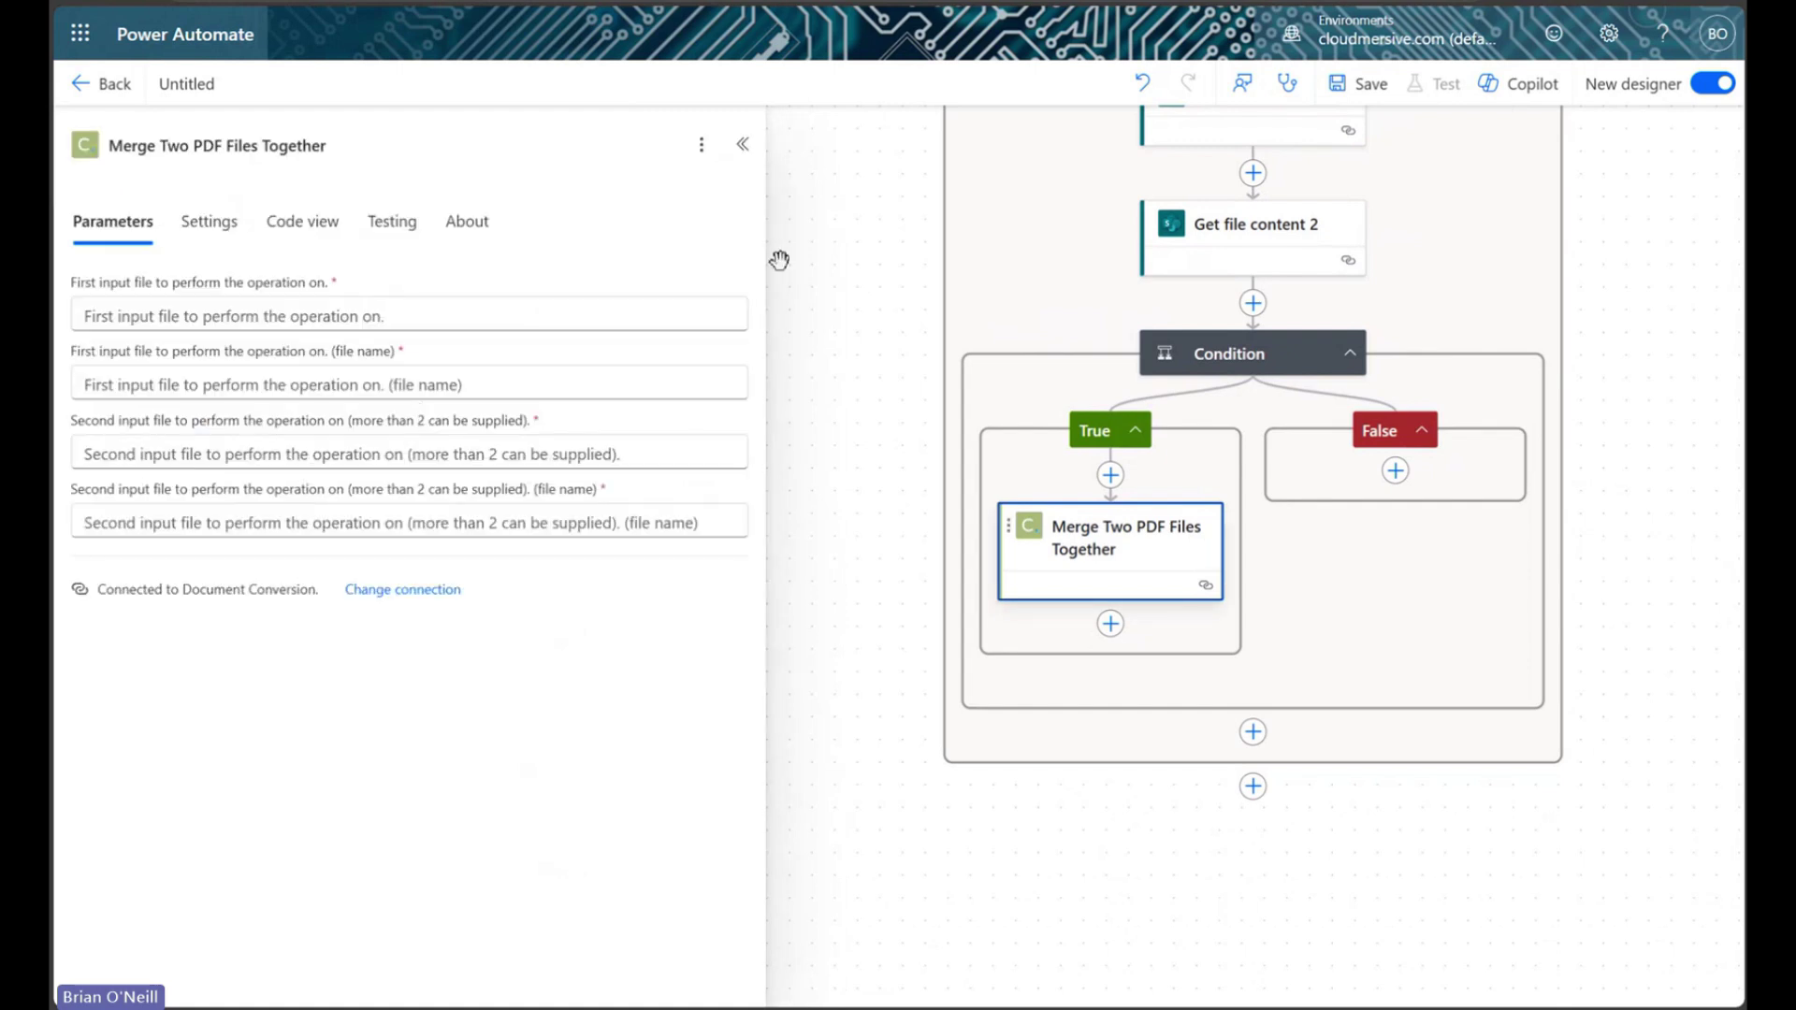
left_click_drag(881, 249, 767, 241)
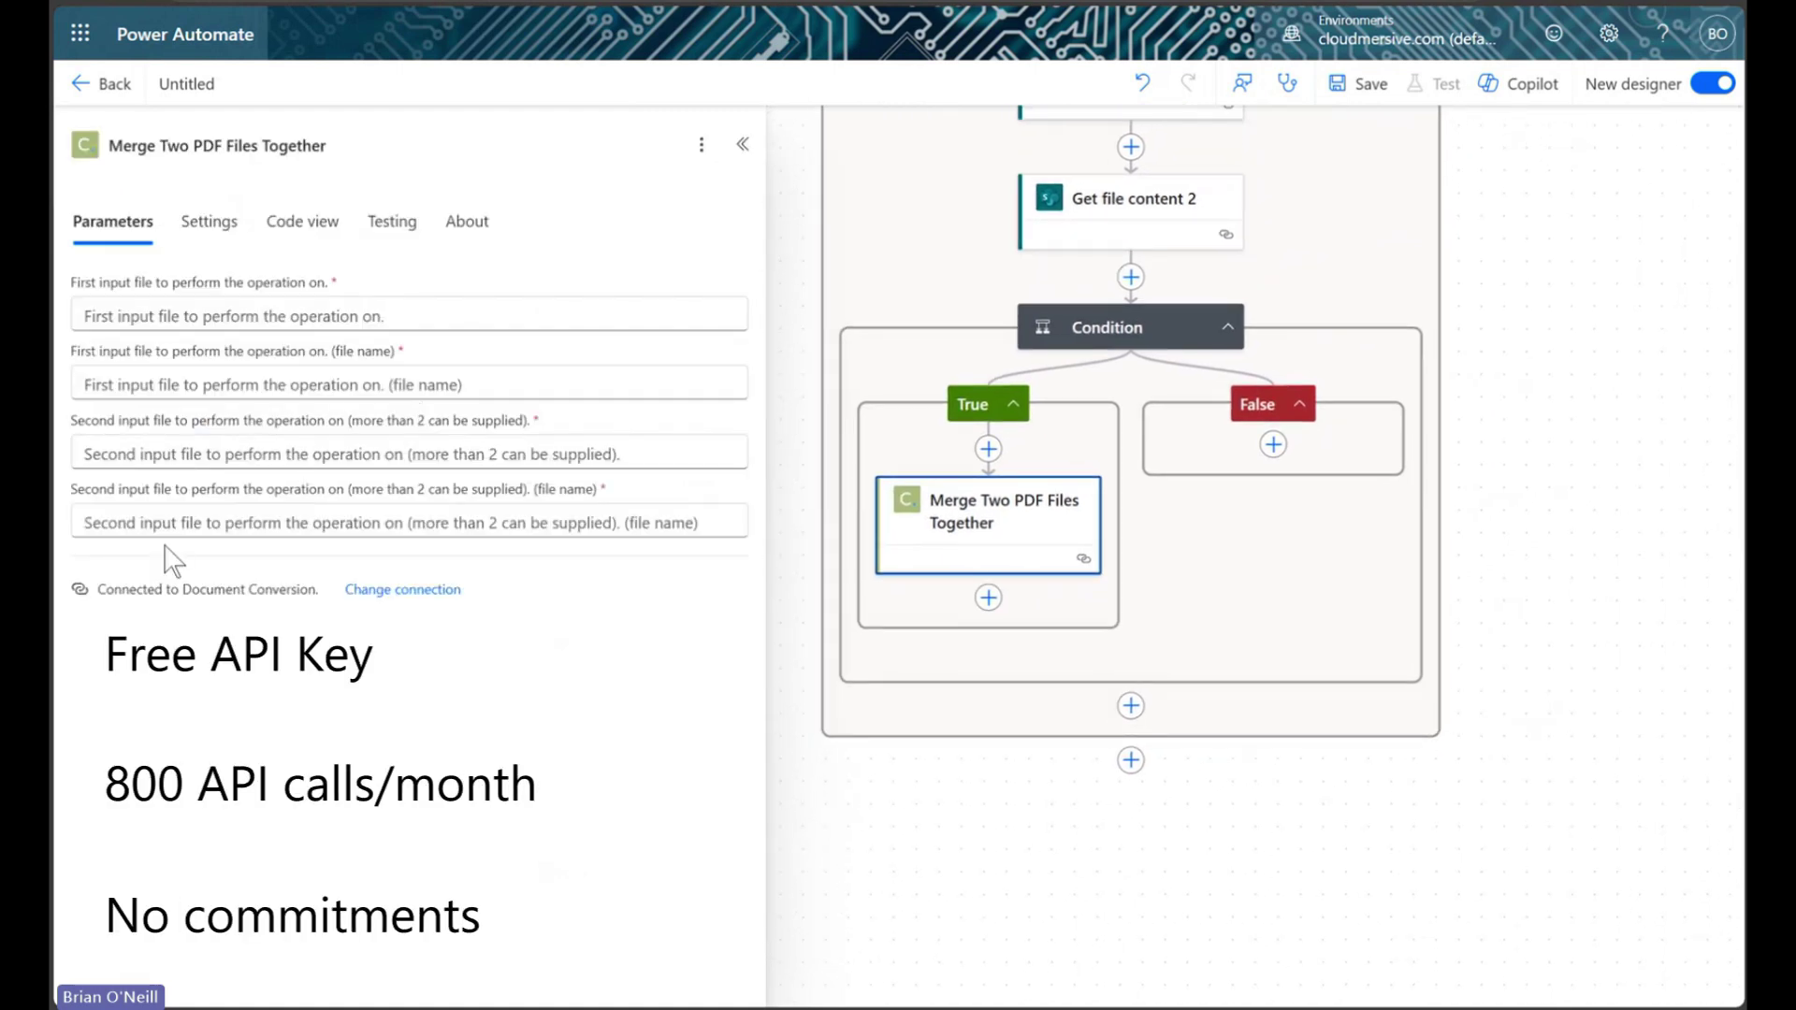
left_click_drag(95, 589, 353, 590)
left_click(634, 612)
left_click_drag(1528, 562, 1530, 518)
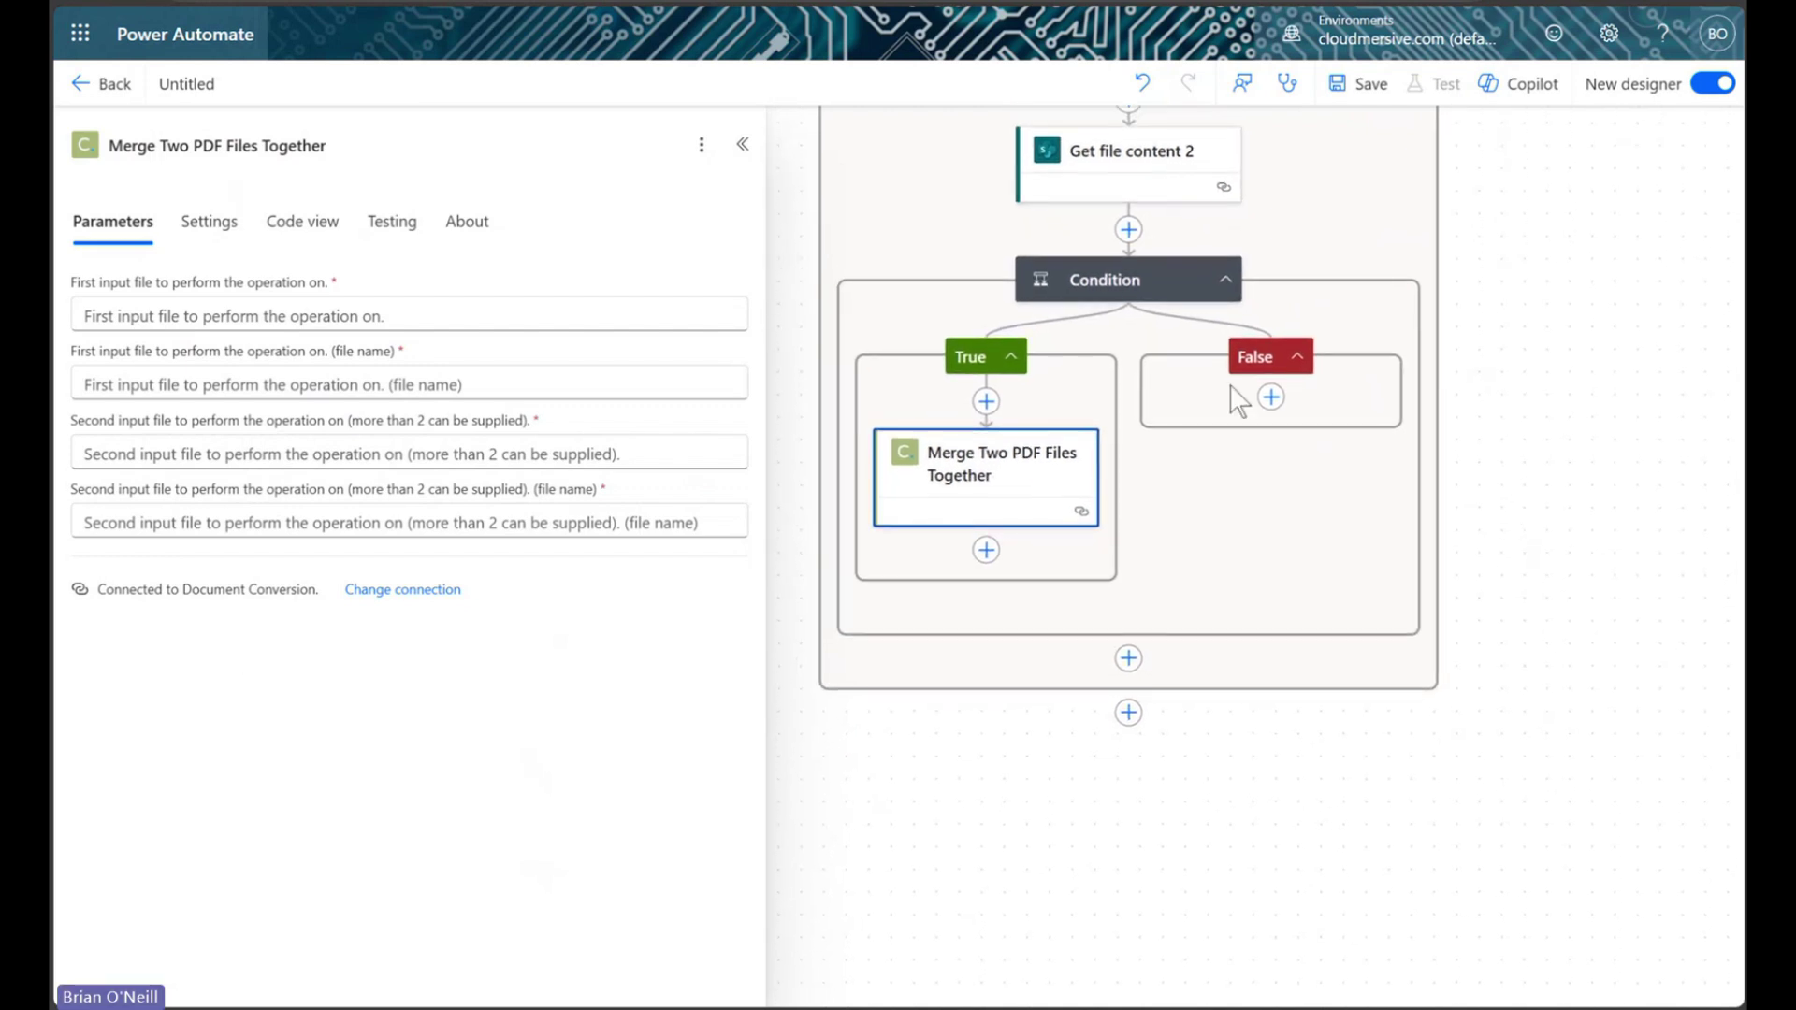
Set both merge inputs to the File Content from Get file content
left_click(385, 311)
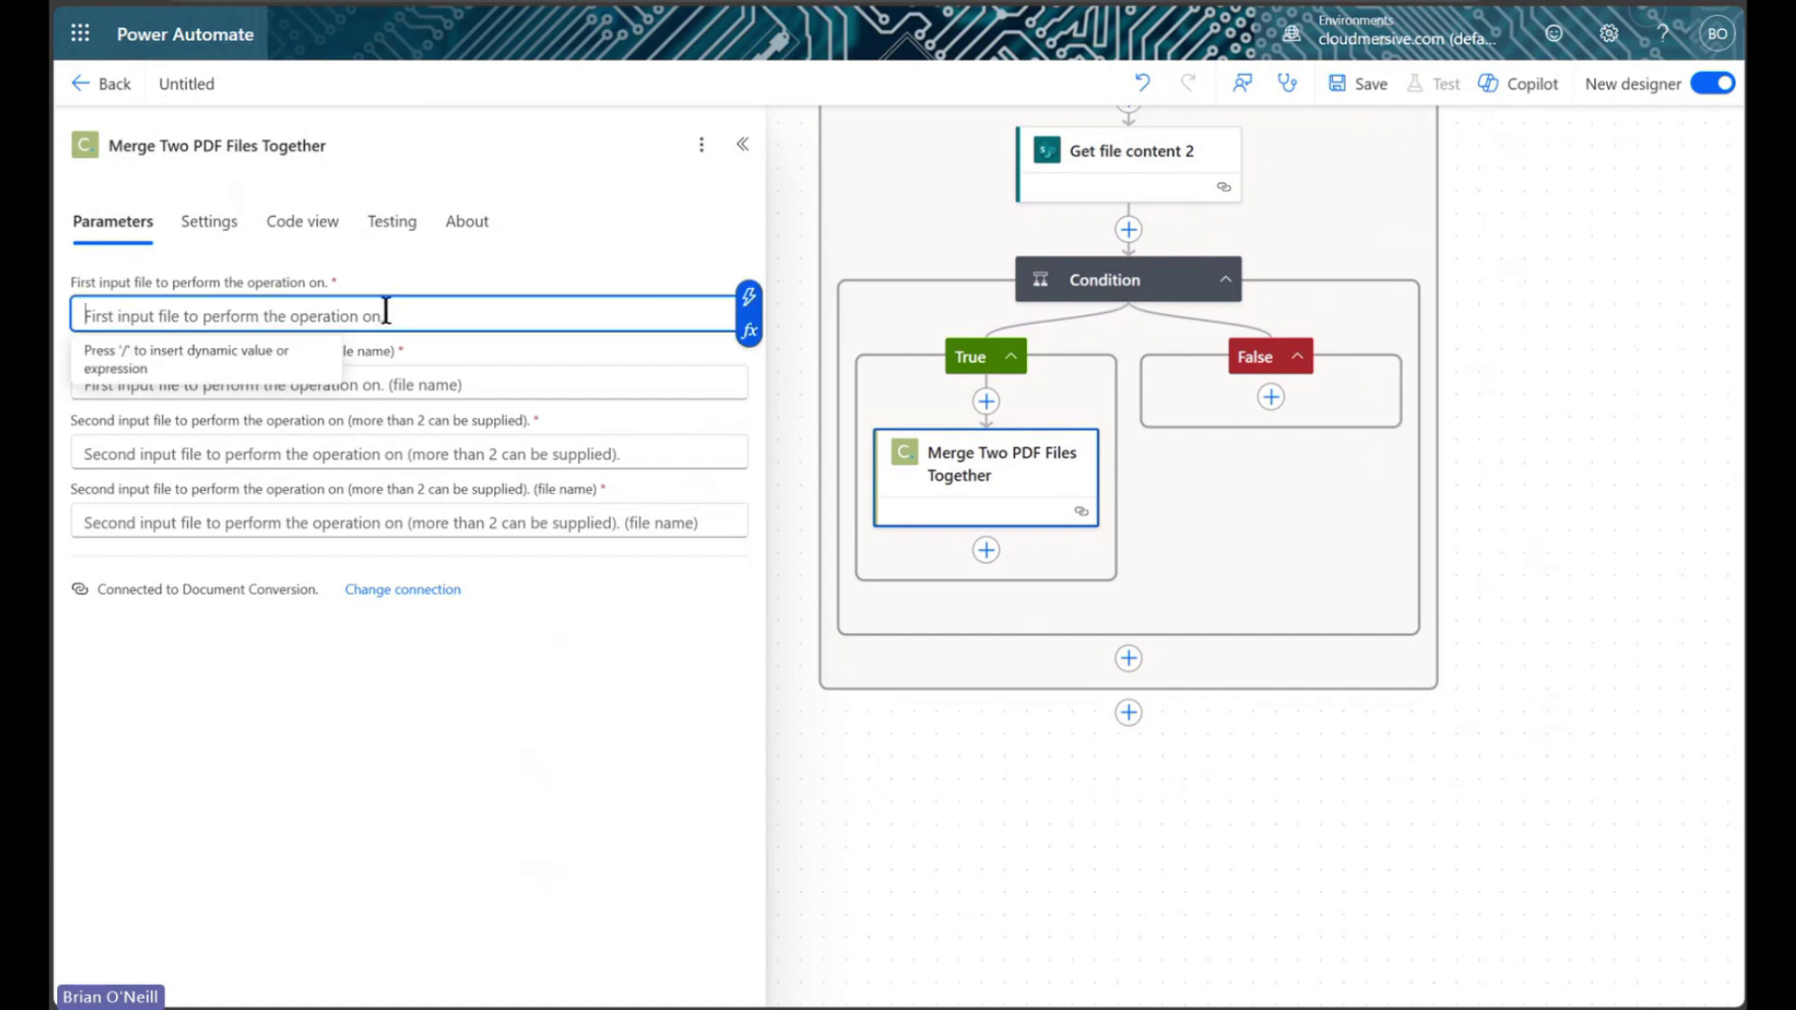
left_click(446, 459)
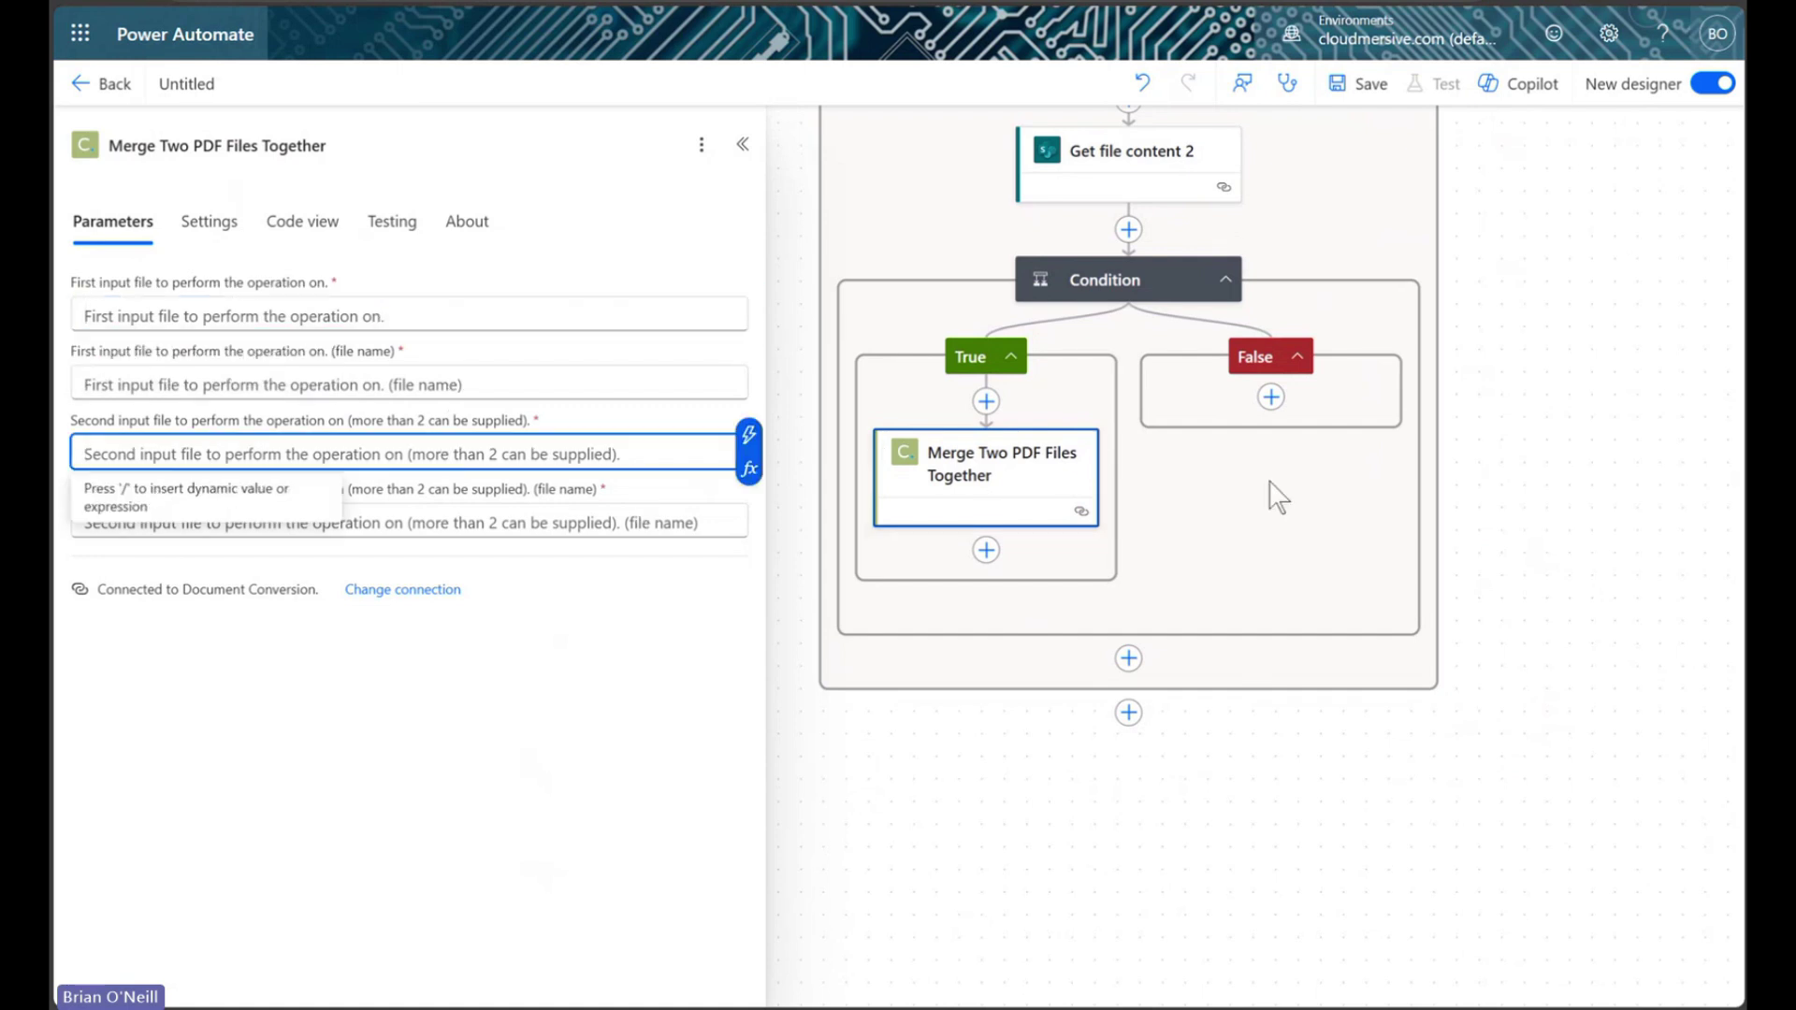
left_click(1366, 585)
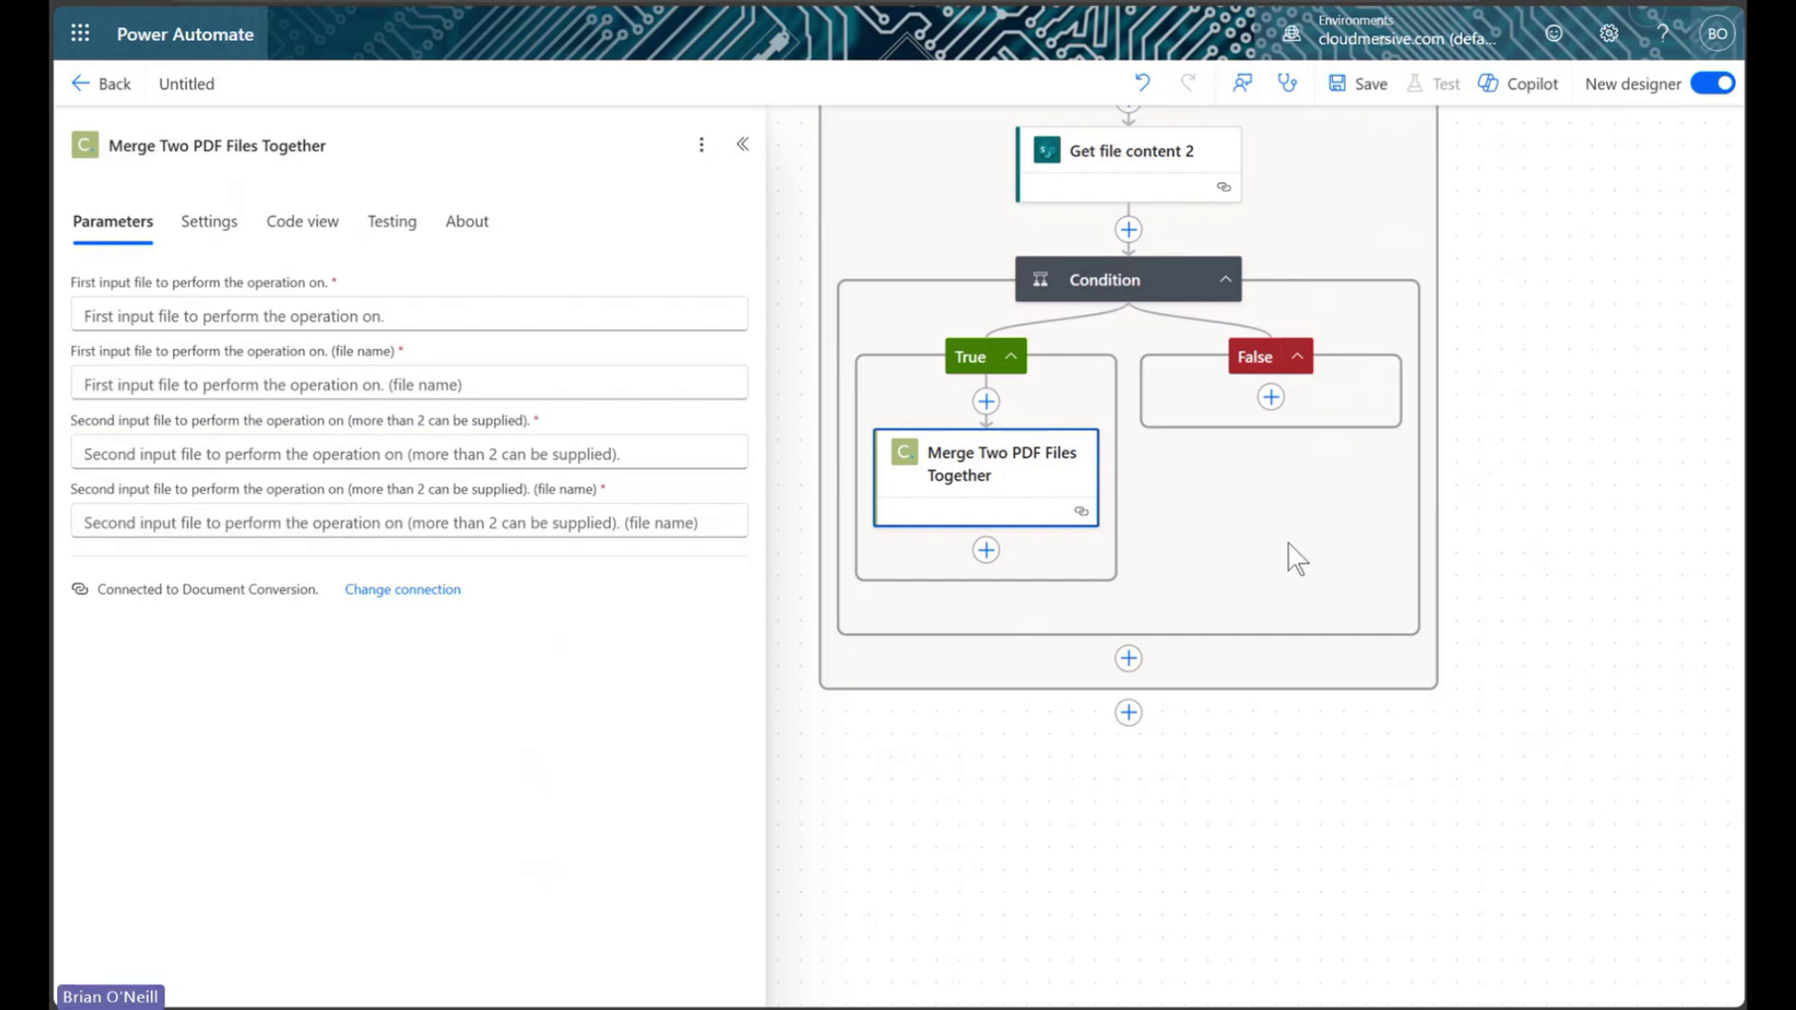
left_click(275, 303)
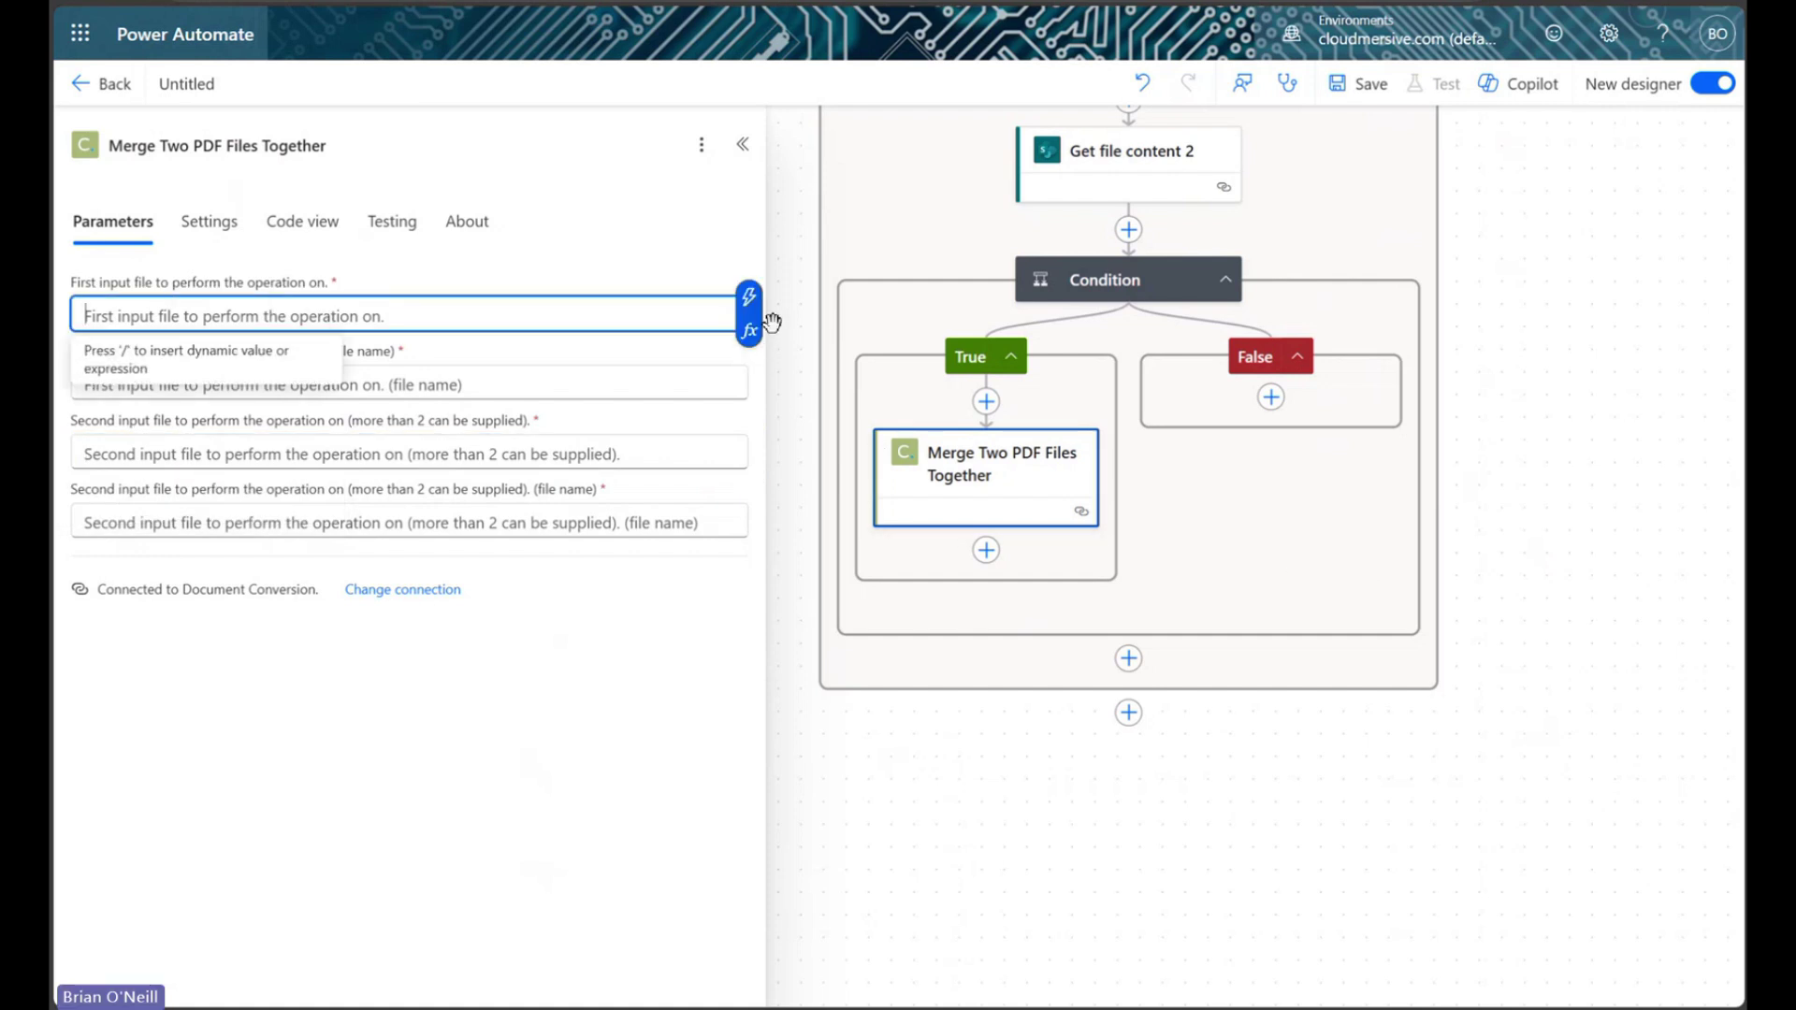
left_click(748, 299)
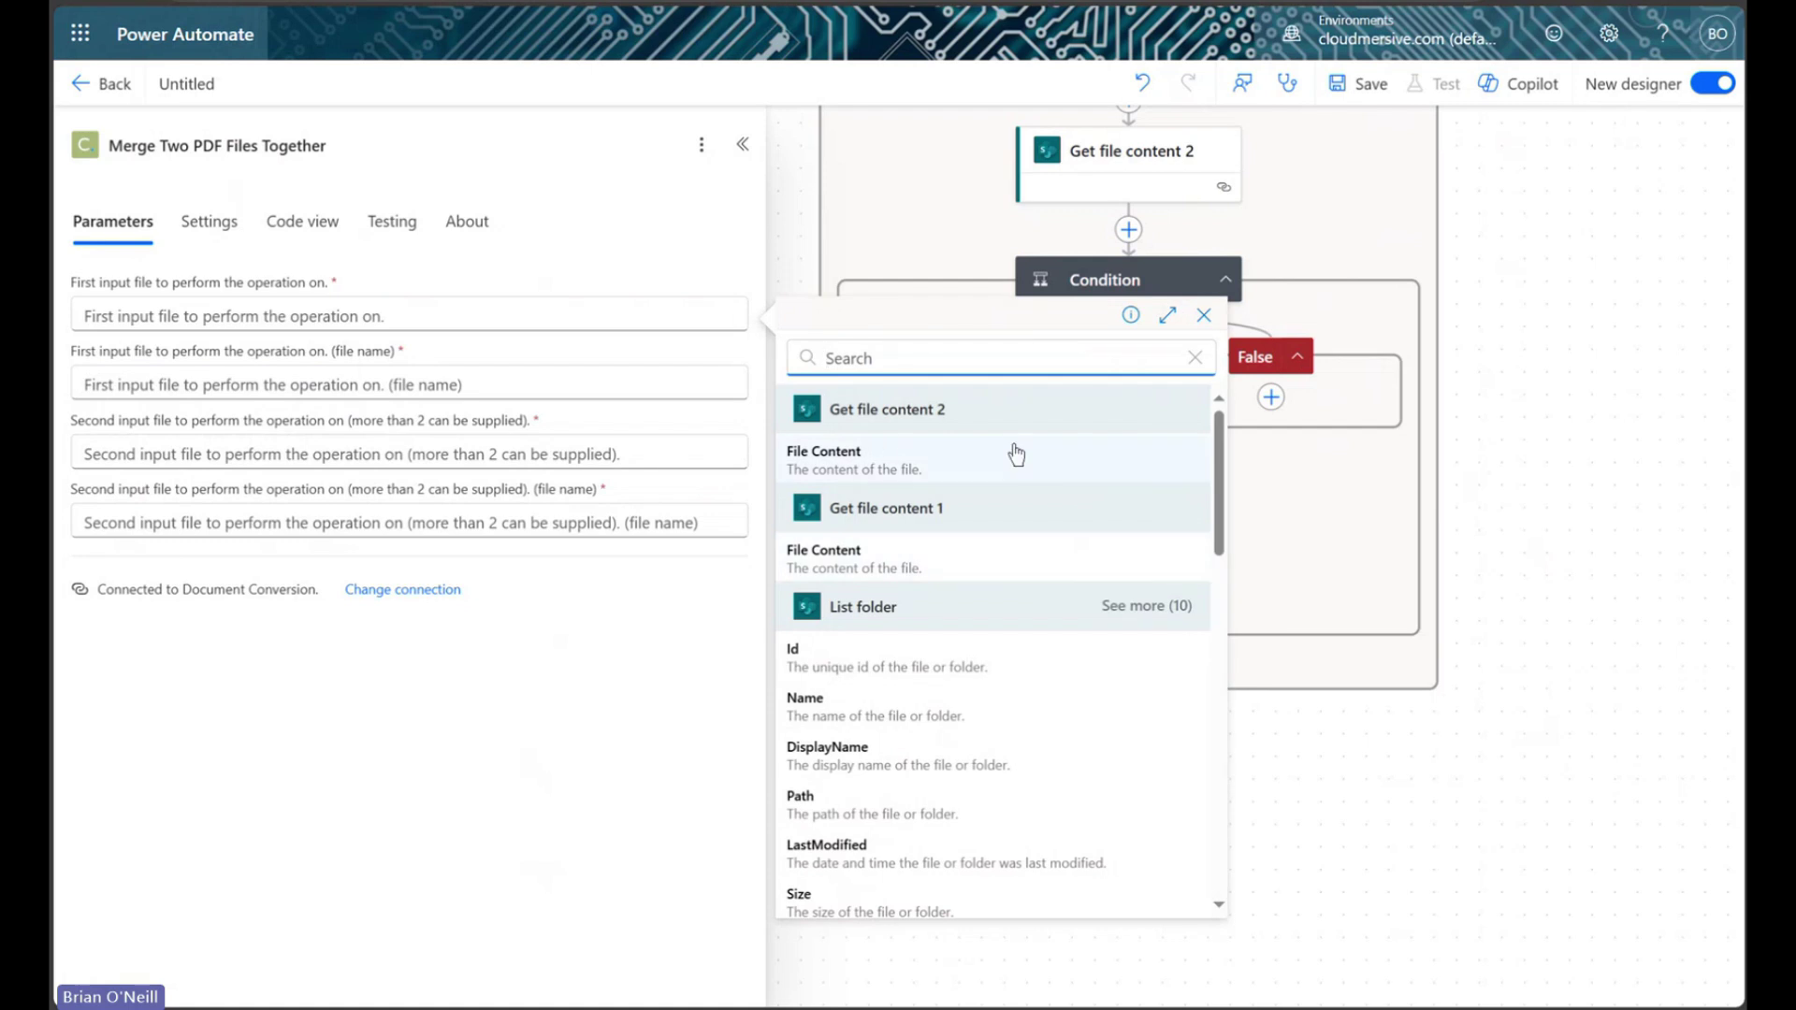
left_click(867, 470)
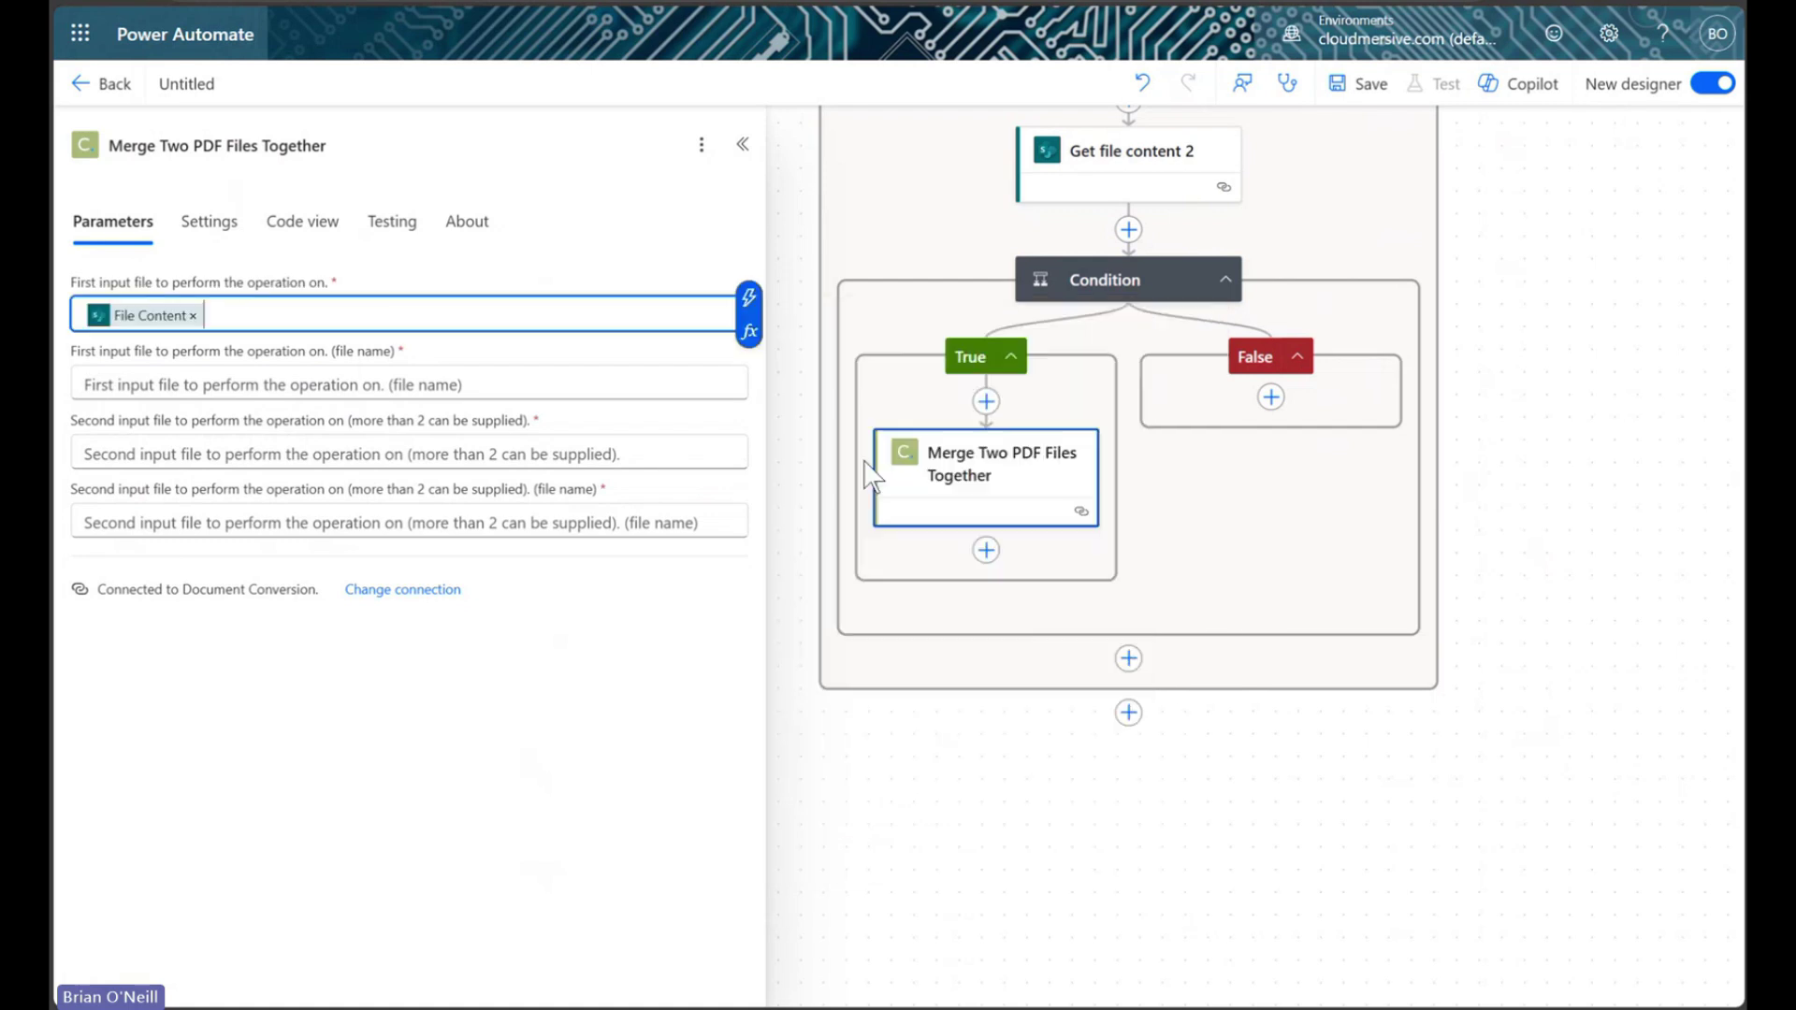
left_click(639, 207)
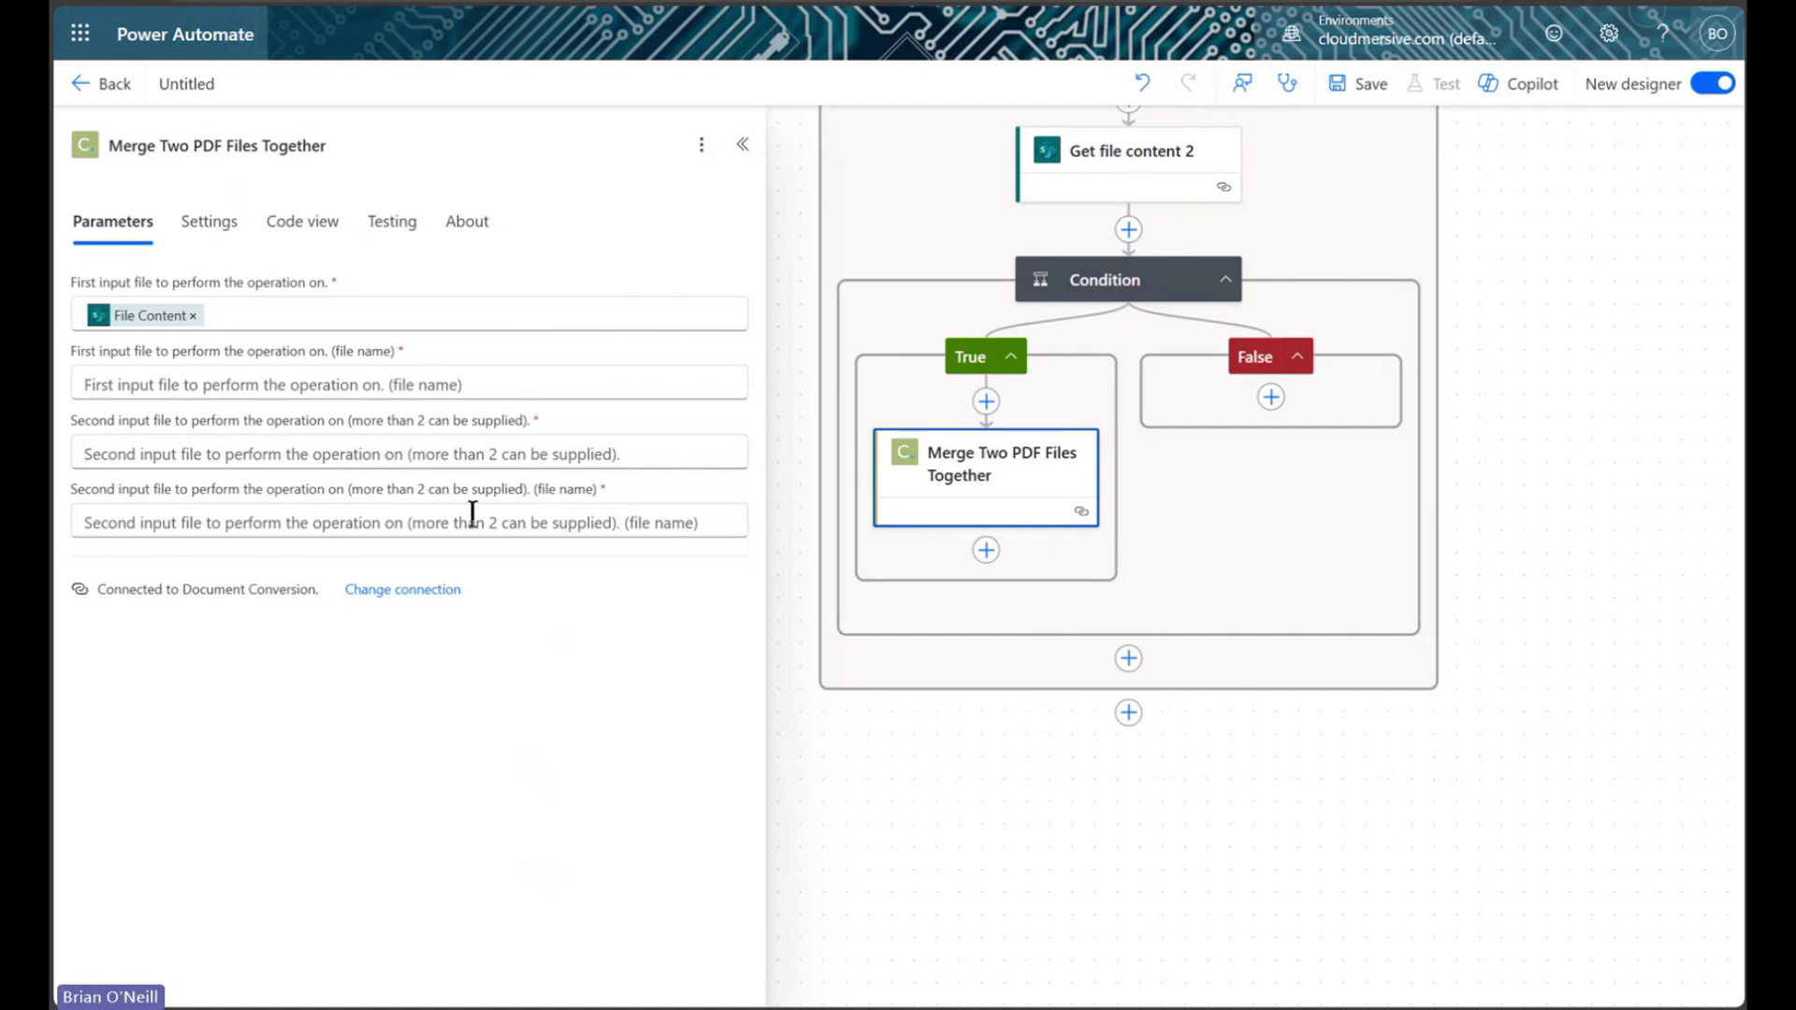
left_click(365, 442)
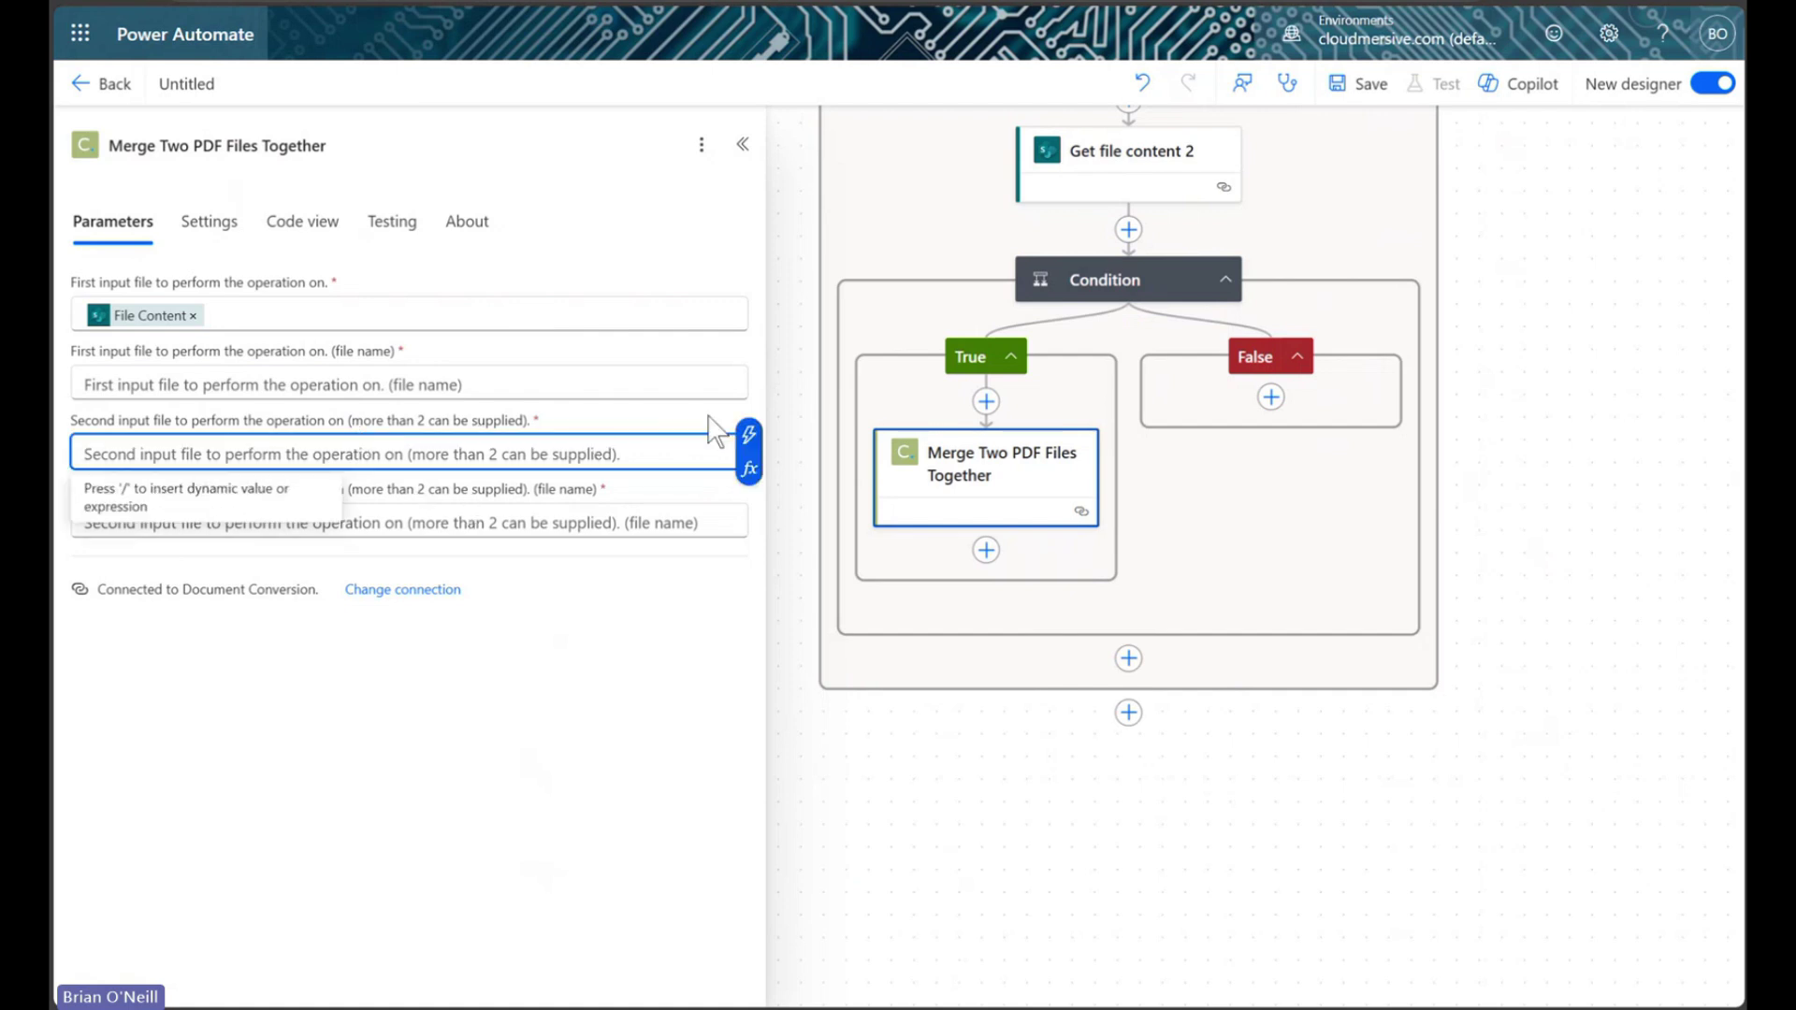
left_click(750, 435)
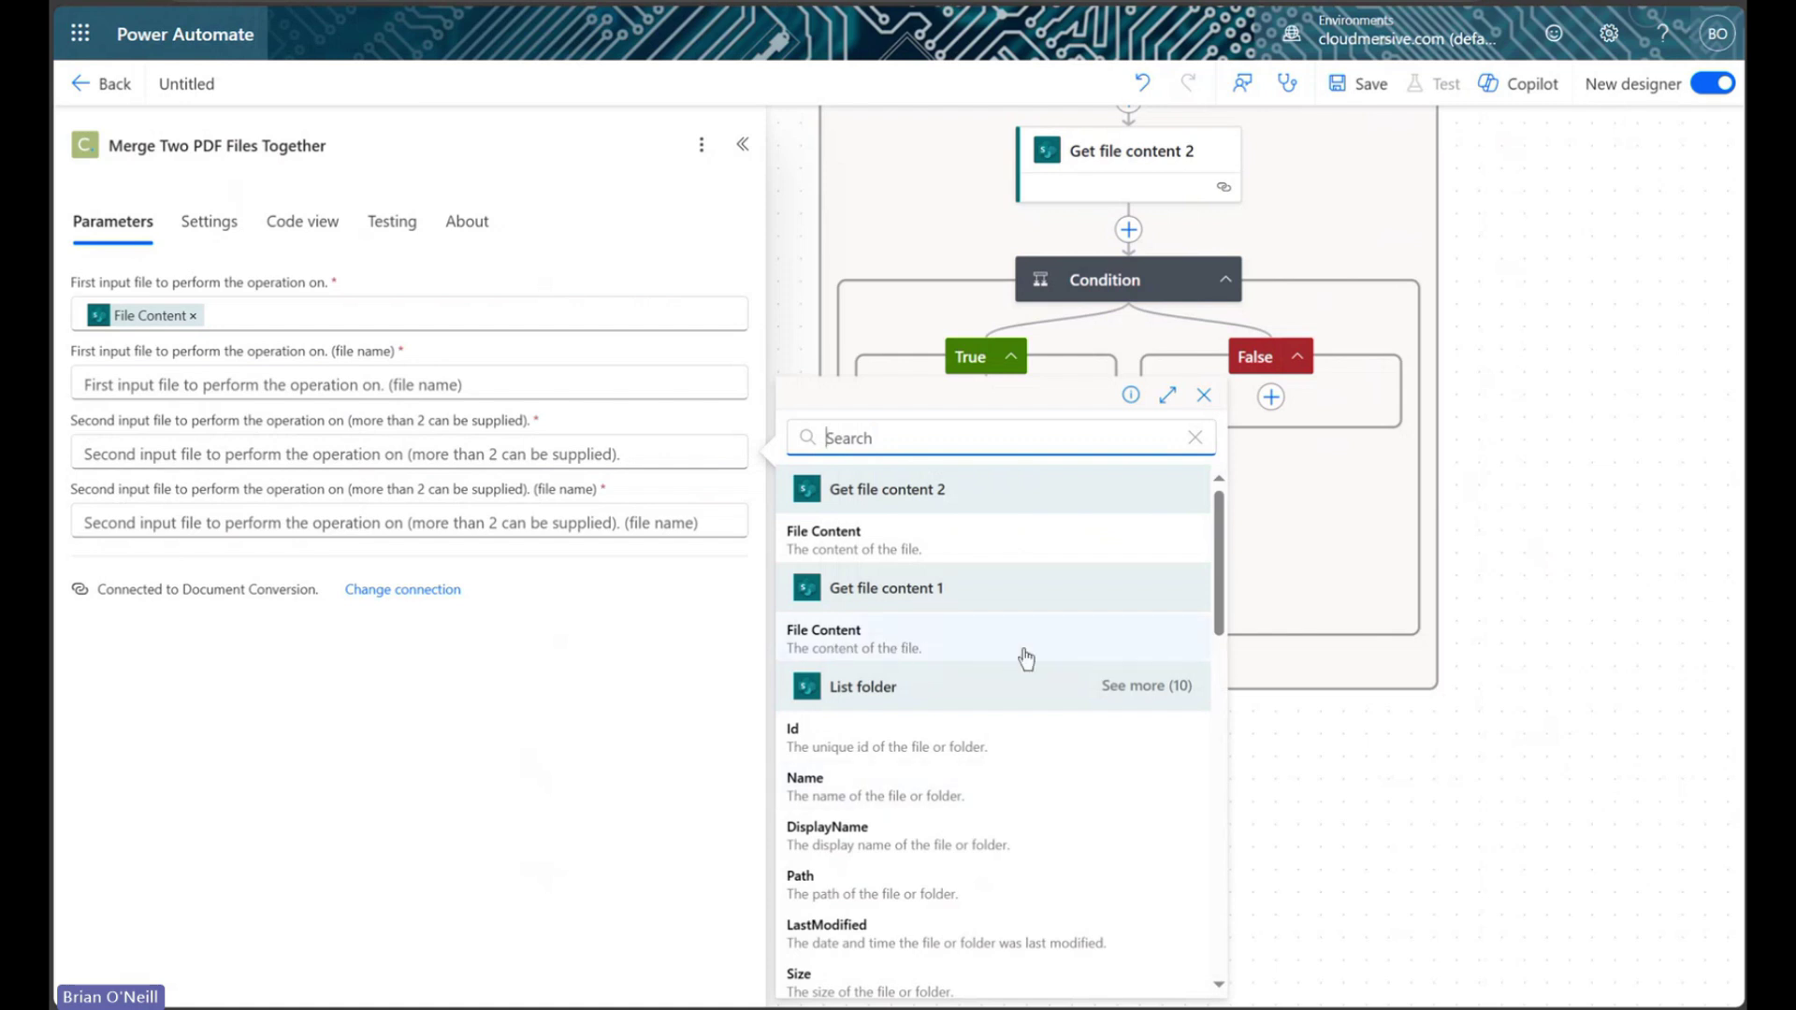
left_click(924, 643)
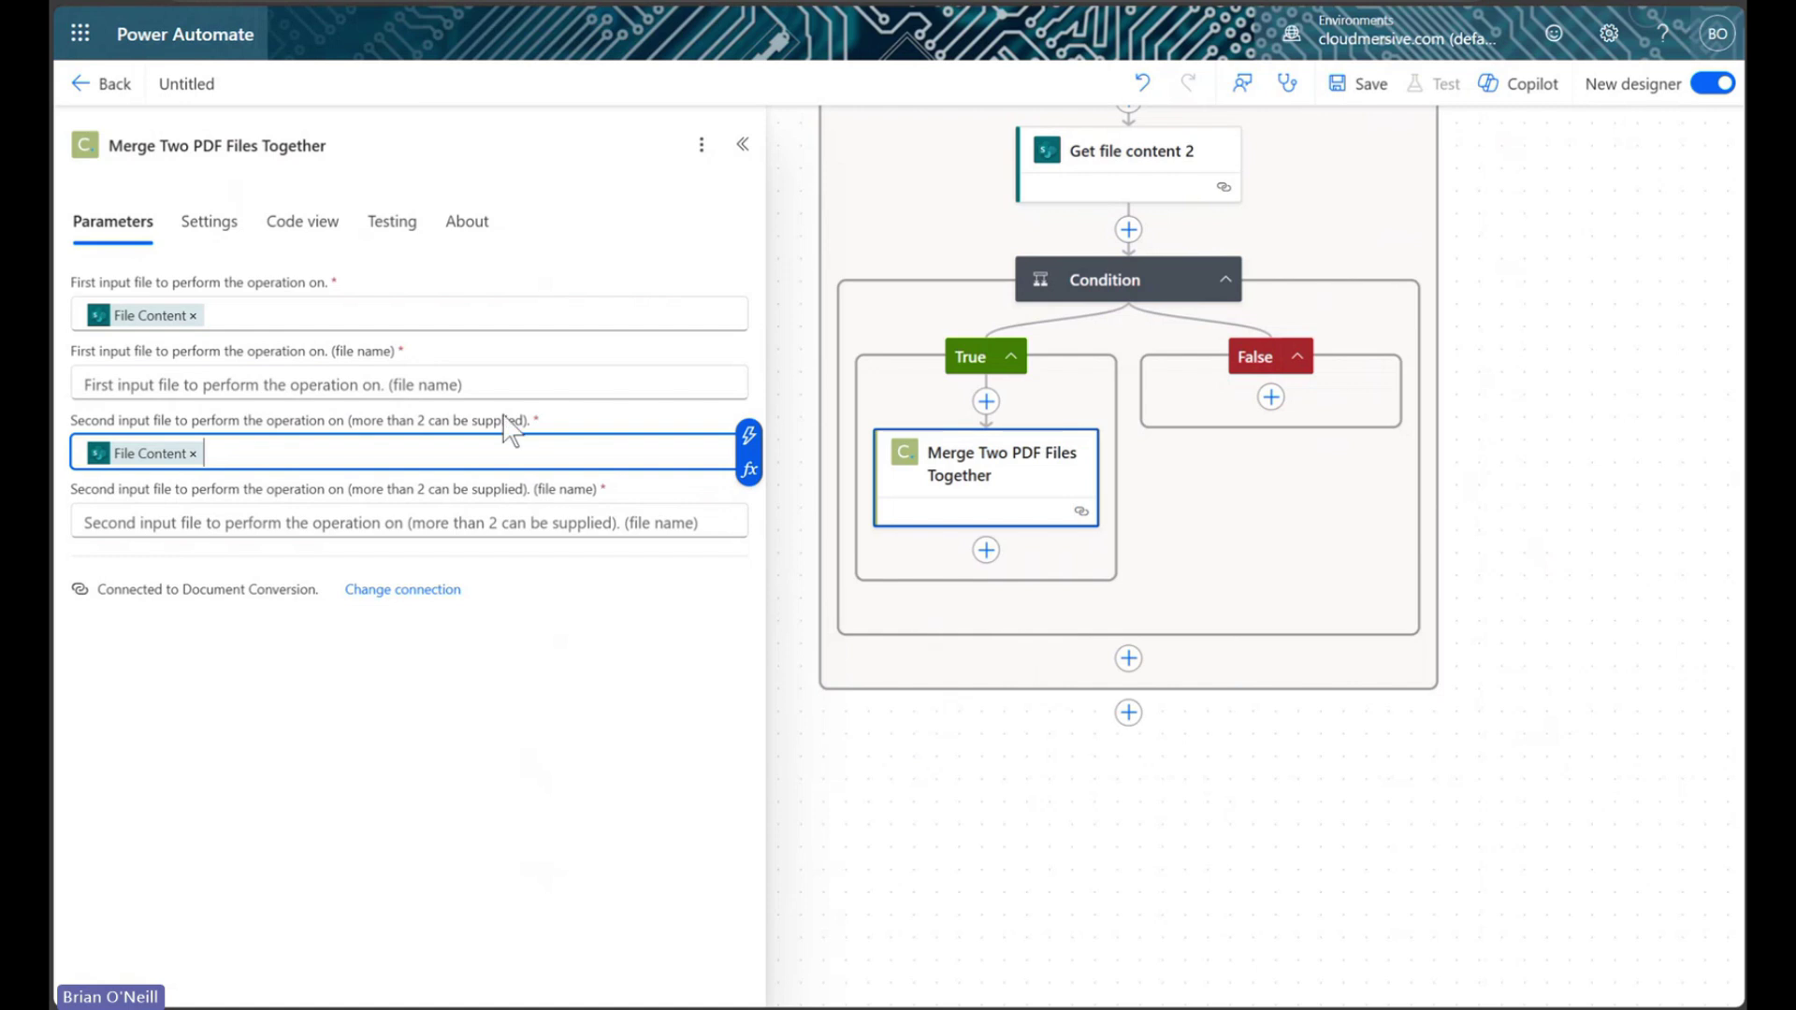
Name the two merge files file.pdf and file1.pdf
left_click(345, 380)
type("file.pdf")
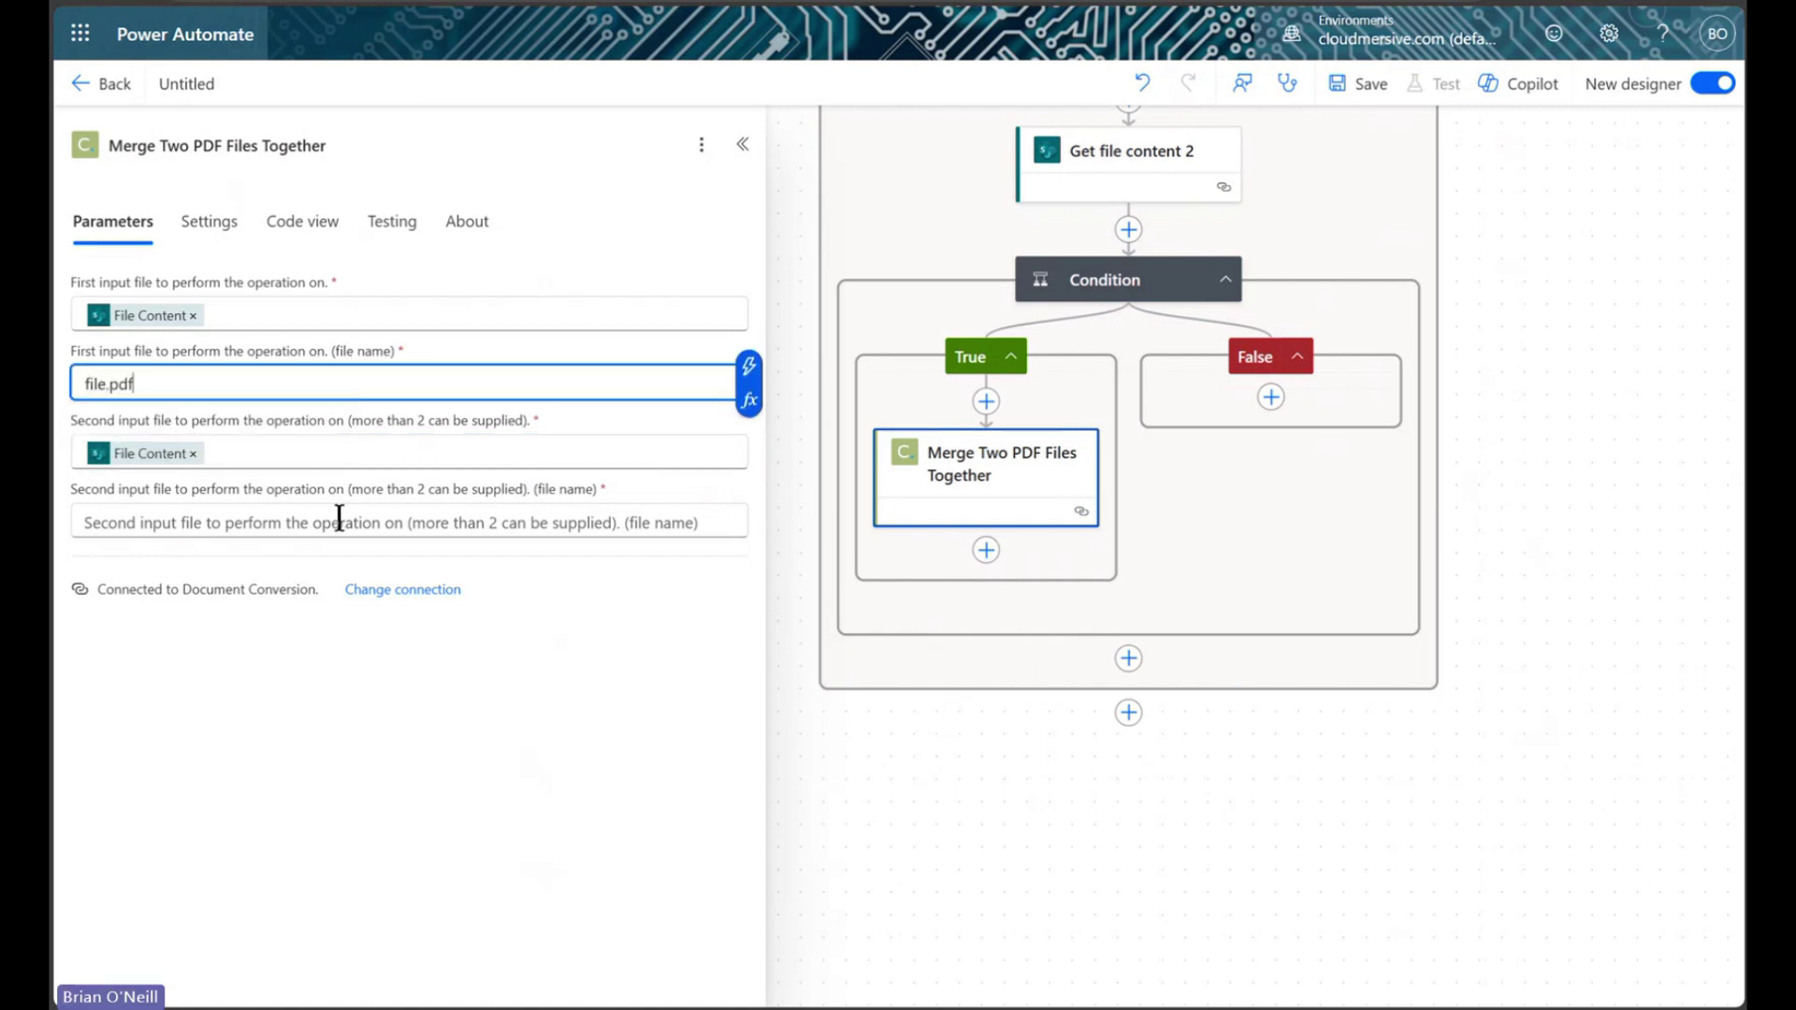
left_click(339, 520)
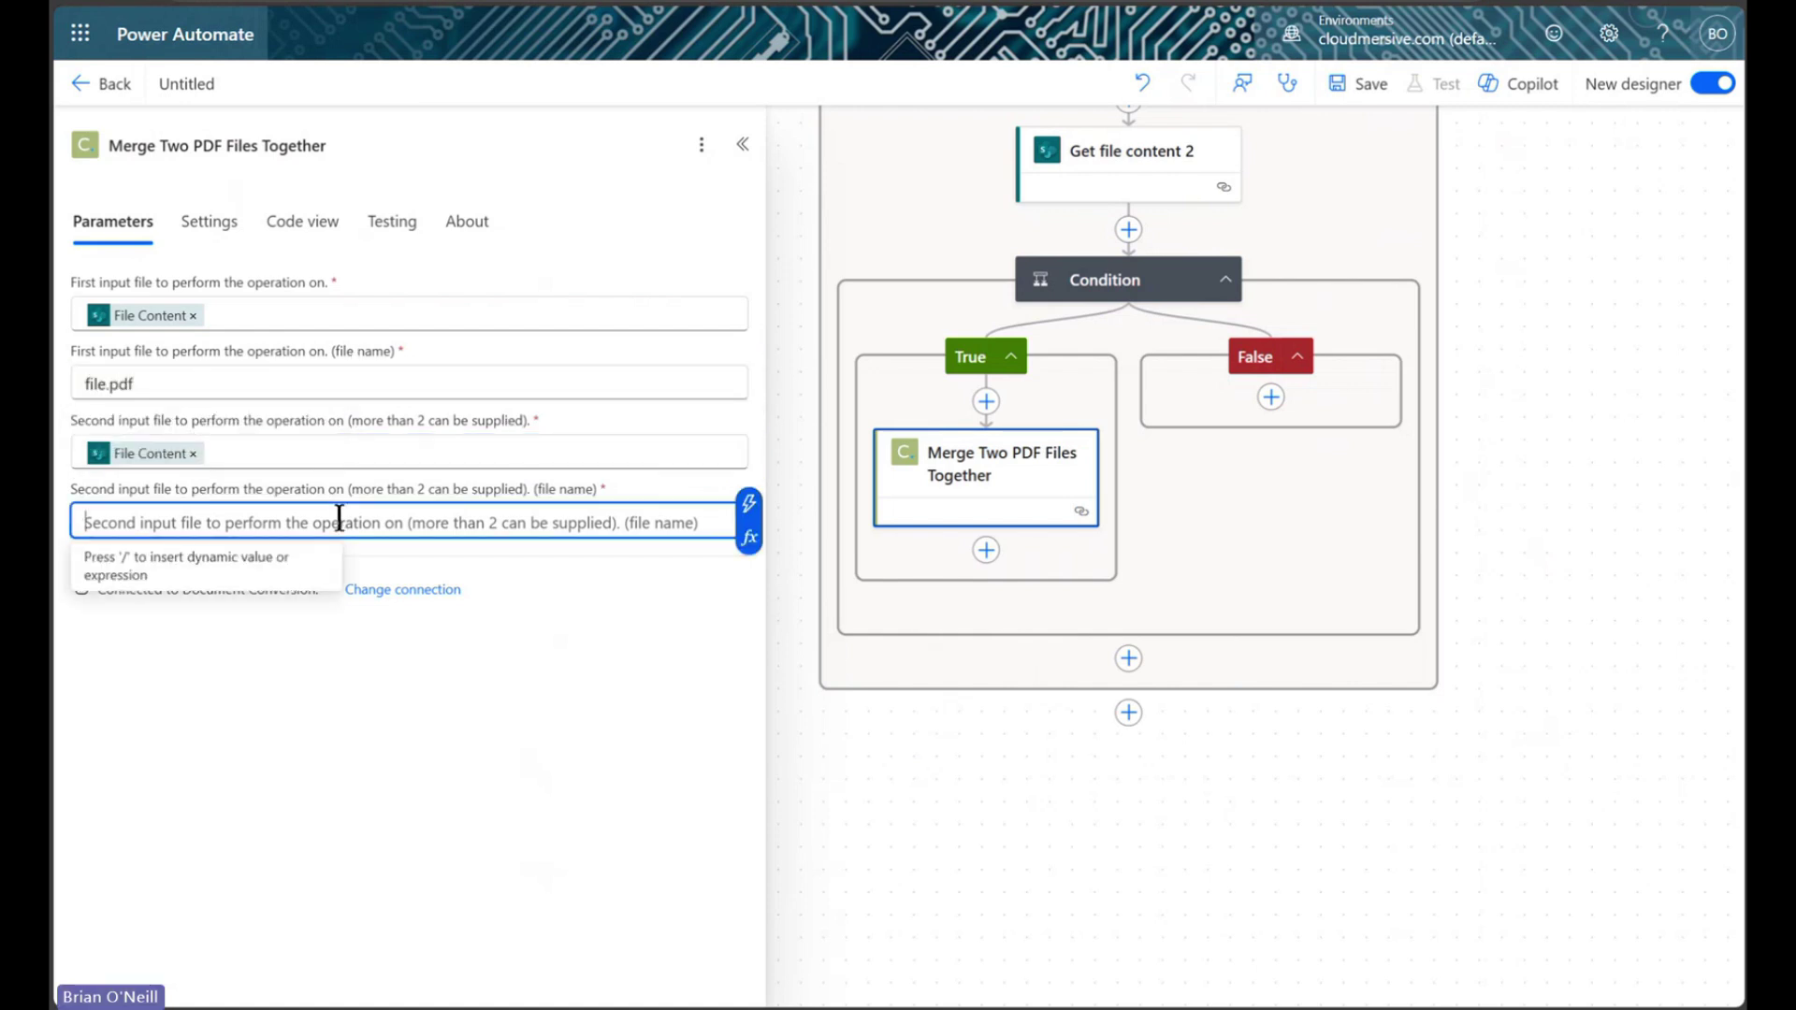
type("file1.pdf")
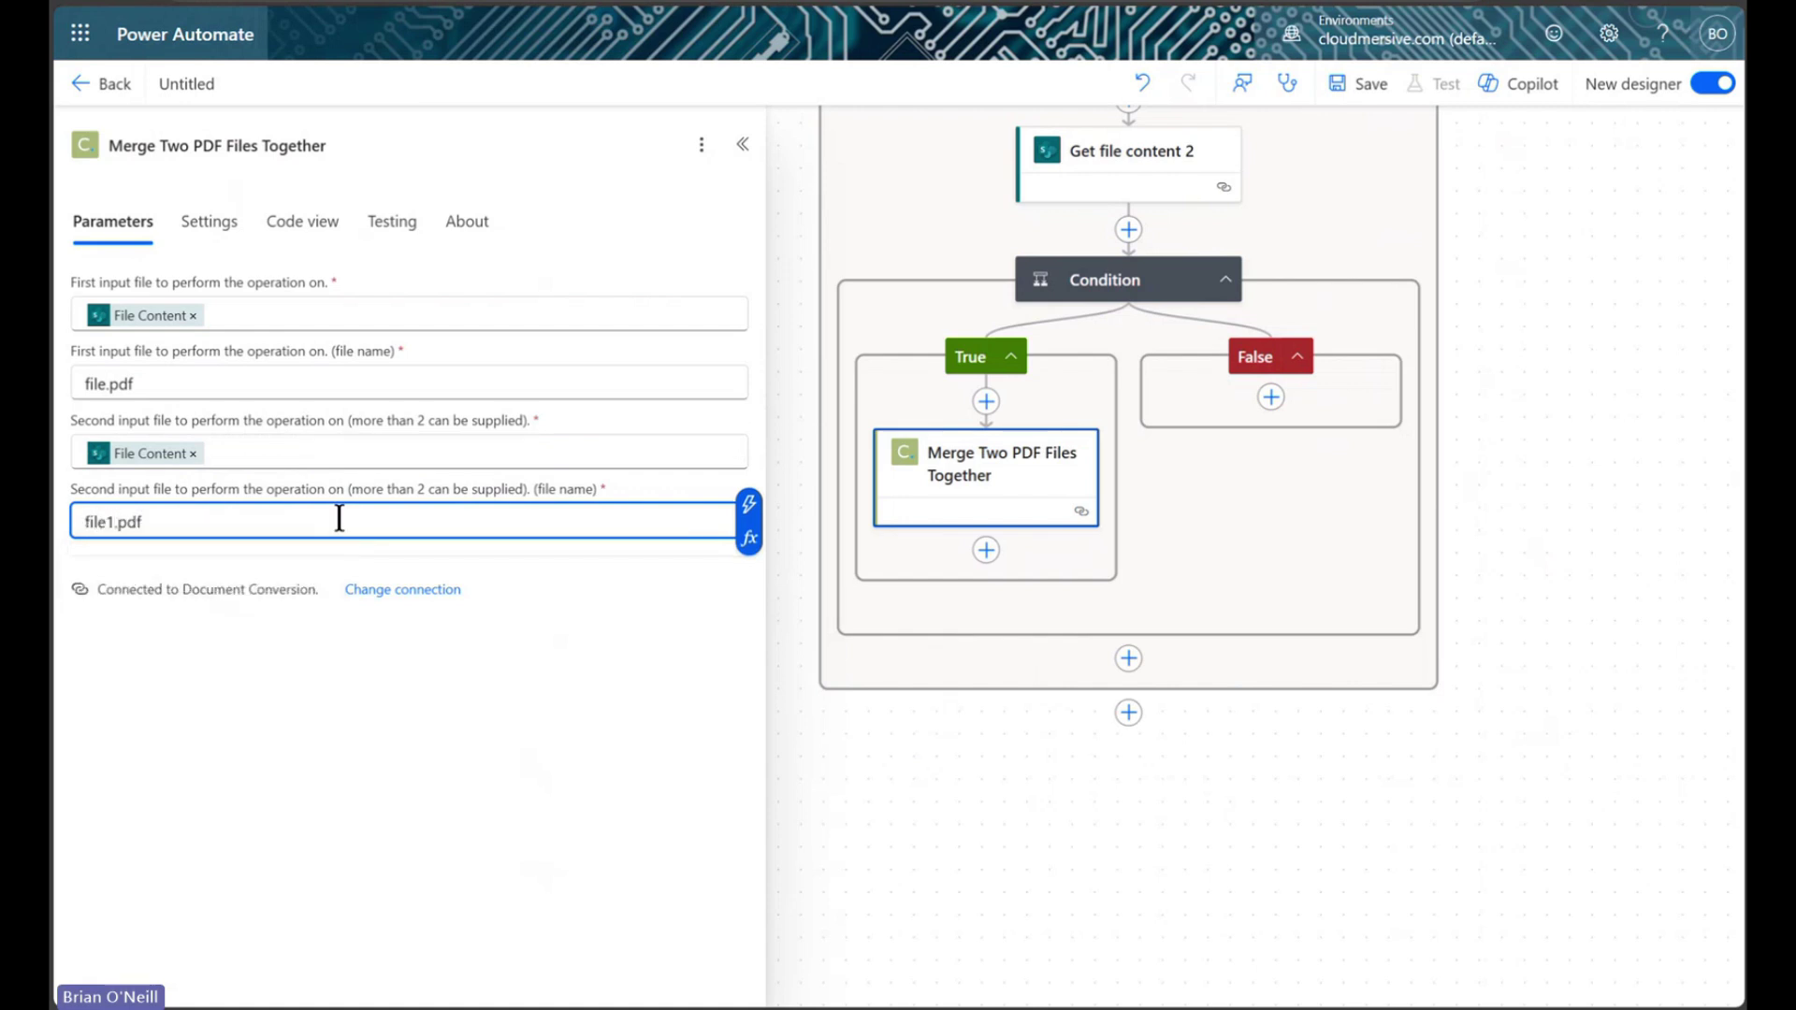
left_click(525, 600)
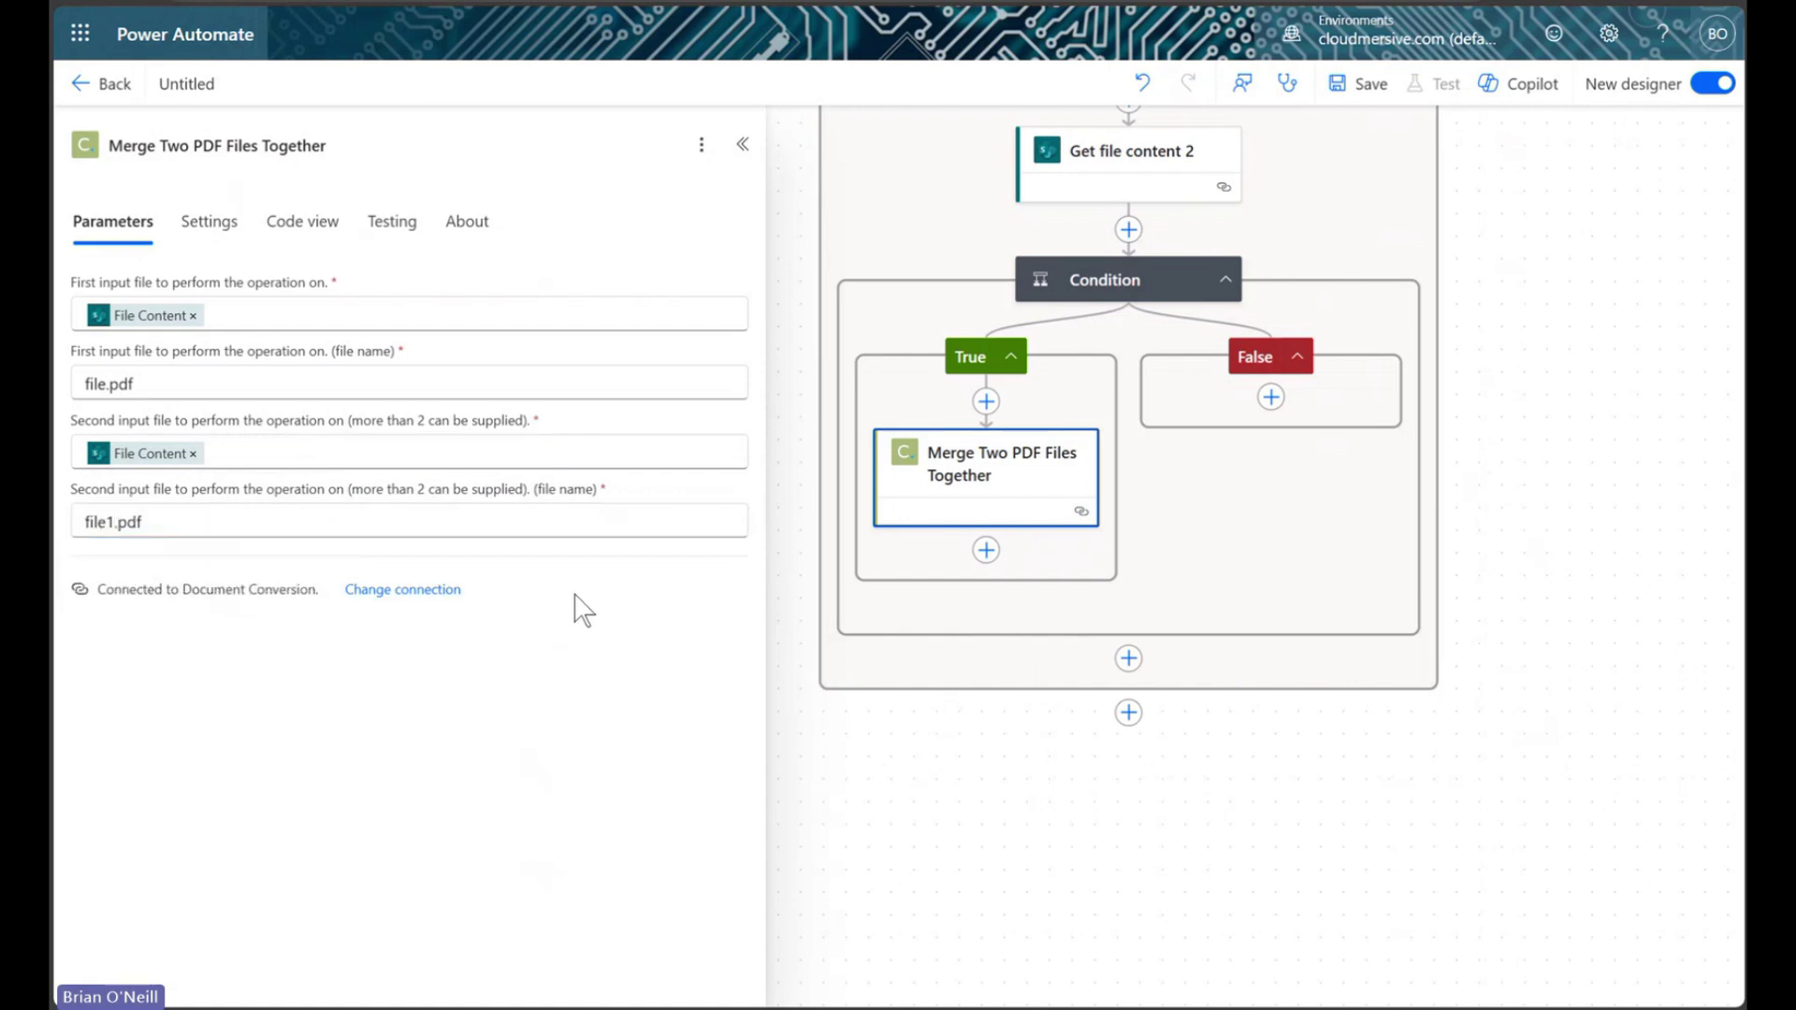
left_click(743, 144)
Add a SharePoint Update file action after the merge, on the TestTeam site
left_click_drag(745, 213, 472, 434)
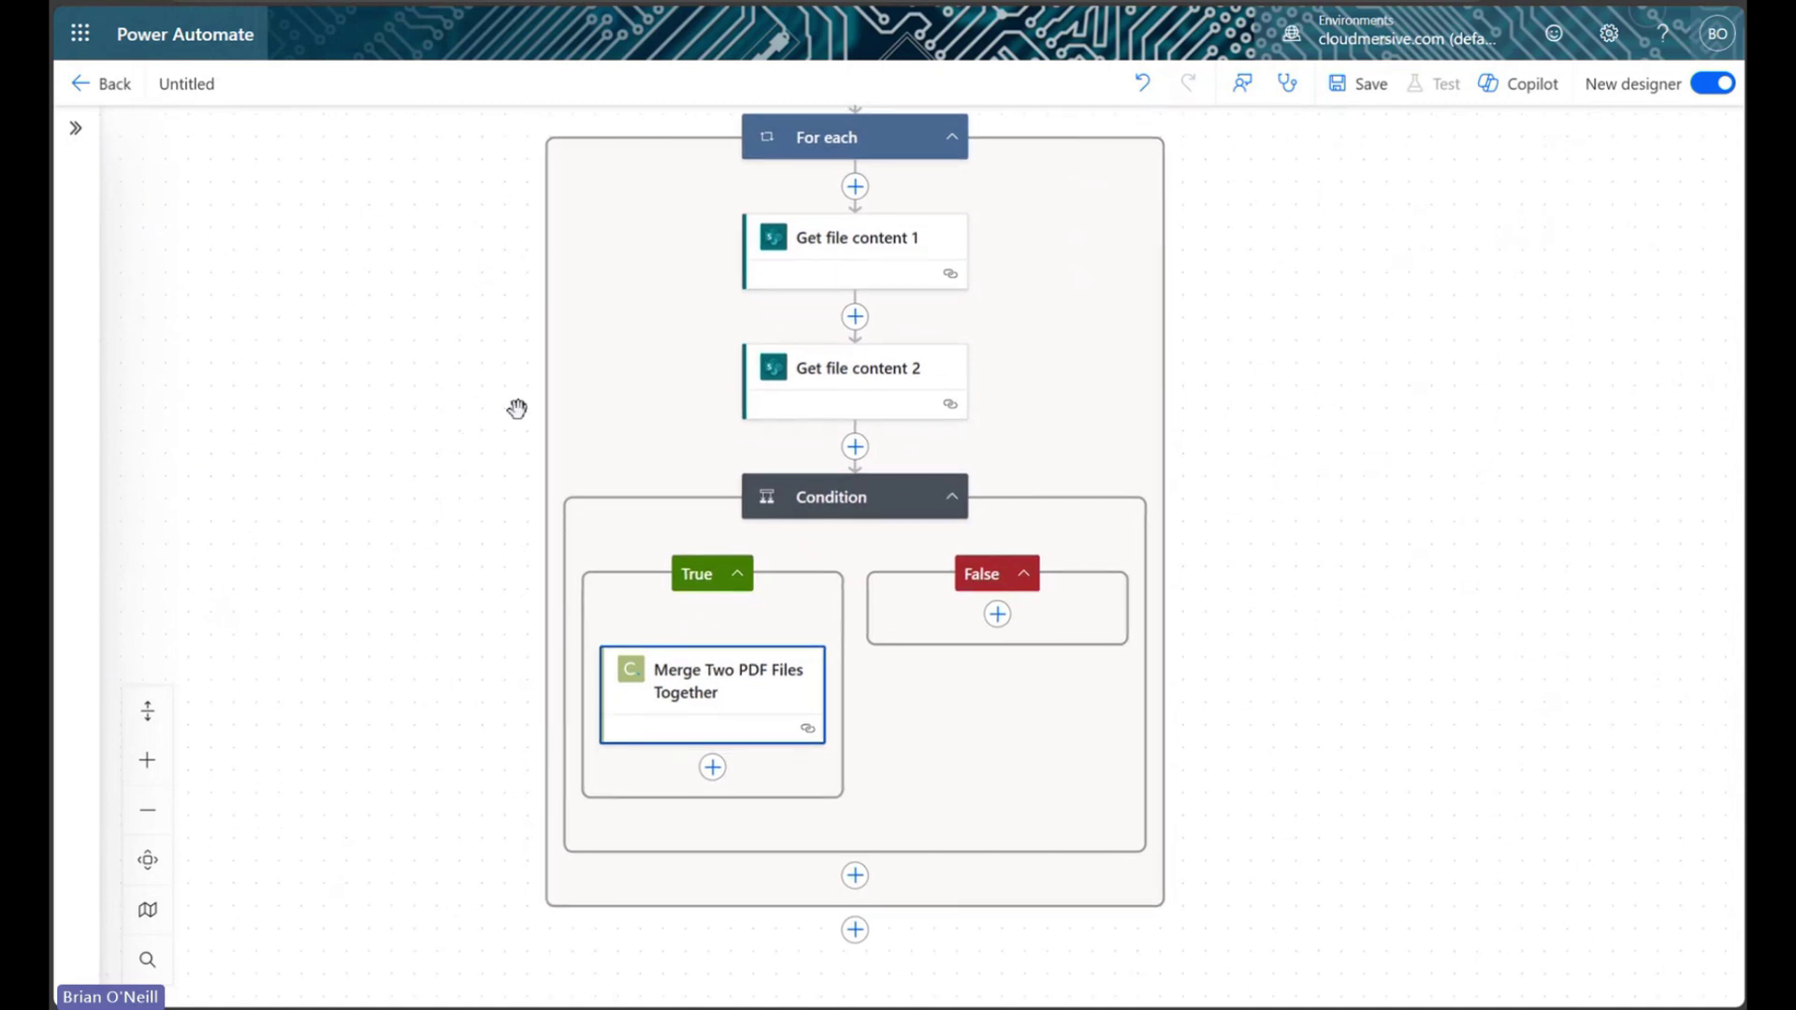
left_click(716, 768)
type("update file")
scroll(321, 706, "down", 3)
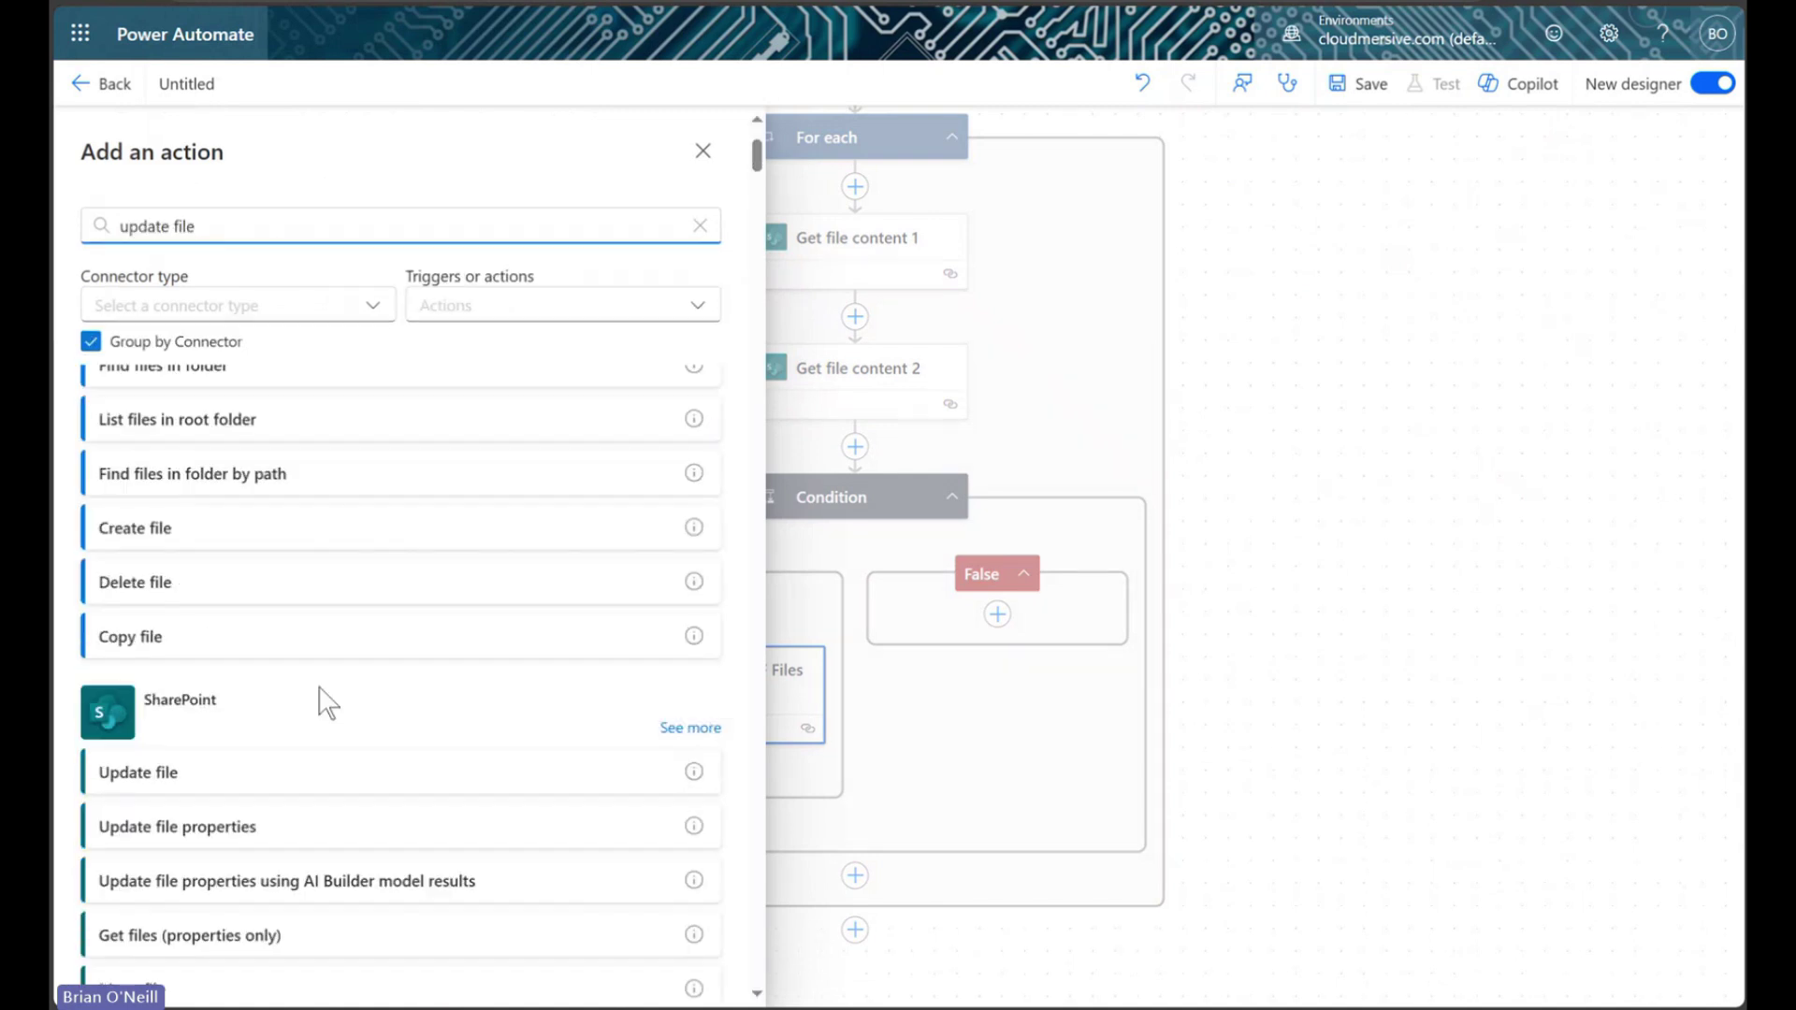
left_click(278, 759)
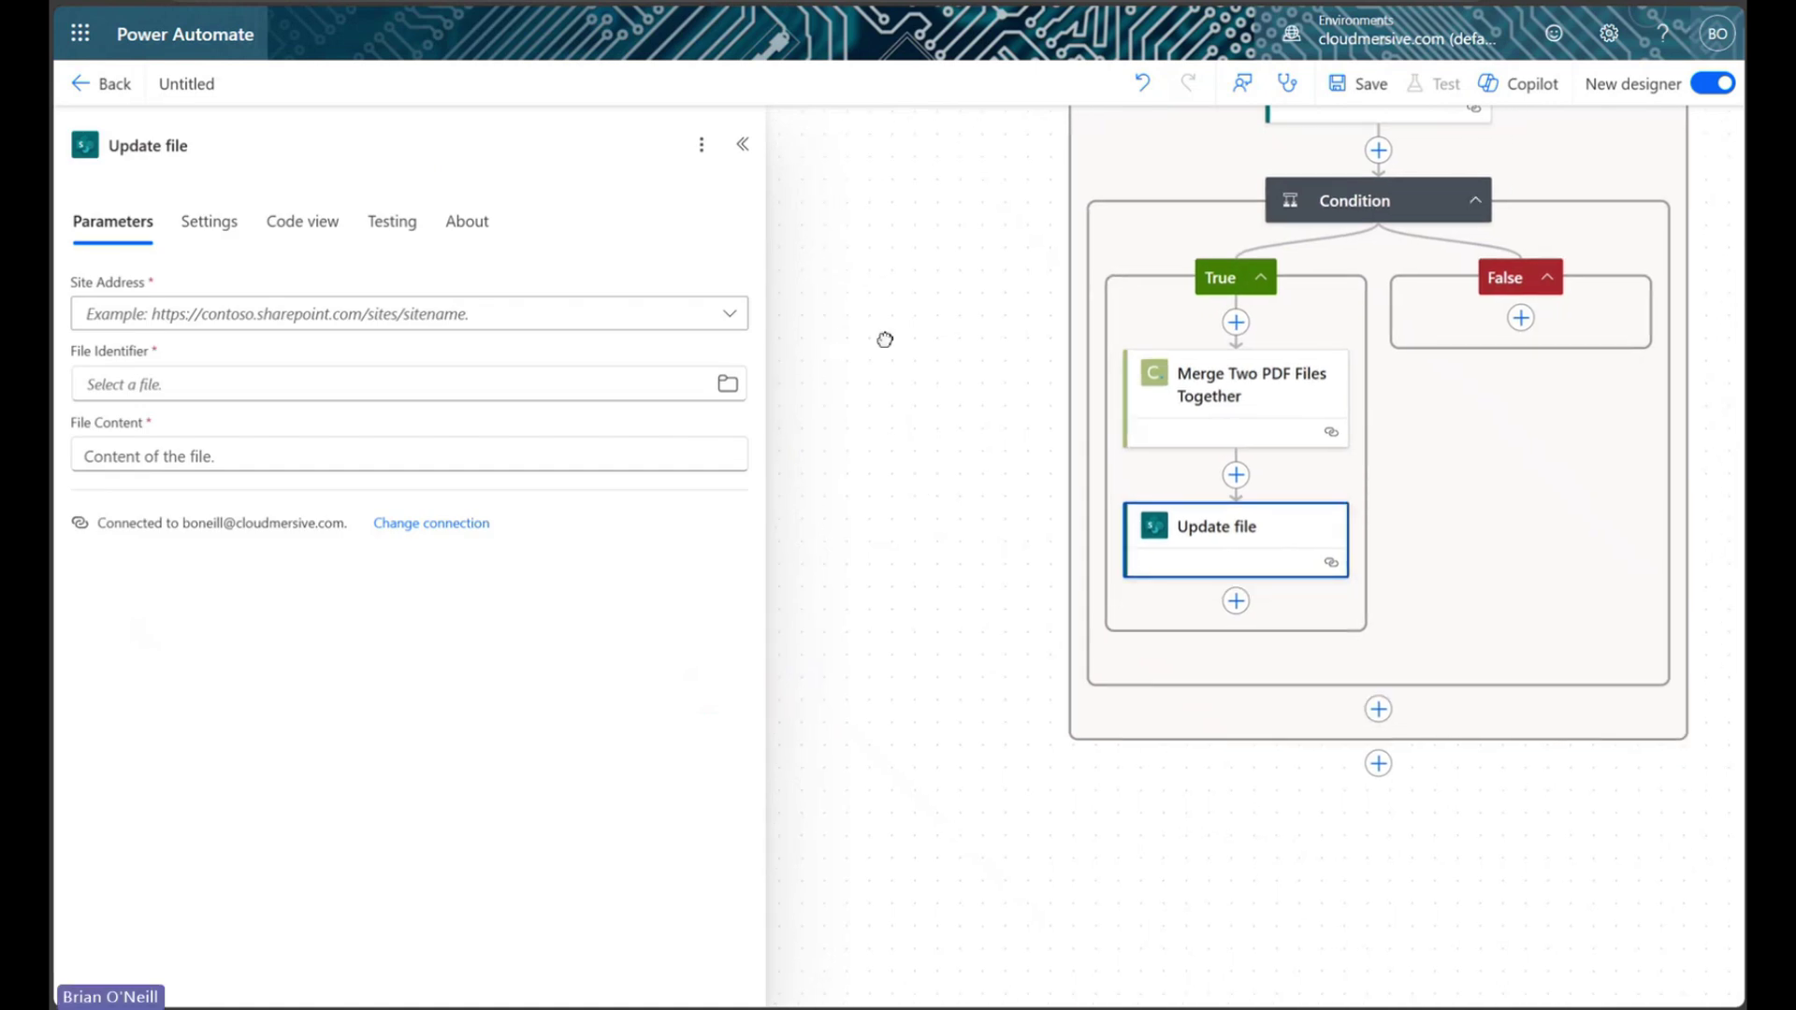
left_click(403, 316)
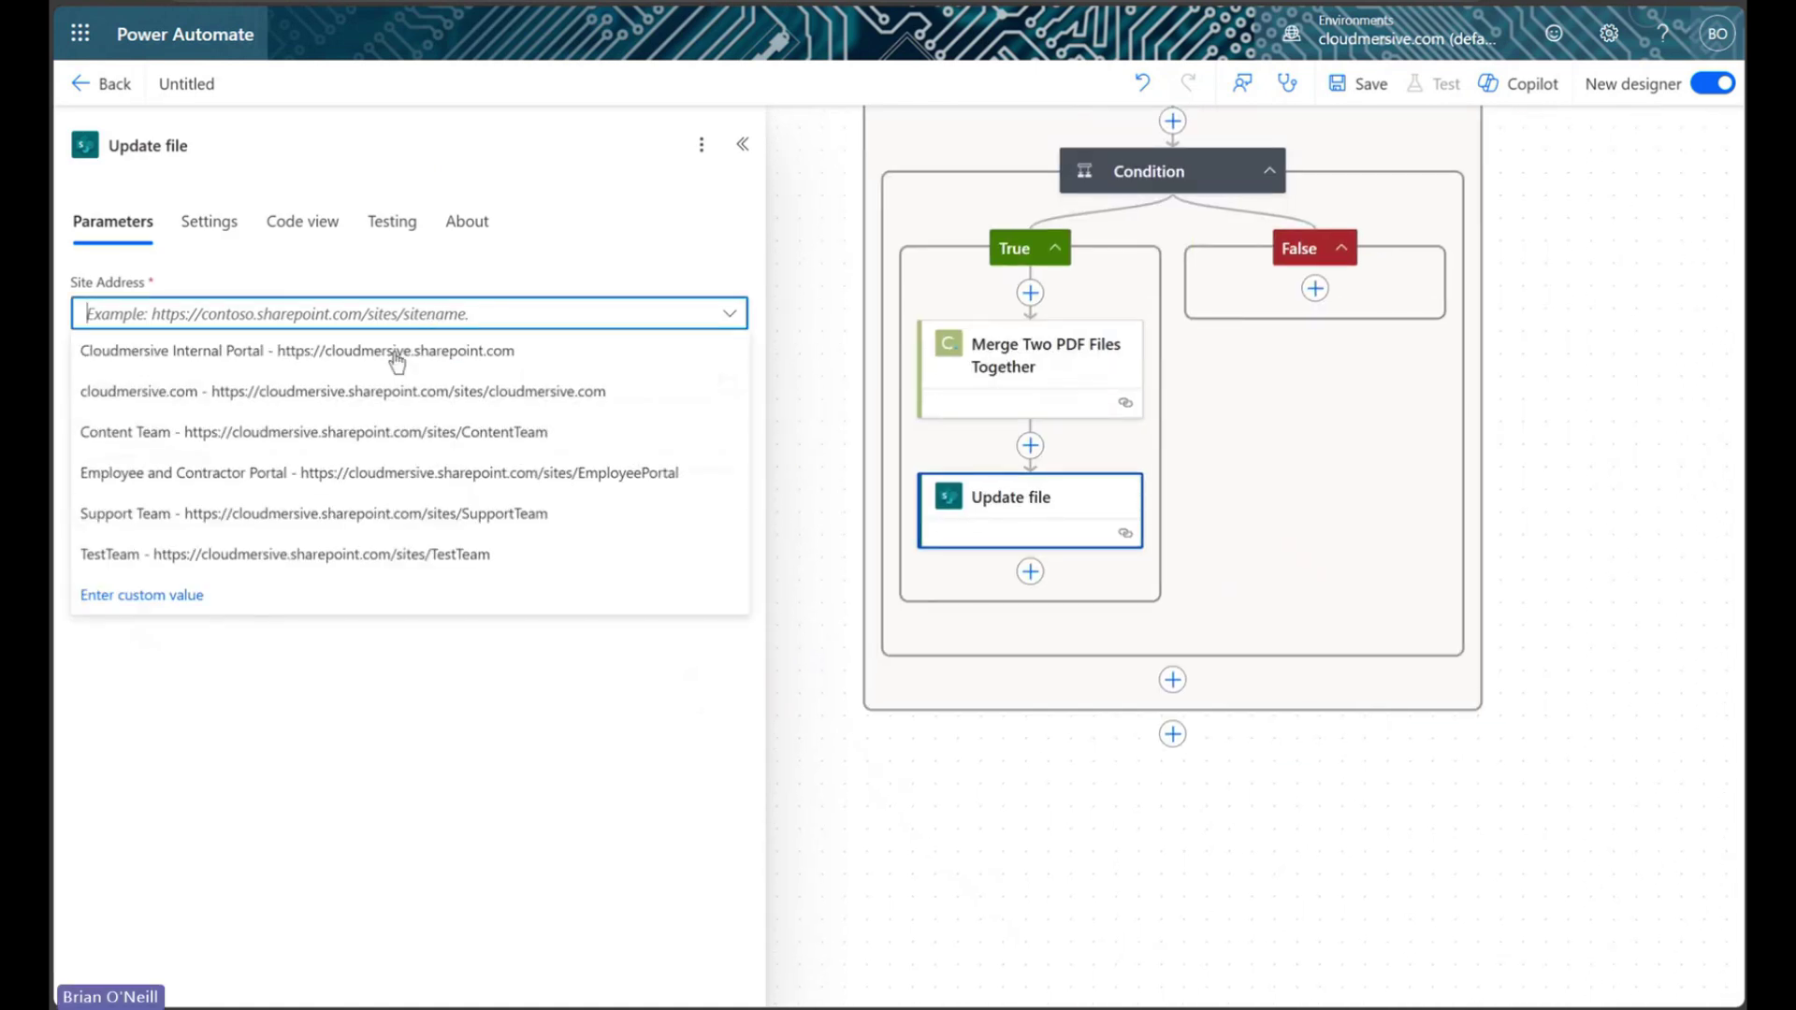
left_click(280, 553)
Set the Update file identifier to body/Id and its content to the merged OutputContent
left_click(190, 387)
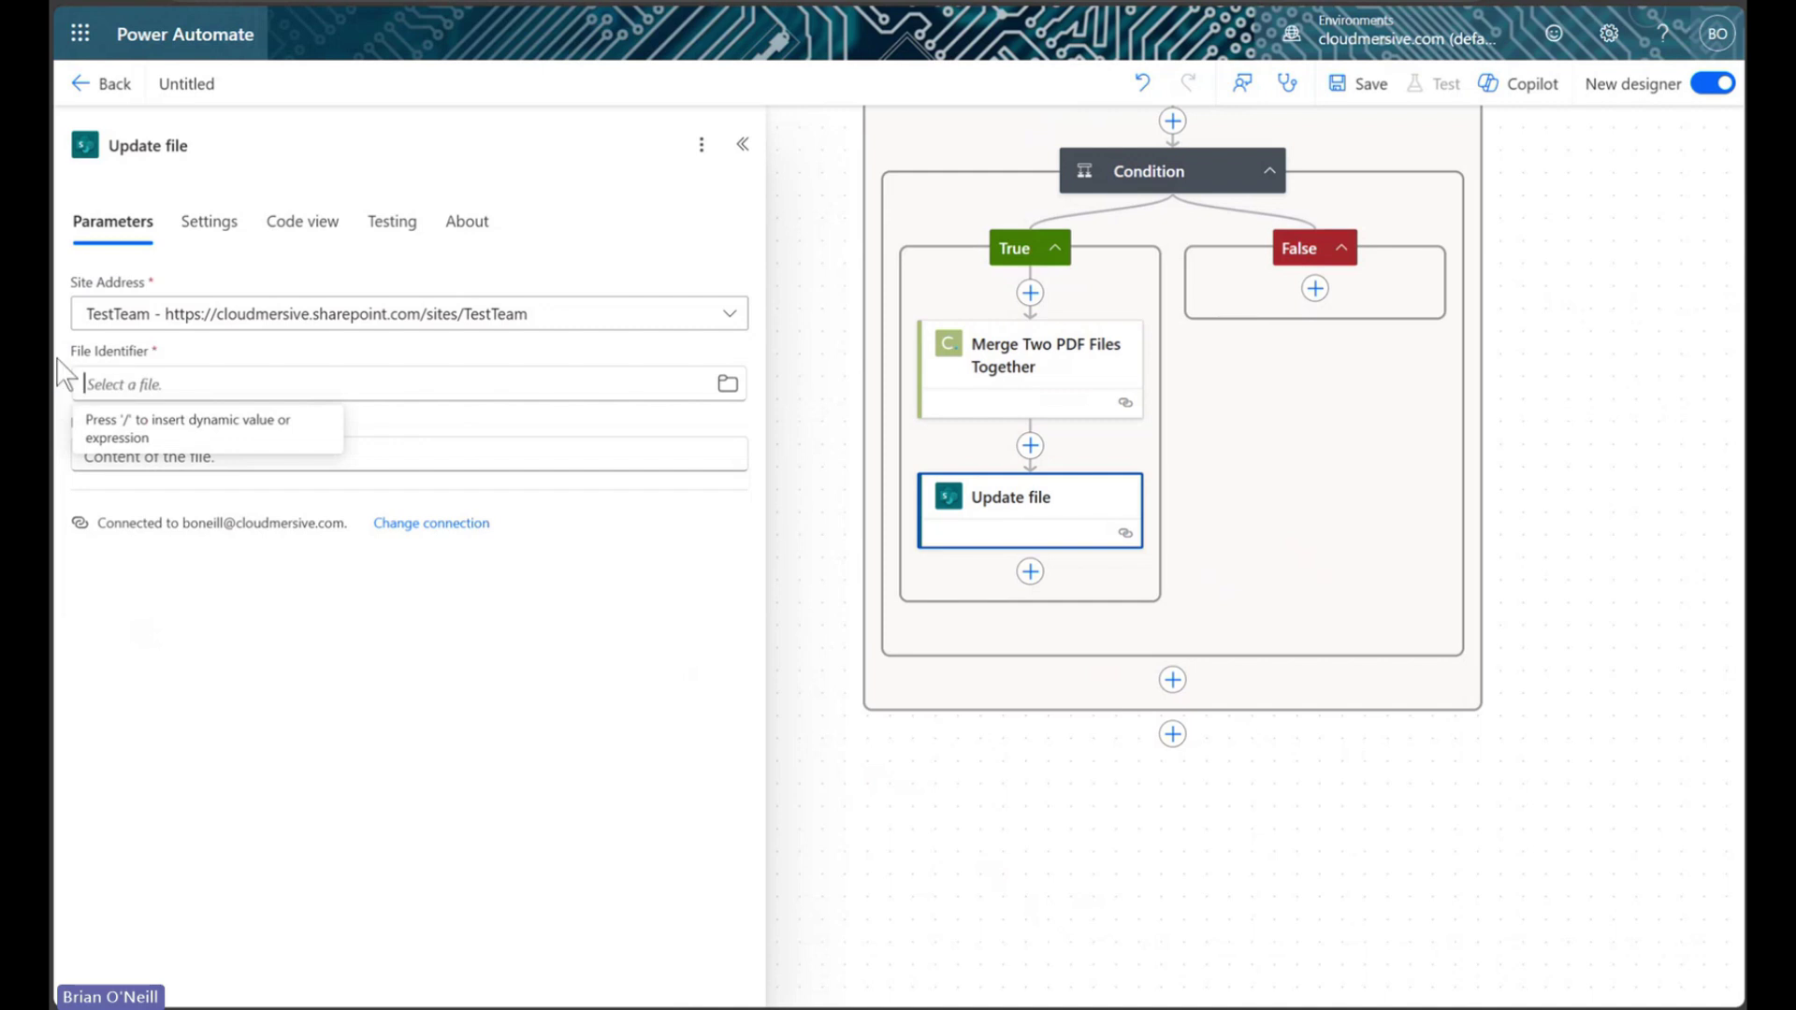
left_click(57, 364)
scroll(805, 668, "down", 10)
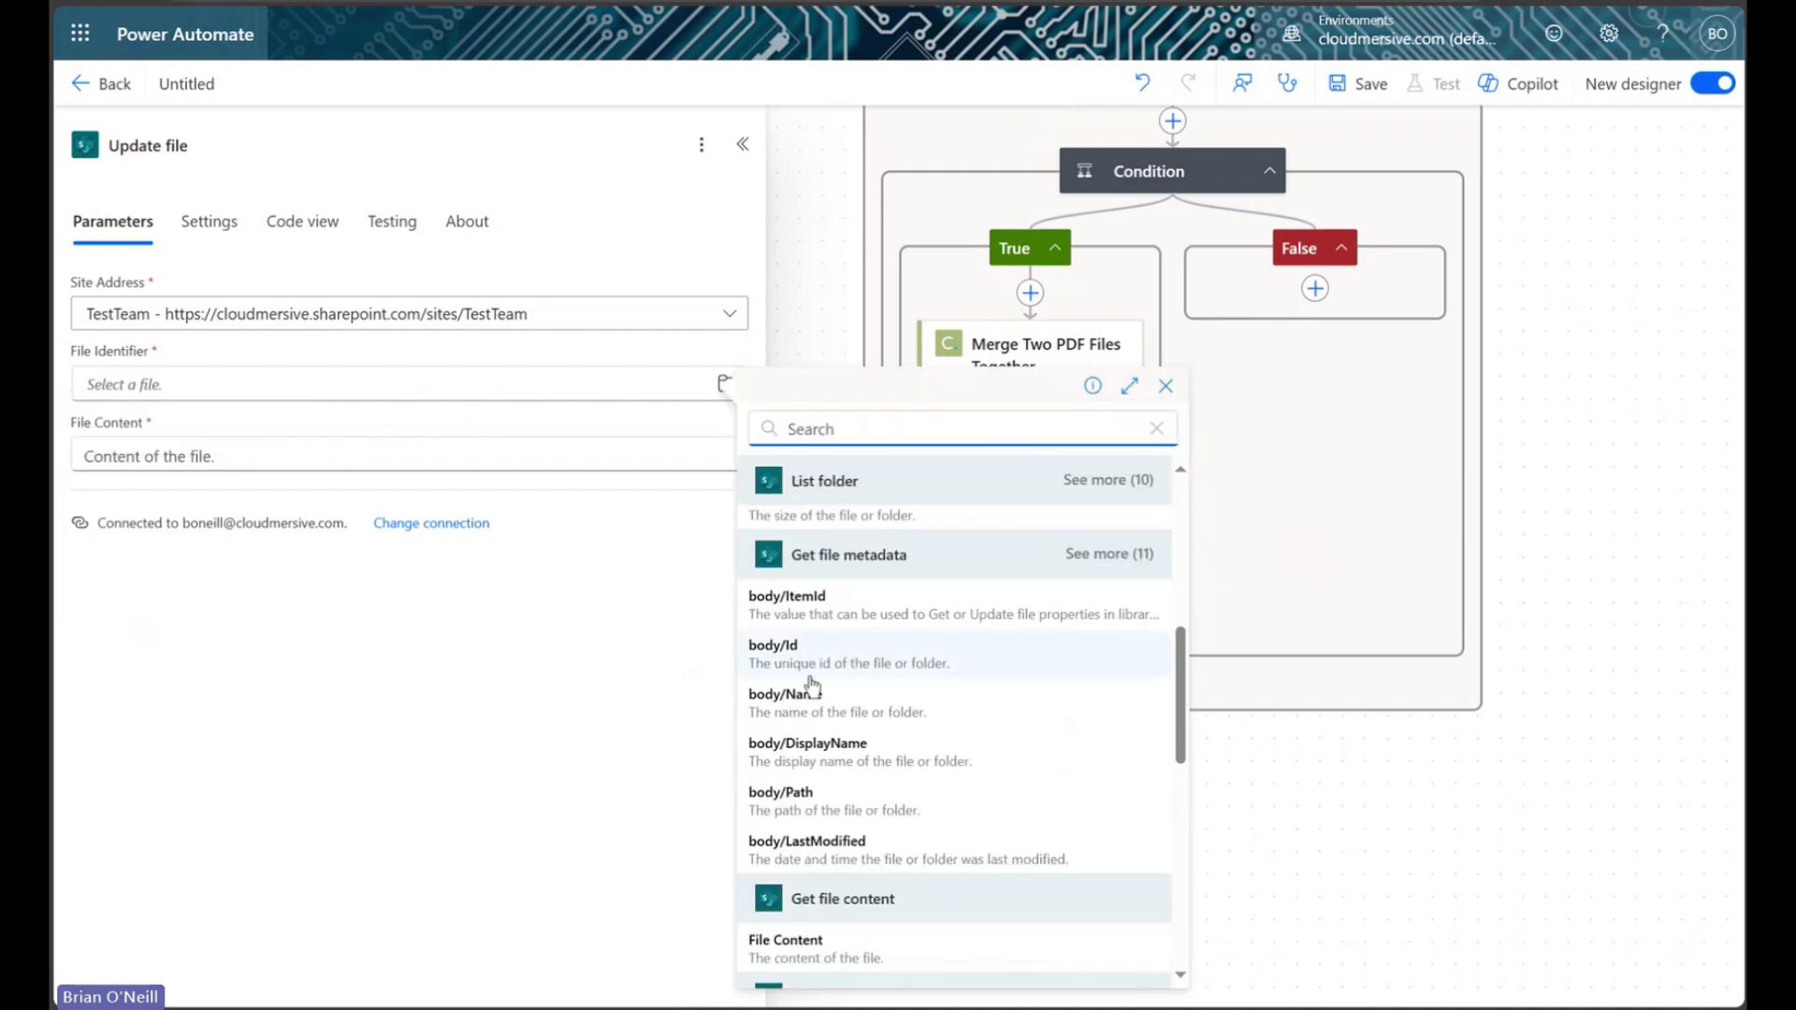
scroll(842, 700, "down", 2)
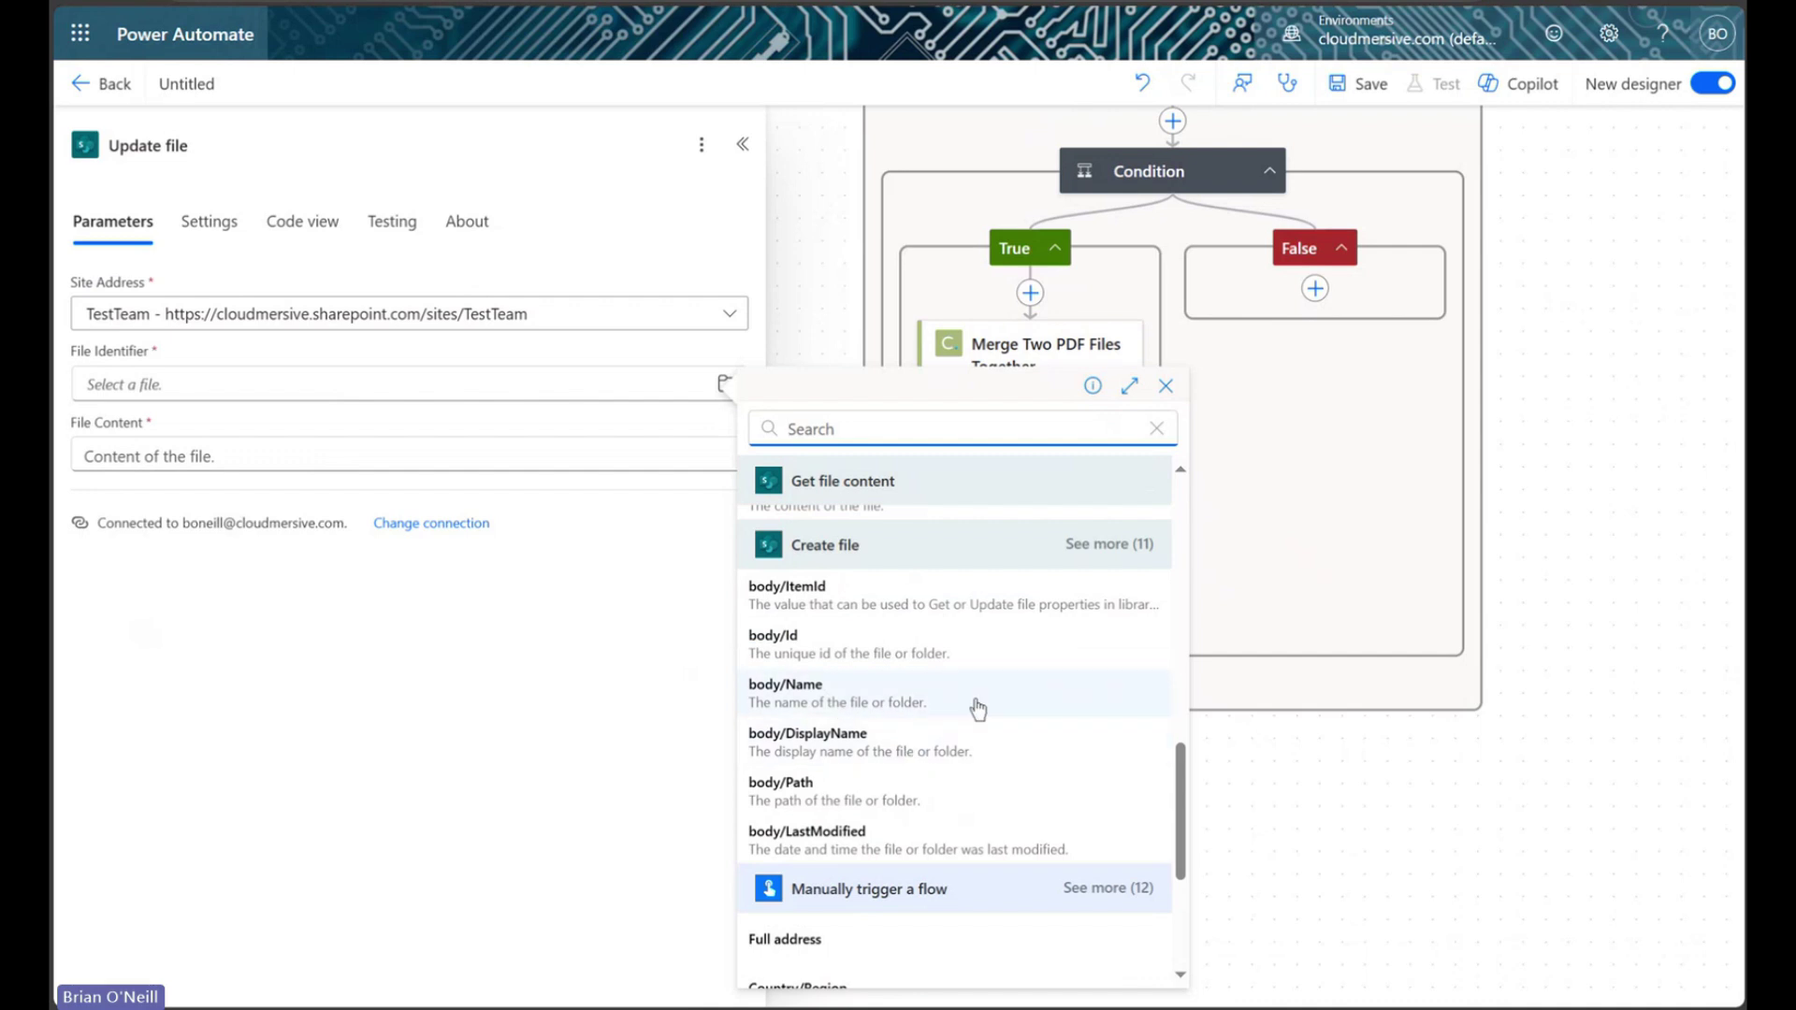
left_click(899, 664)
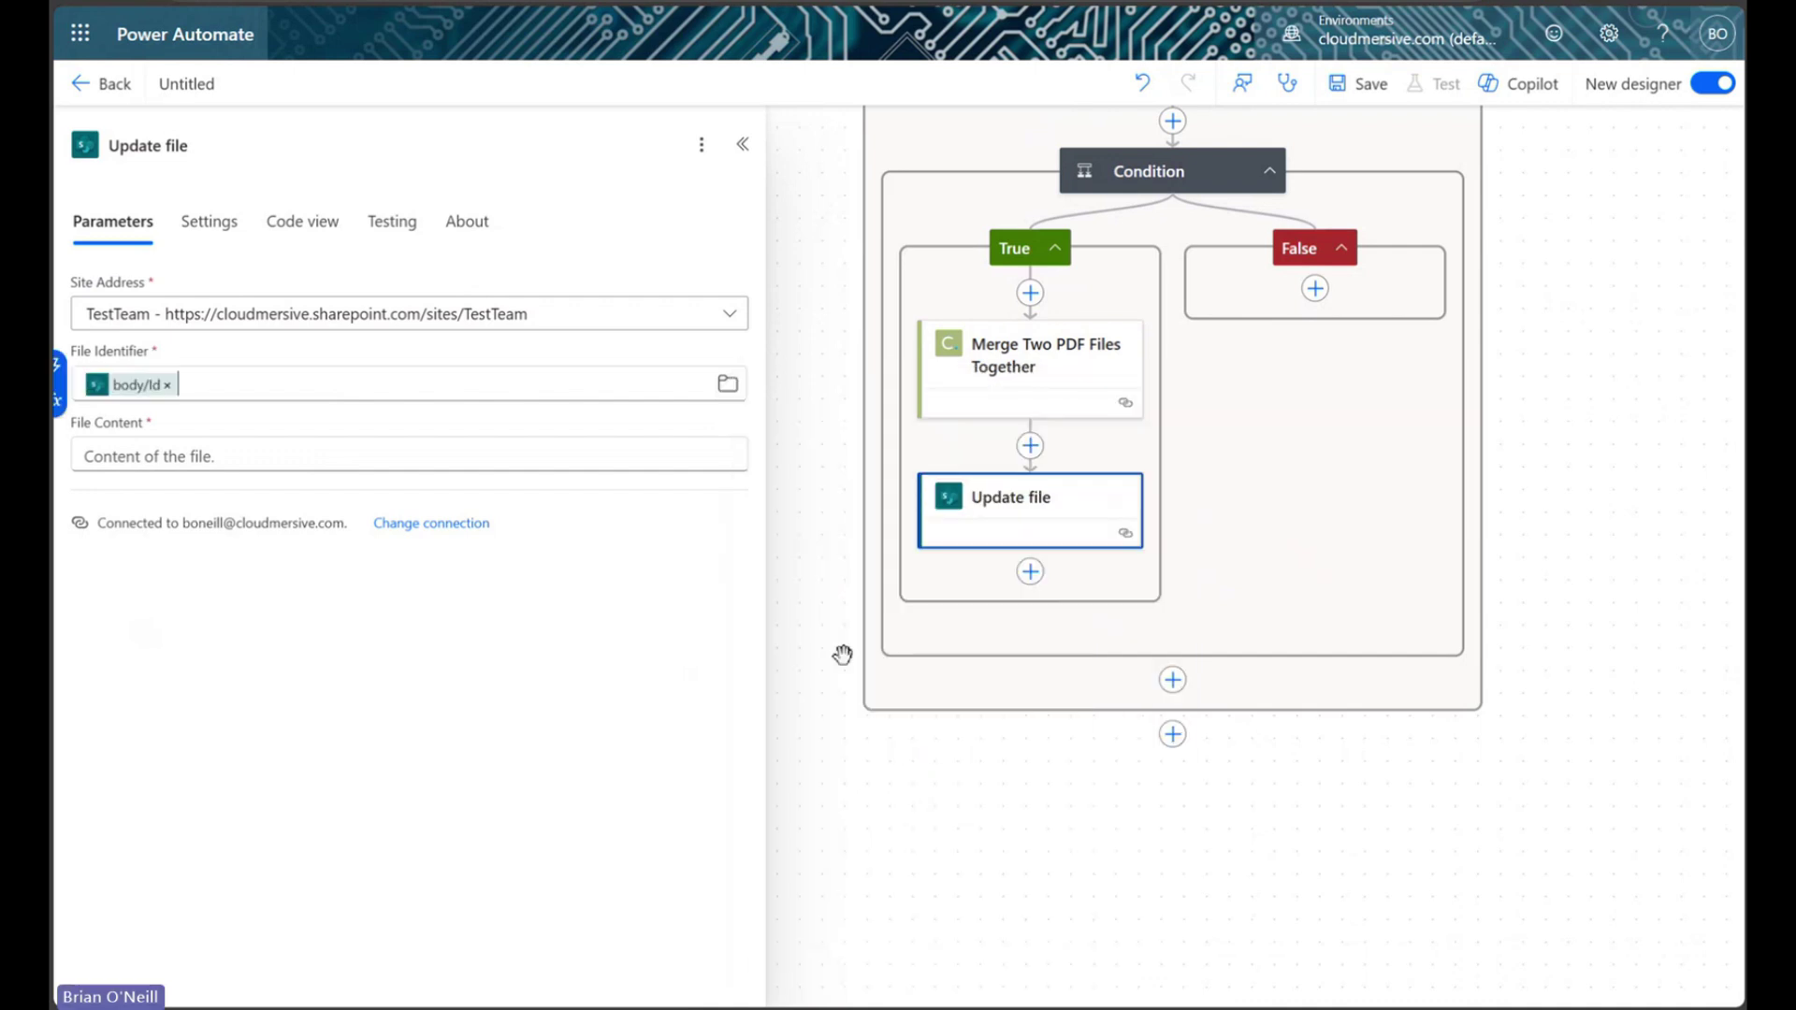
left_click(409, 458)
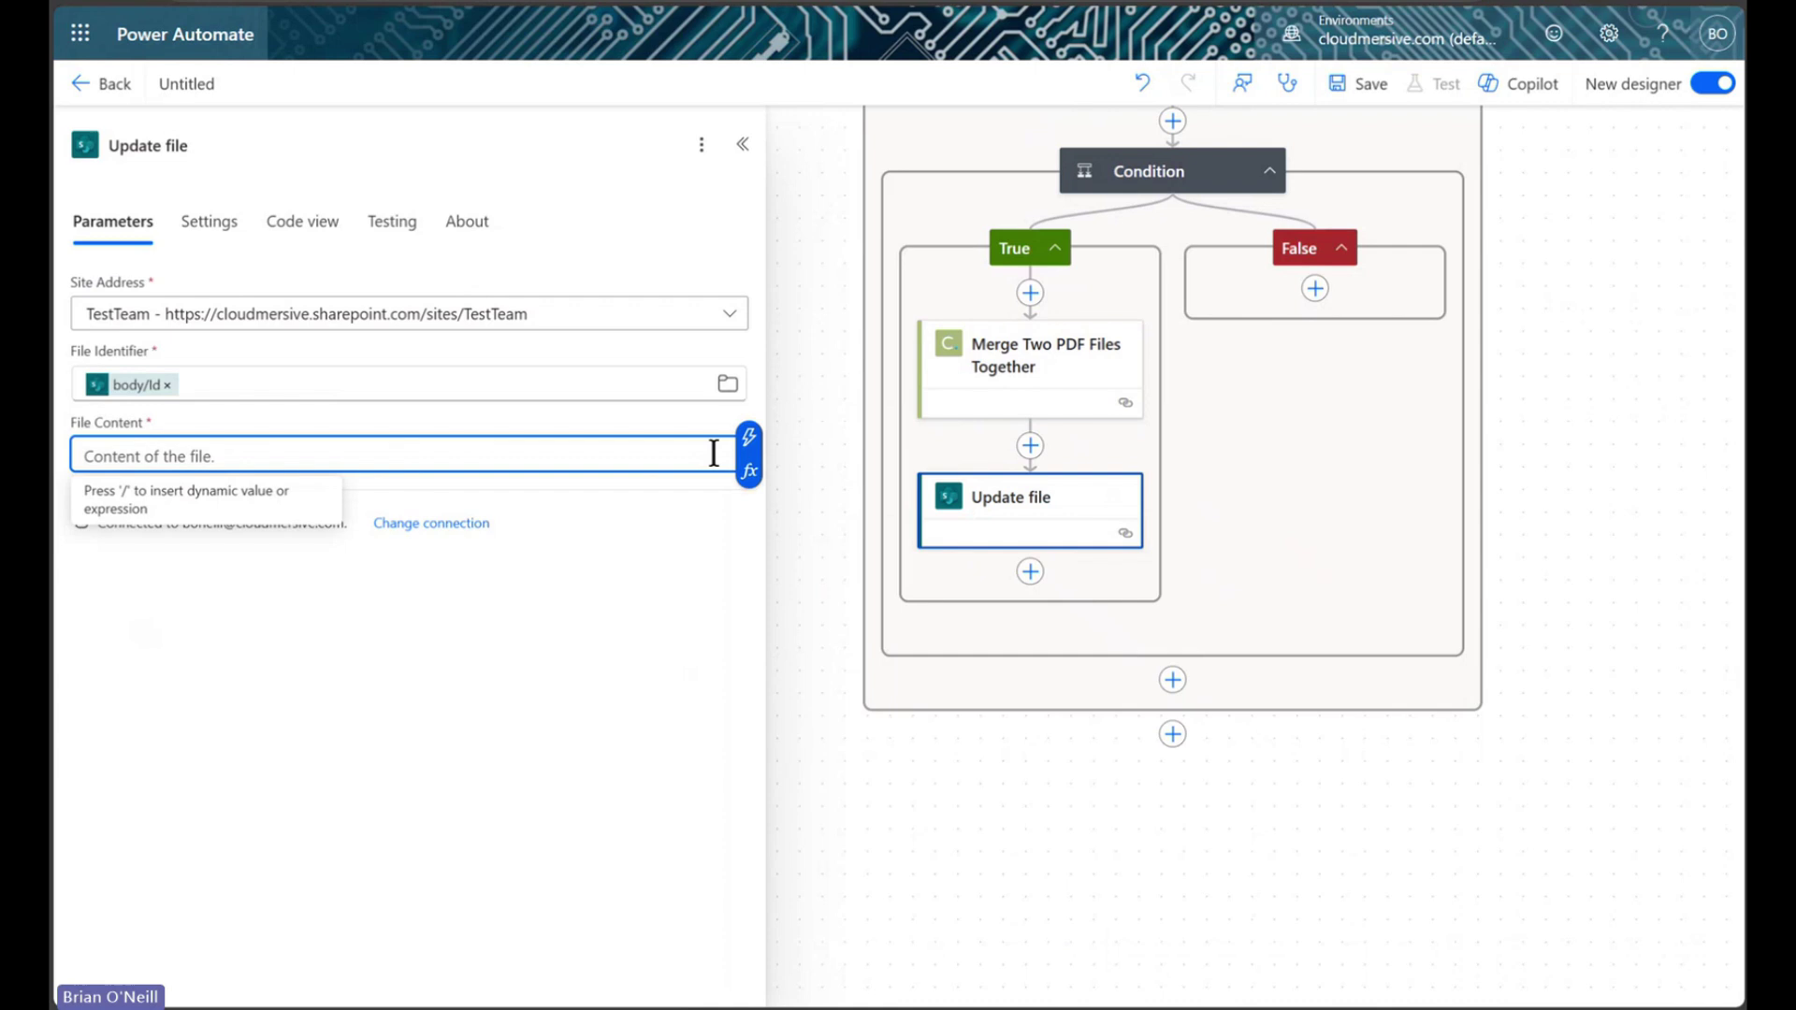
left_click(748, 437)
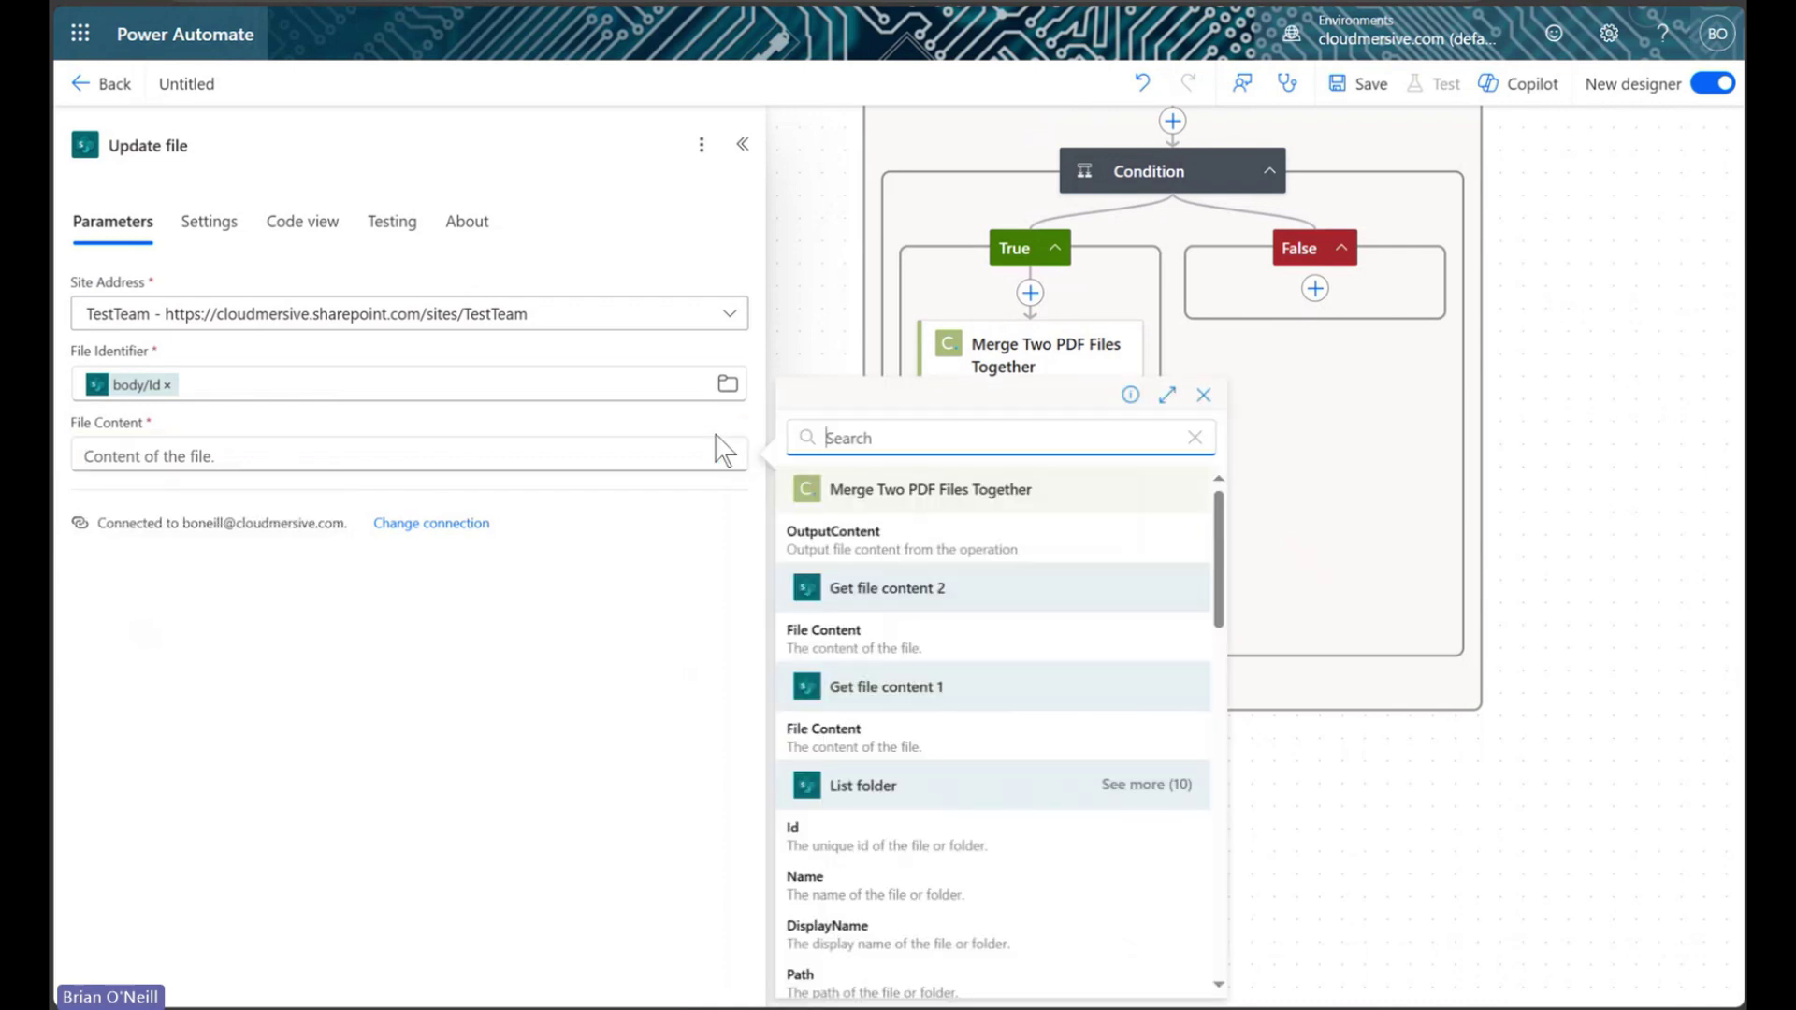
left_click(914, 546)
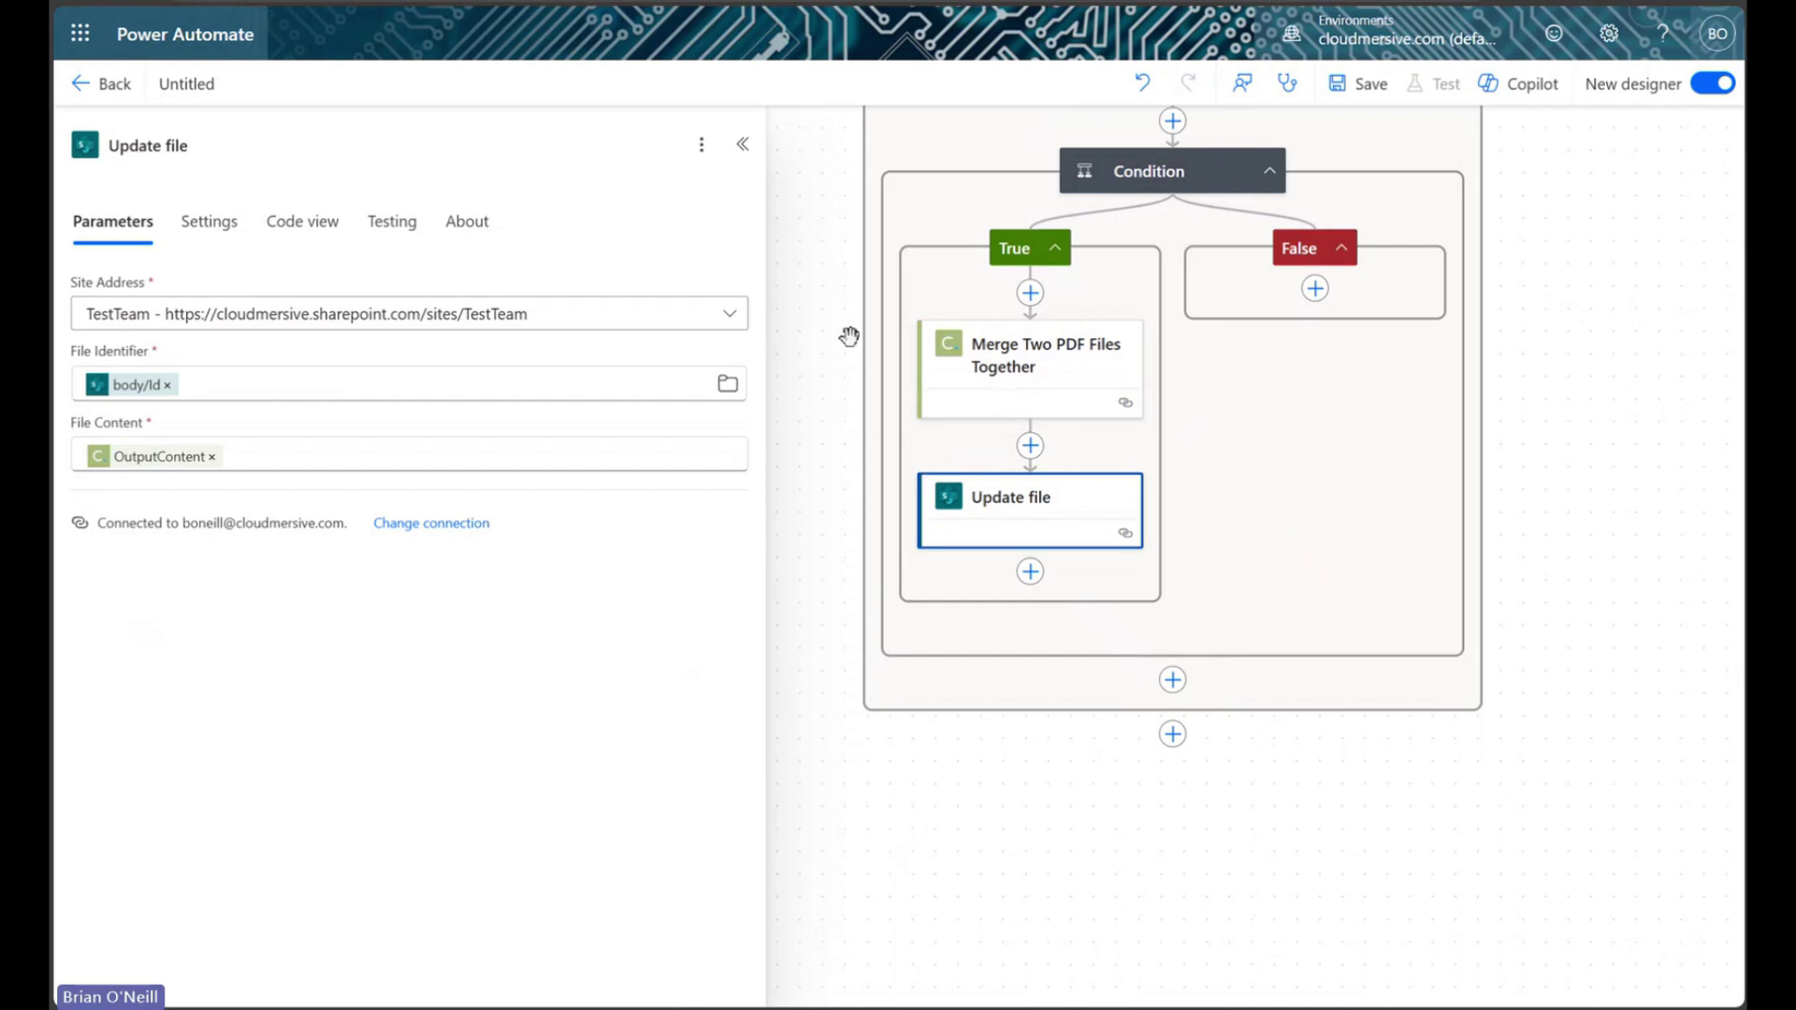
left_click(743, 145)
left_click_drag(762, 169, 512, 574)
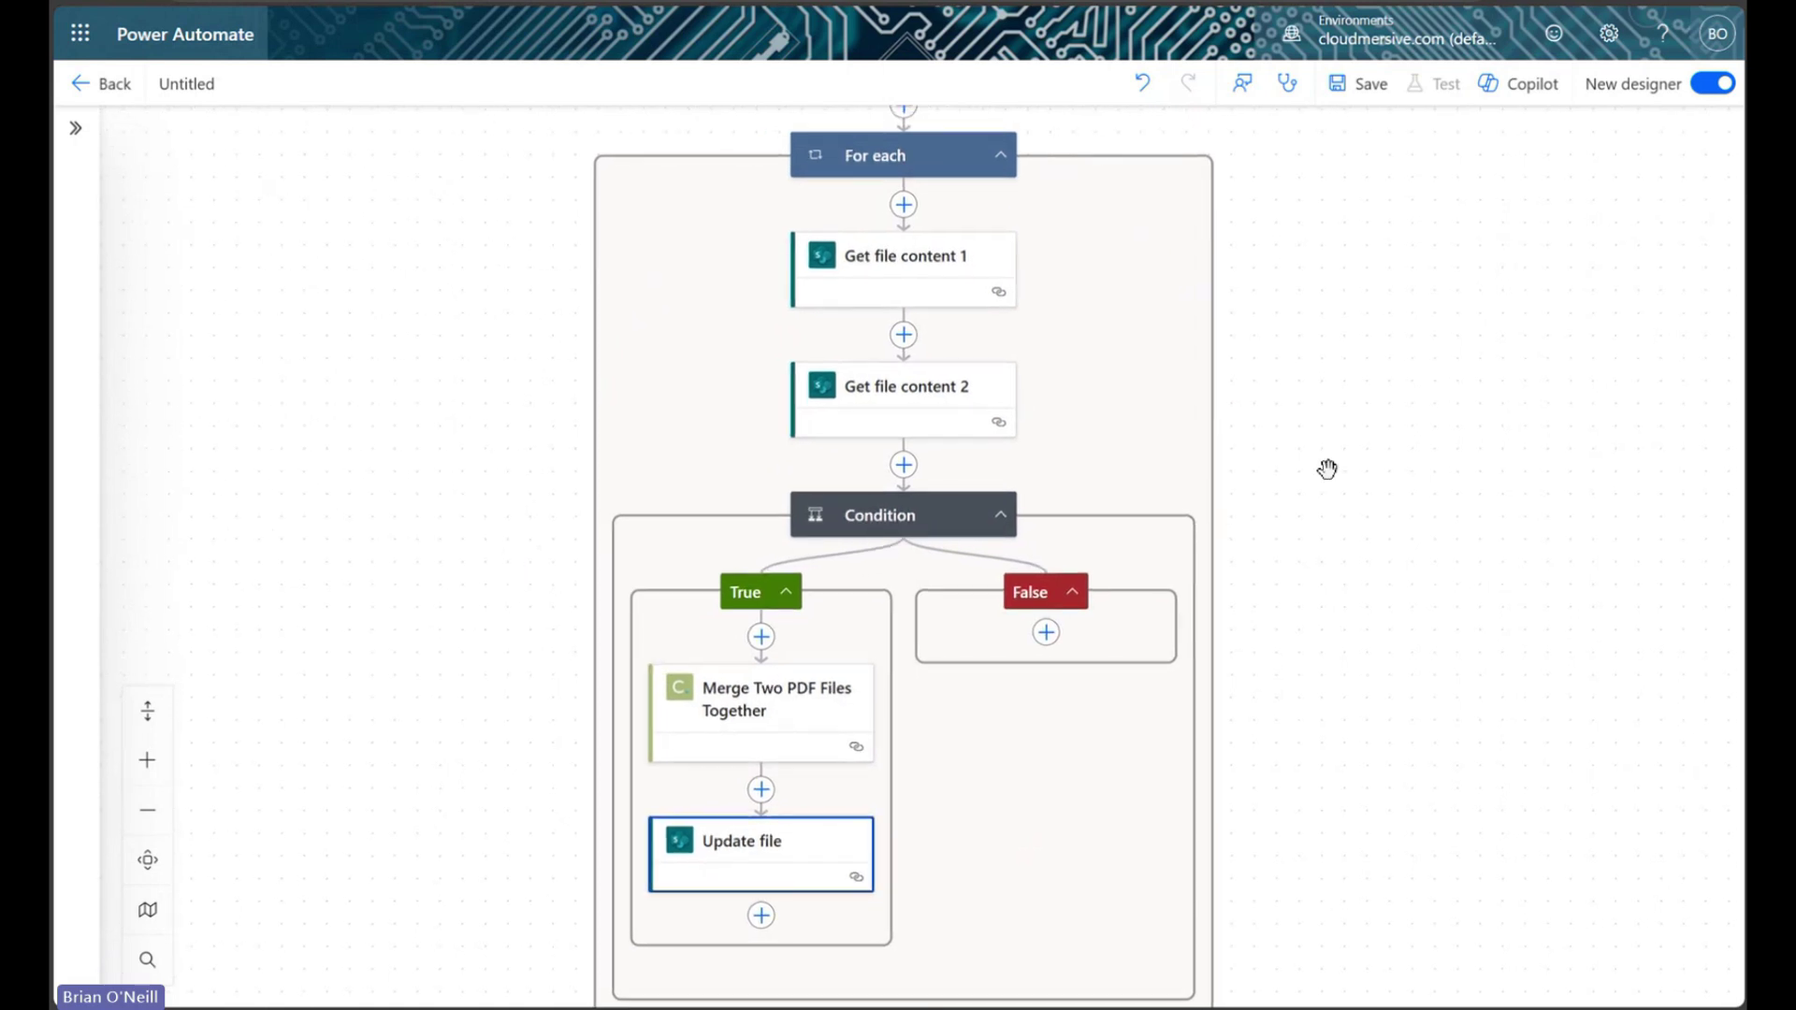
Save the flow and start a manual test run
left_click(1364, 84)
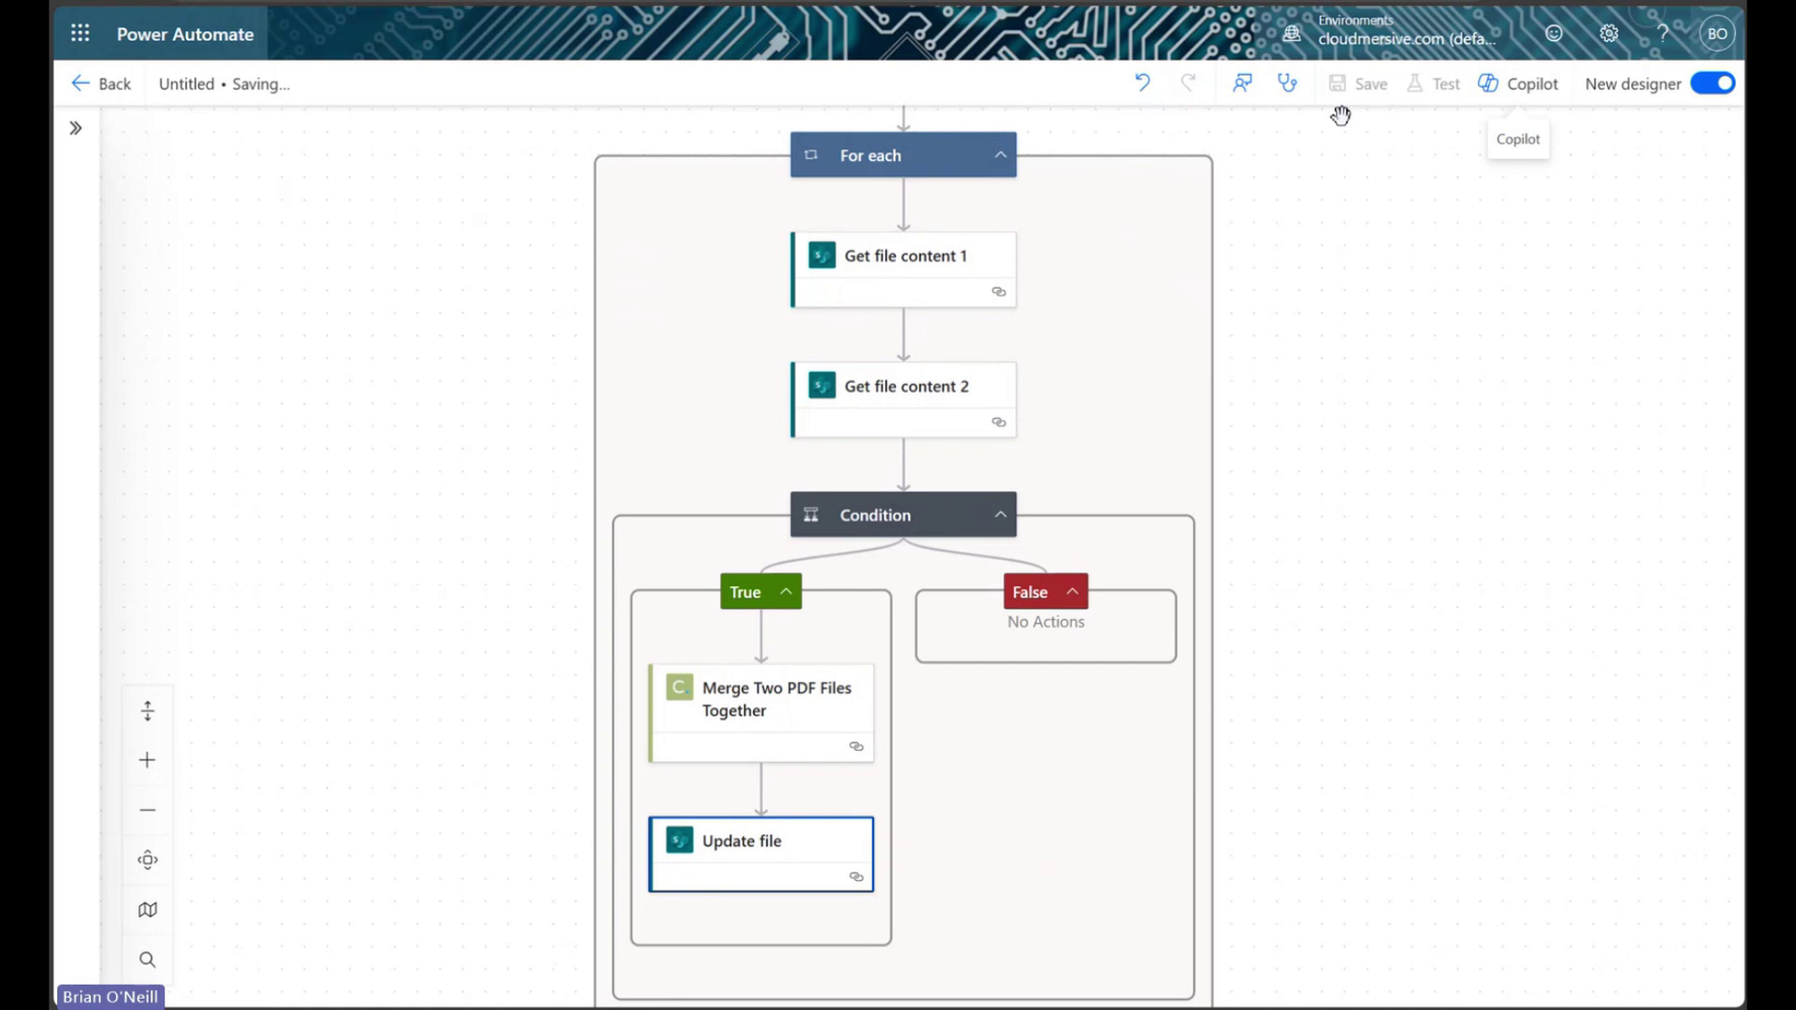
left_click(1417, 89)
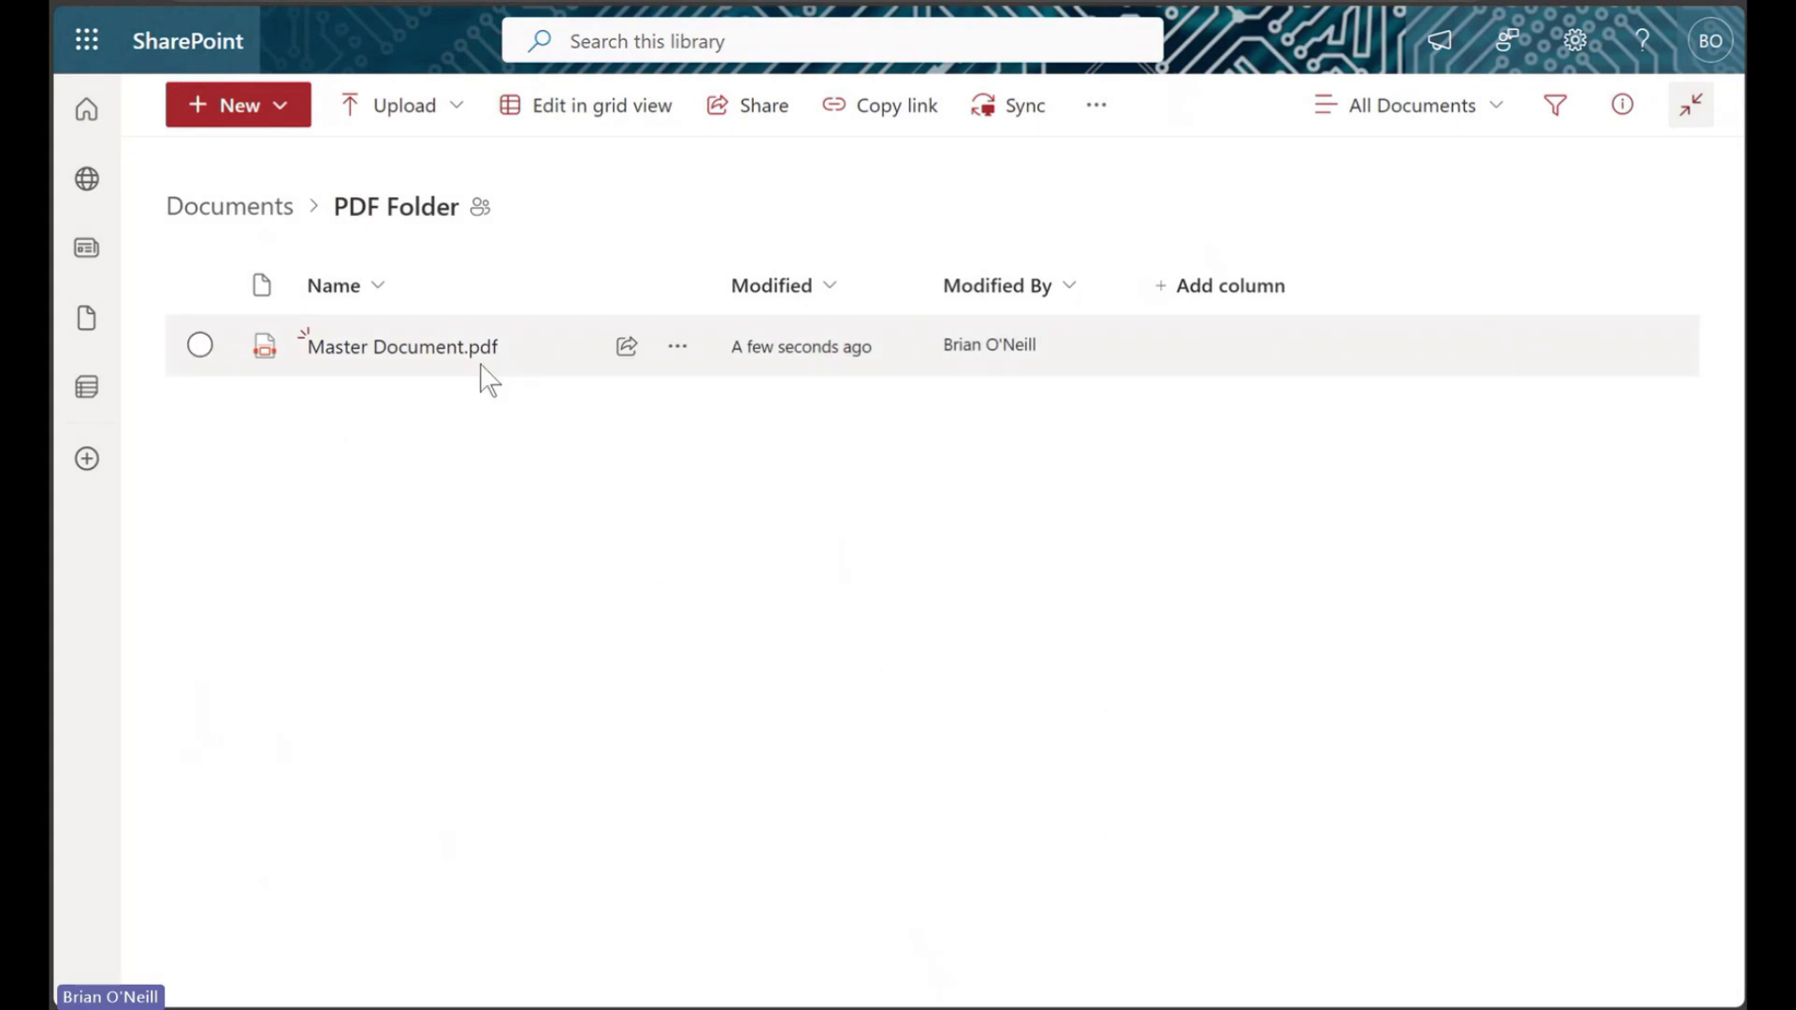
Open Master Document.pdf and scroll through its 18 merged pages, returning to page 1
left_click(482, 365)
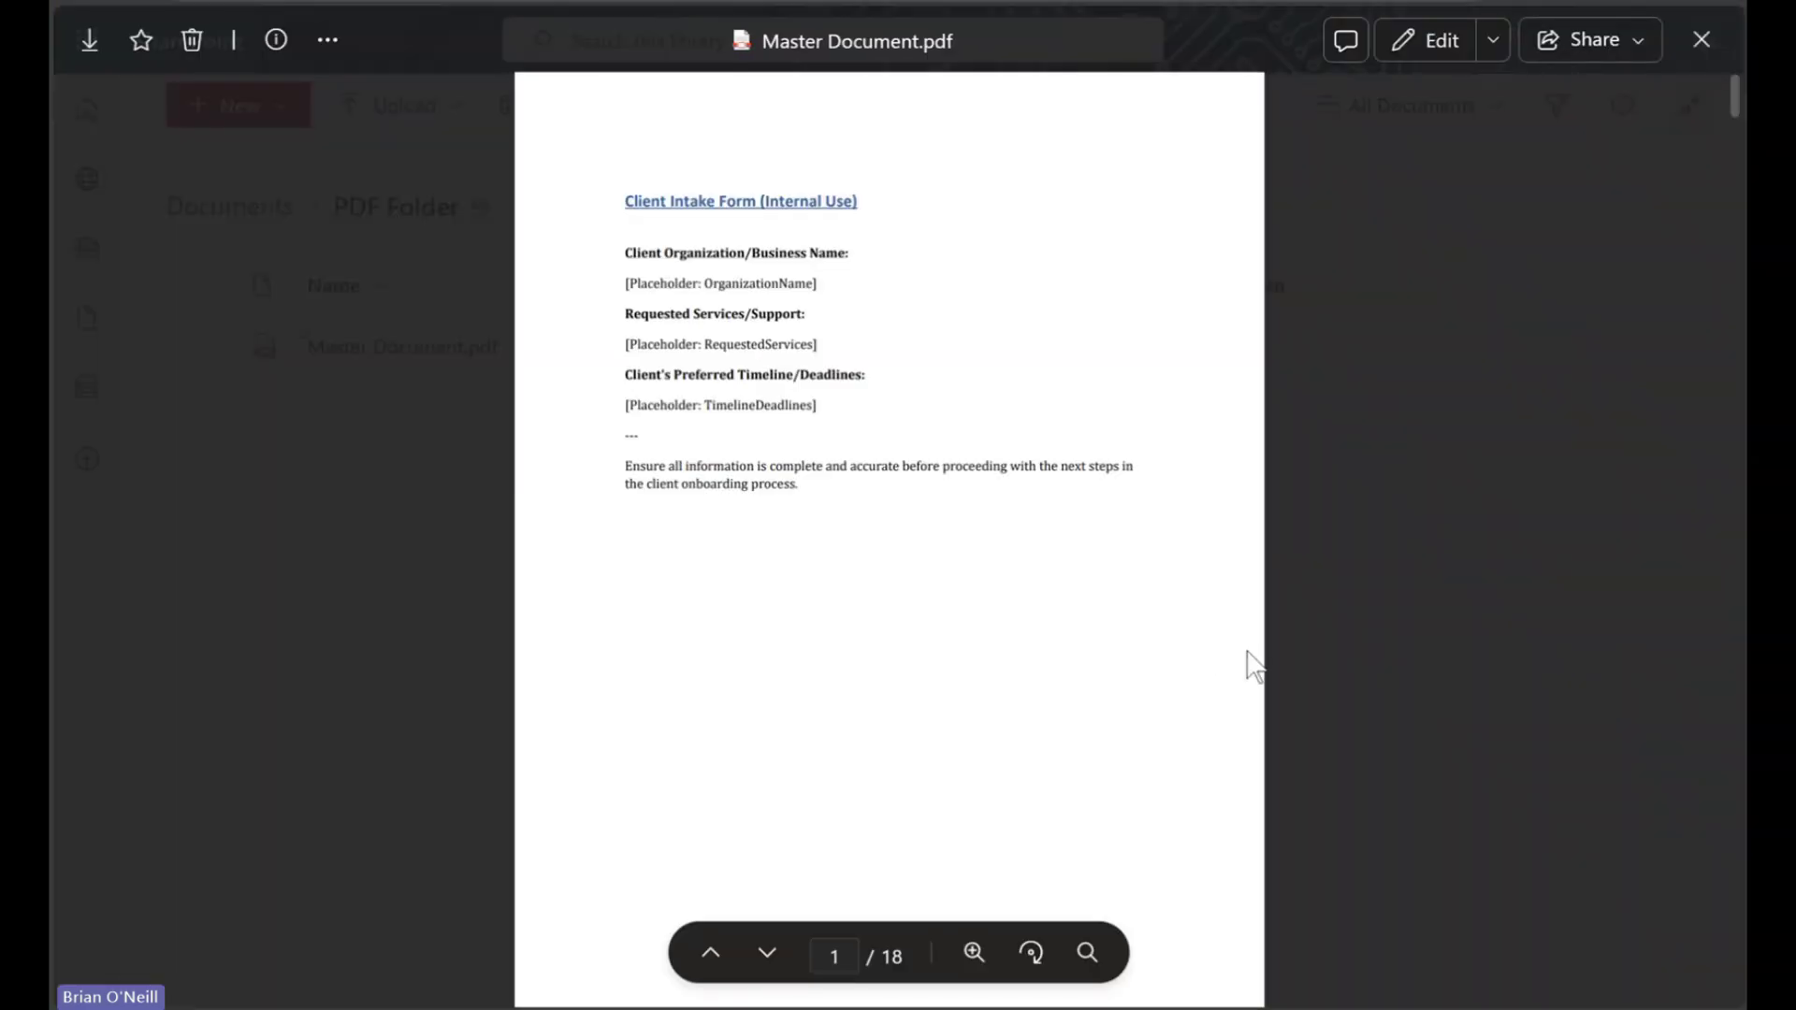
scroll(1189, 645, "down", 10)
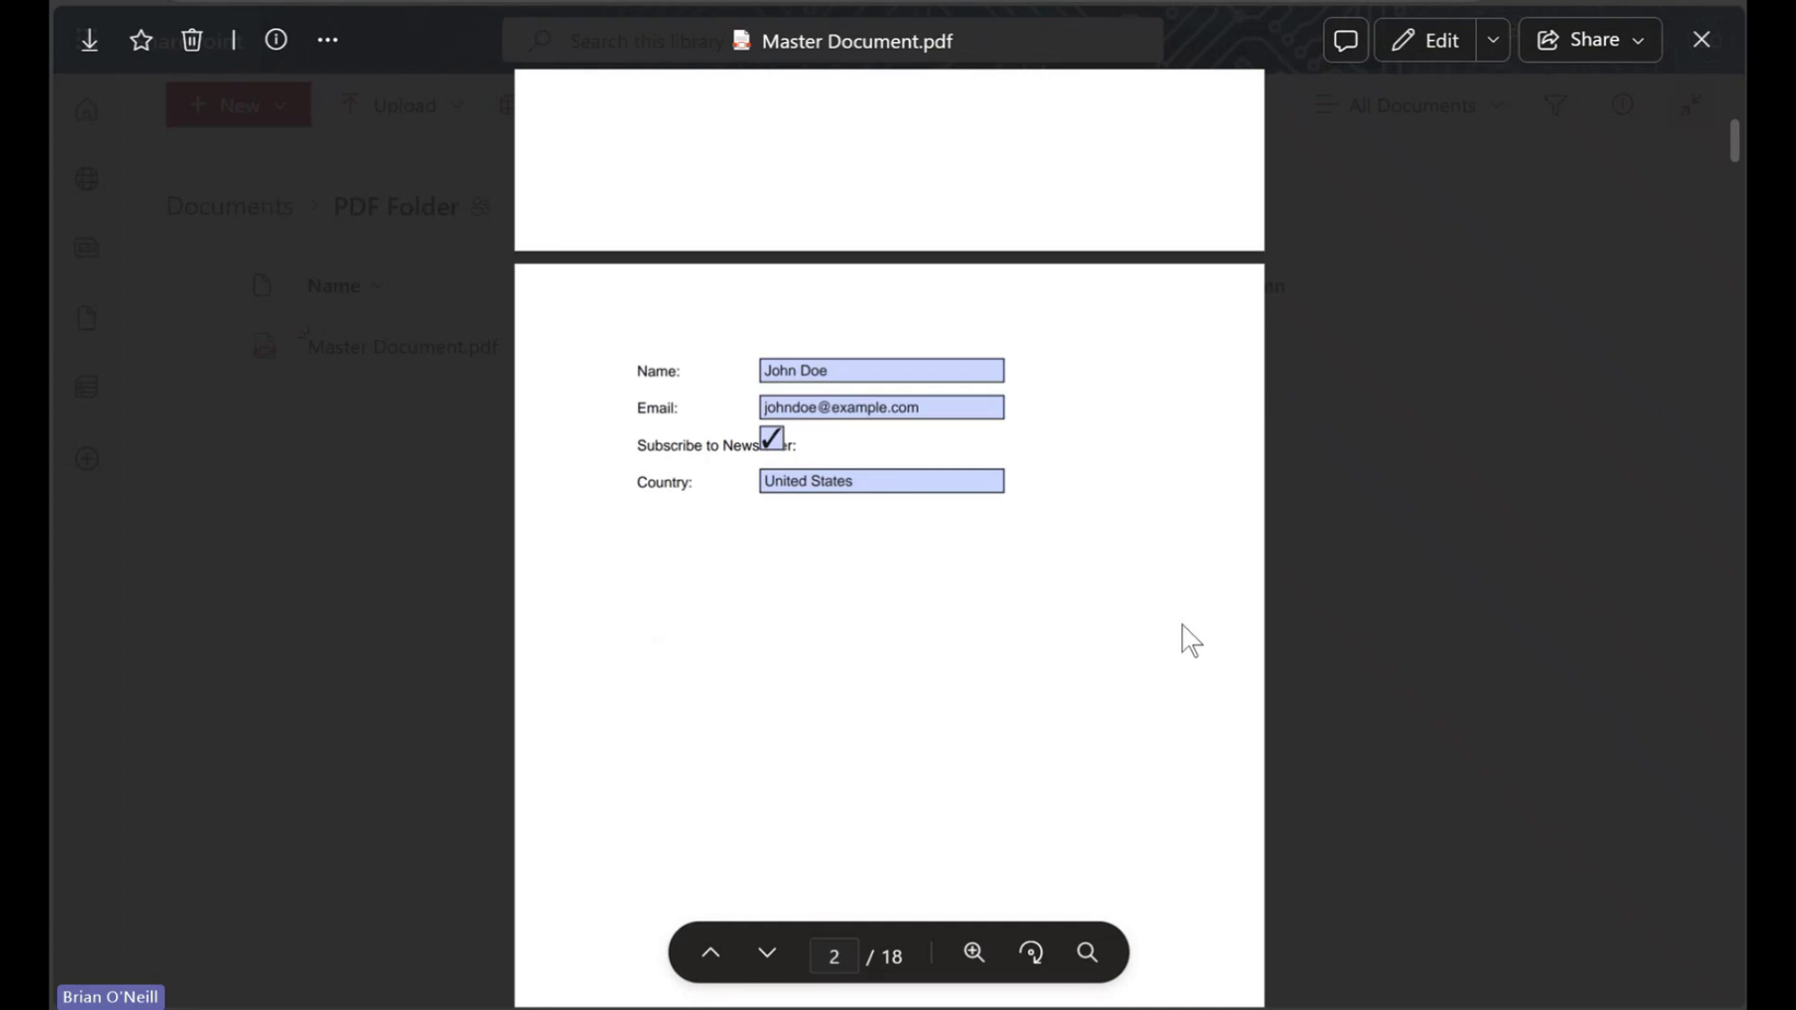
scroll(1189, 633, "down", 20)
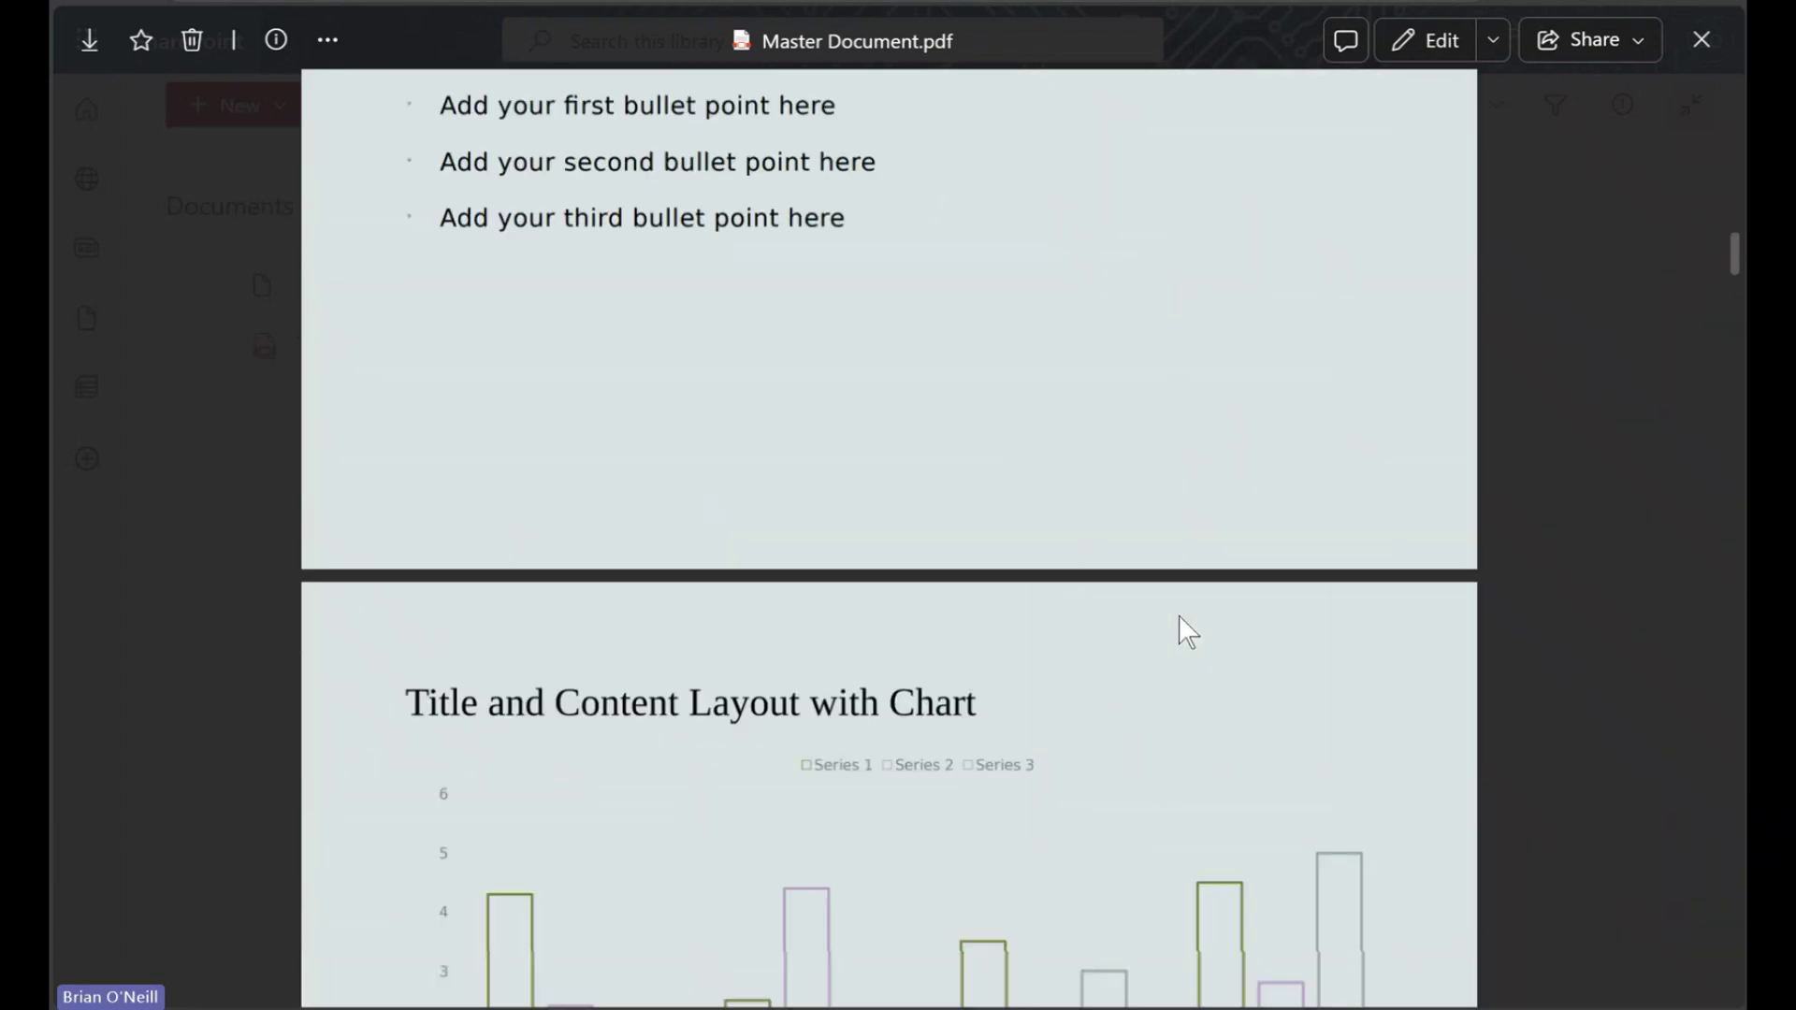
scroll(1189, 634, "down", 20)
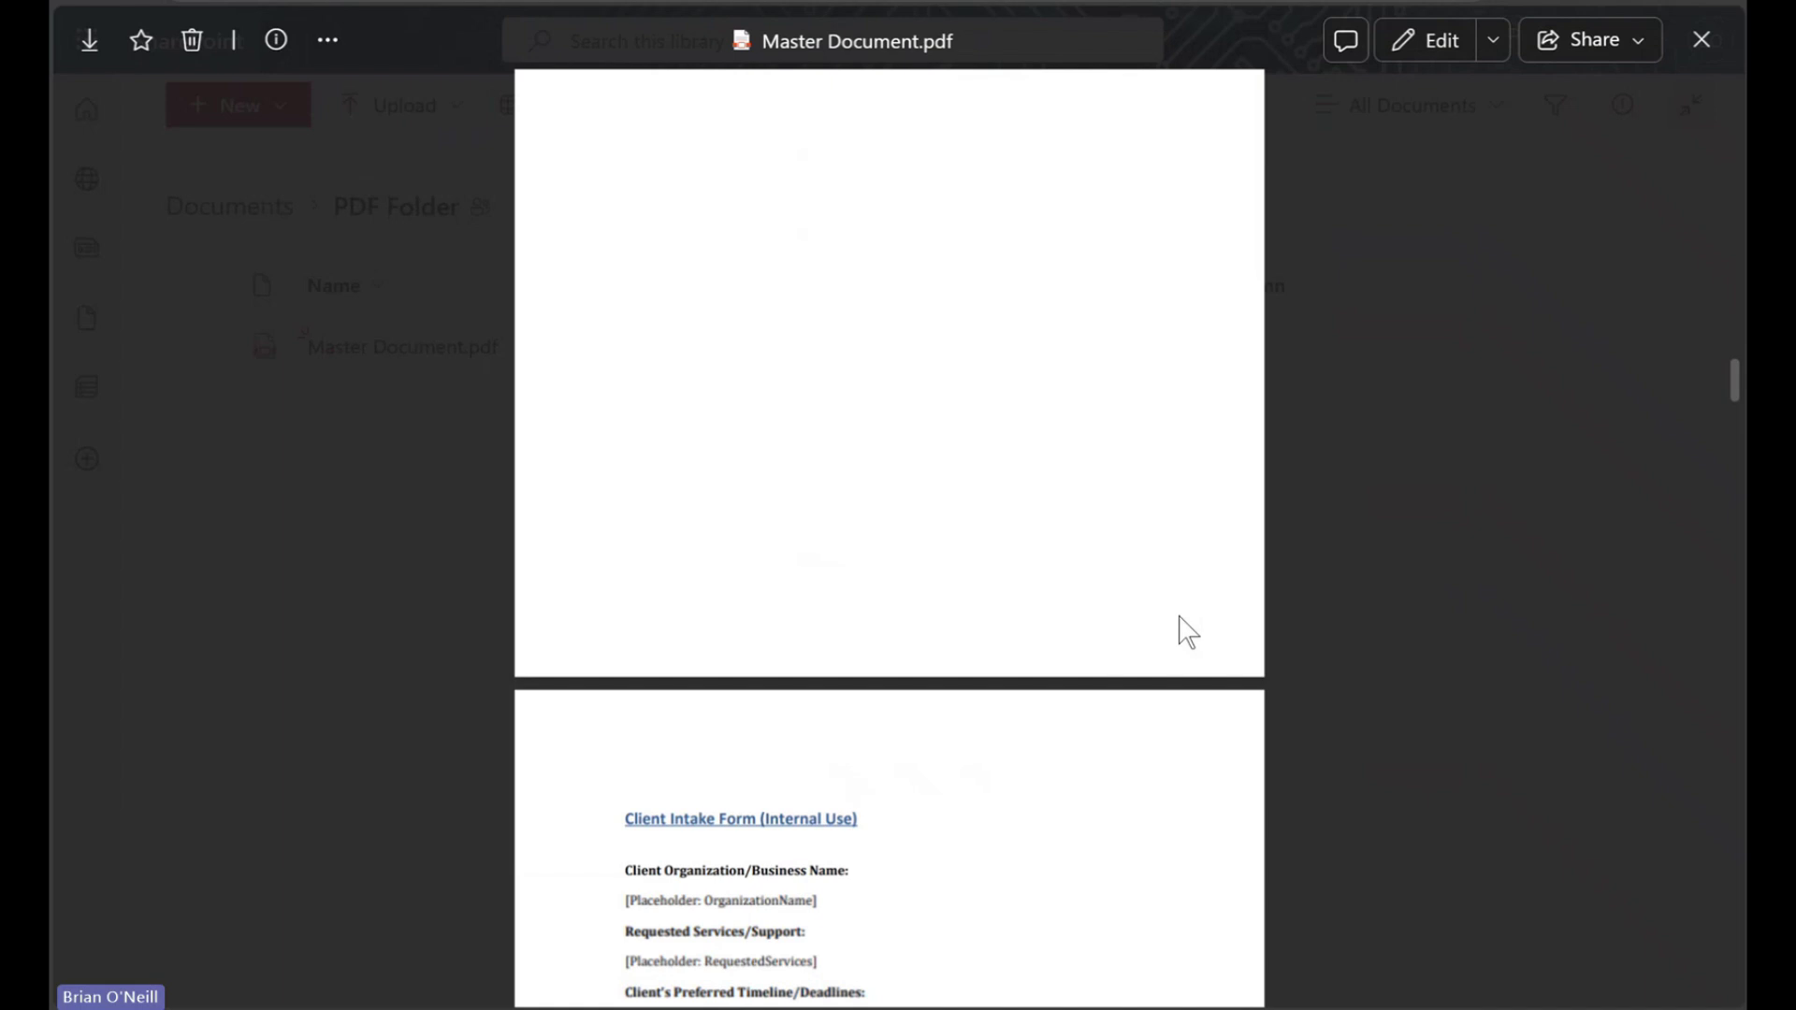
scroll(1189, 634, "down", 20)
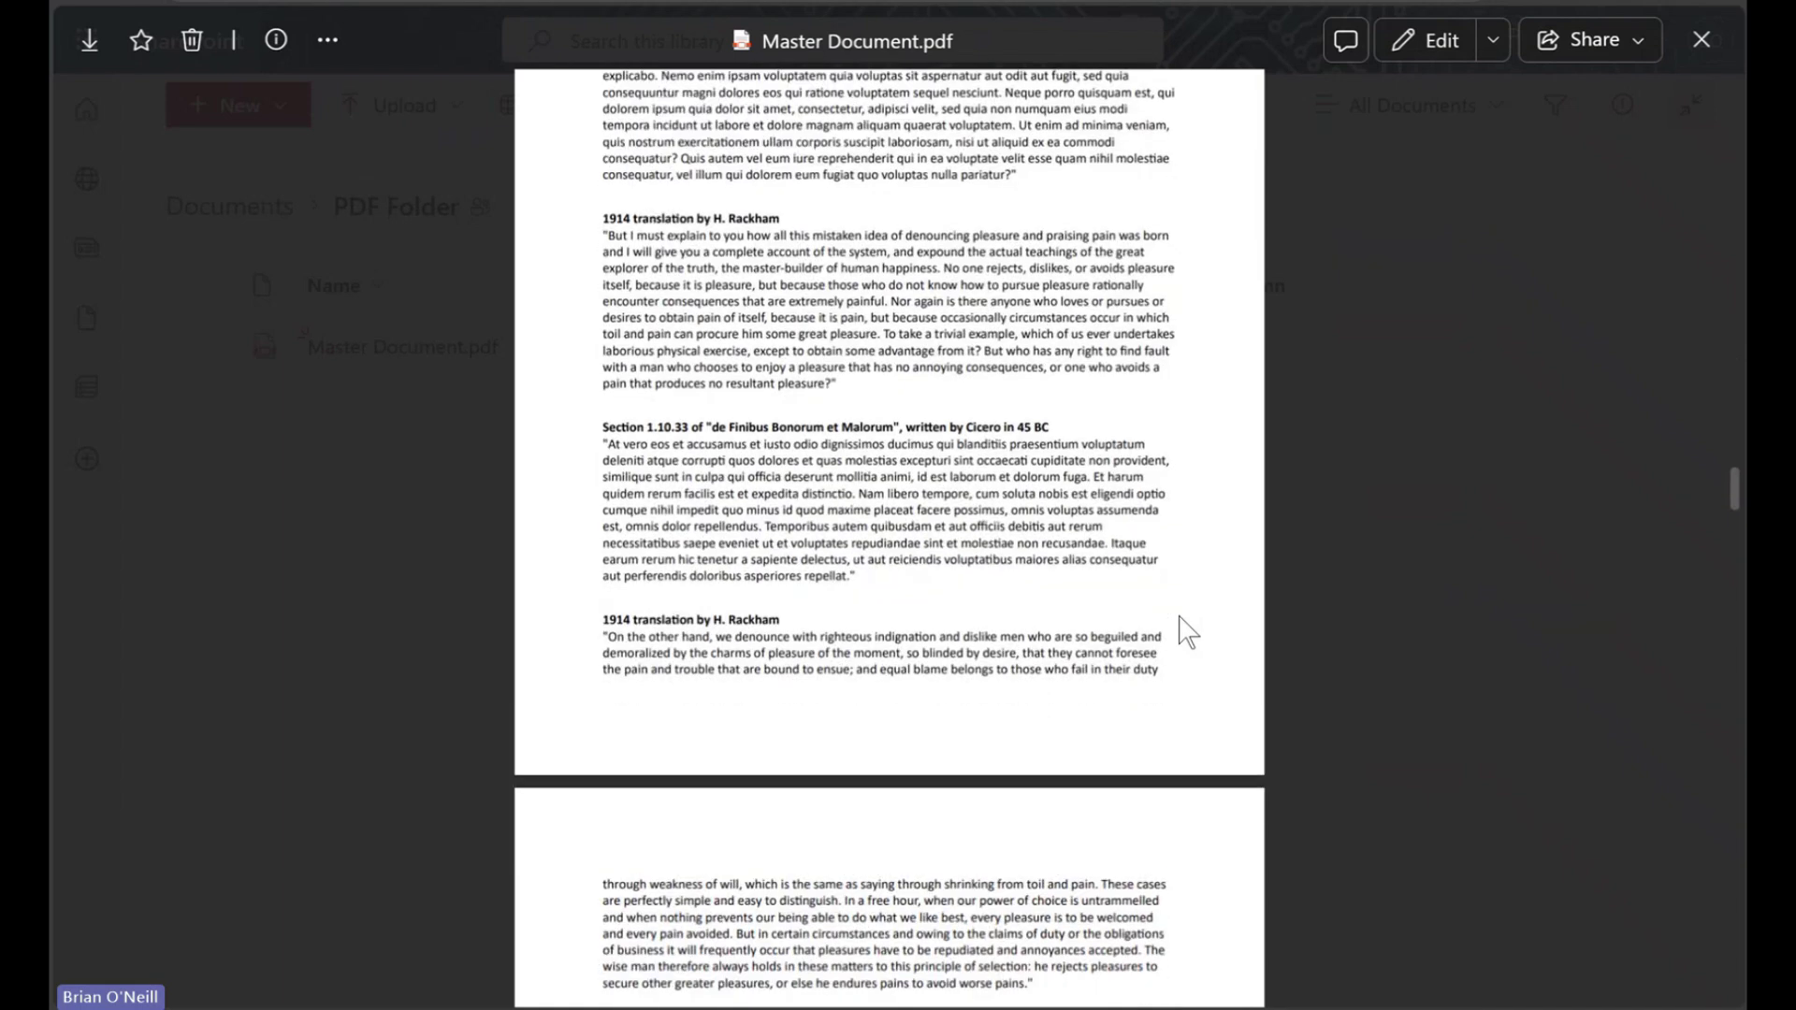
scroll(1189, 633, "down", 20)
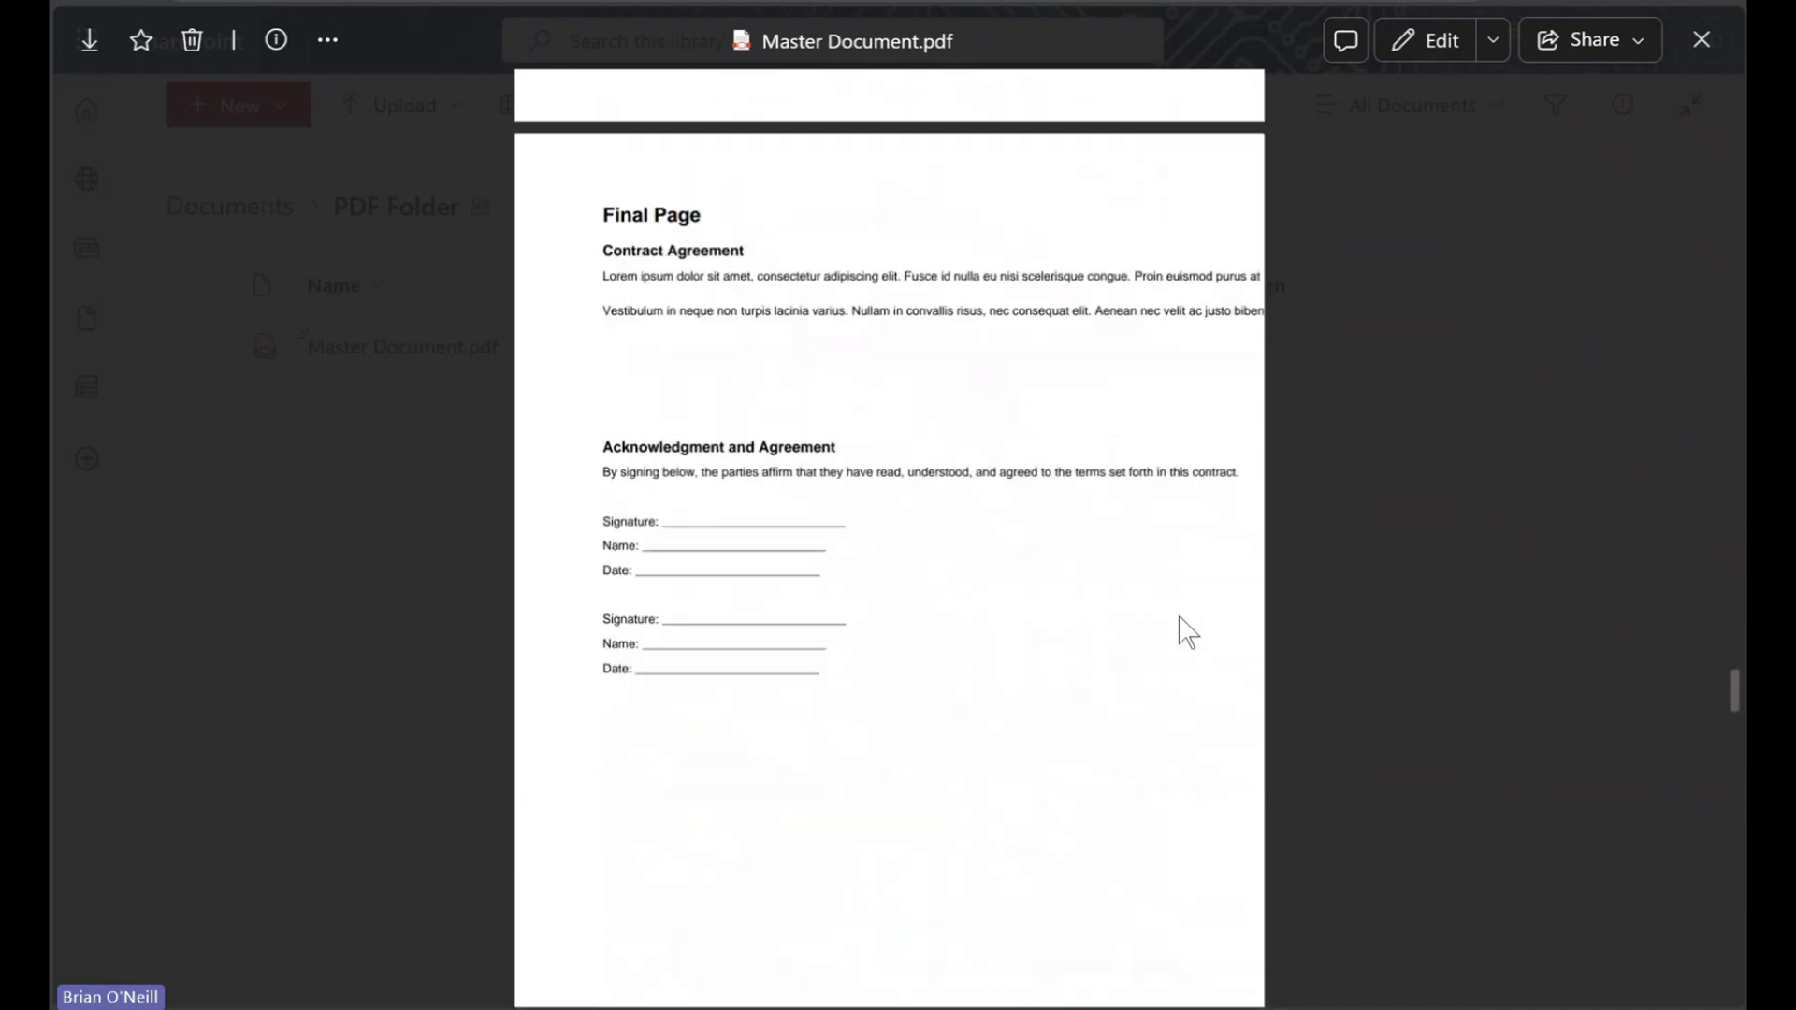
scroll(1189, 633, "down", 20)
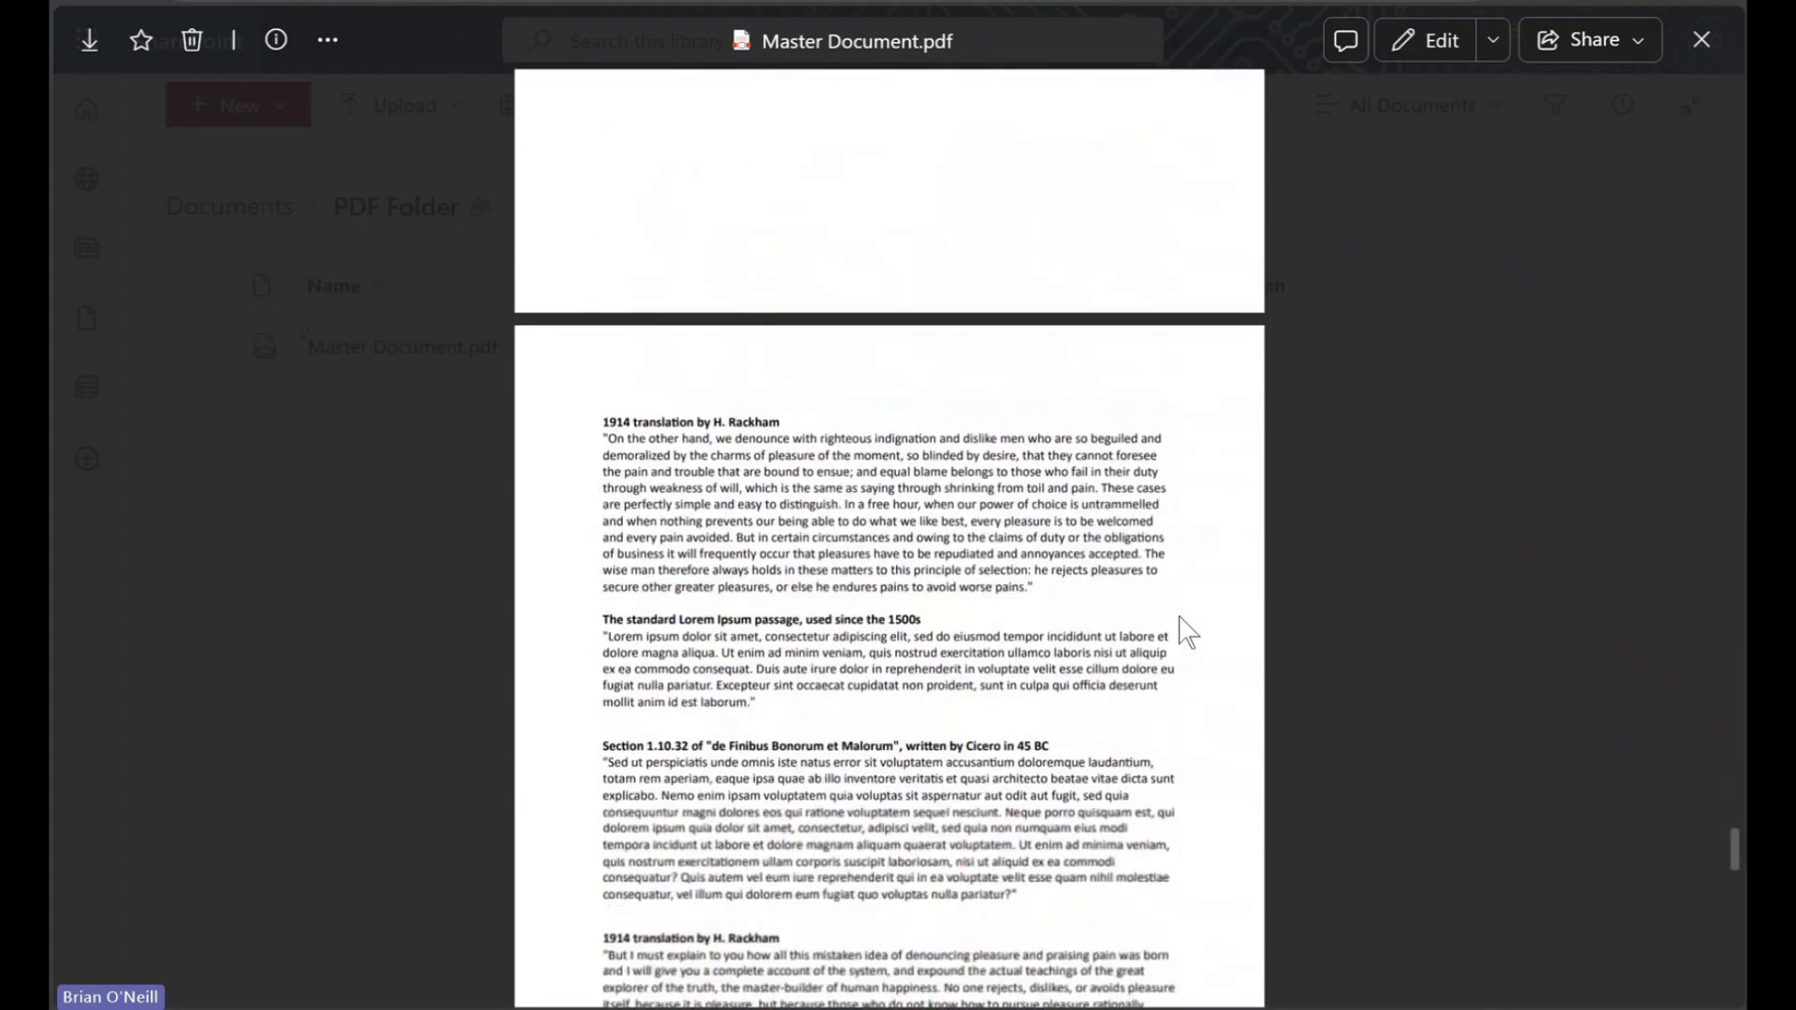
scroll(1189, 633, "down", 10)
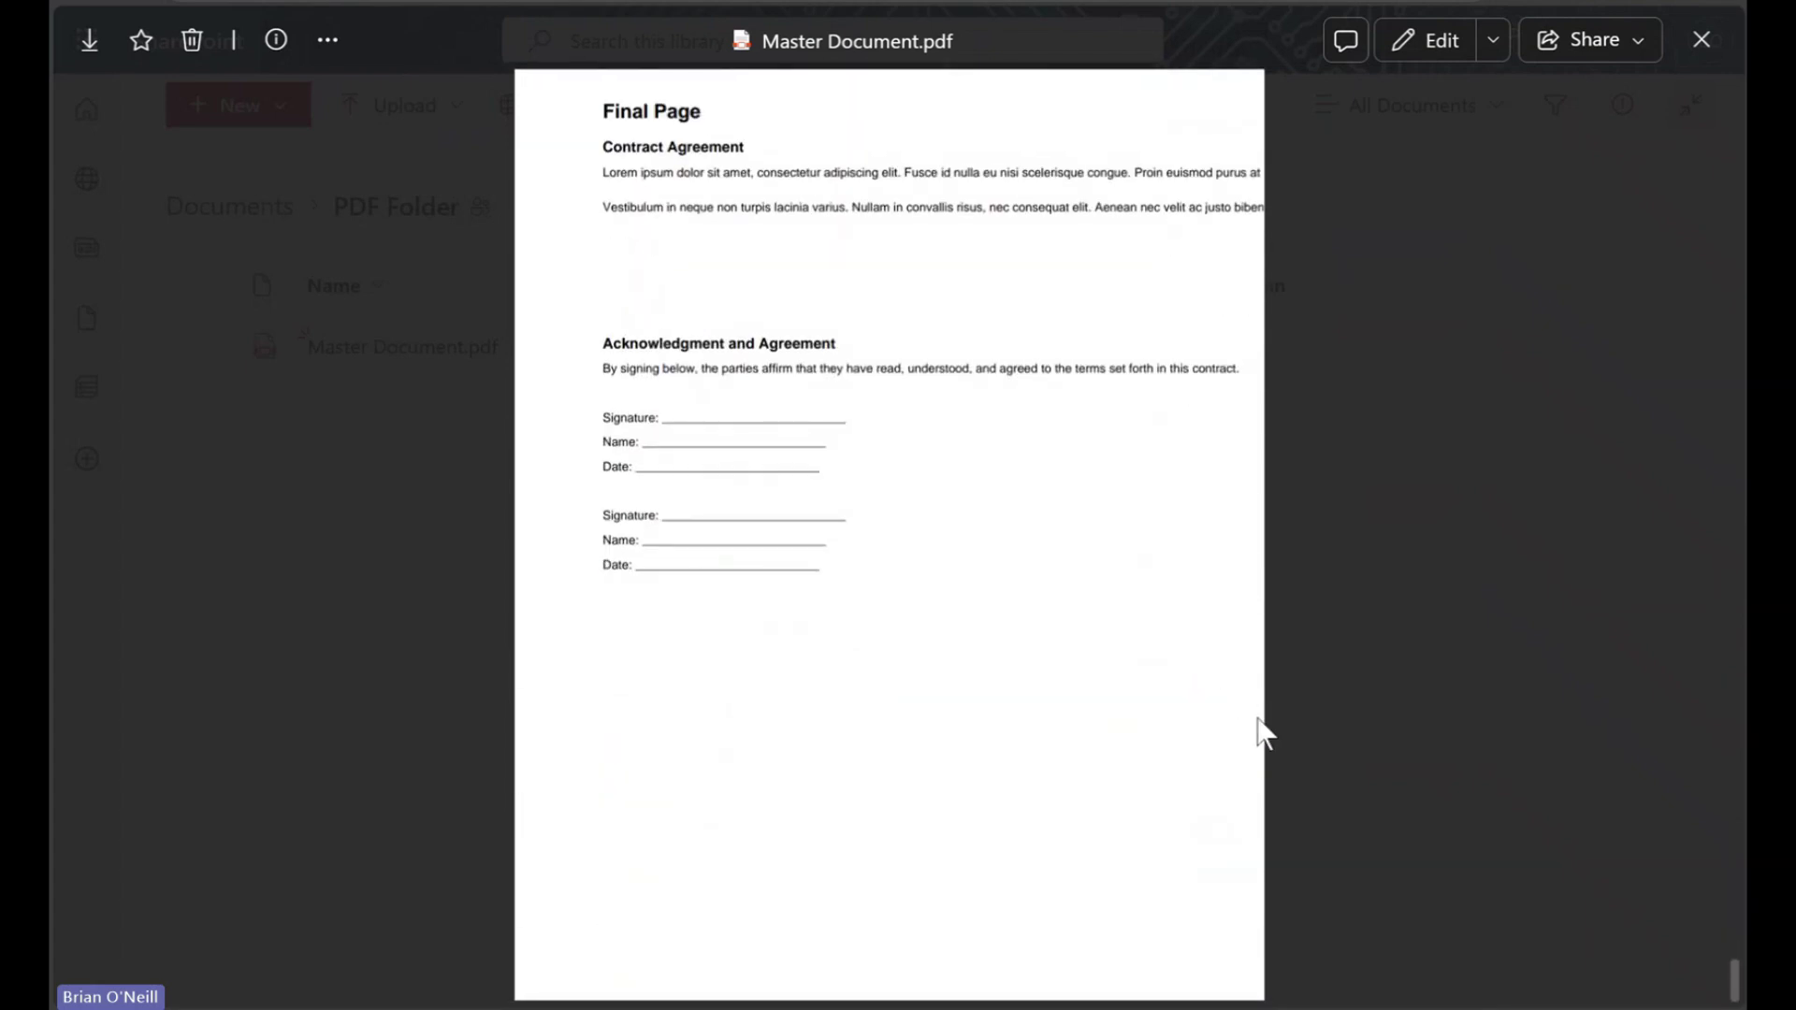
left_click_drag(1731, 987, 1729, 63)
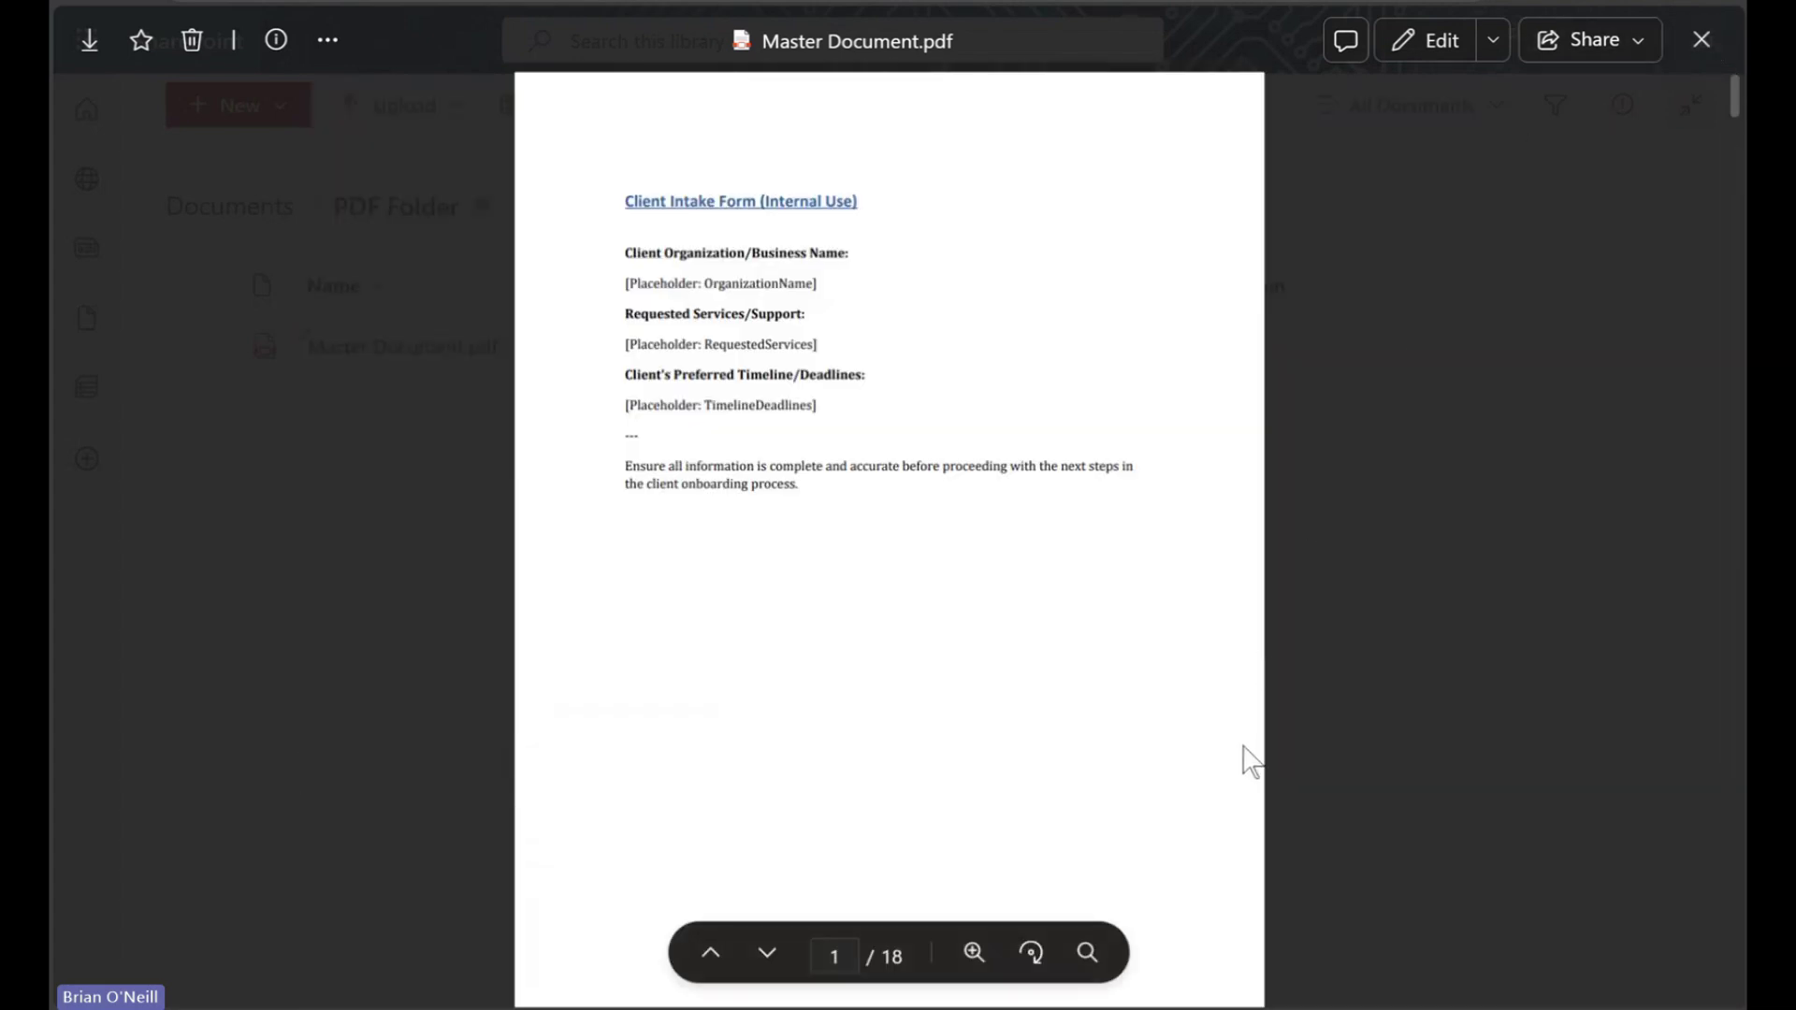
scroll(1252, 763, "down", 8)
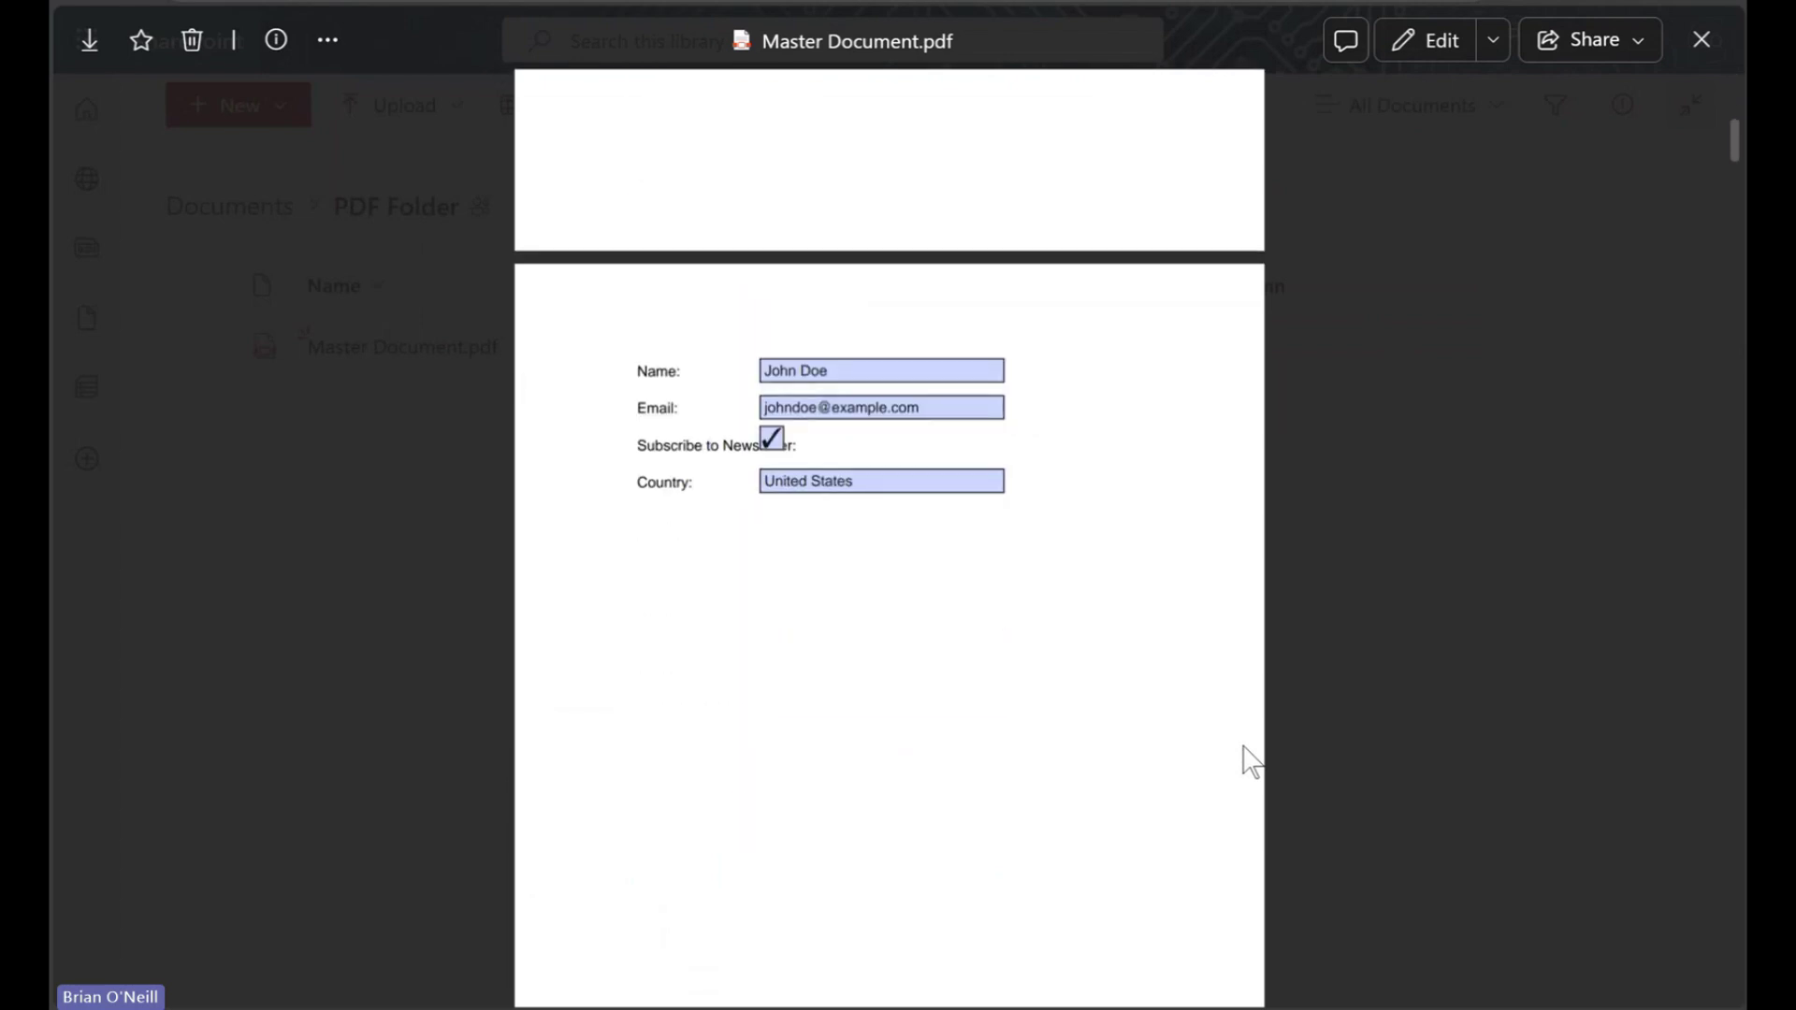
scroll(1251, 763, "up", 8)
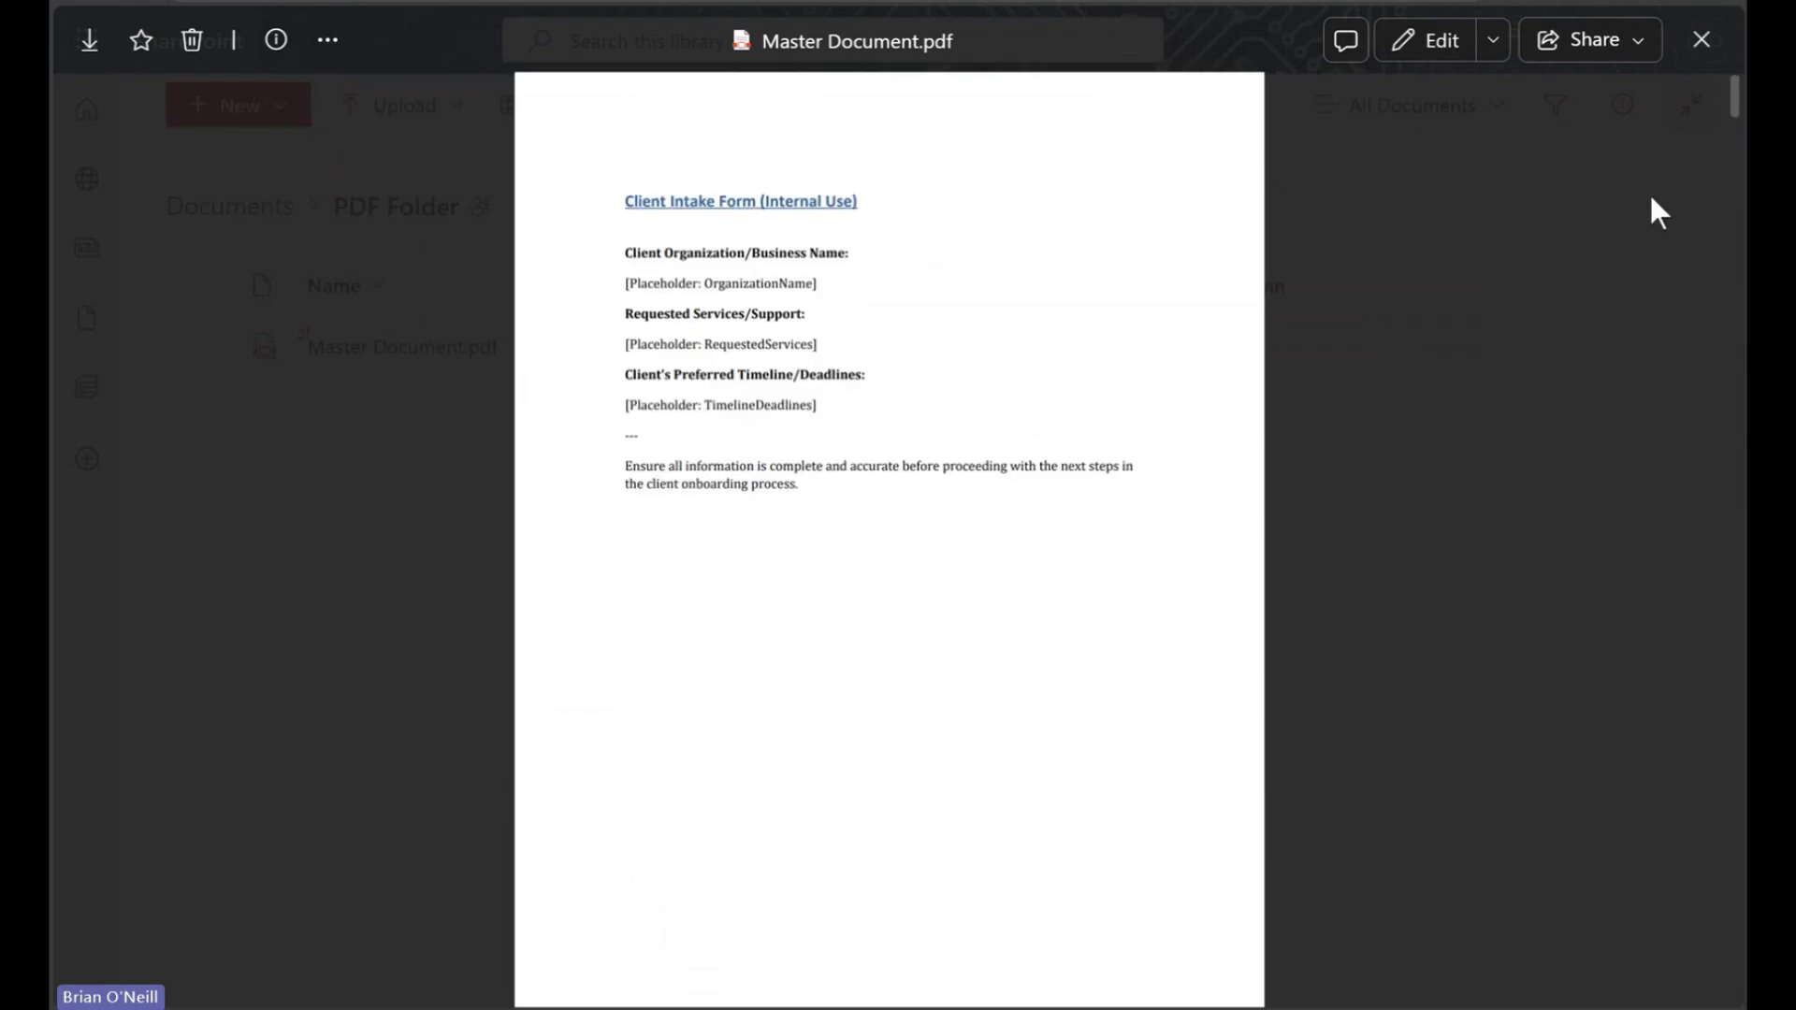